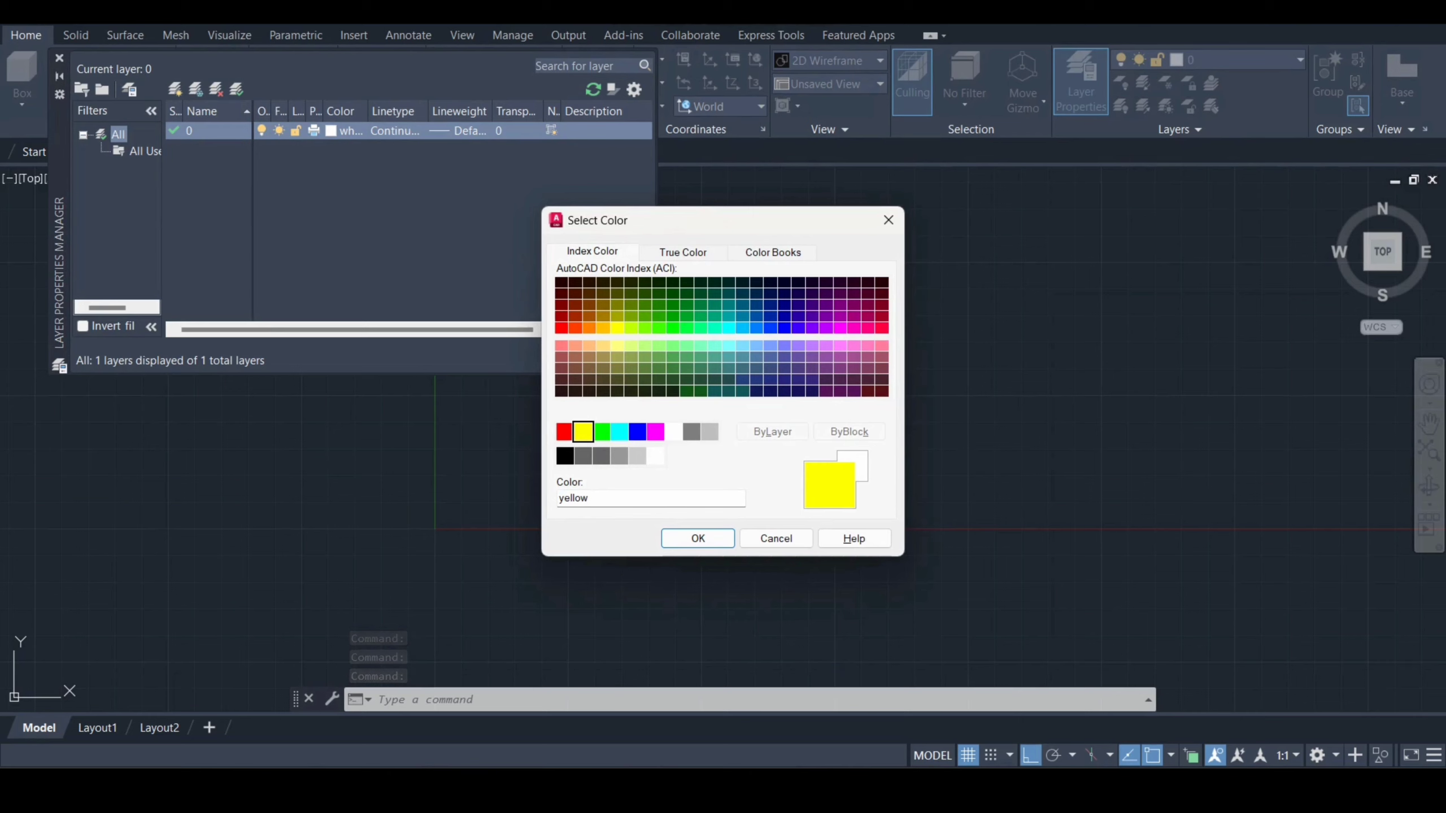
Set the color of layer 0 to yellow and close the layer properties manager.
key(Return)
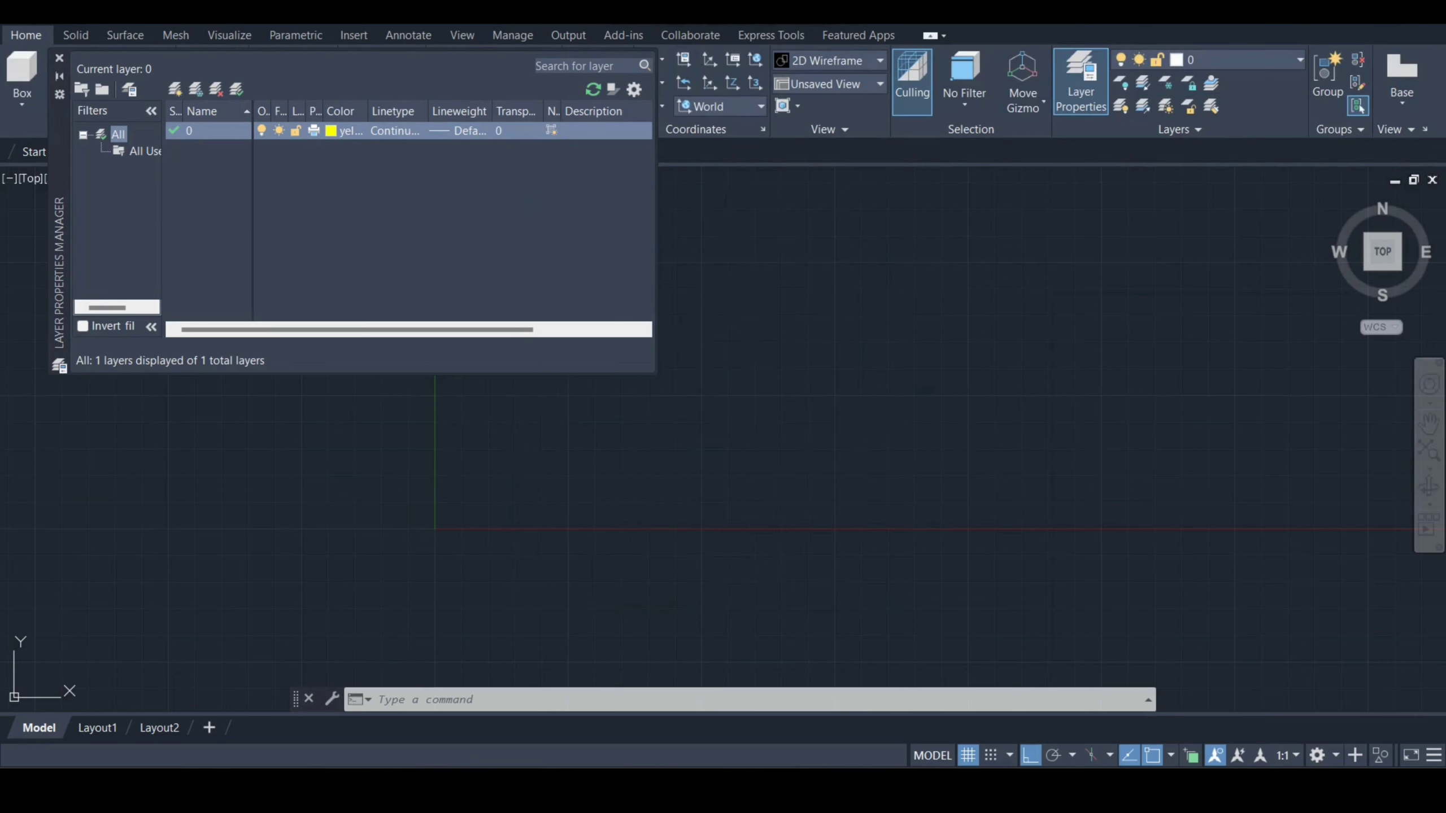
click(59, 59)
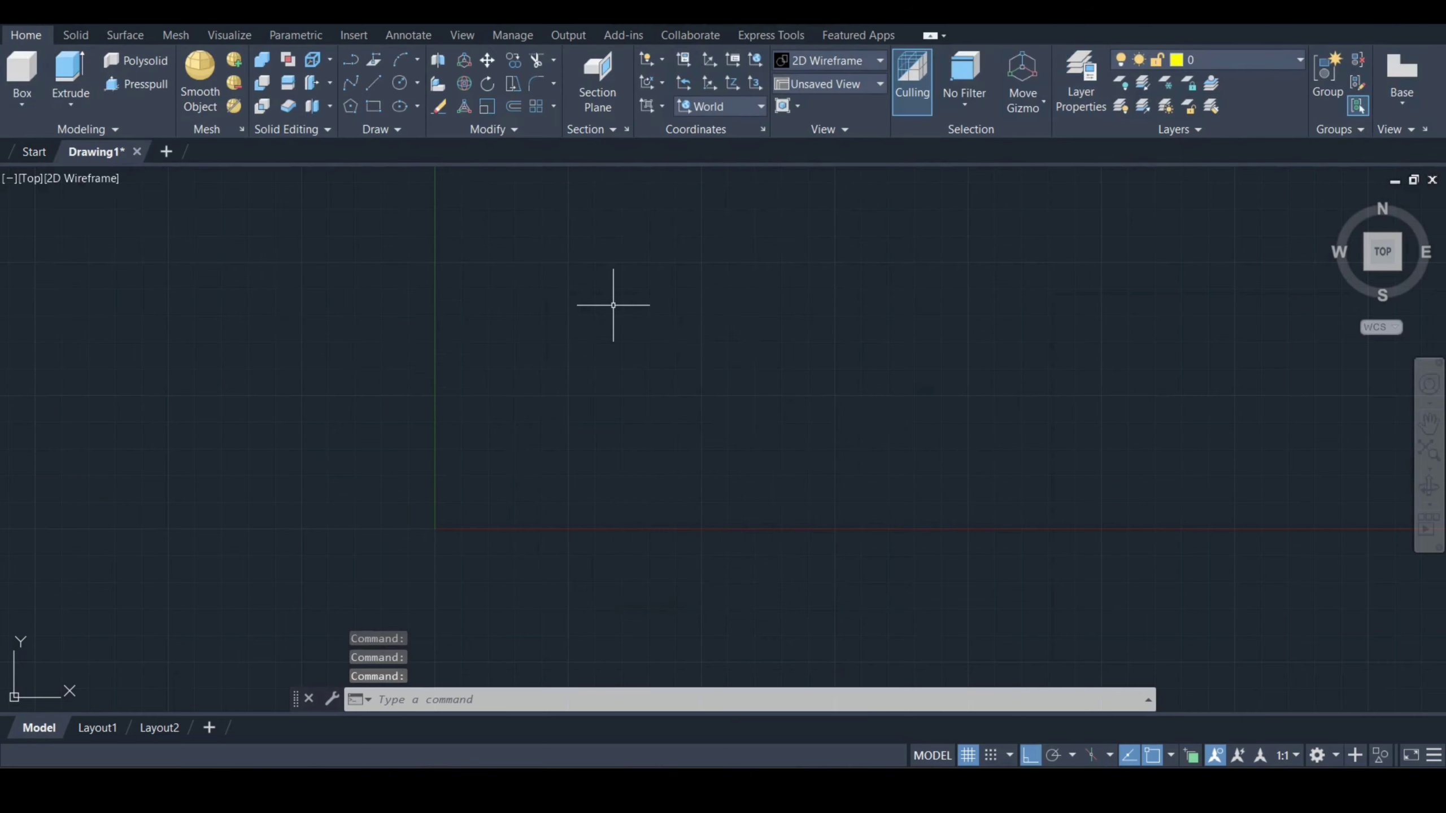
Draw connected lines 65 units down, 72 units left and 37.5 units up.
text(line)
key(Return)
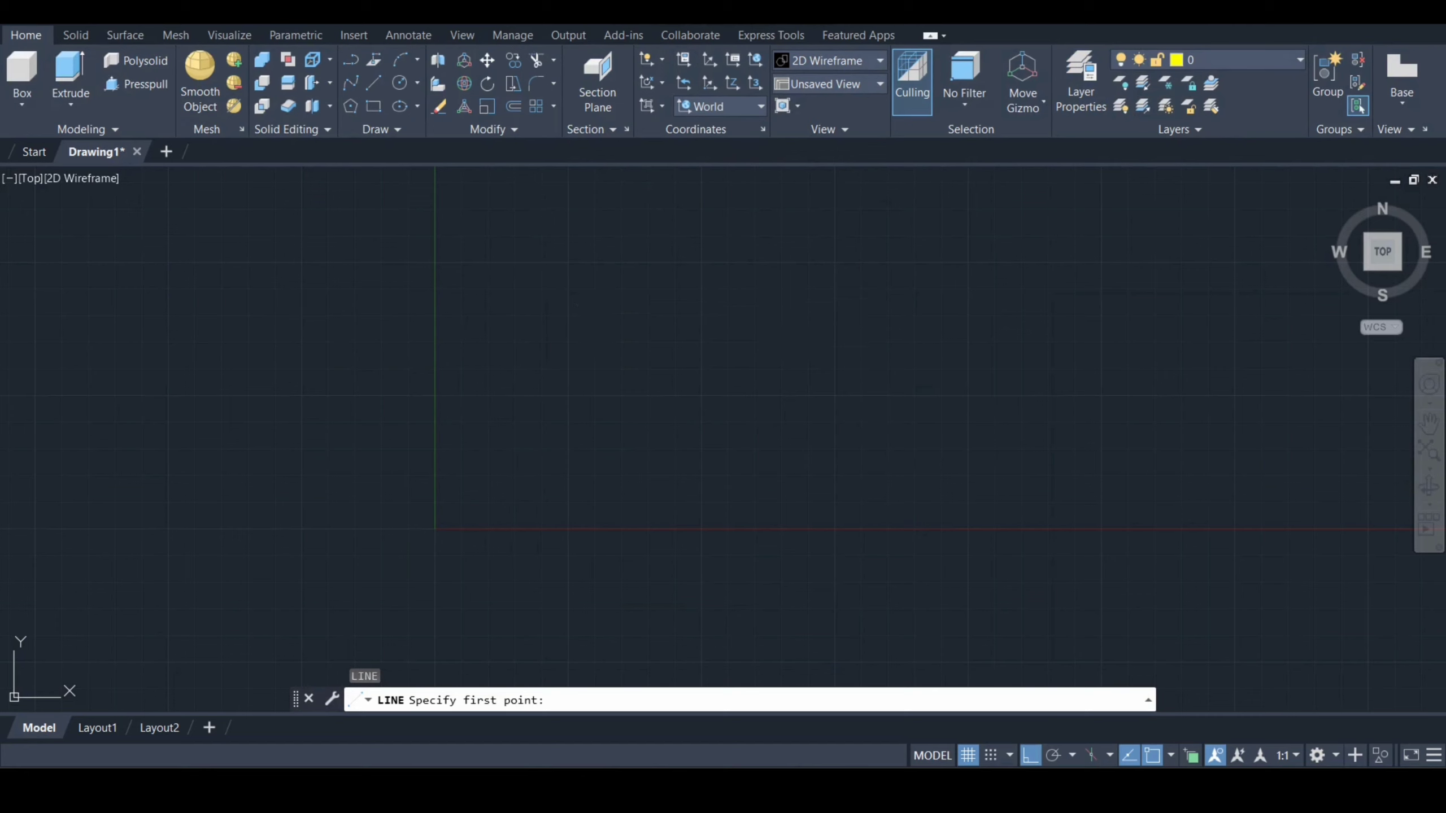
click(821, 353)
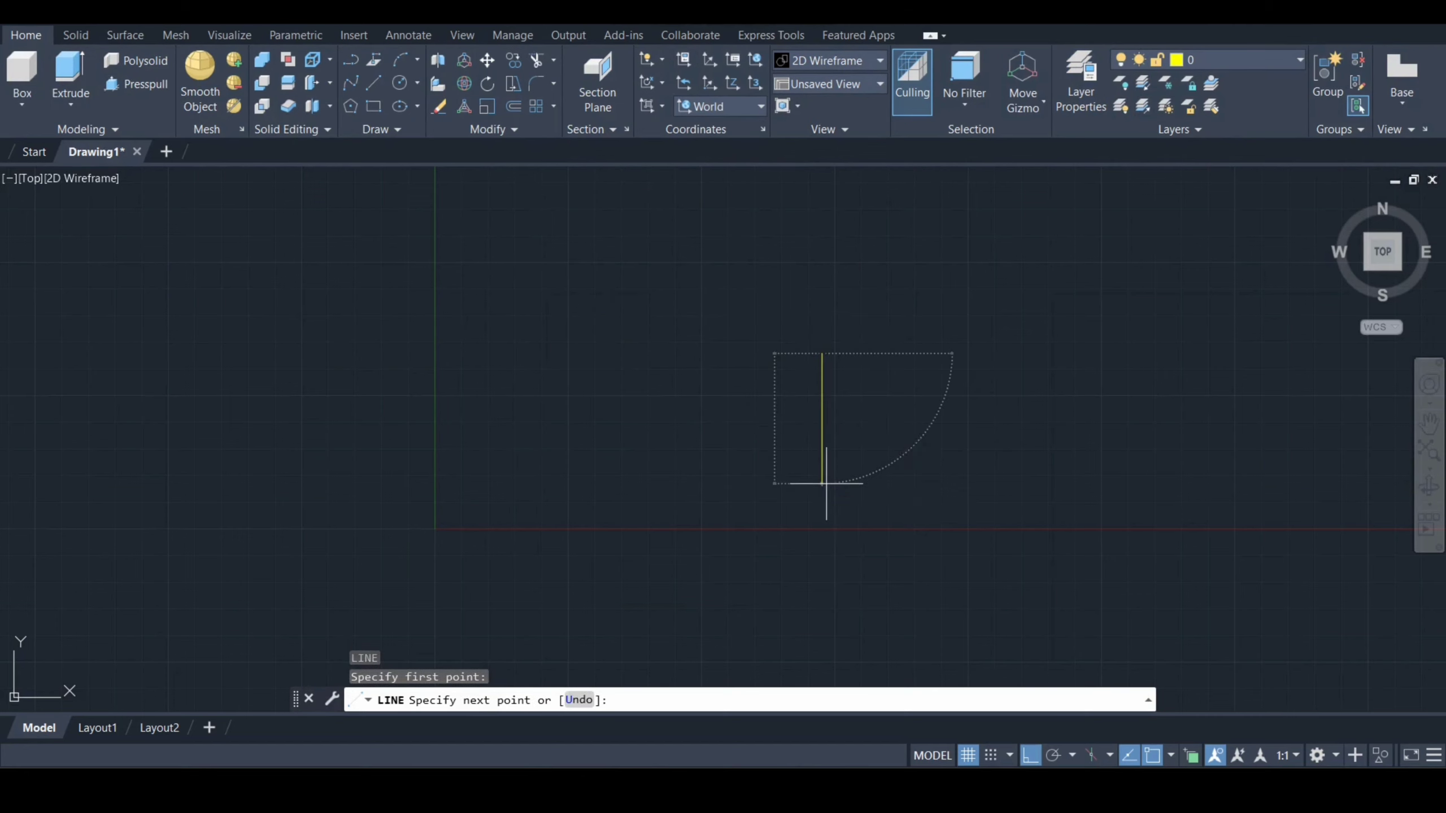
text(65)
key(Return)
text(72)
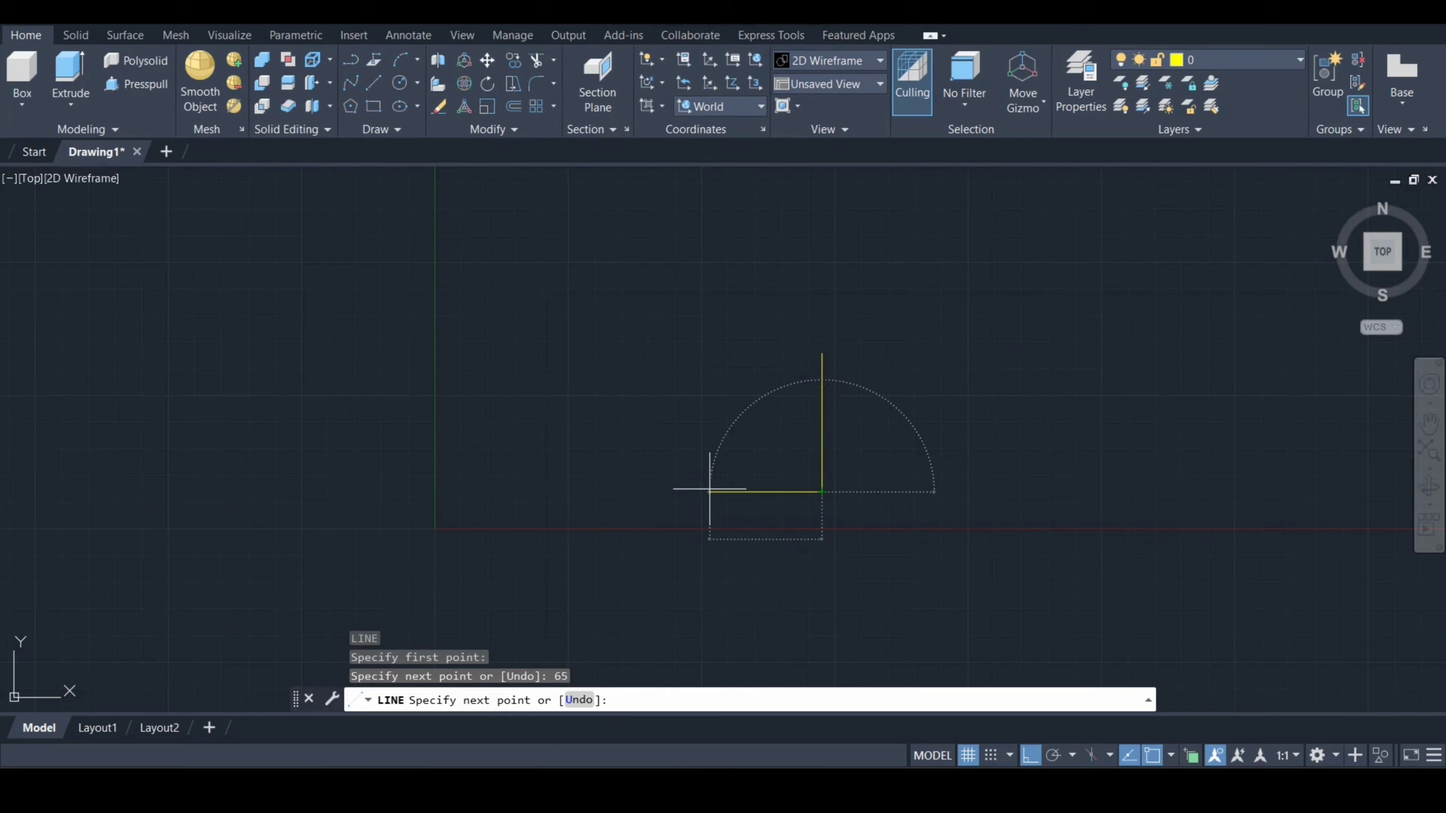
key(Return)
text(37.)
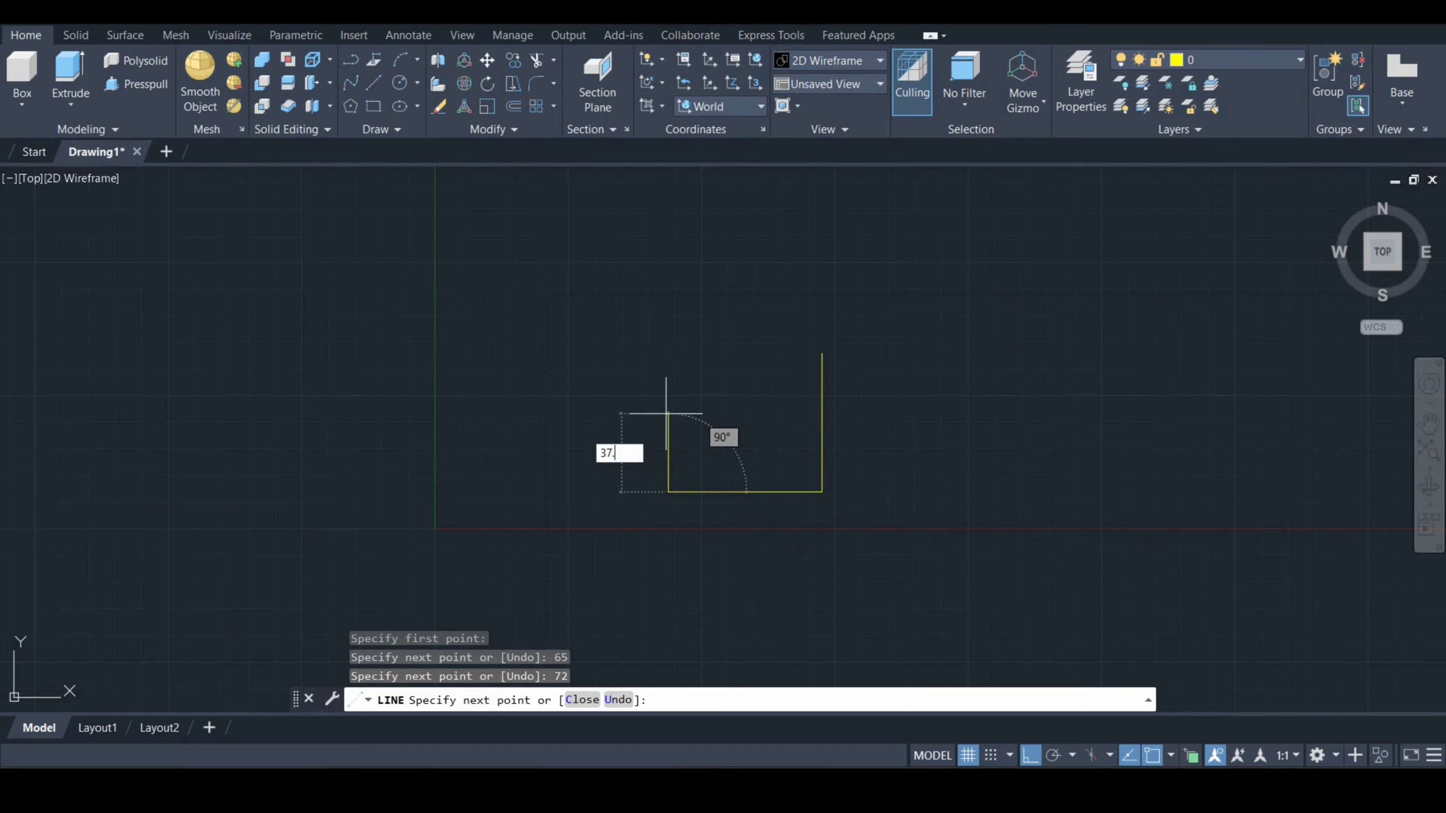
text(5)
key(Return)
key(Escape)
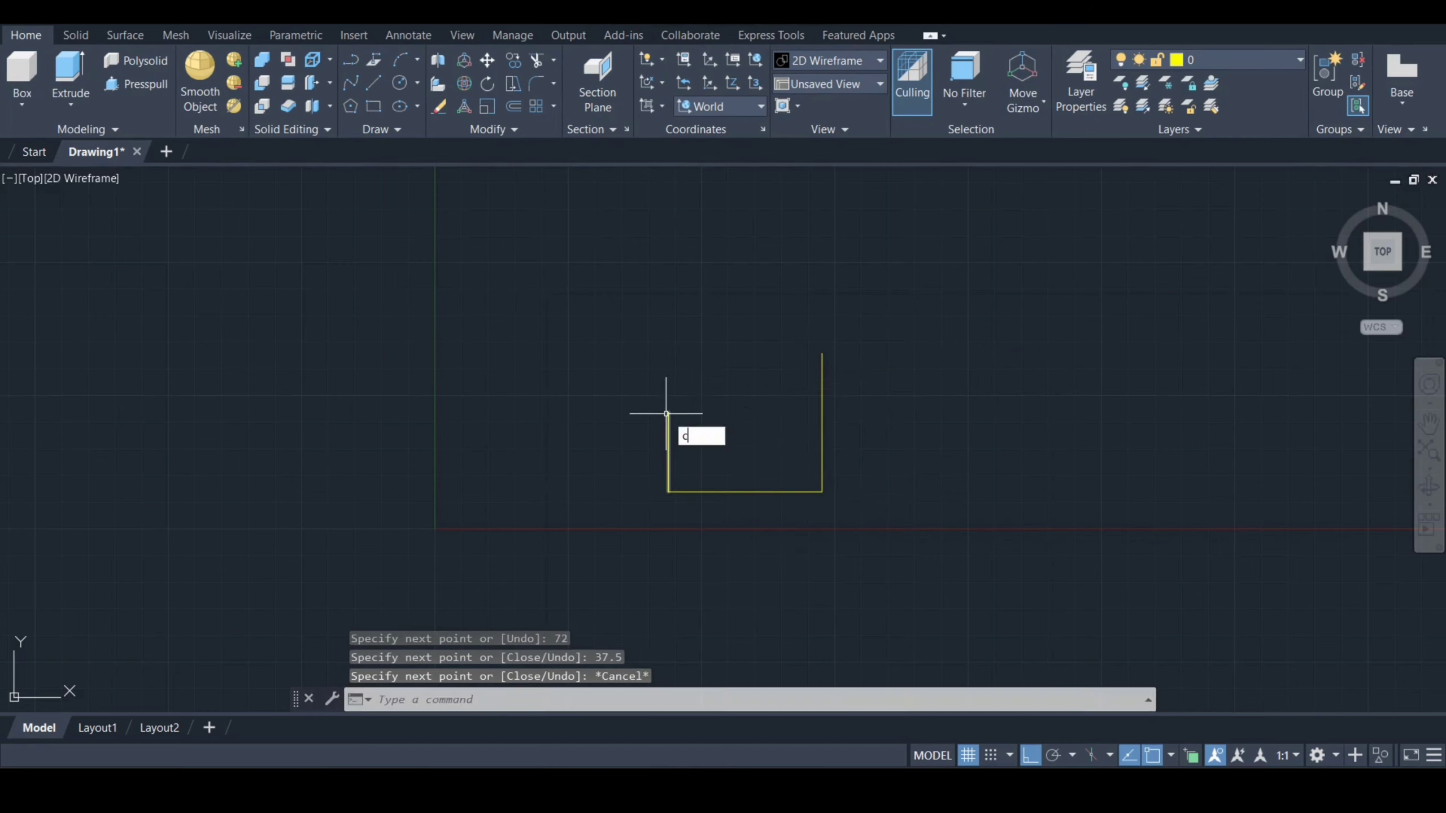
Draw two concentric circles of radius 18 and 35 centered on the lower-right corner of the lines.
text(c)
key(Return)
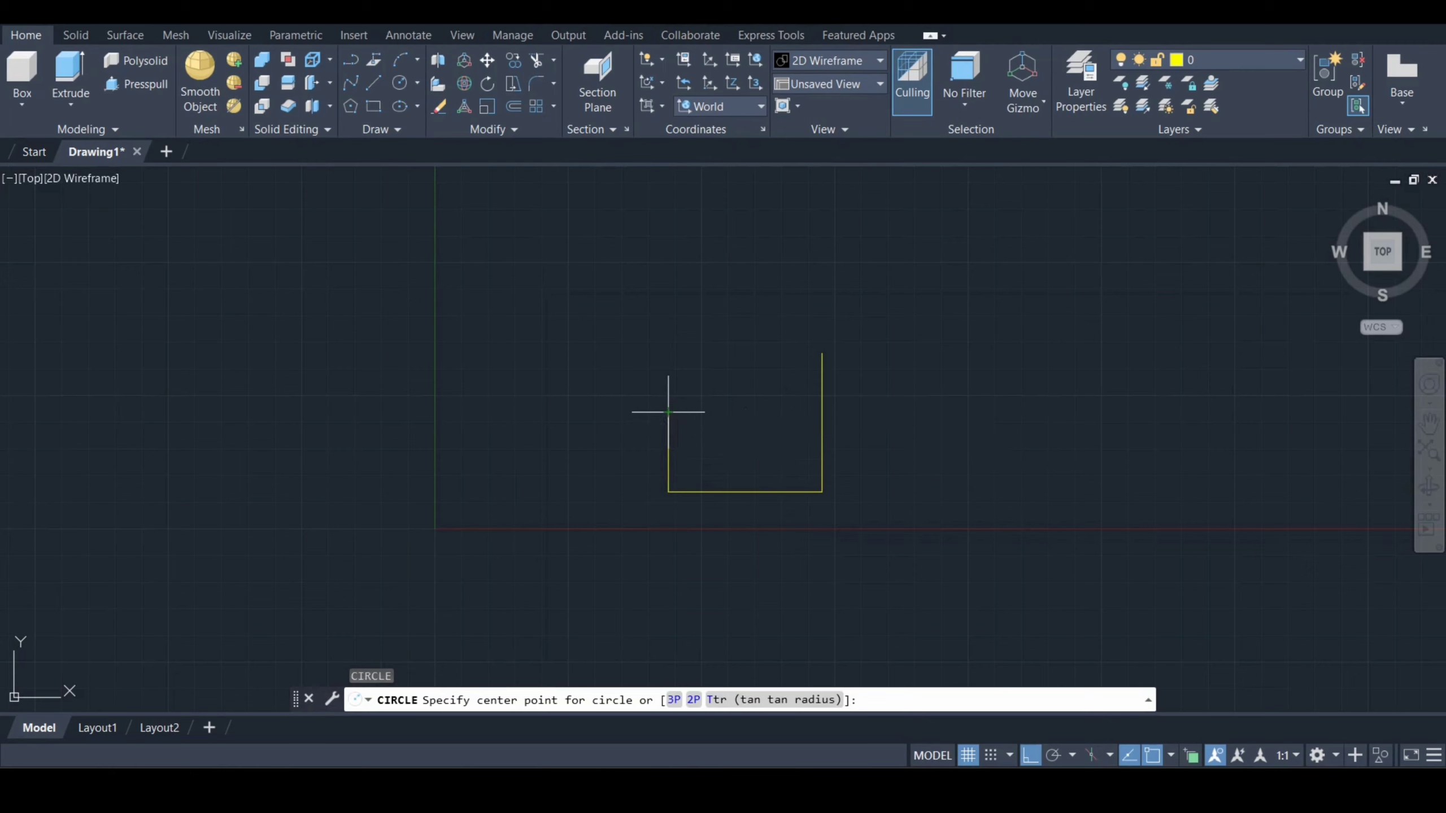
click(821, 491)
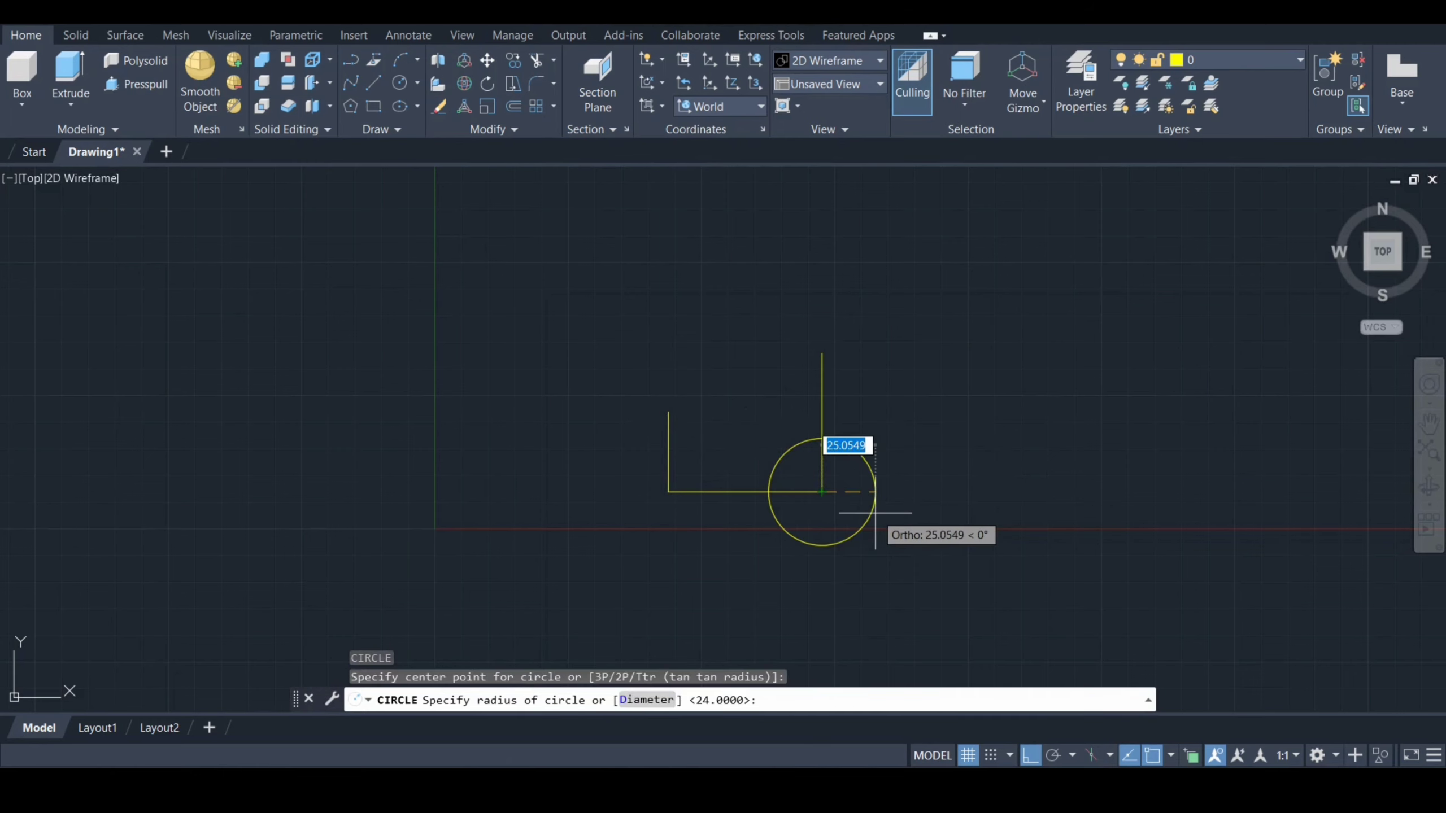
text(18)
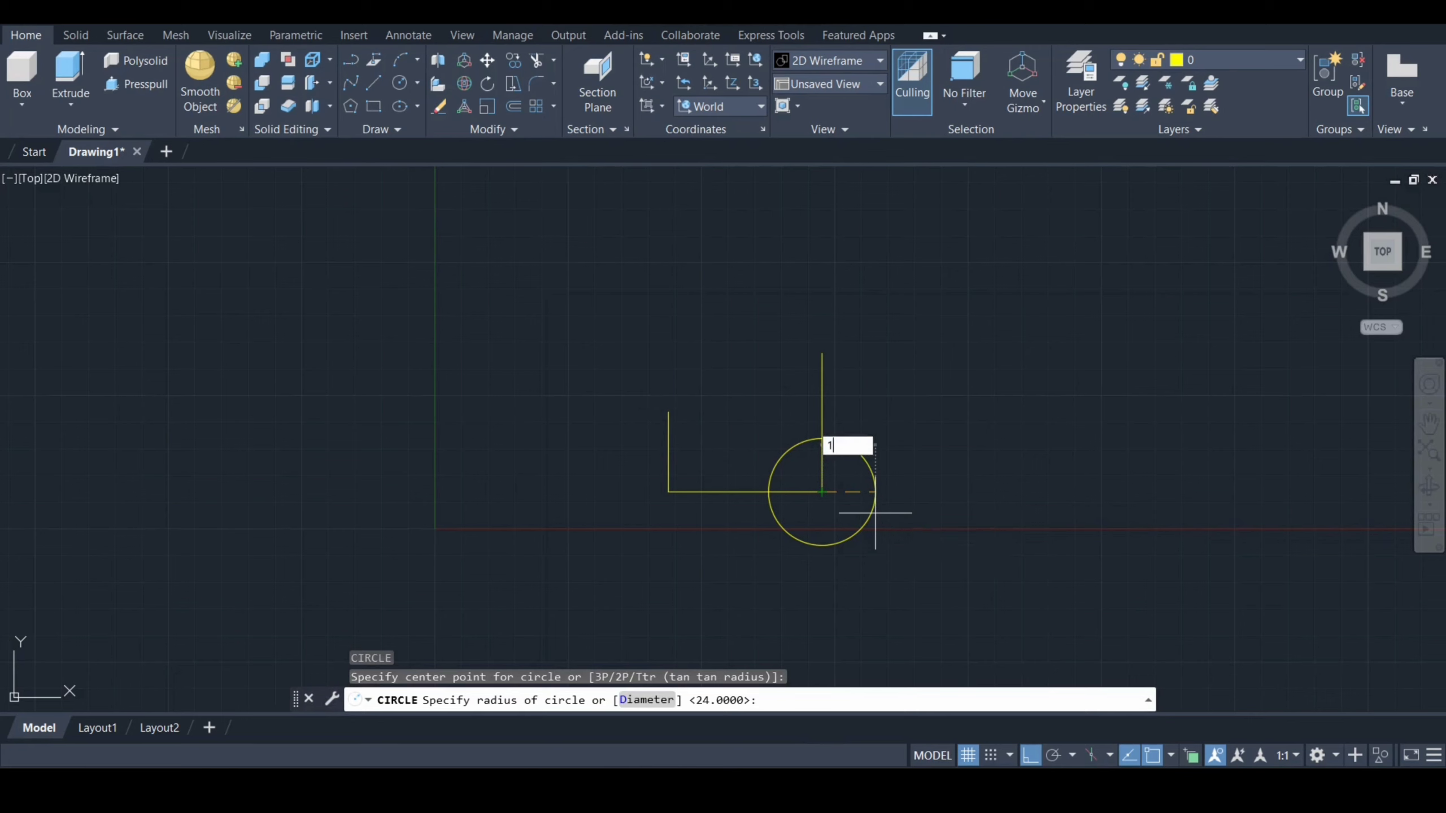
key(Return)
key(Return)
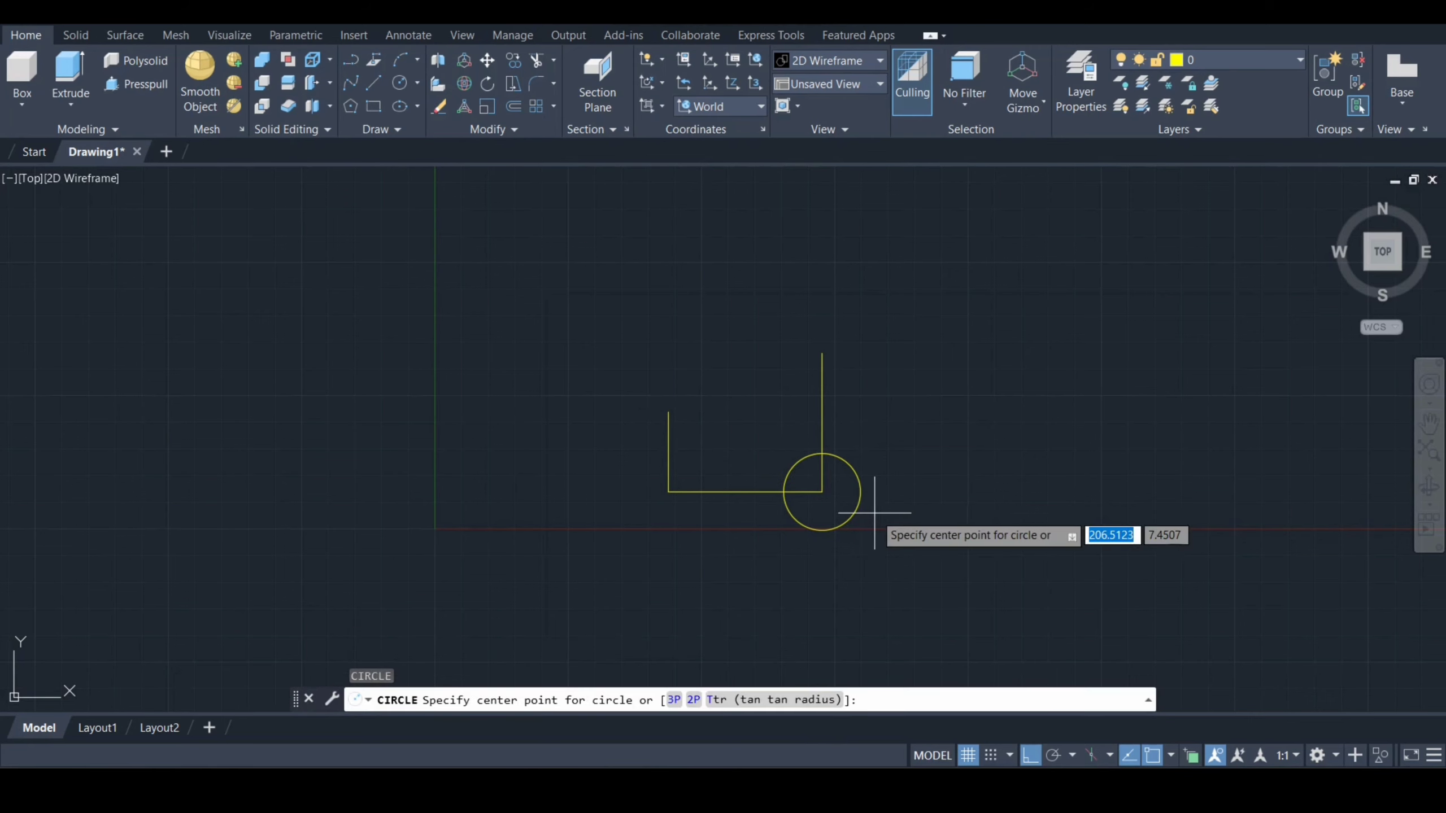
click(821, 491)
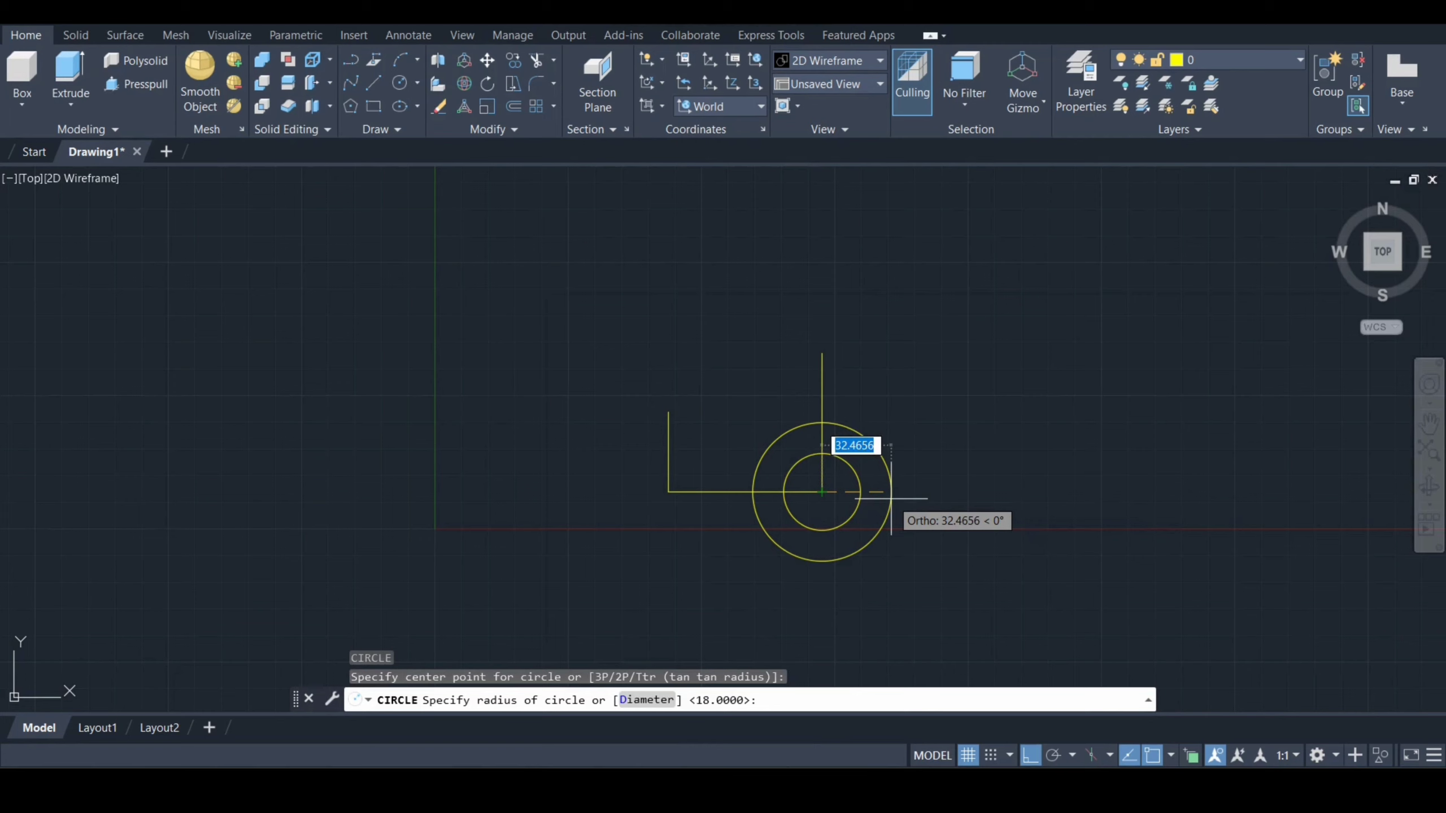
text(35)
key(Return)
Add a concentric circle of radius 45 around the two circles at the lower-right corner.
text(c)
key(Return)
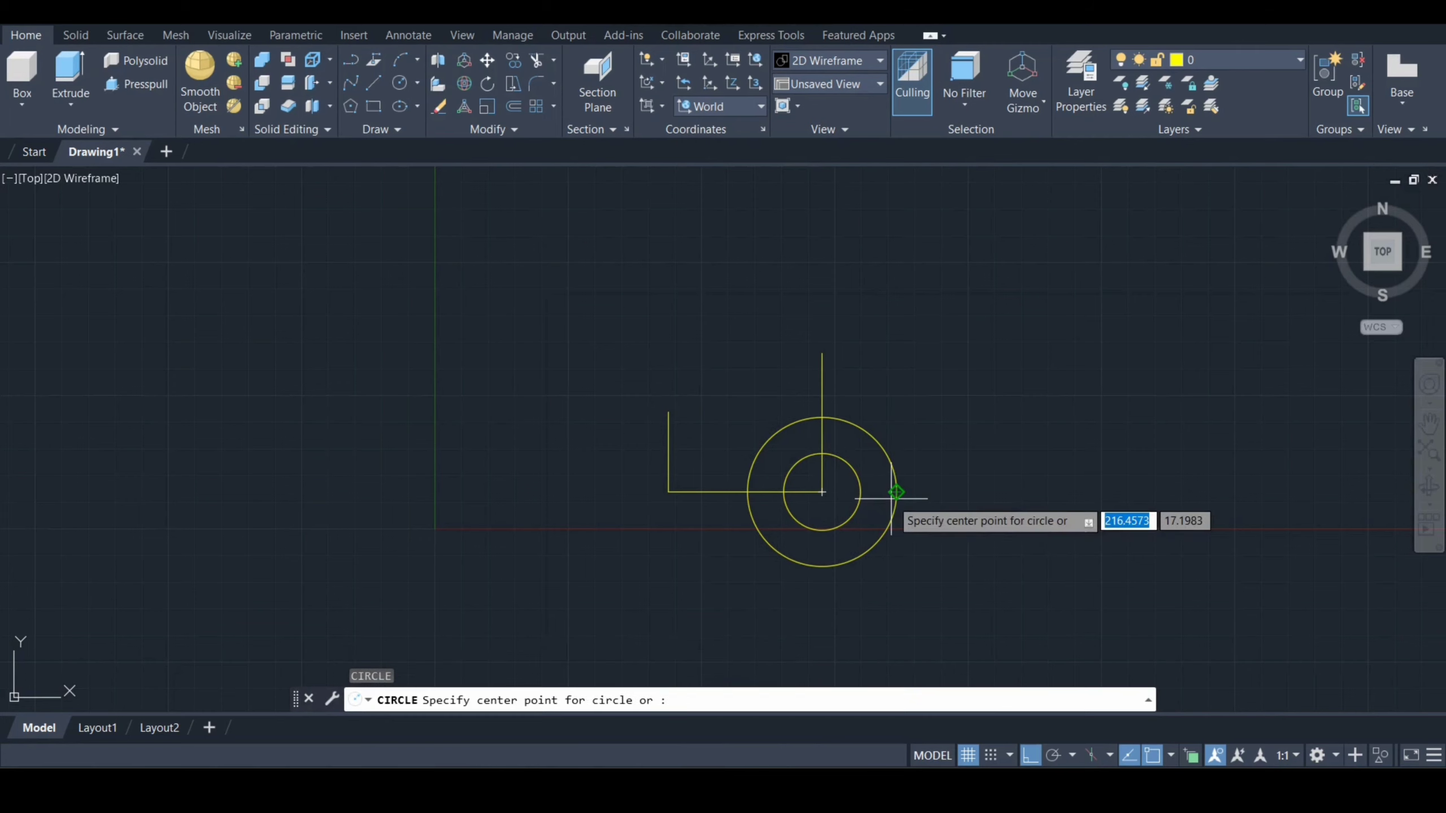
click(822, 491)
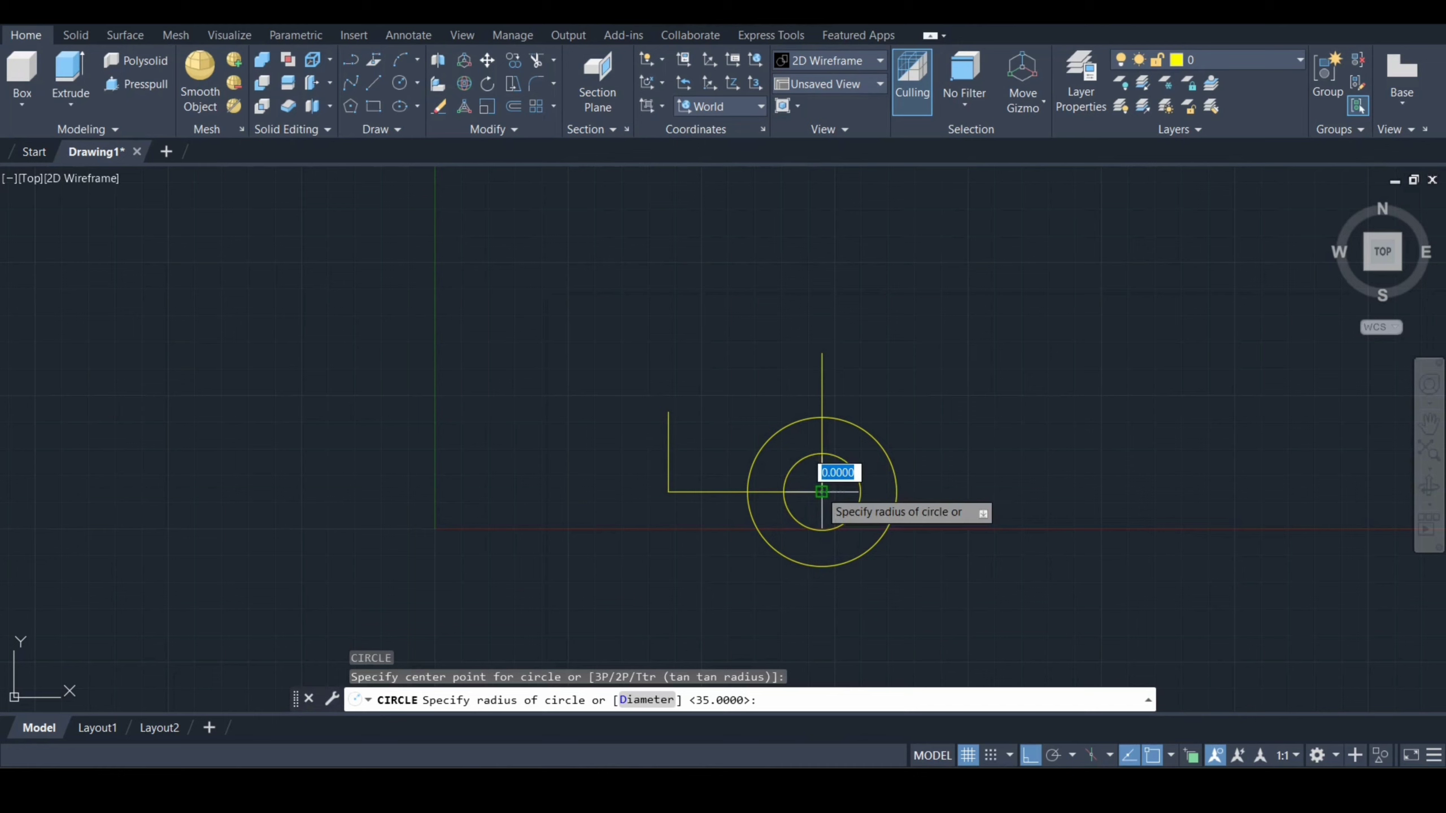
text(45)
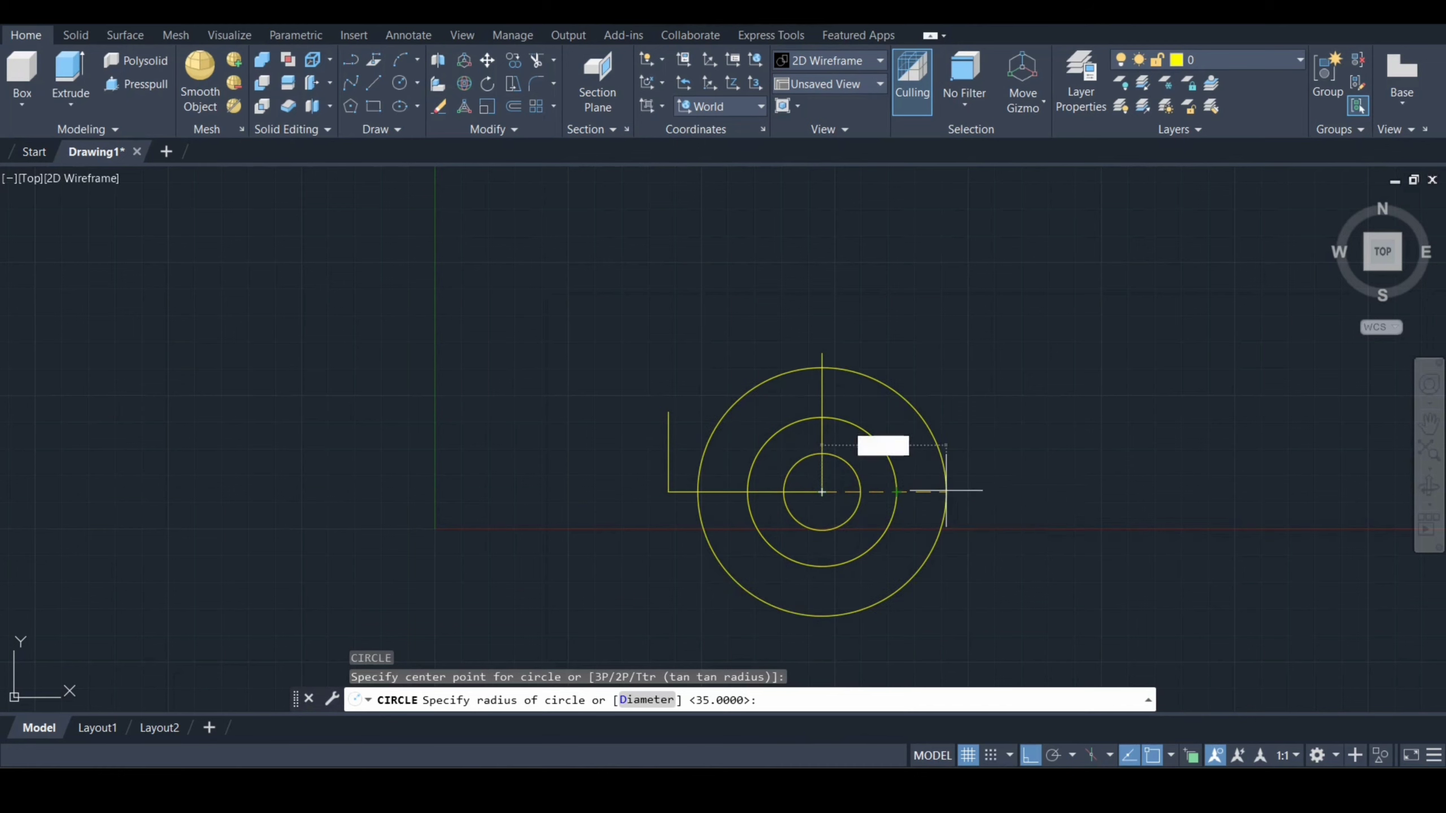
key(Return)
Draw two concentric circles of radius 9 and 18 at the upper end of the 65-unit vertical line.
key(Return)
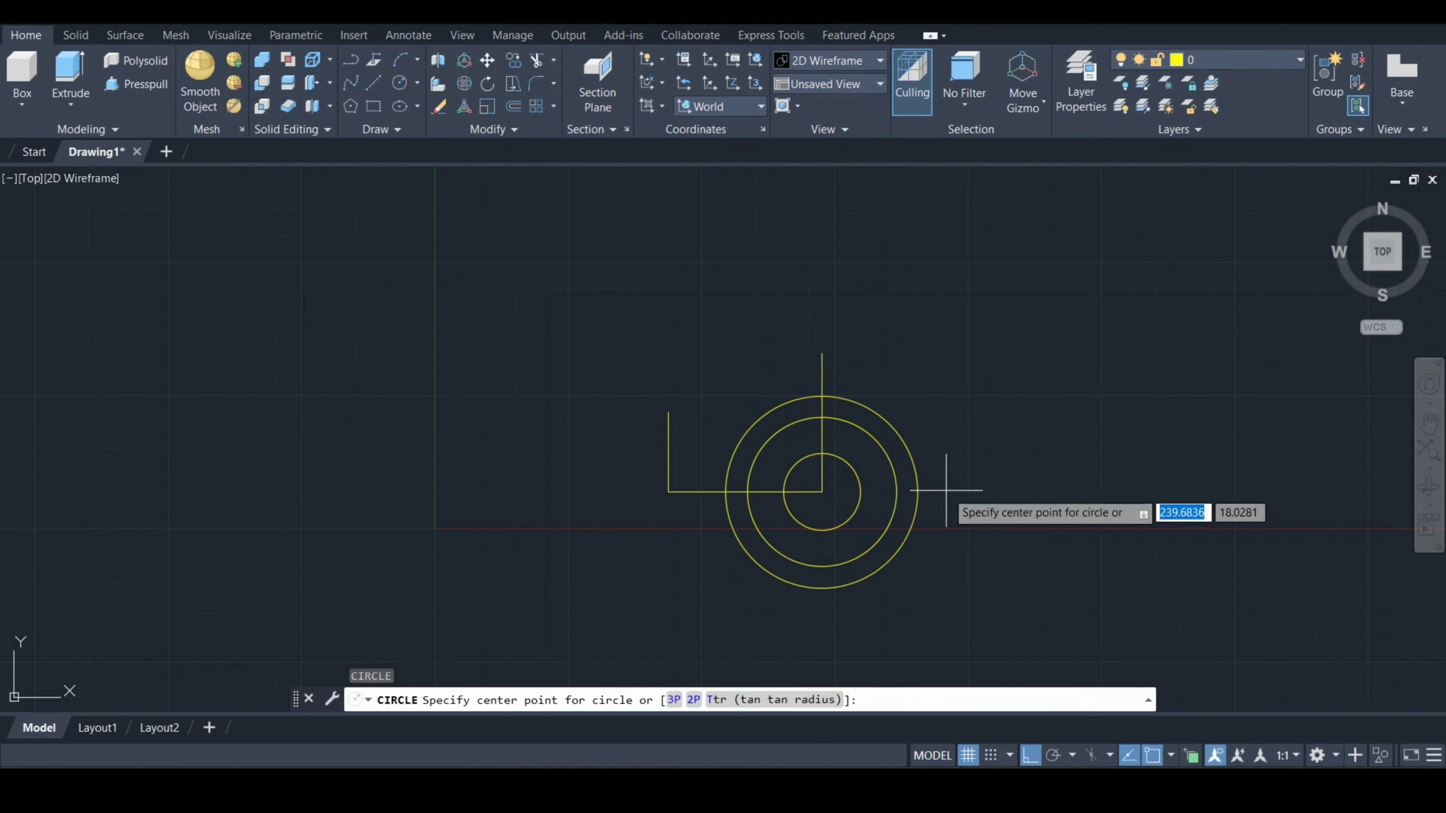
click(821, 353)
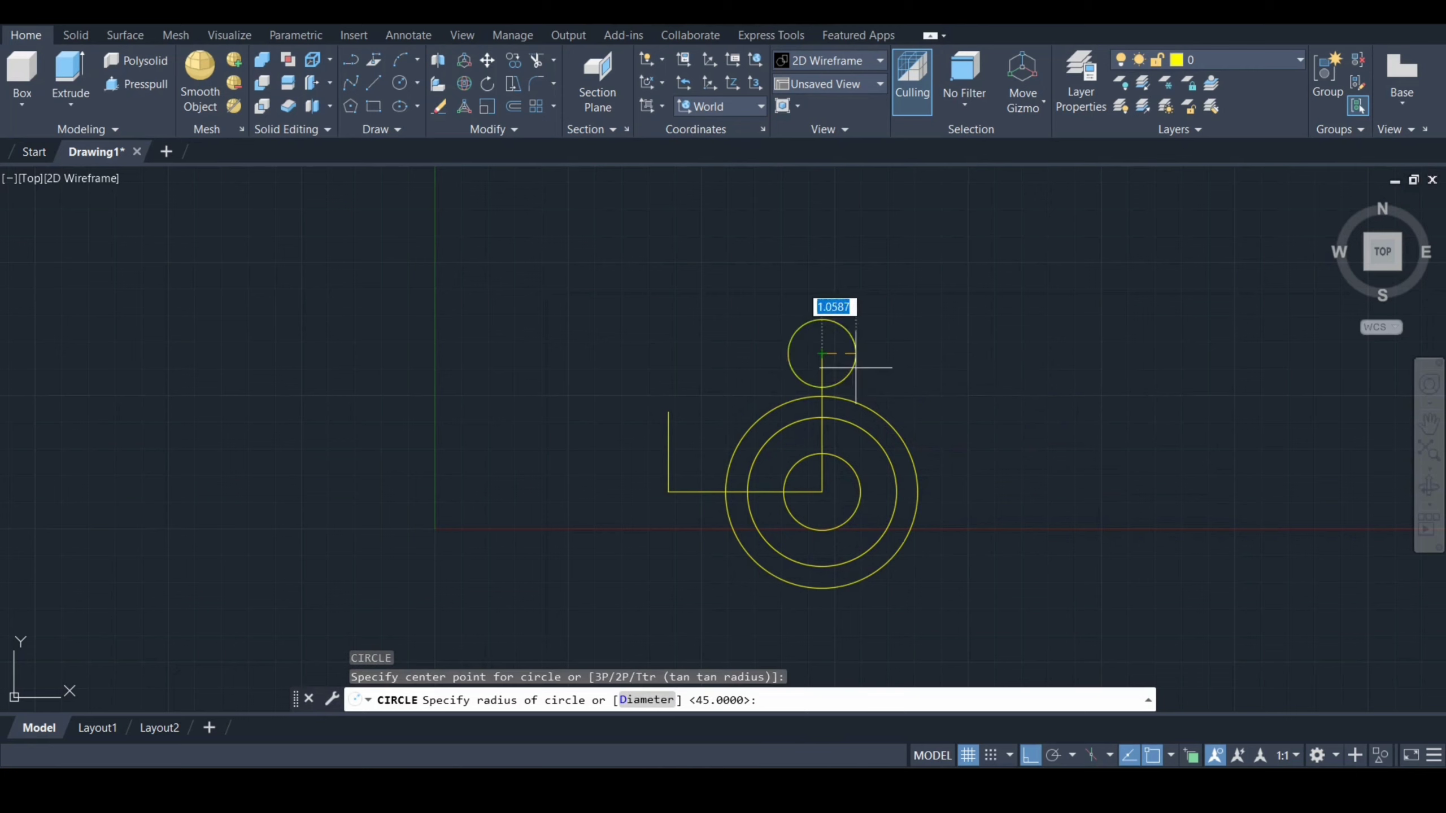
text(9)
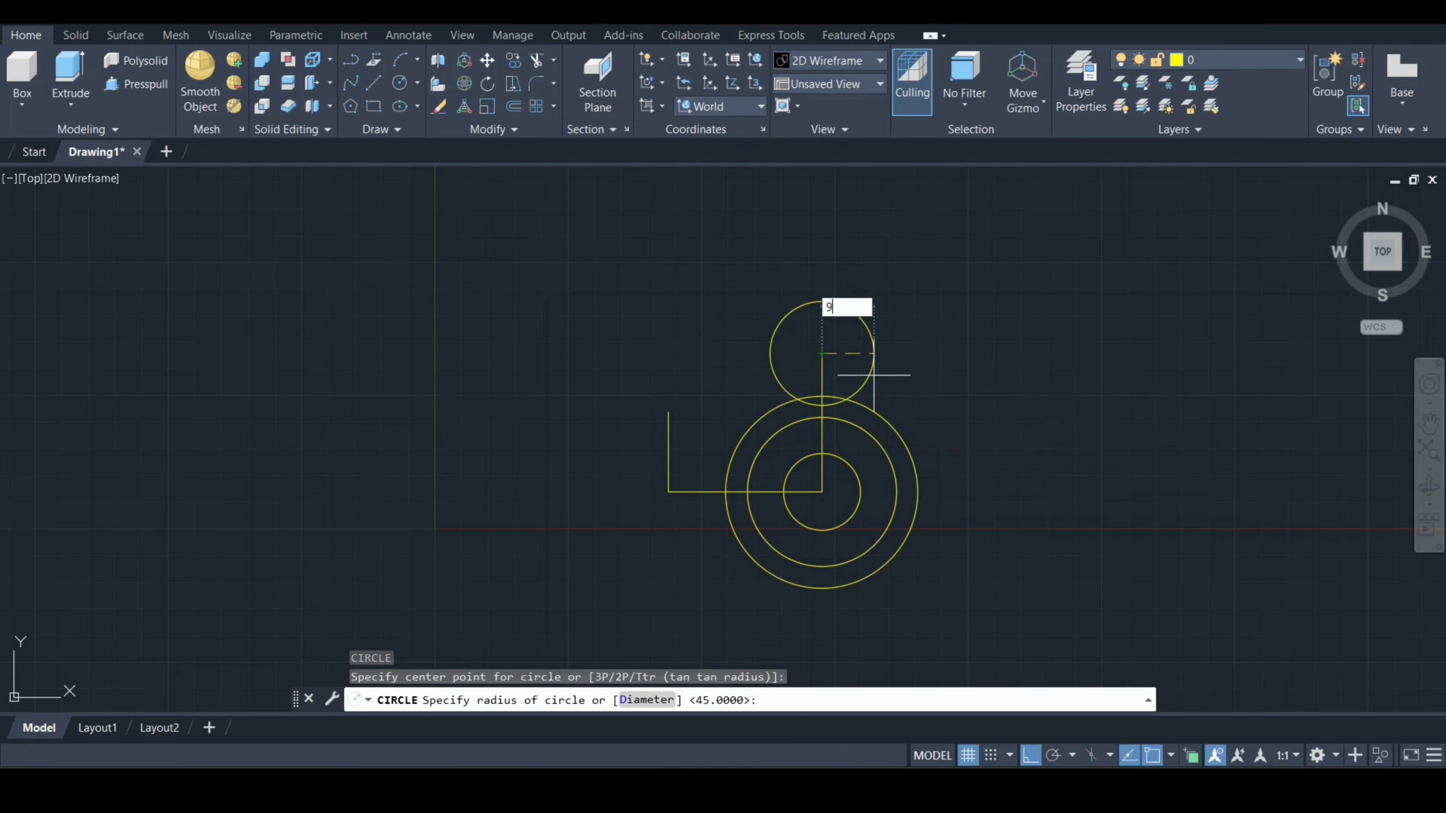
key(Return)
text(c)
key(Return)
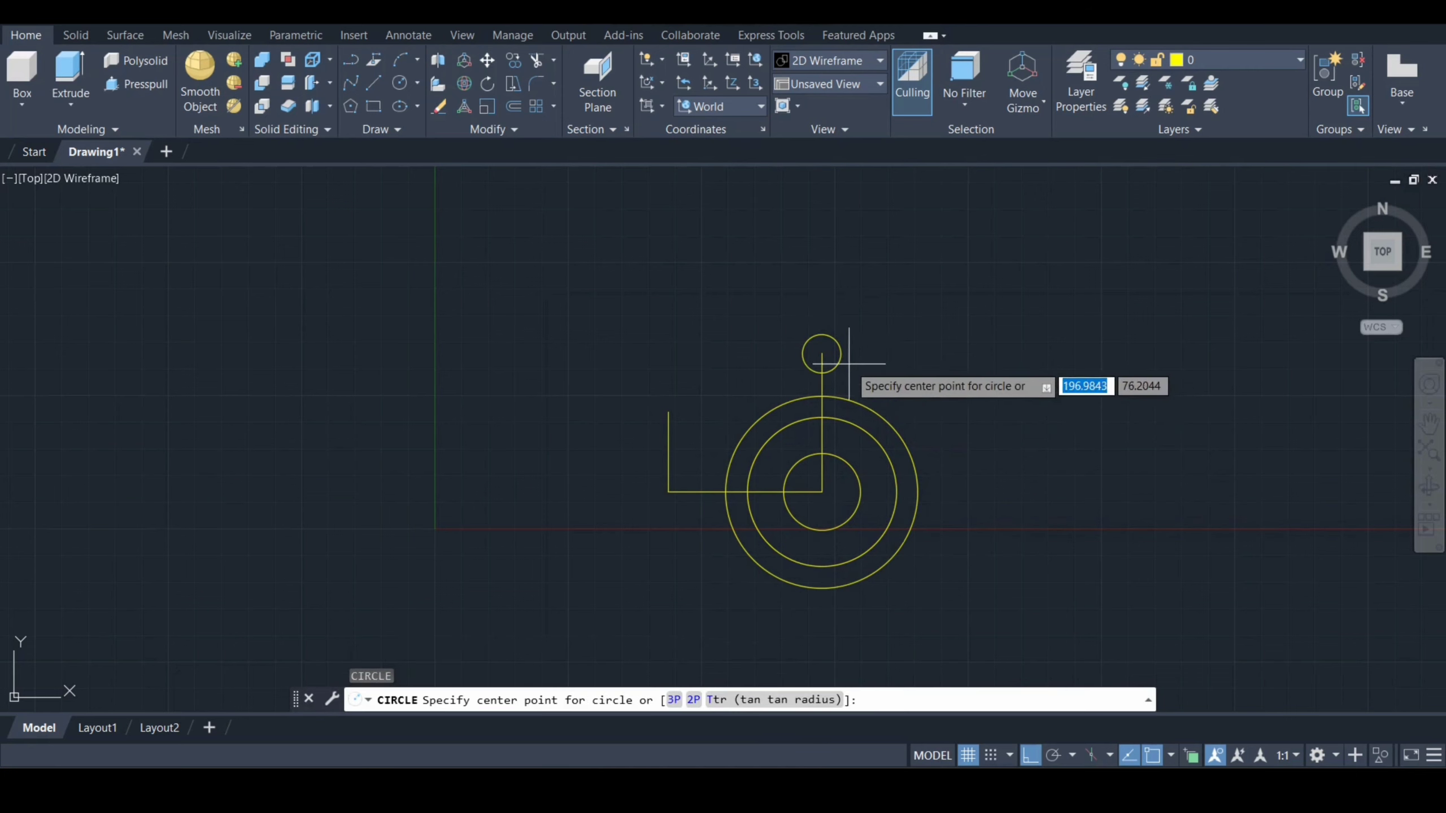
click(821, 354)
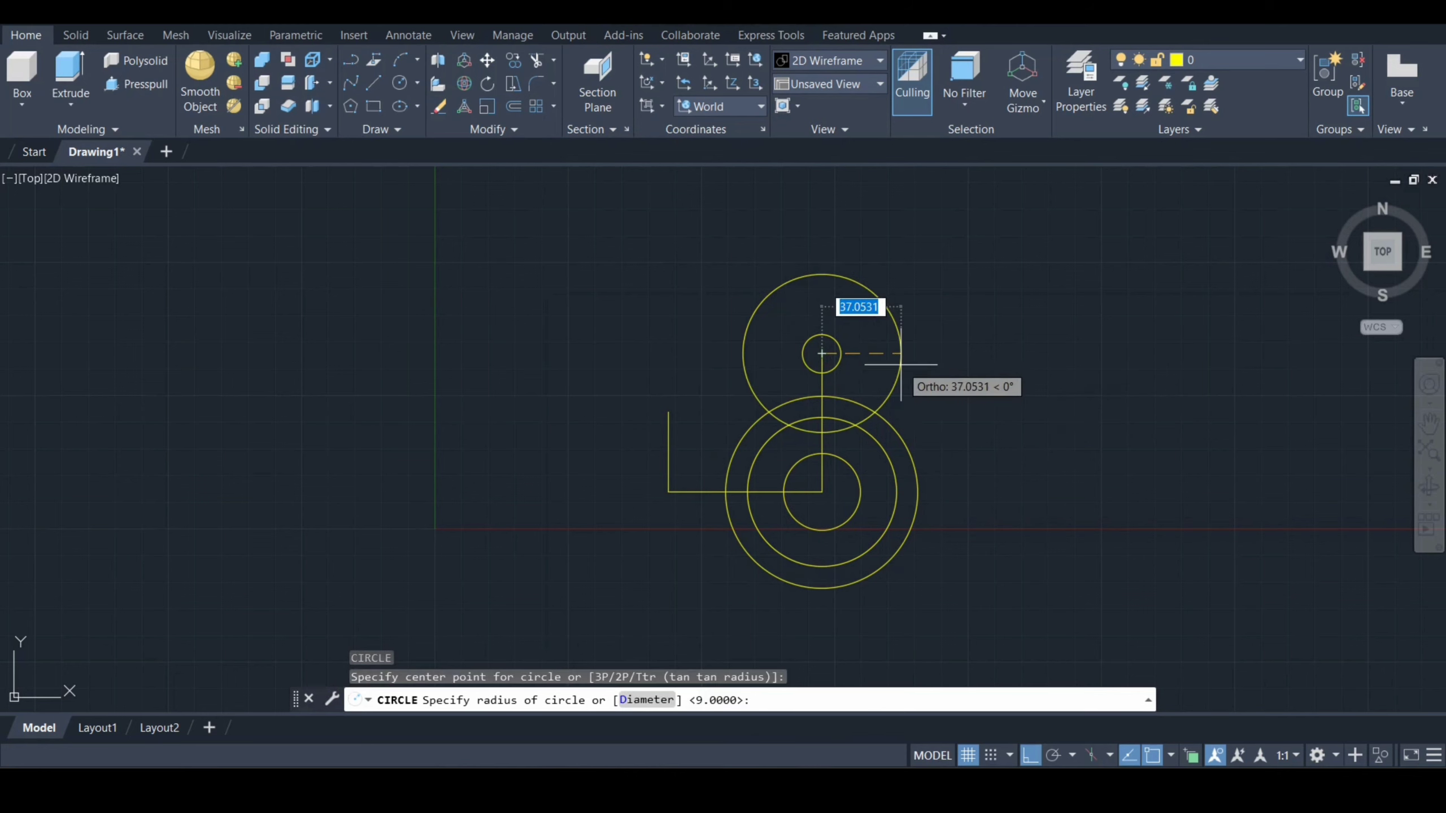
text(18)
key(Return)
Add a concentric circle of radius 24 around the two upper circles.
text(c)
key(Return)
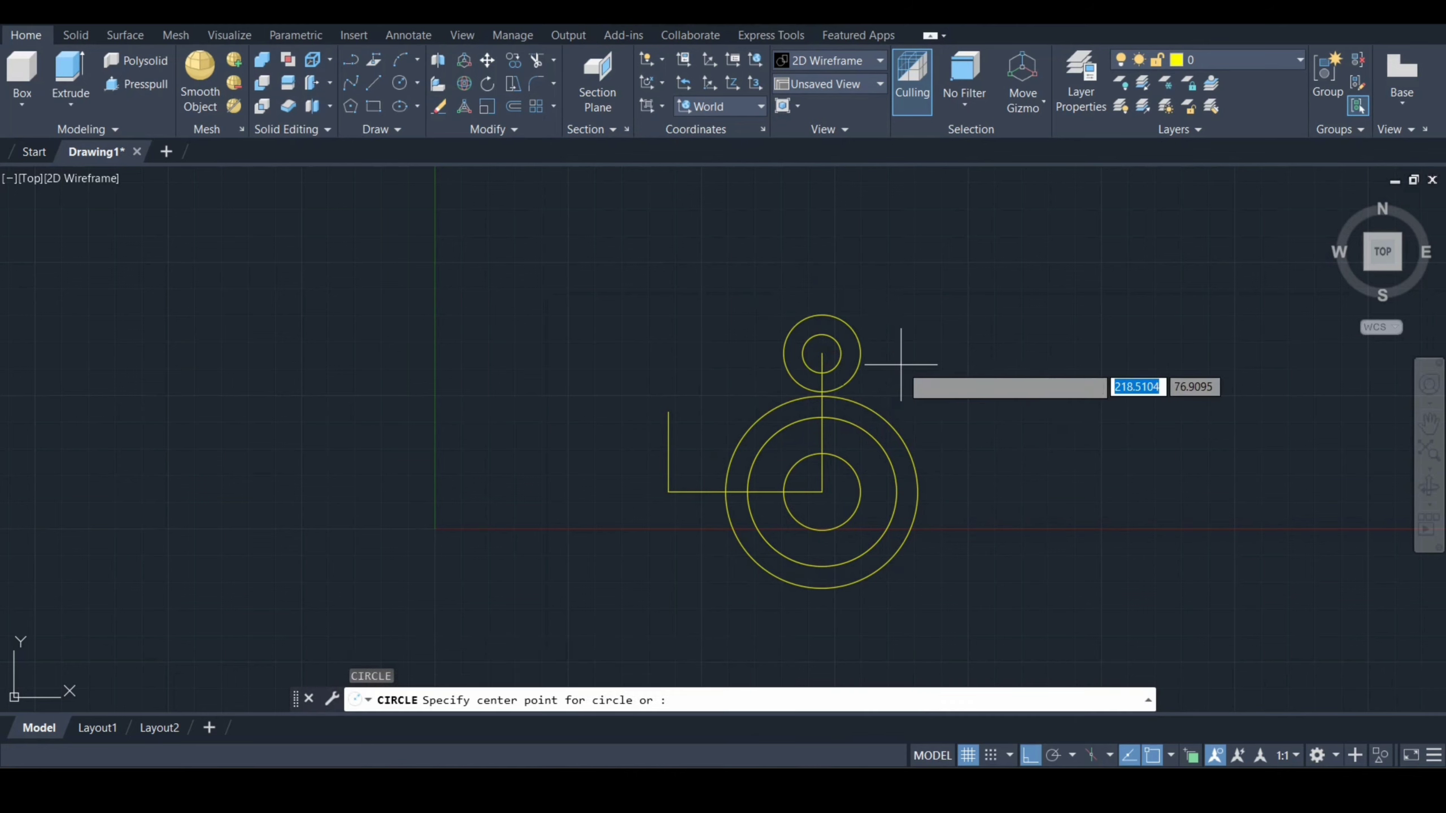
click(821, 355)
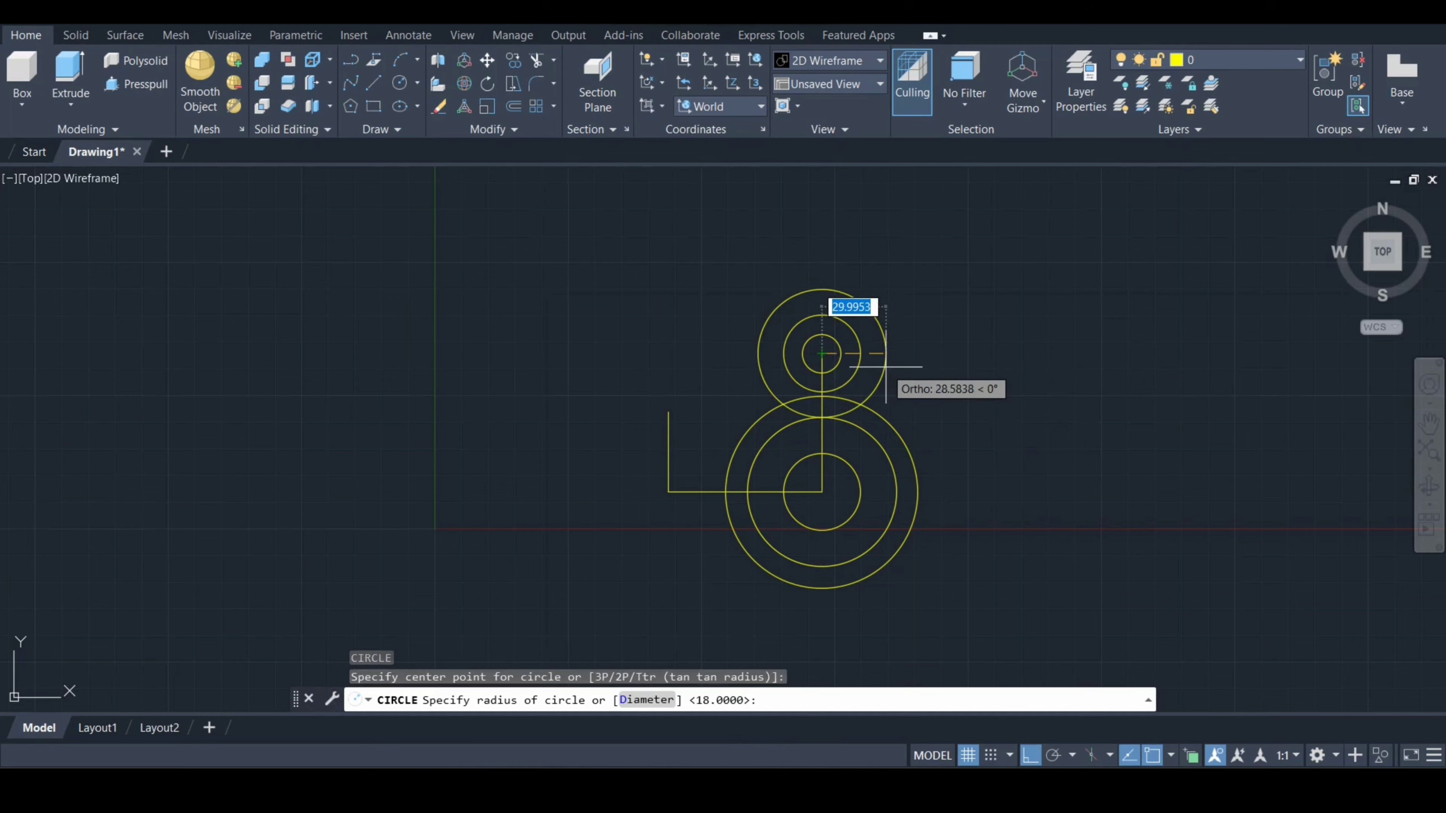
text(24)
key(Return)
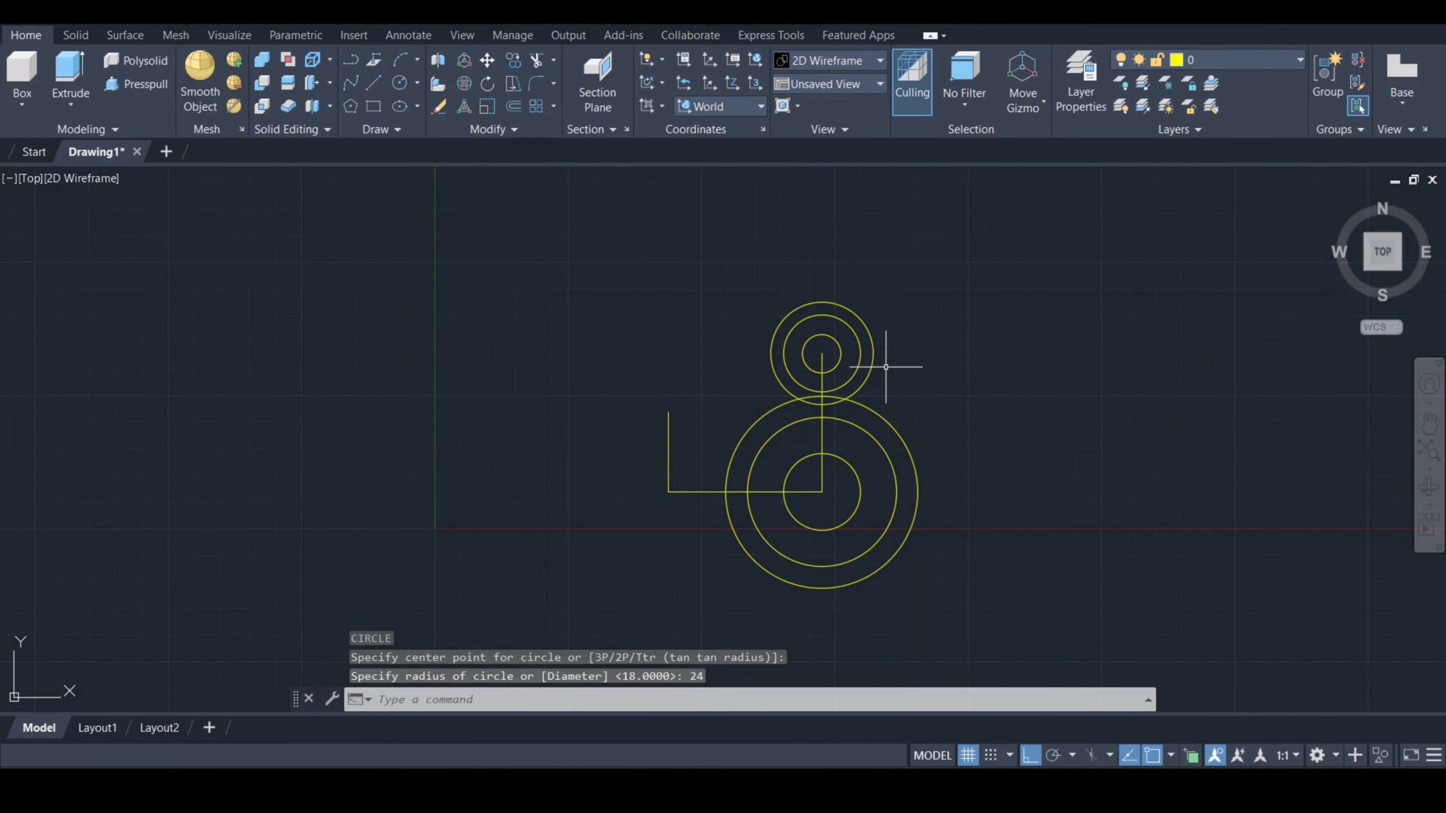
Draw a line from the upper end of the short left vertical line, tangent to the upper outer circle.
text(l)
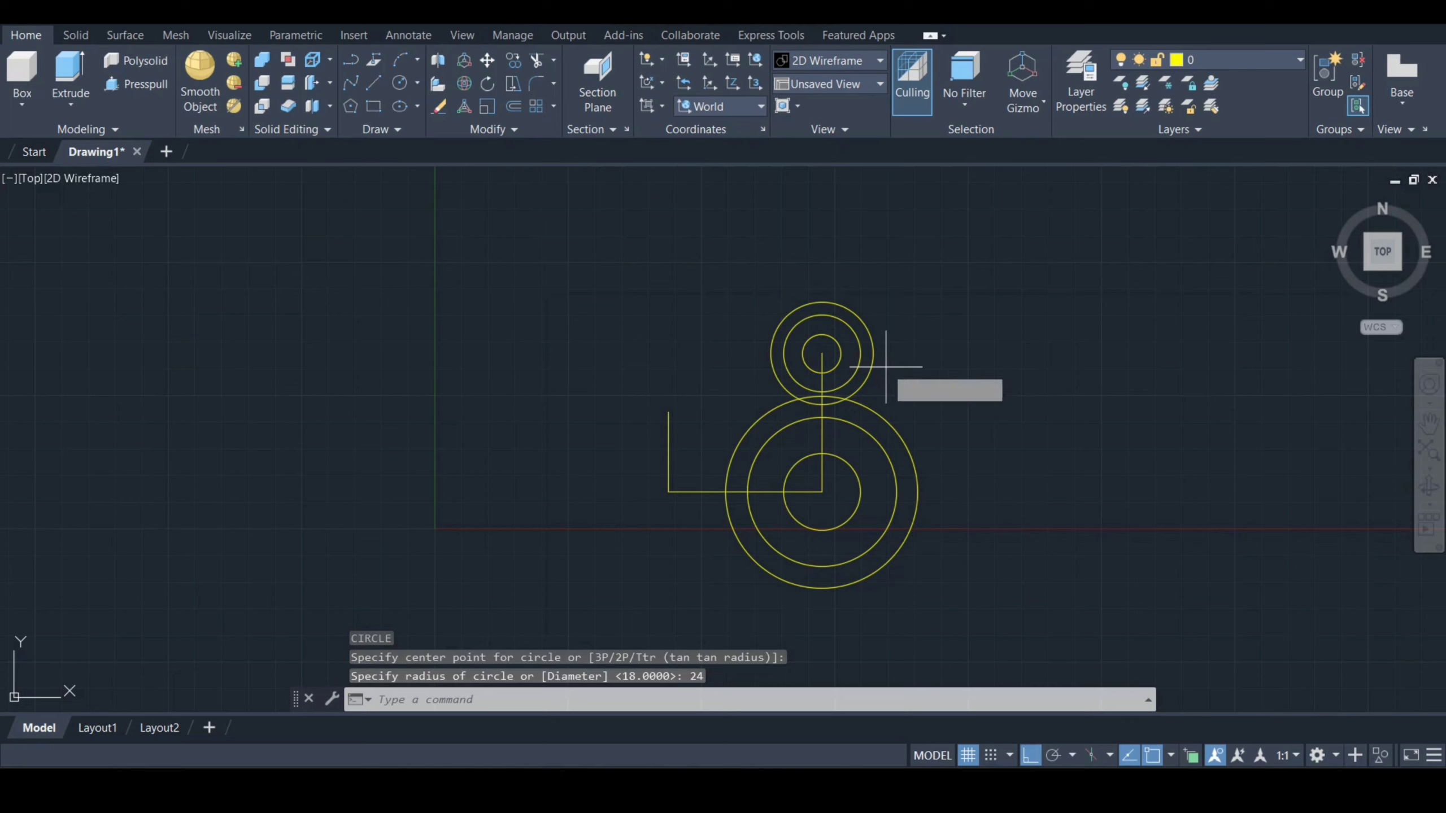
key(Return)
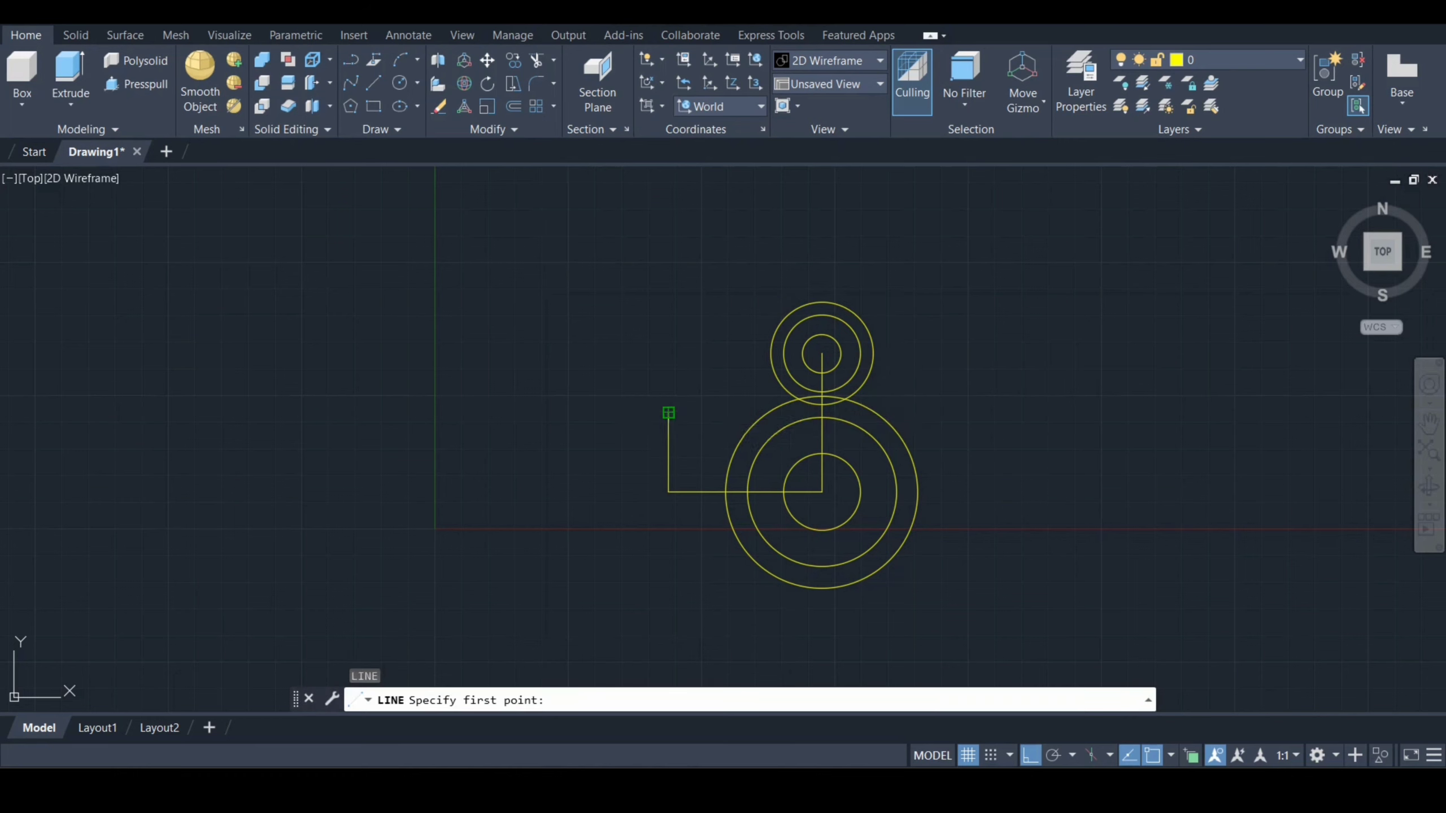
click(667, 411)
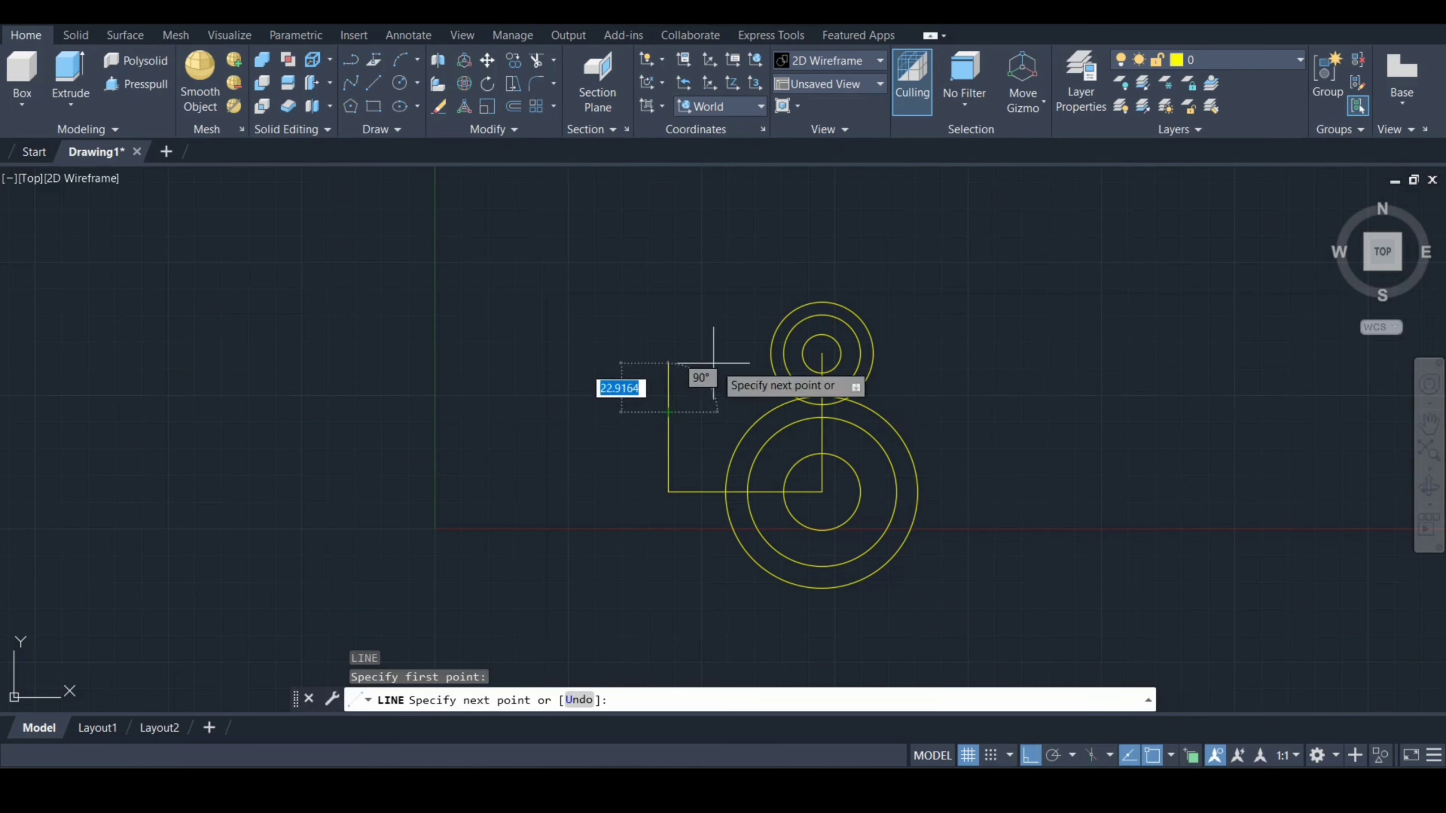
click(788, 314)
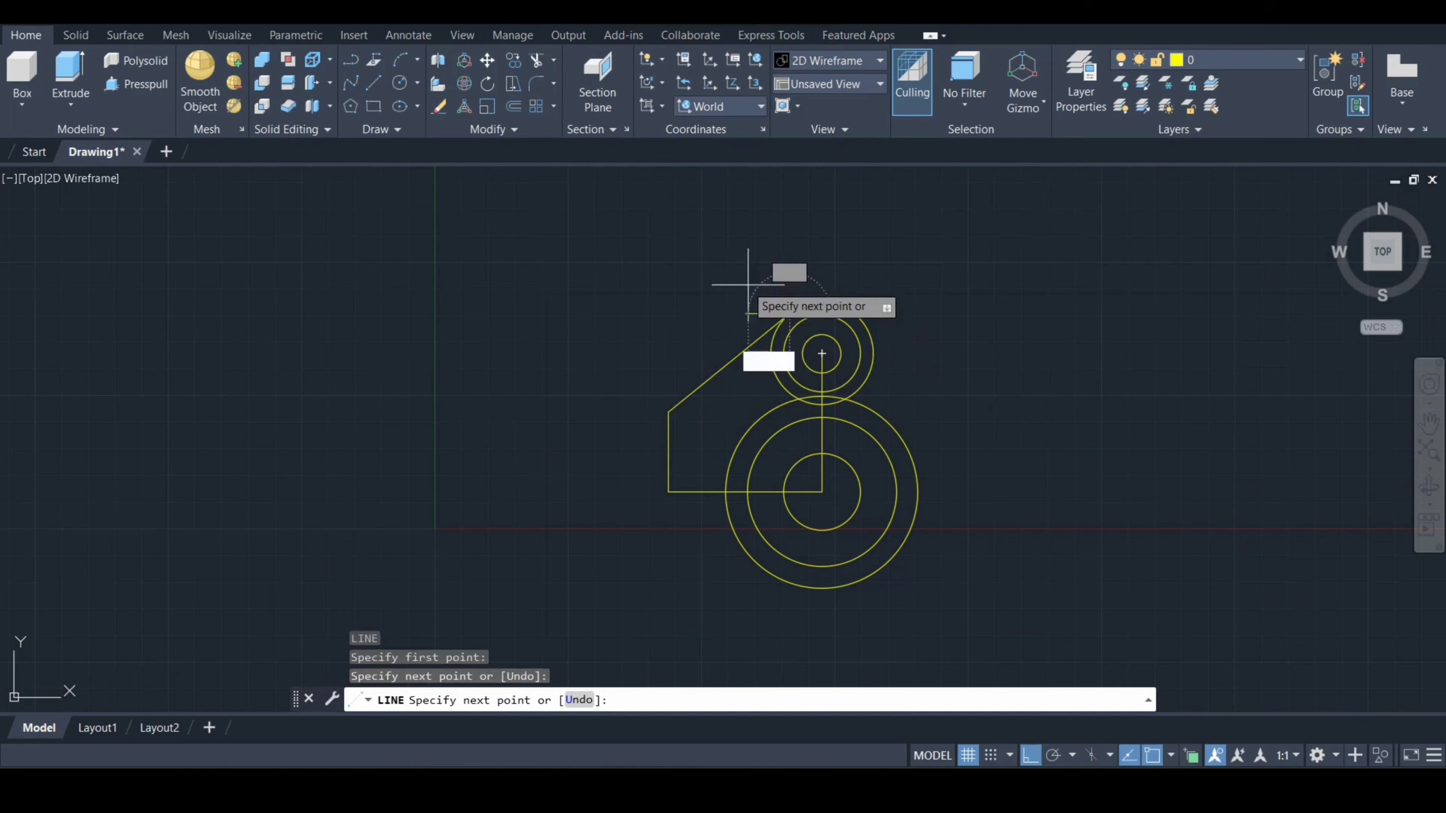
key(Escape)
Draw a horizontal line from the center of the large circles rightward past the outermost circle.
key(Return)
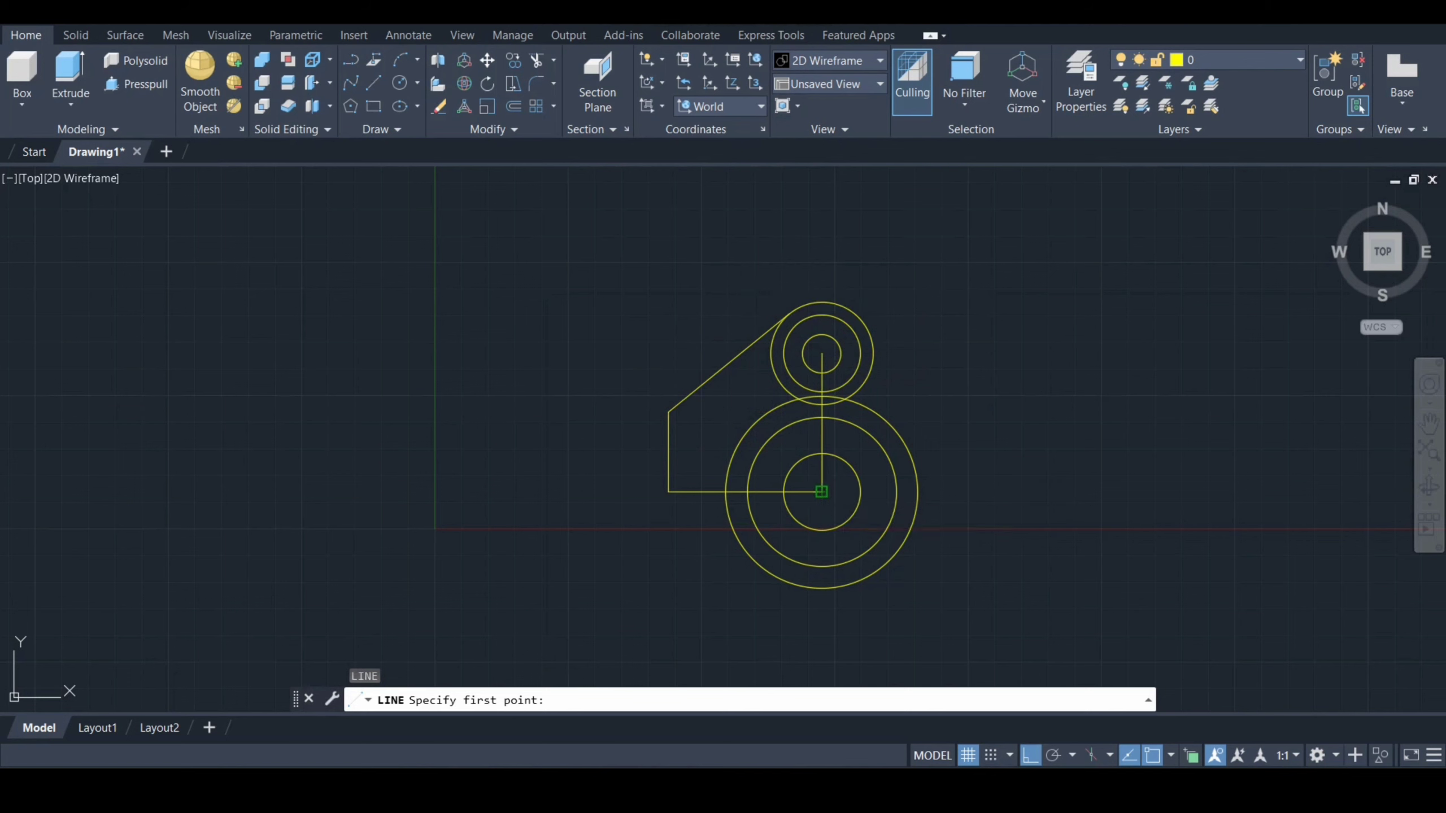
click(821, 491)
key(Escape)
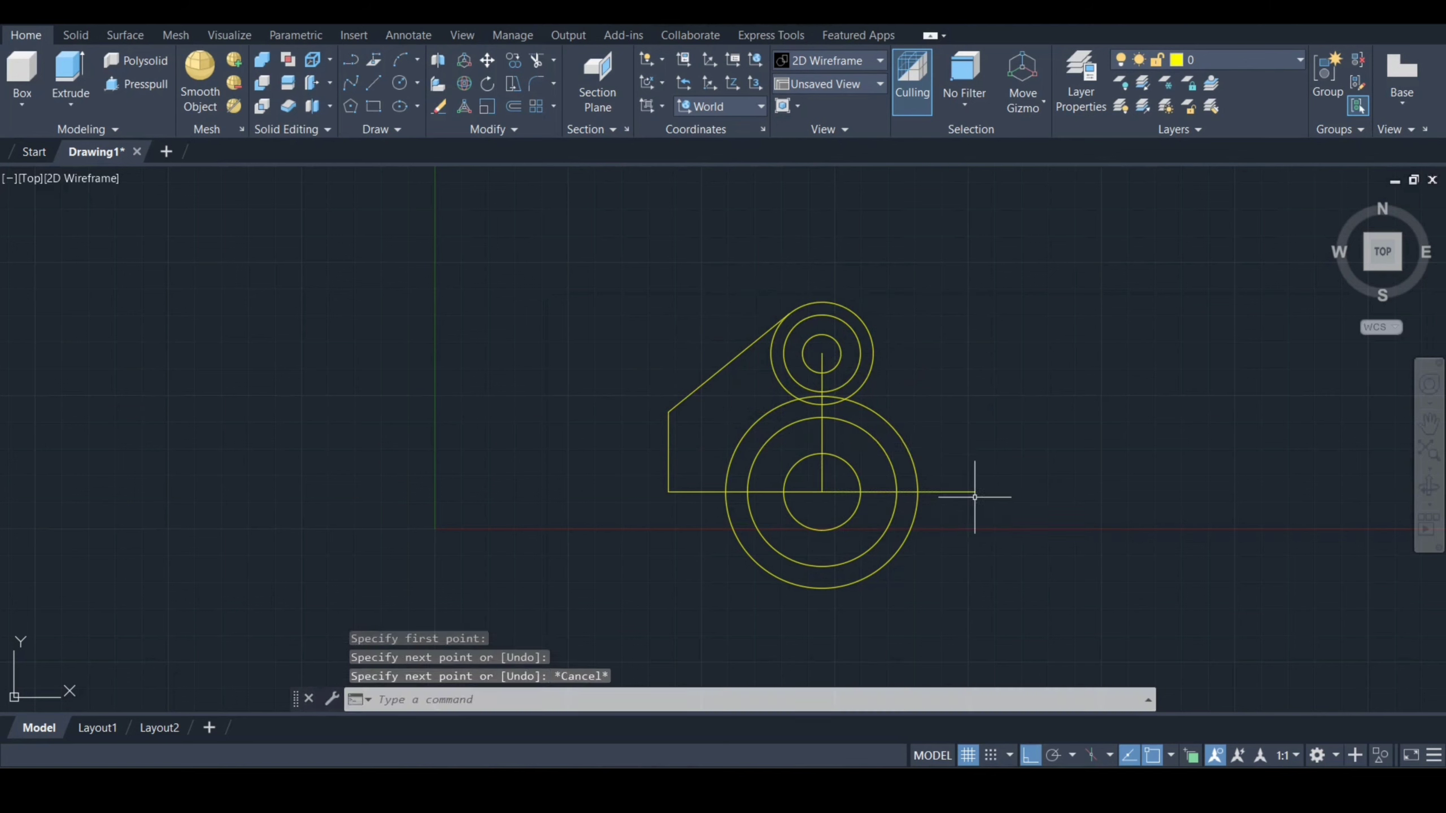
Draw a vertical line 32 units down from the right quadrant of the radius 24 circle.
key(Return)
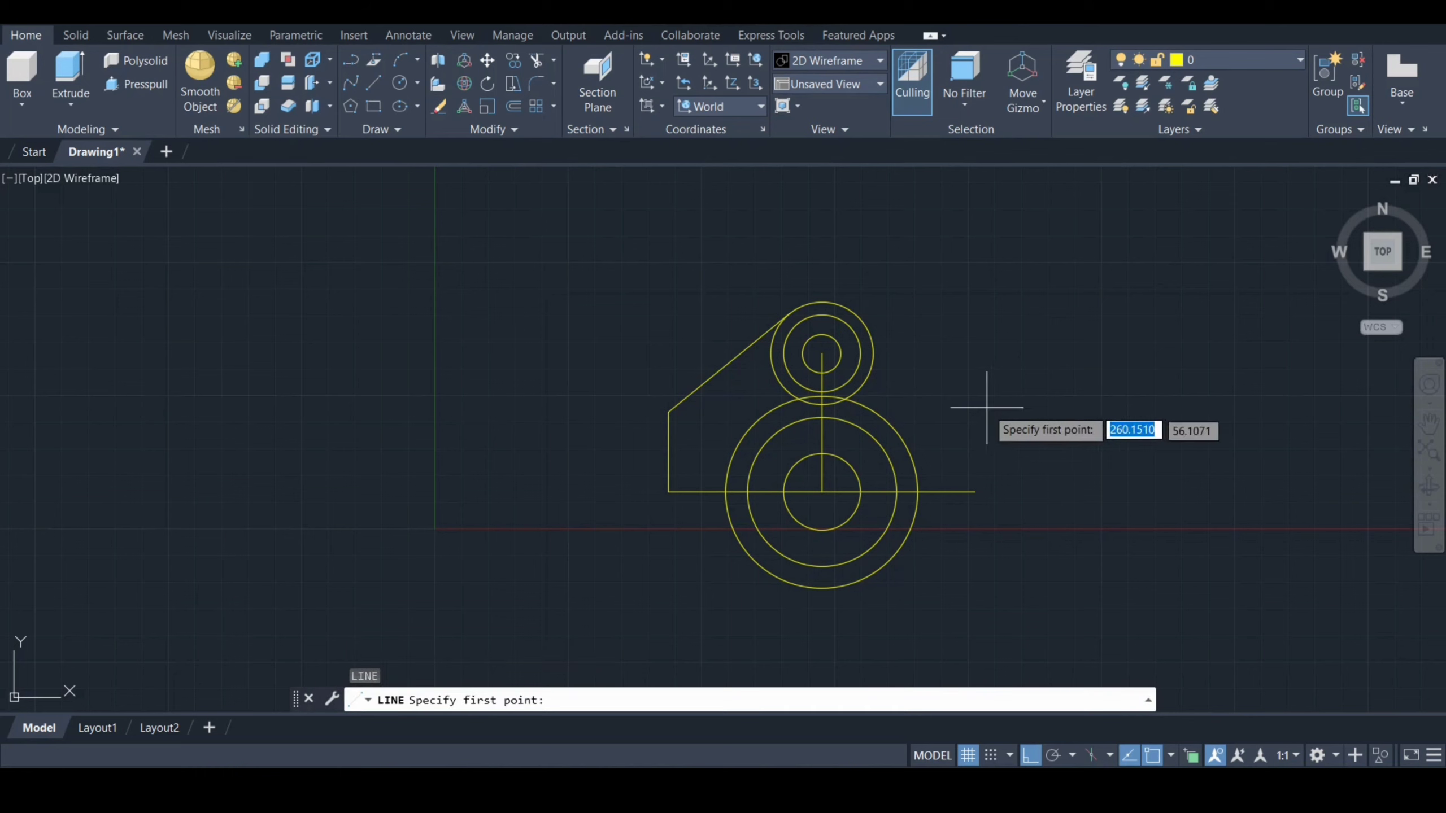
click(875, 360)
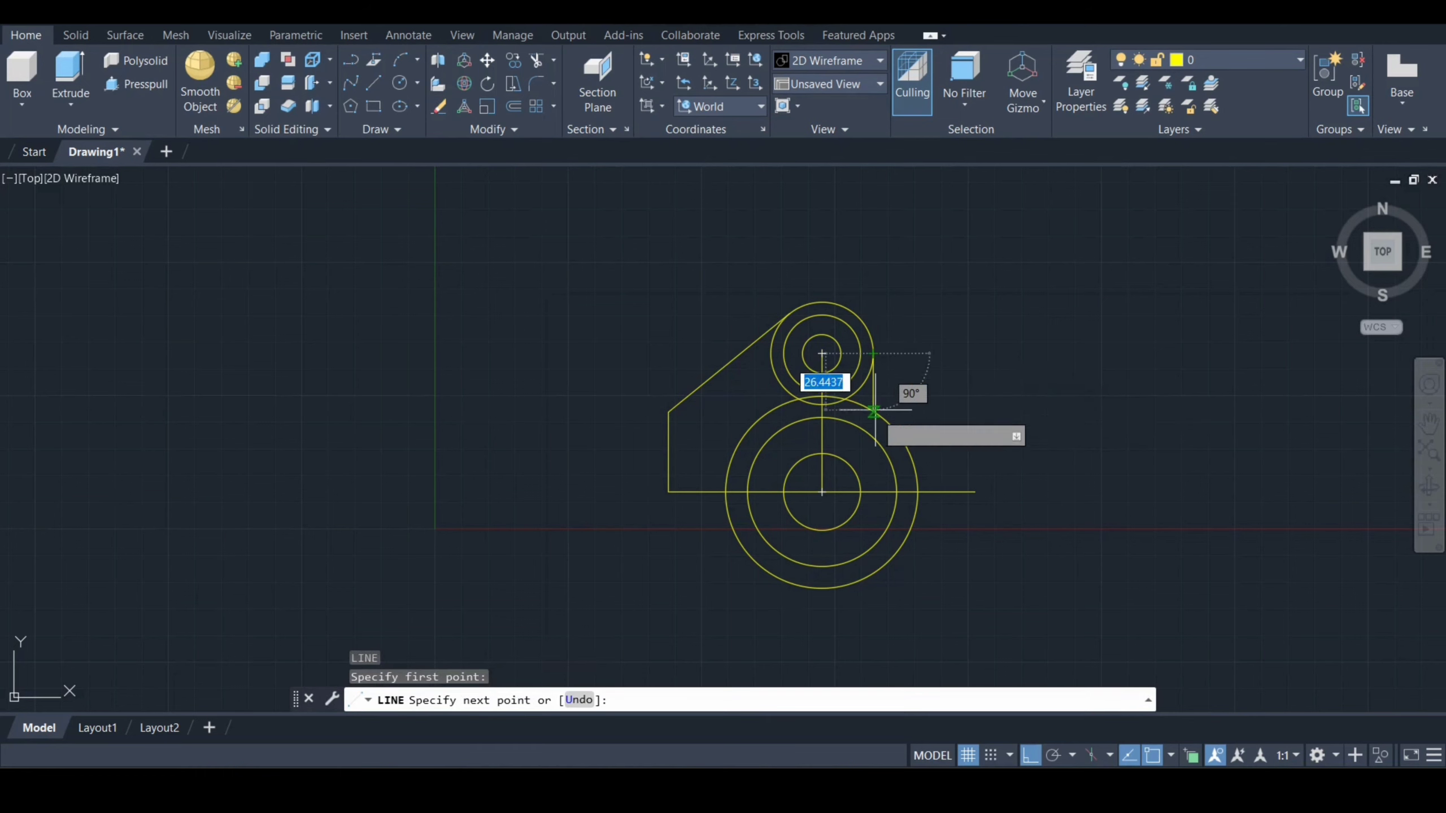
text(32)
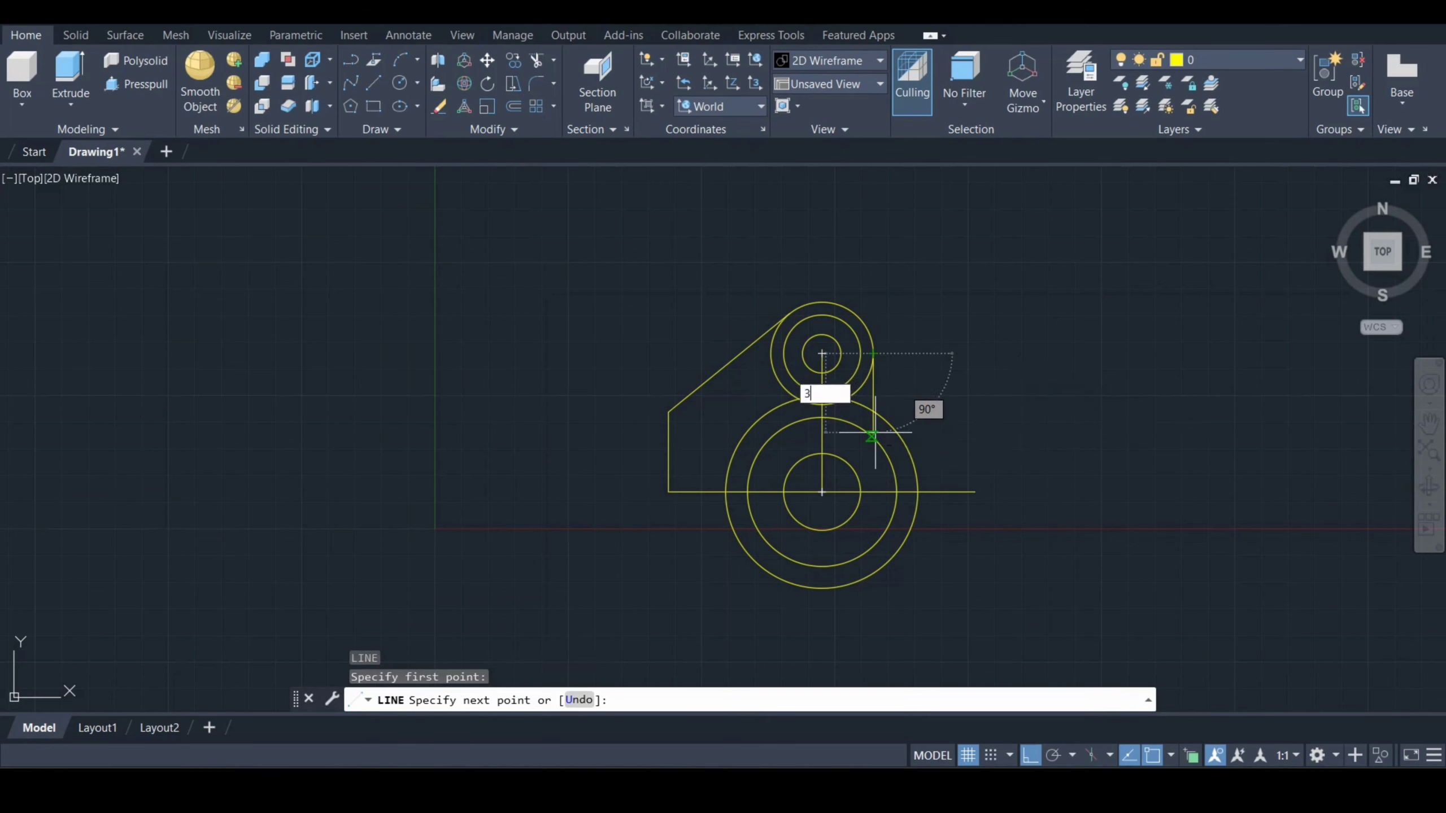
key(Return)
key(Escape)
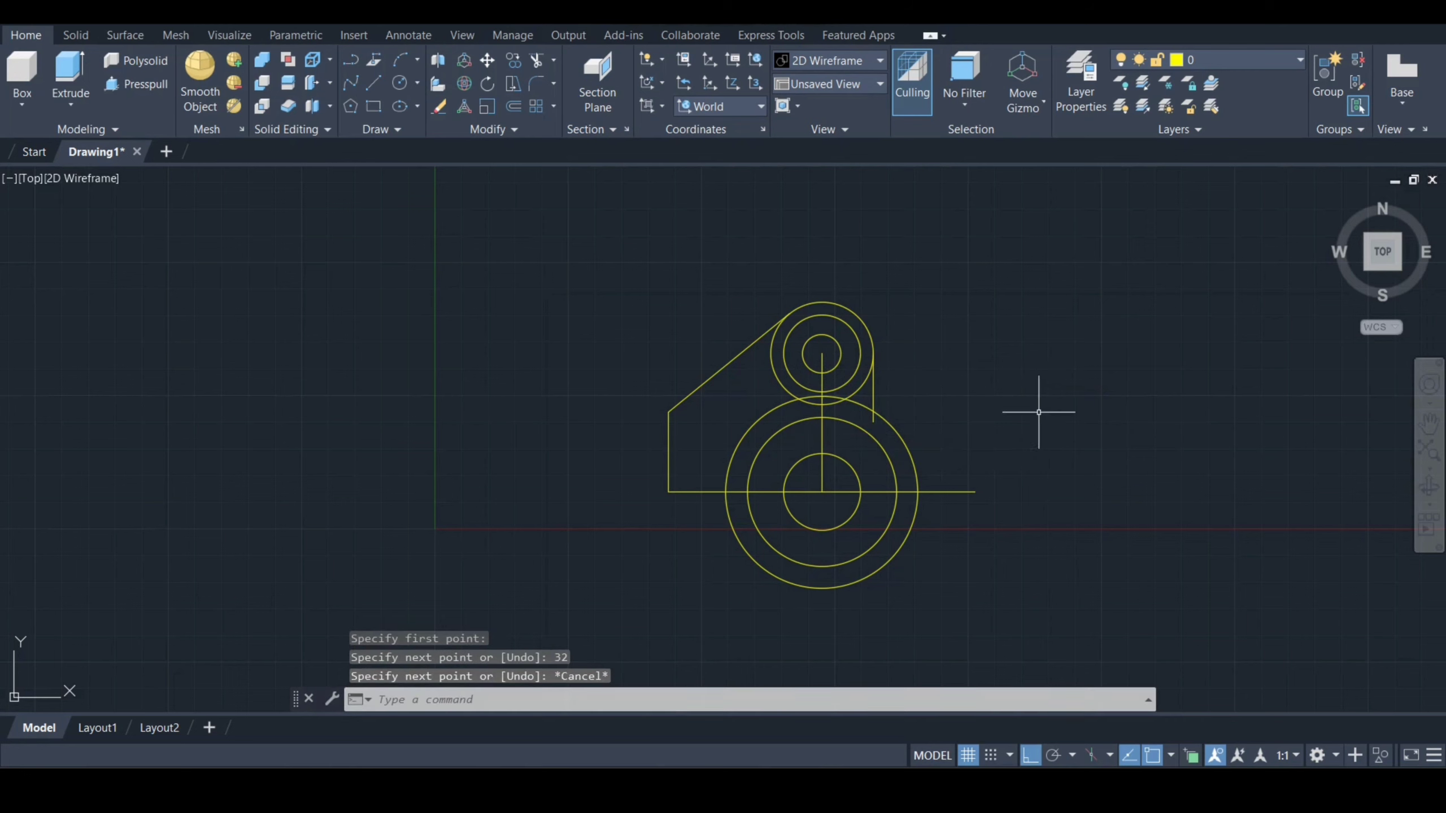
Trim the horizontal line's overhang past the outermost large circle and the lower halves of the three large circles.
text(t)
key(Return)
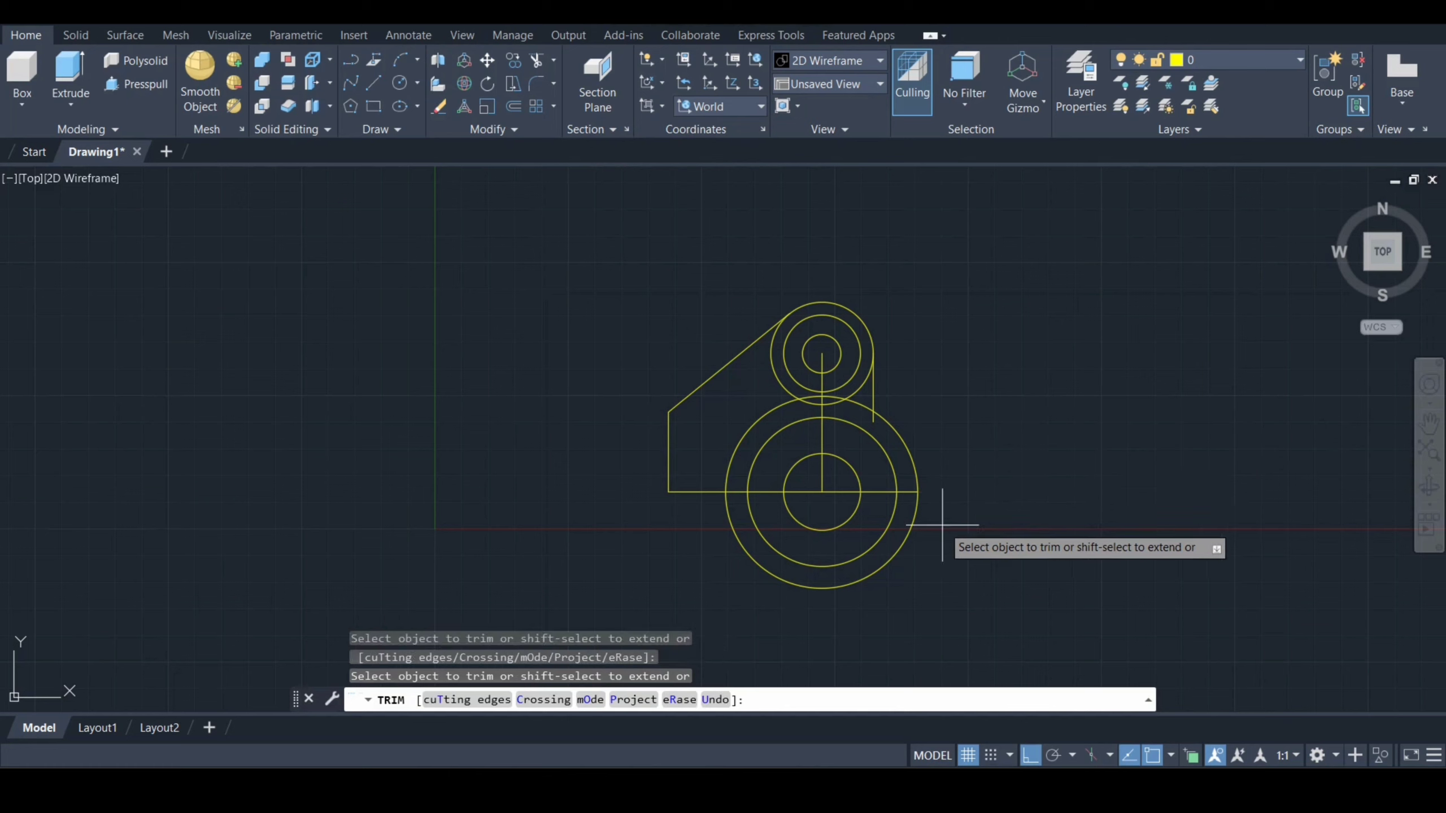
drag(942, 525, 778, 523)
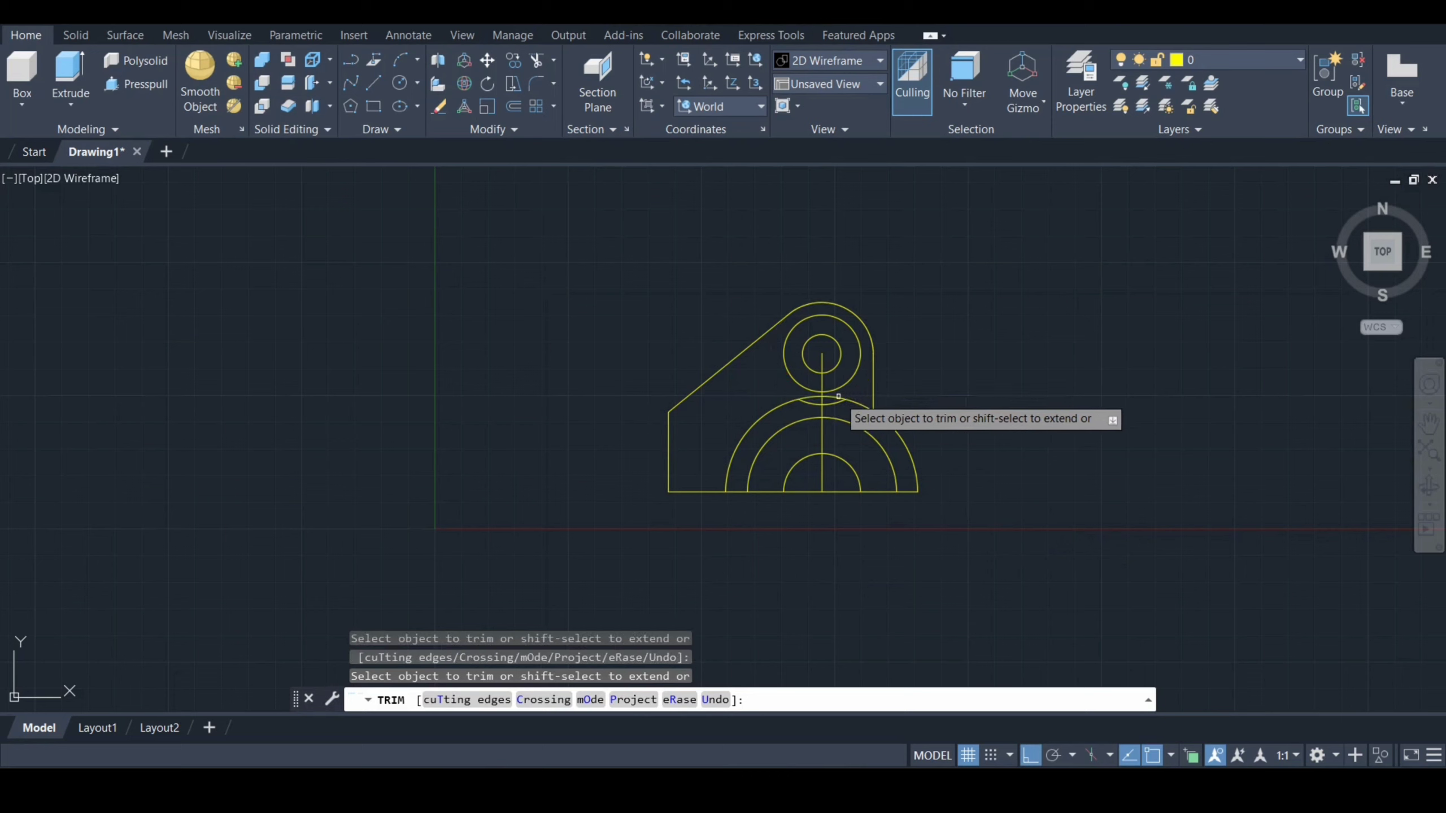
Trim the outer circles' overlapping arcs inside the outline and the vertical line's end below the outer large arc.
click(833, 404)
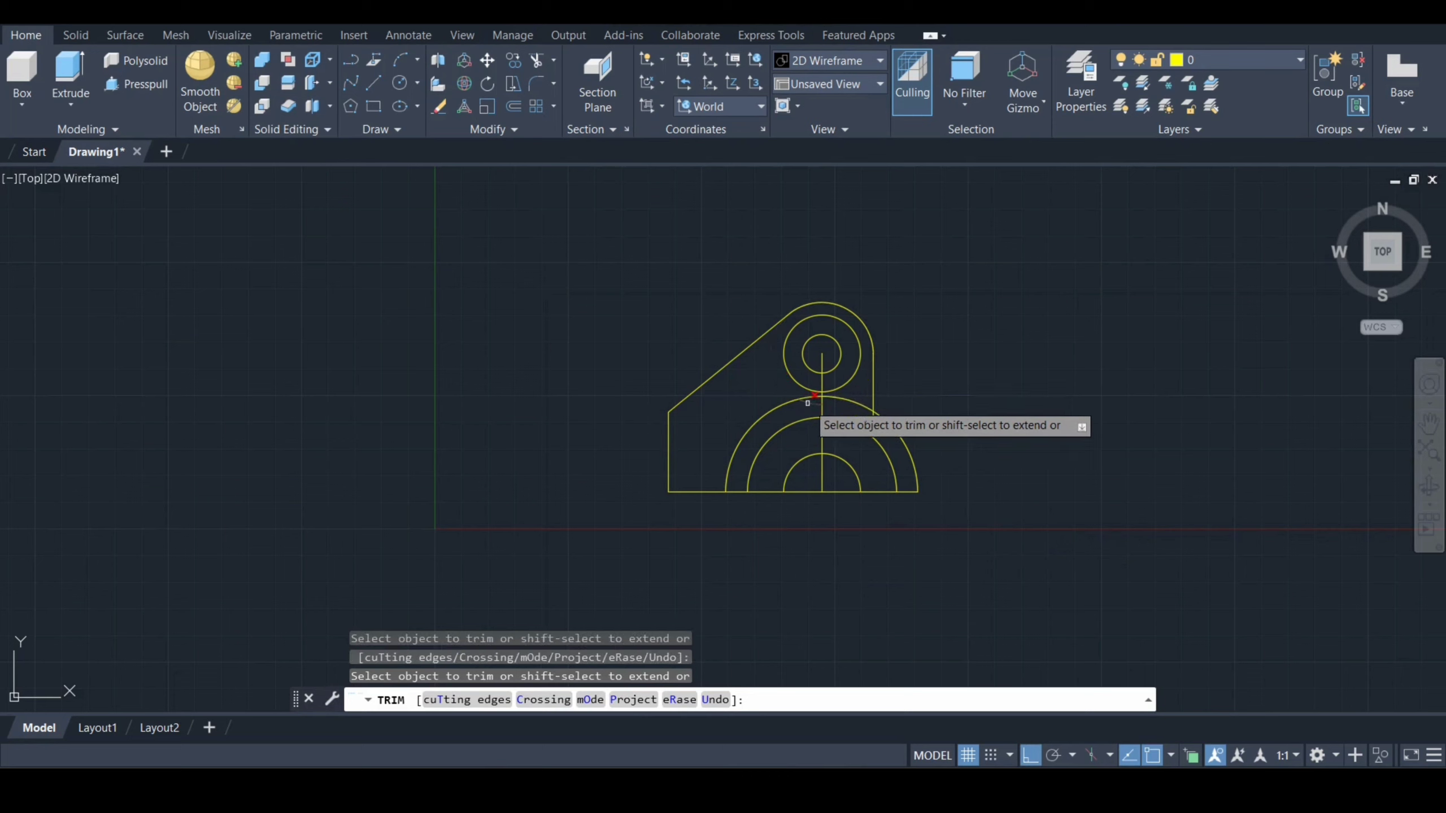
click(808, 403)
click(855, 403)
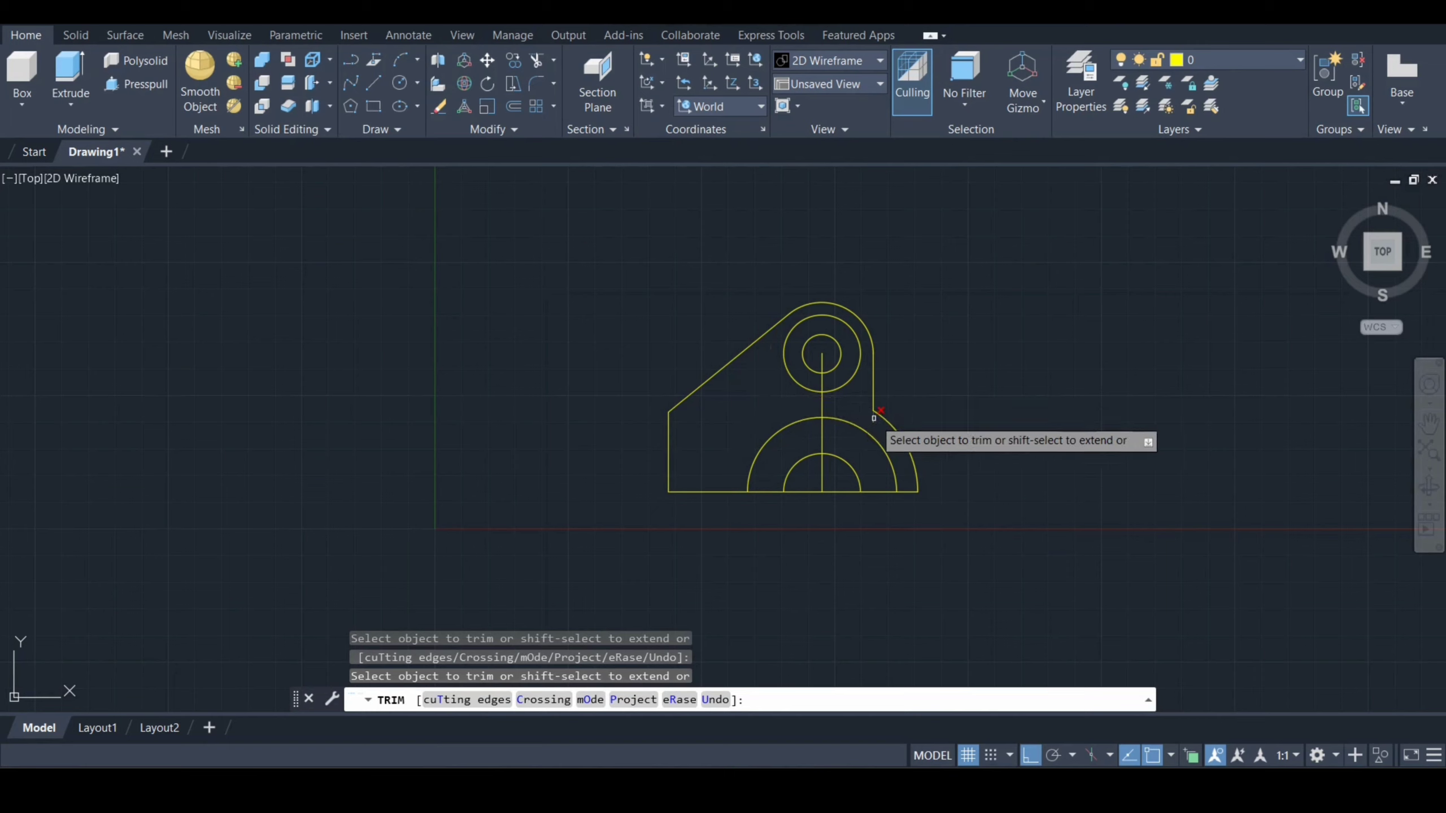
click(873, 416)
key(Return)
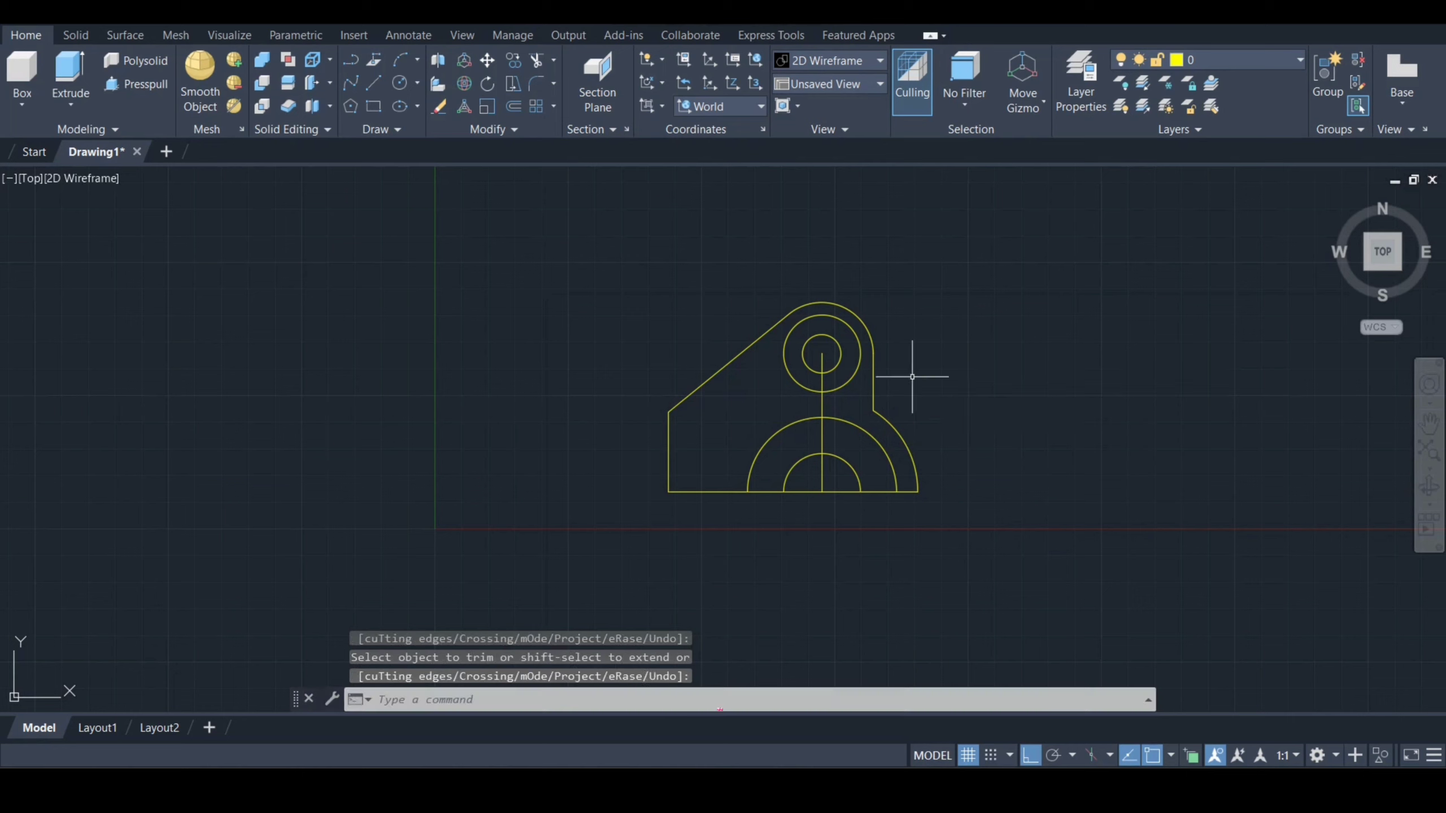
Erase the vertical center line between the circles and both horizontal lines along the base of the half profile.
text(e)
key(Return)
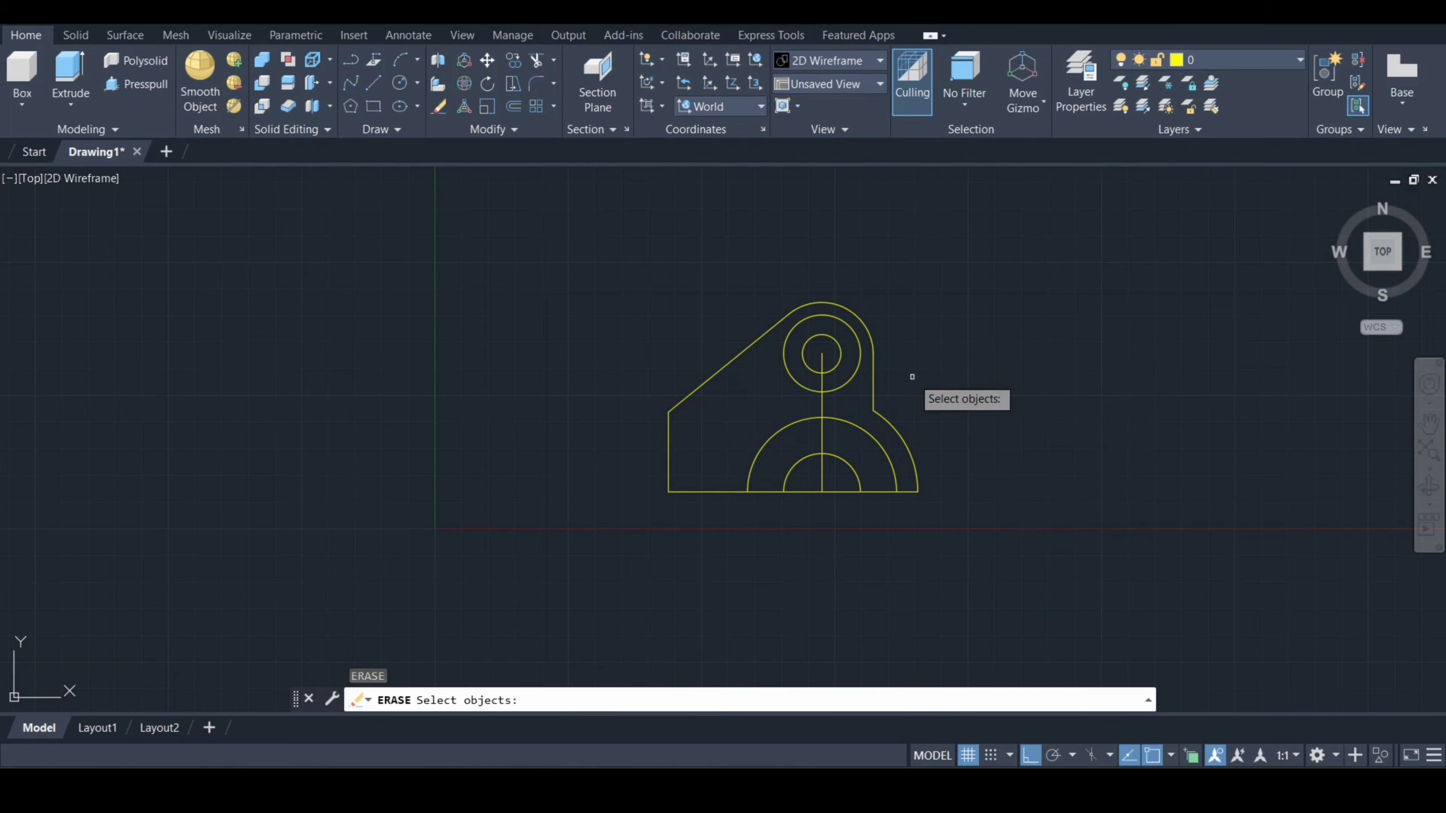
click(821, 403)
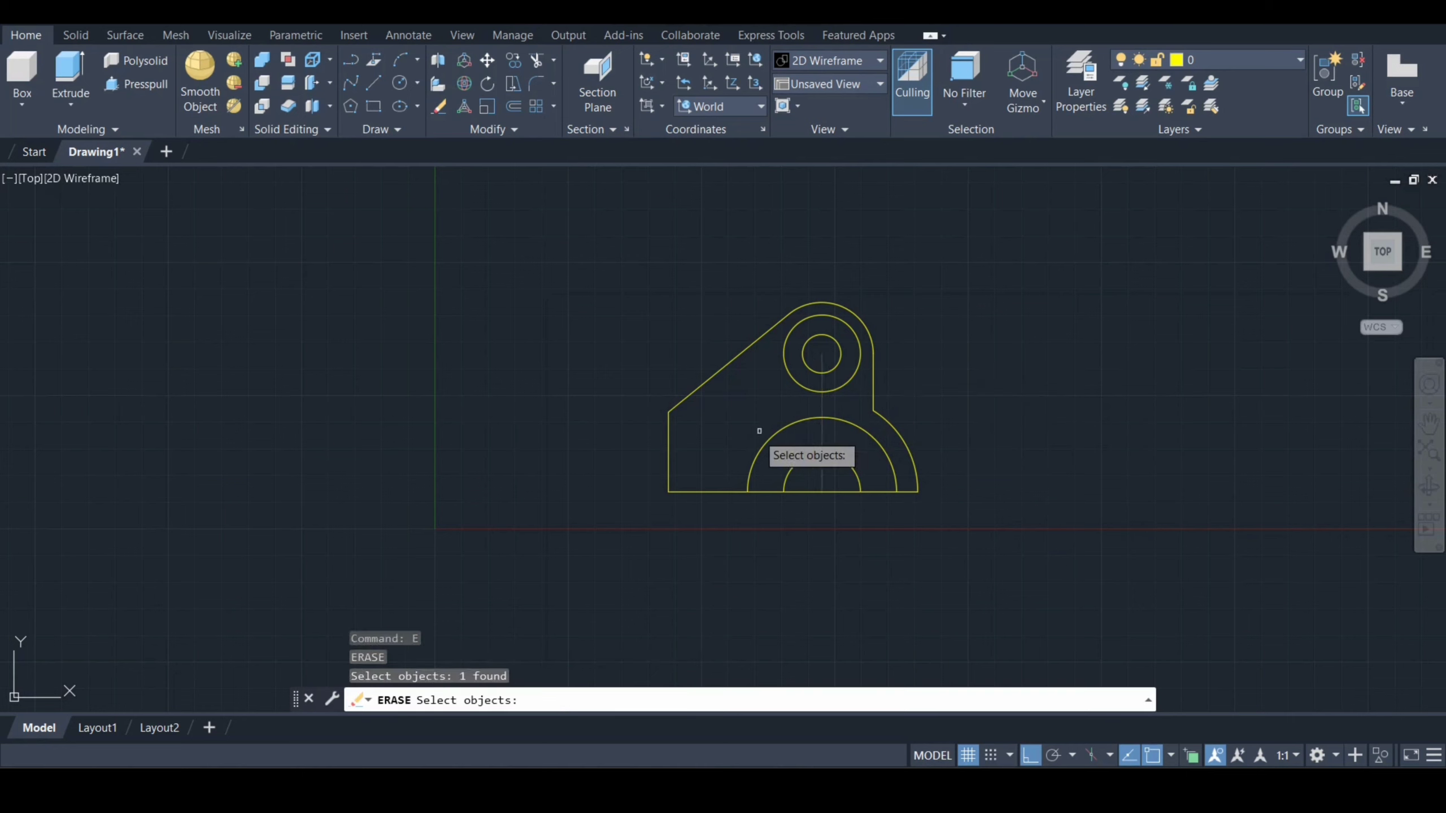
click(715, 491)
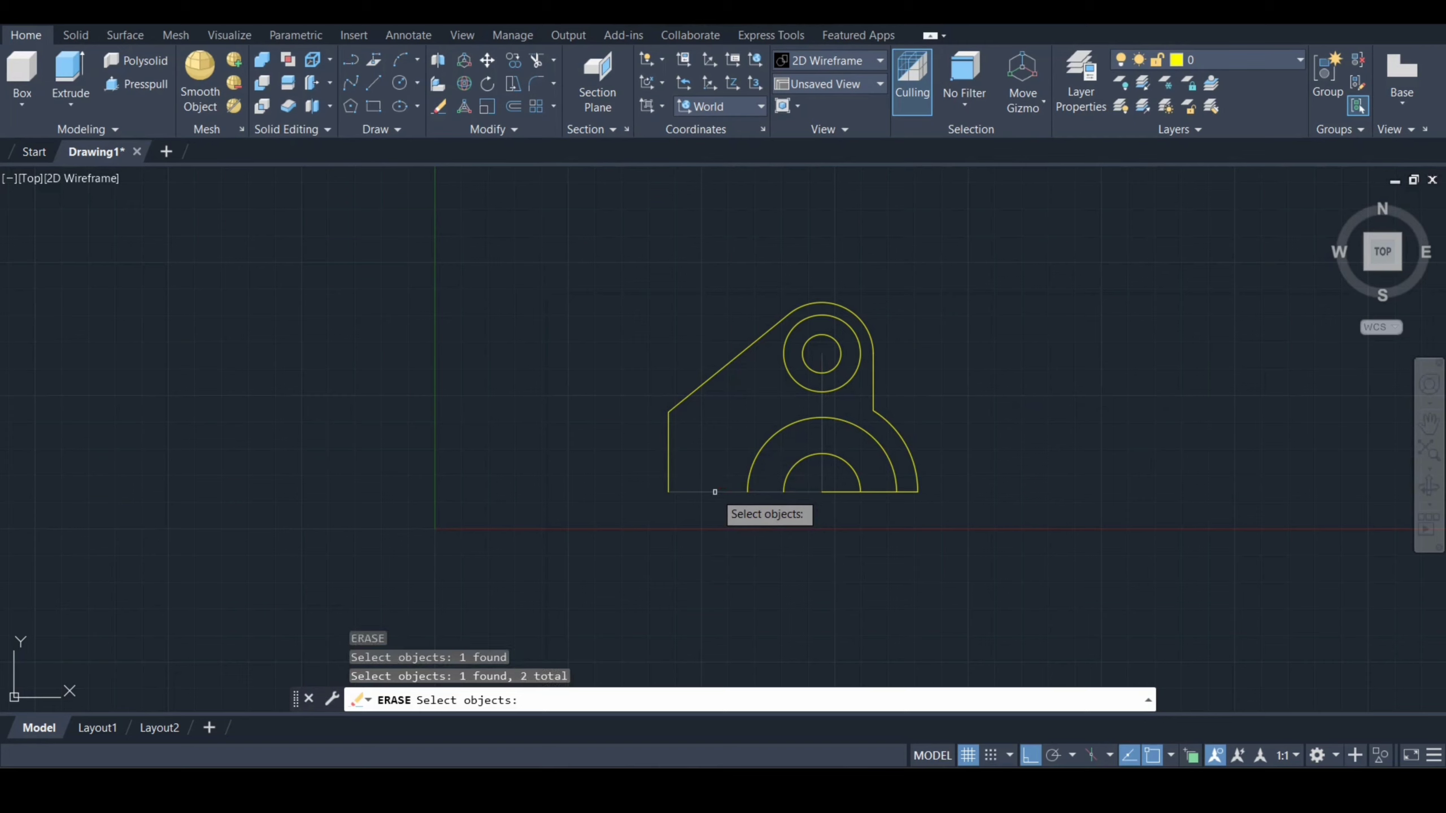
click(831, 491)
key(Return)
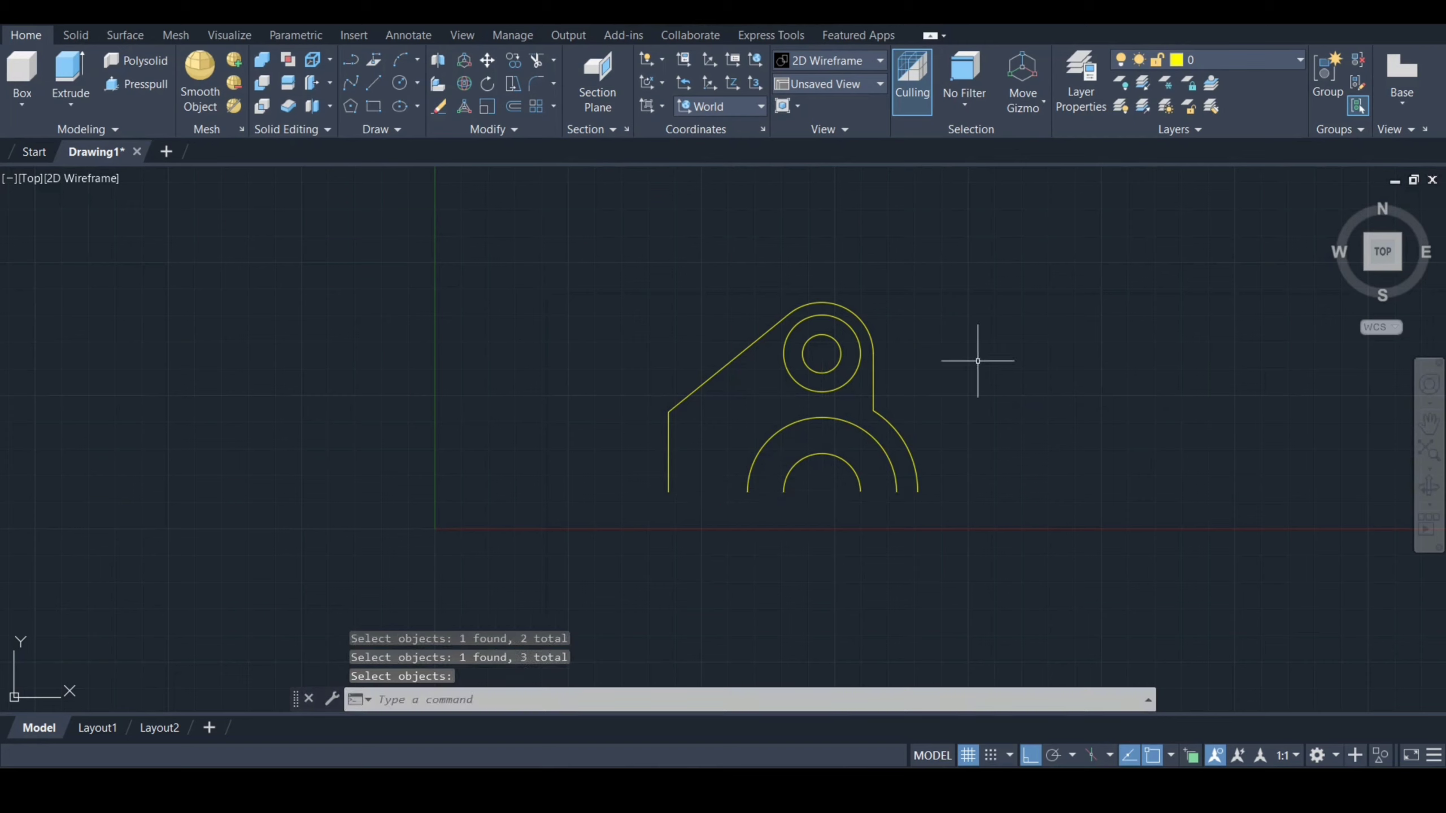
Mirror the whole half profile about a horizontal axis through the lower end of its left vertical line, keeping the source objects.
text(mi)
key(Return)
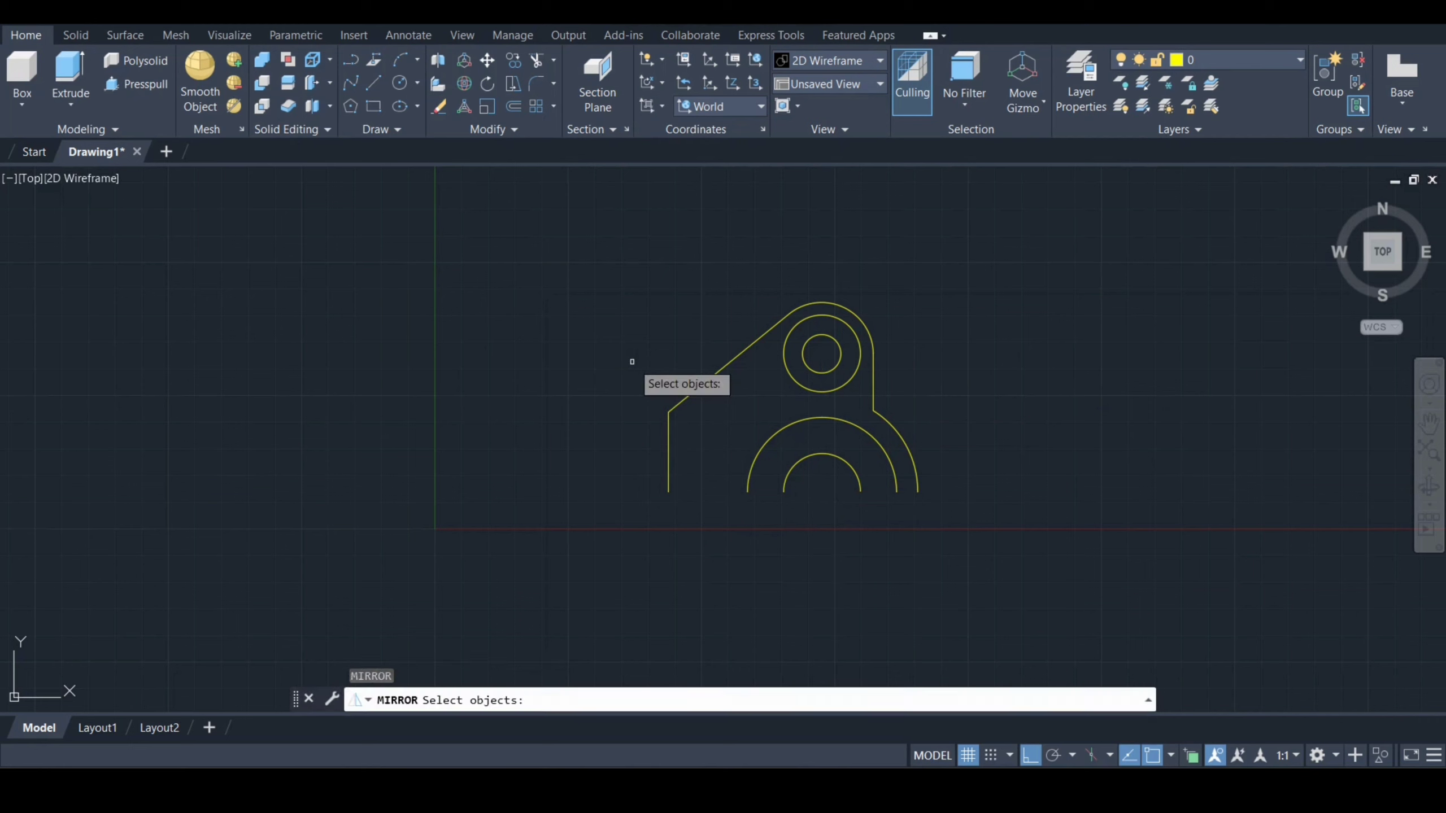
click(947, 510)
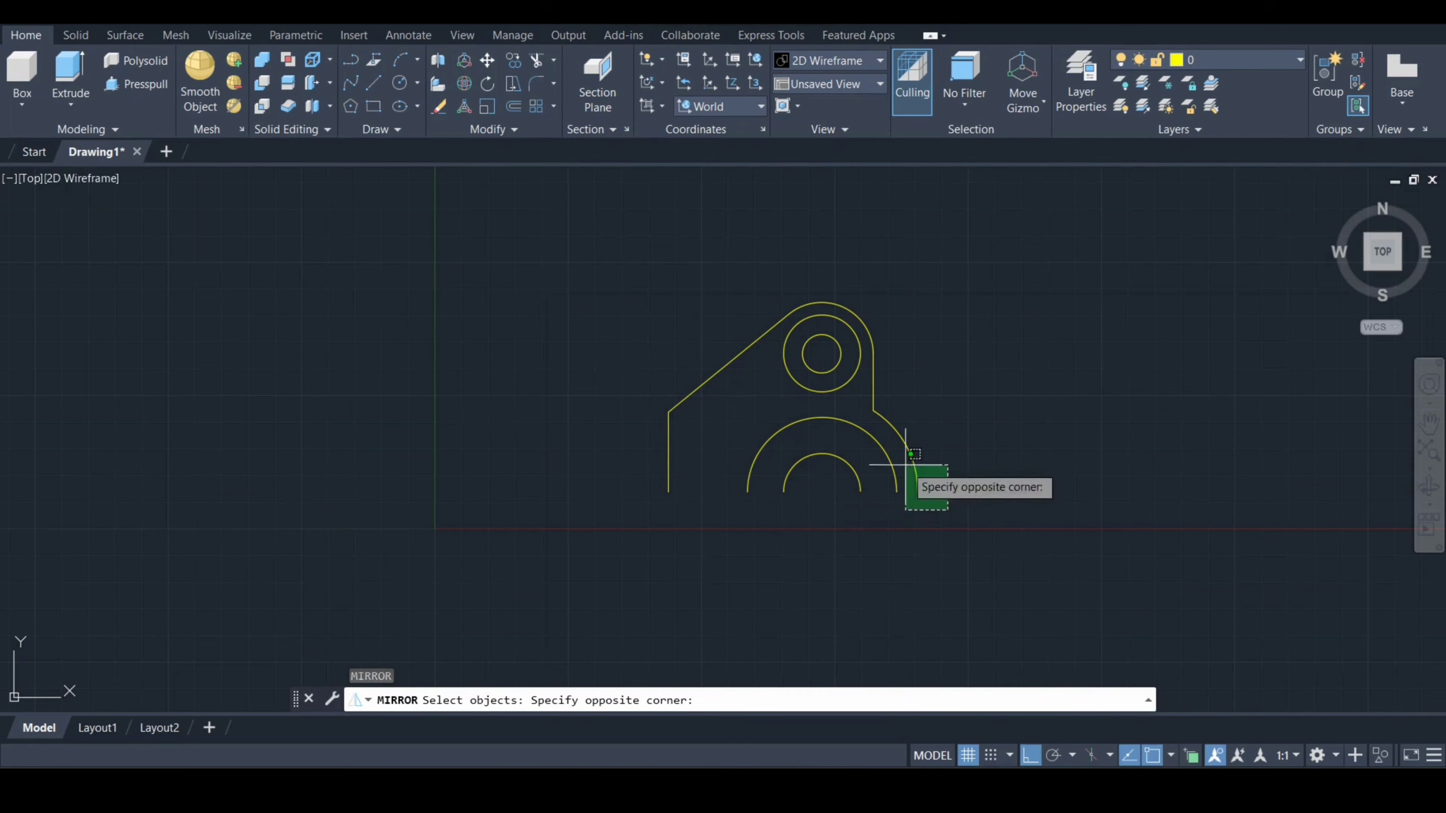
click(605, 284)
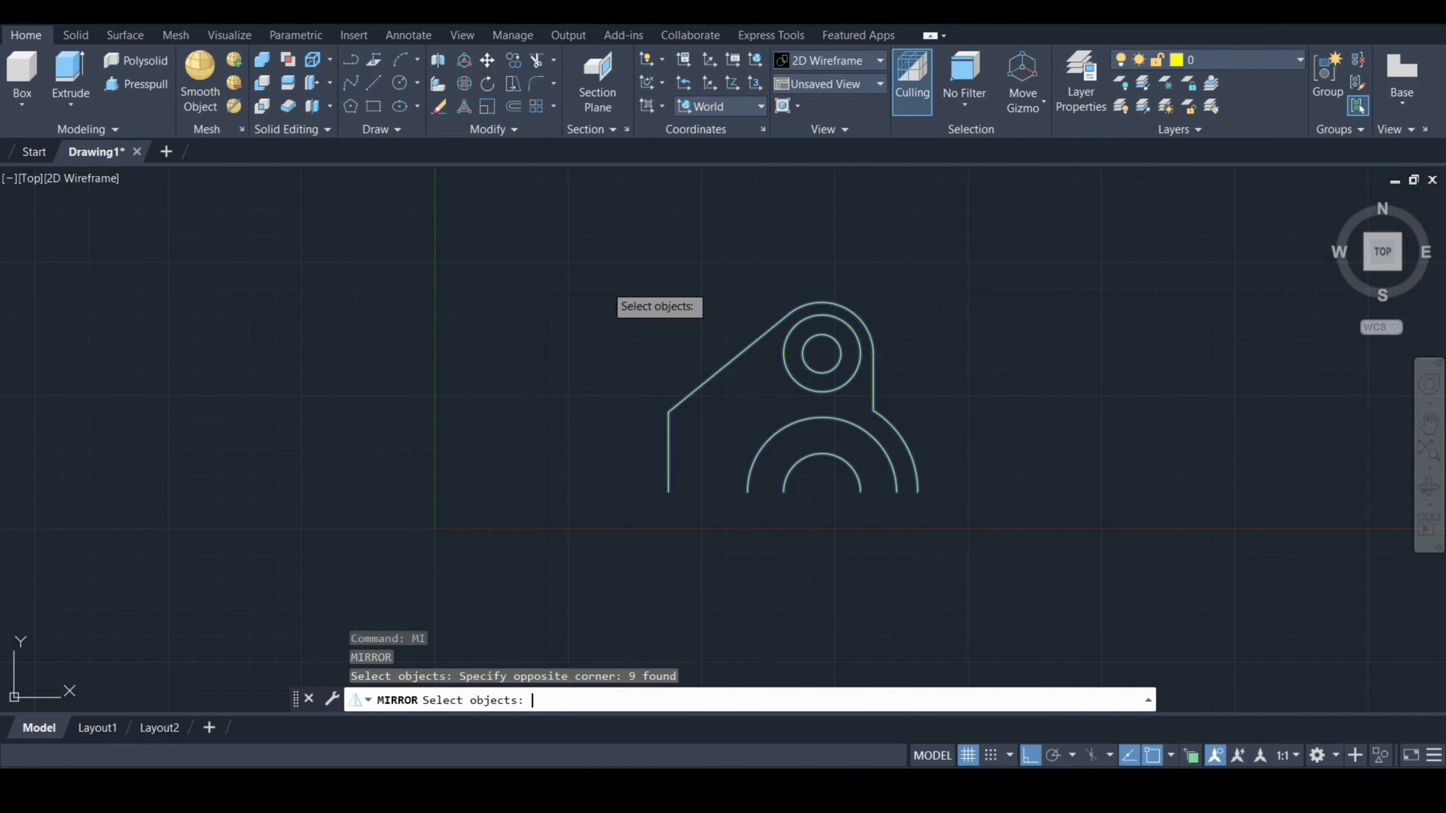
key(Return)
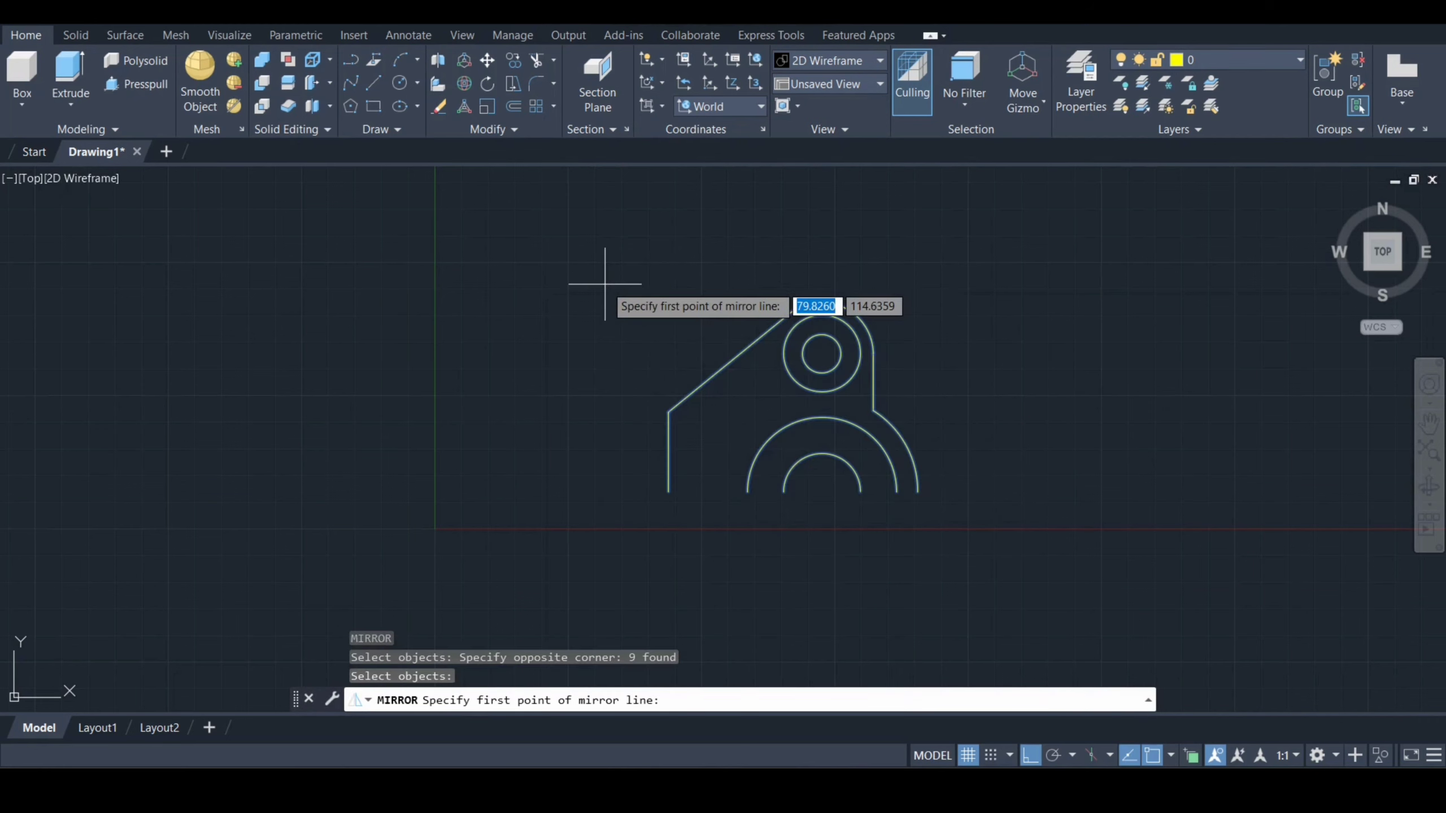
click(668, 492)
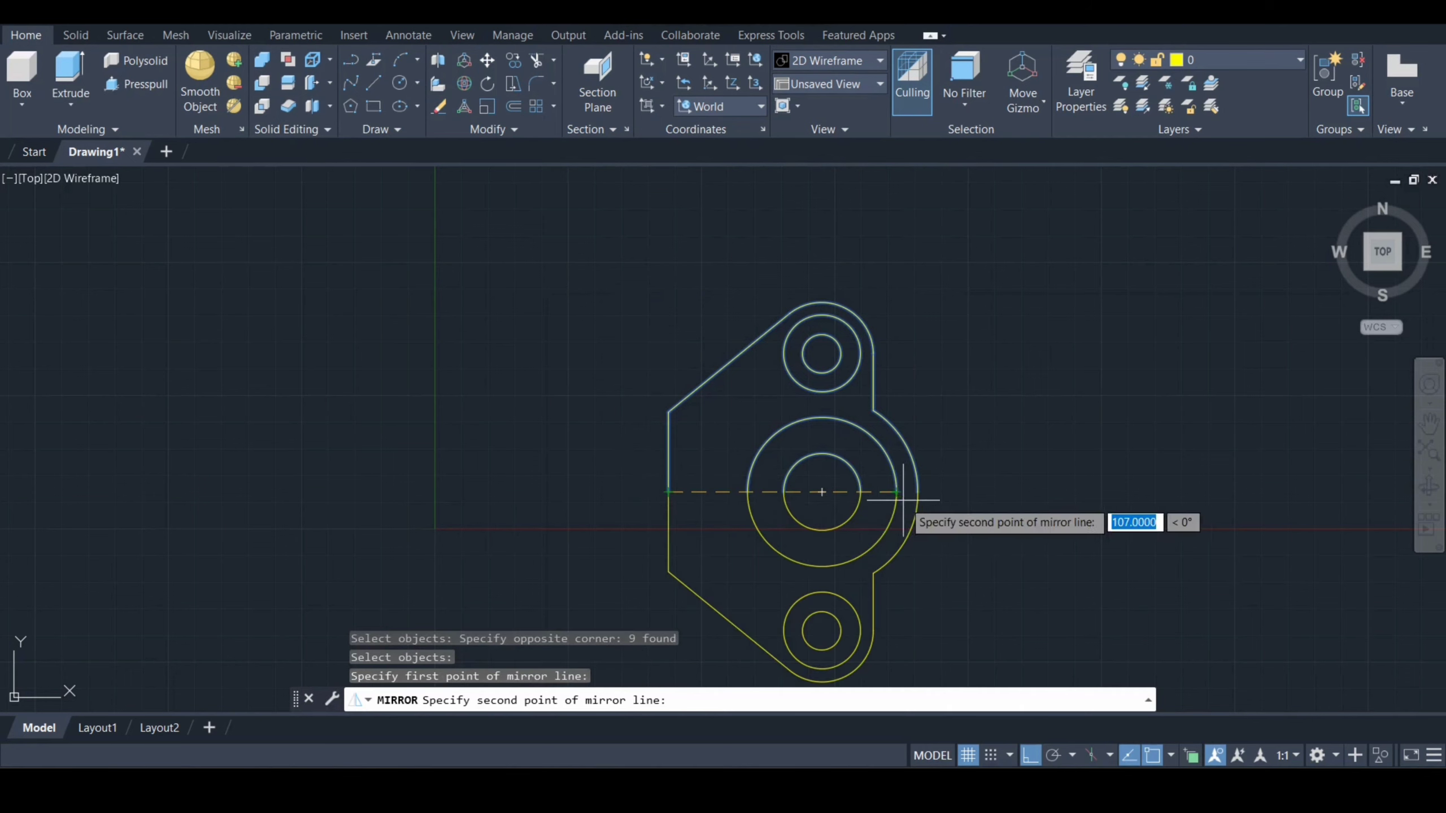
click(910, 499)
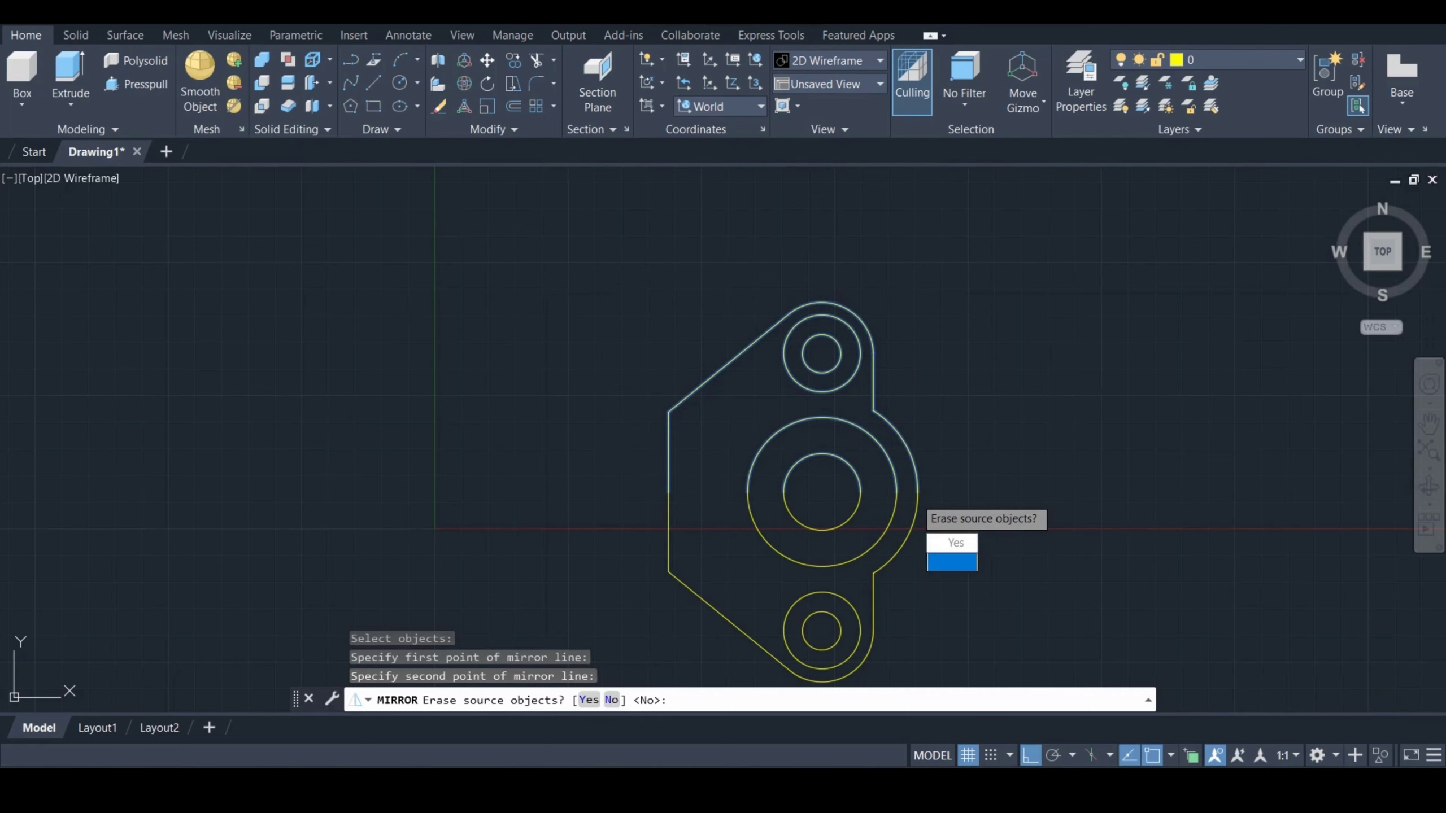
text(N)
key(Return)
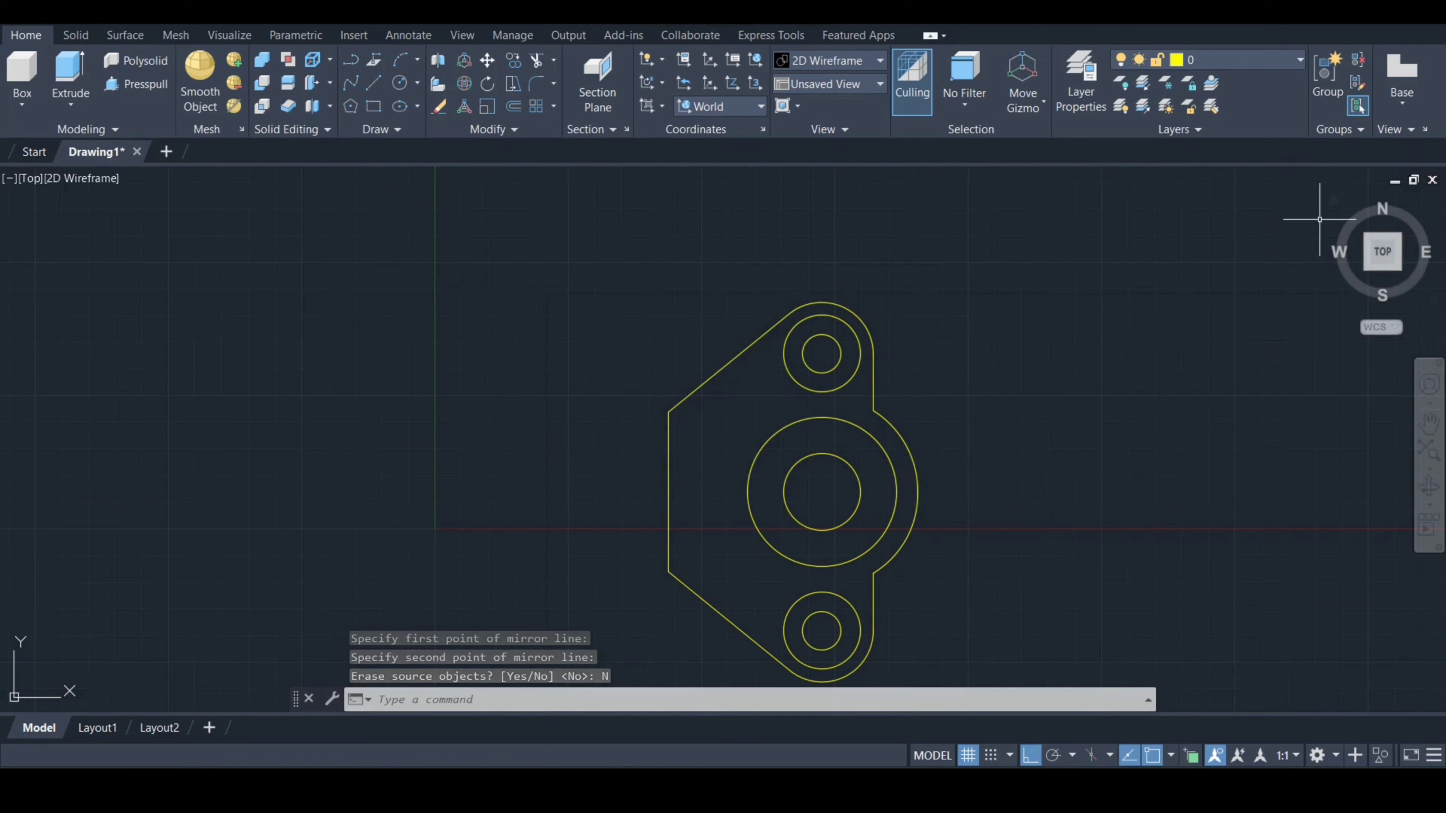
In an isometric view, Presspull the plate area to a height of 14 and the large central ring to 119.
click(1334, 201)
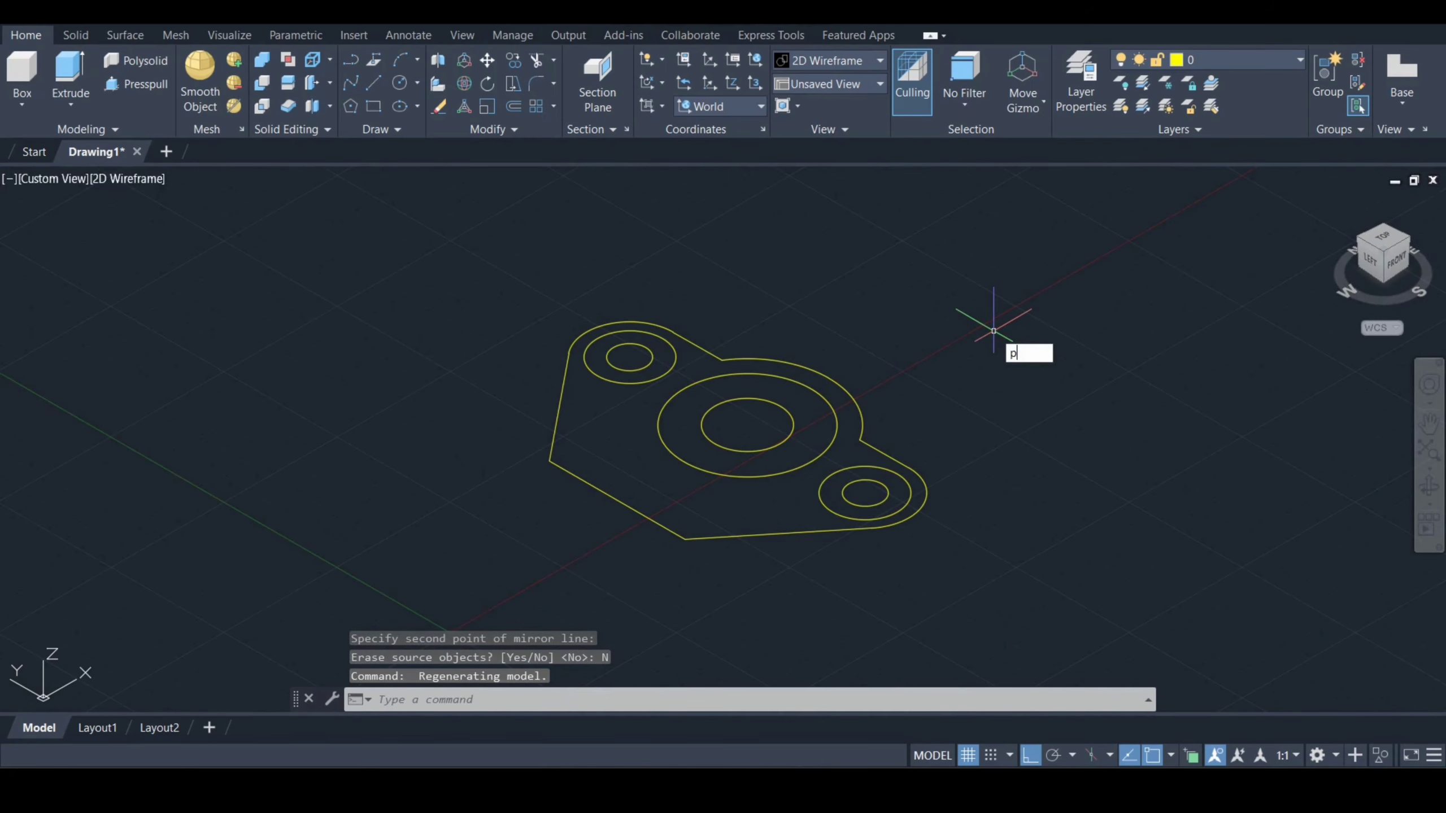
text(p)
key(Return)
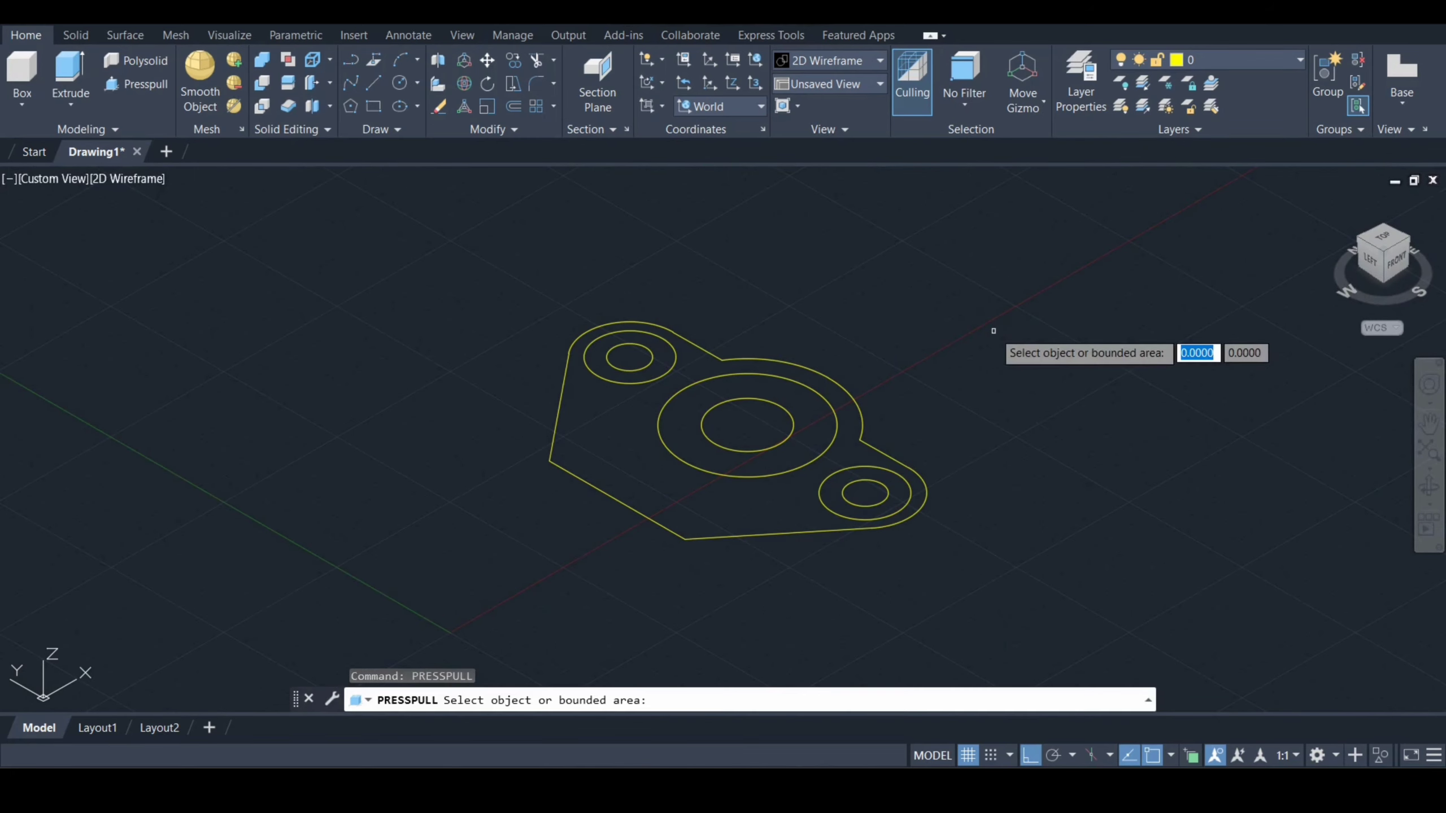
click(729, 508)
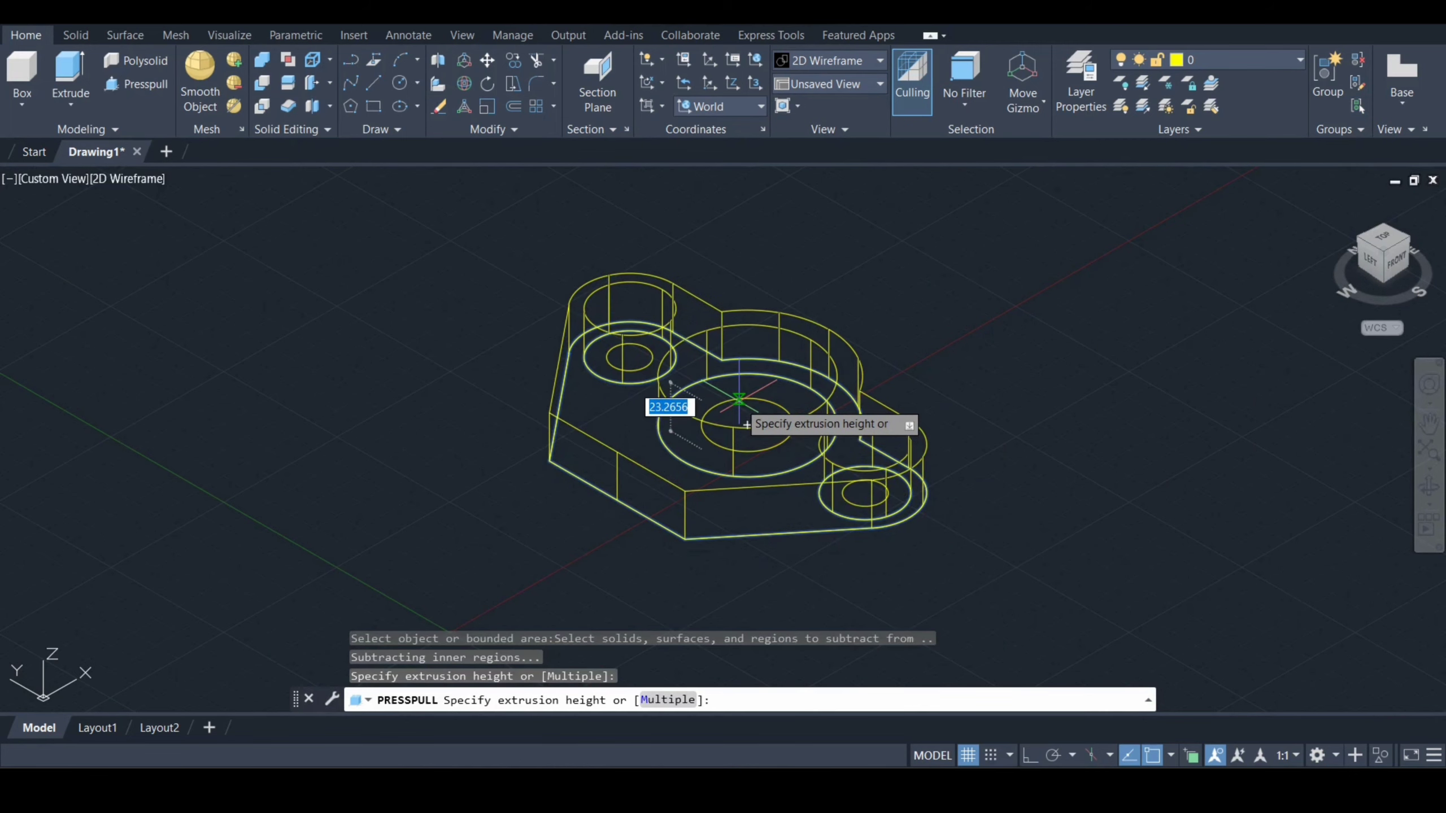
text(14)
key(Return)
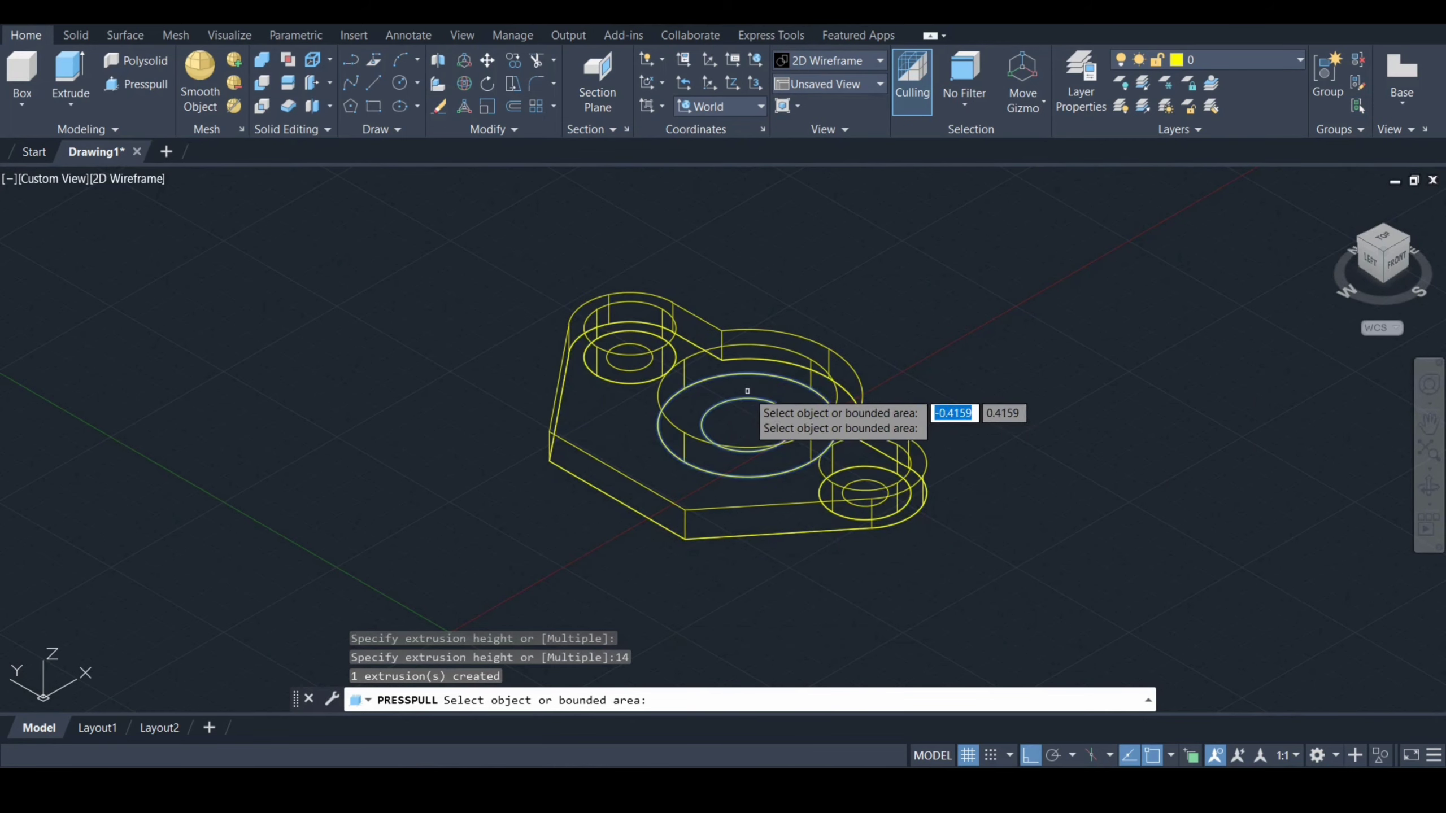
click(746, 425)
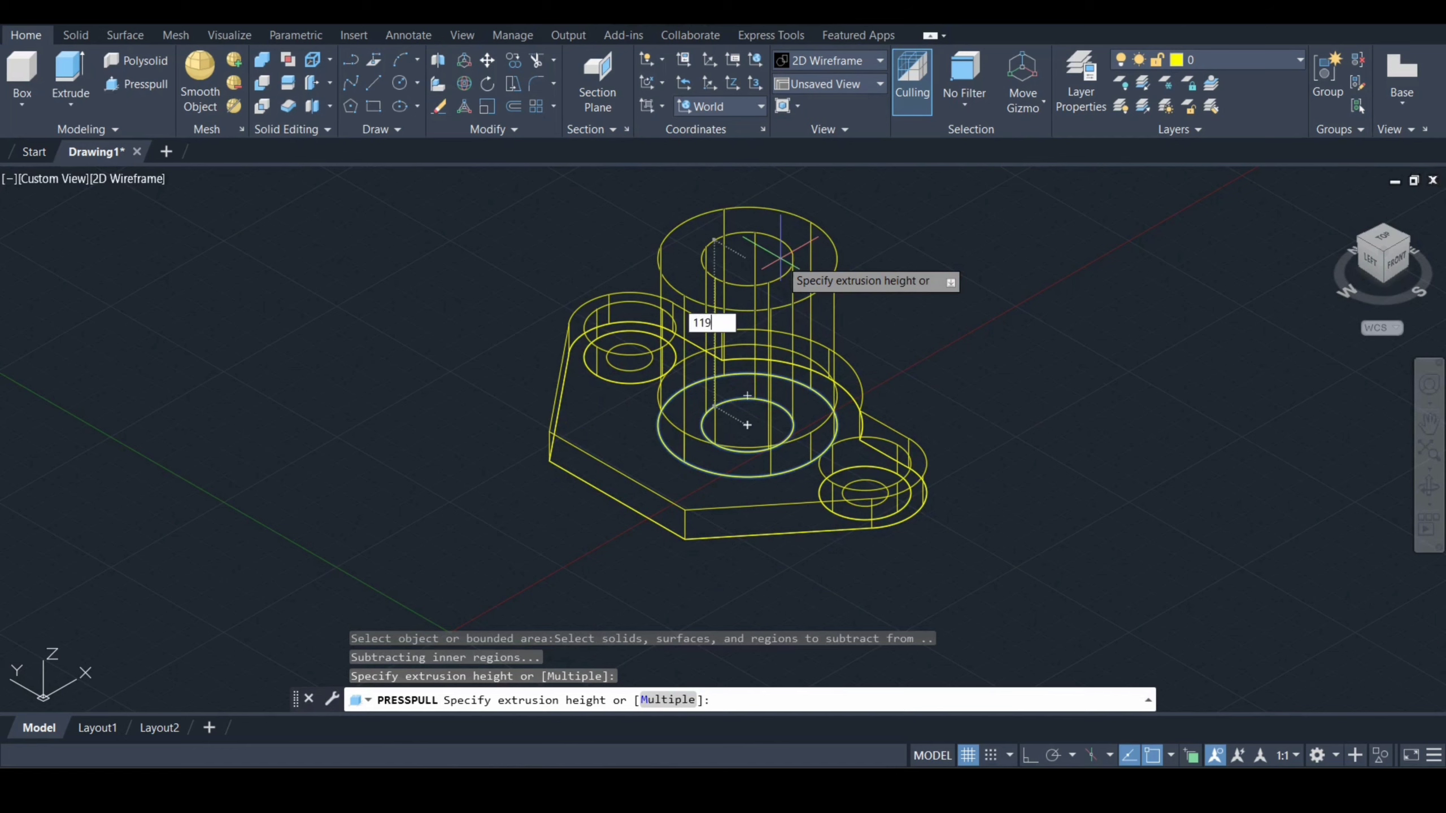
key(Return)
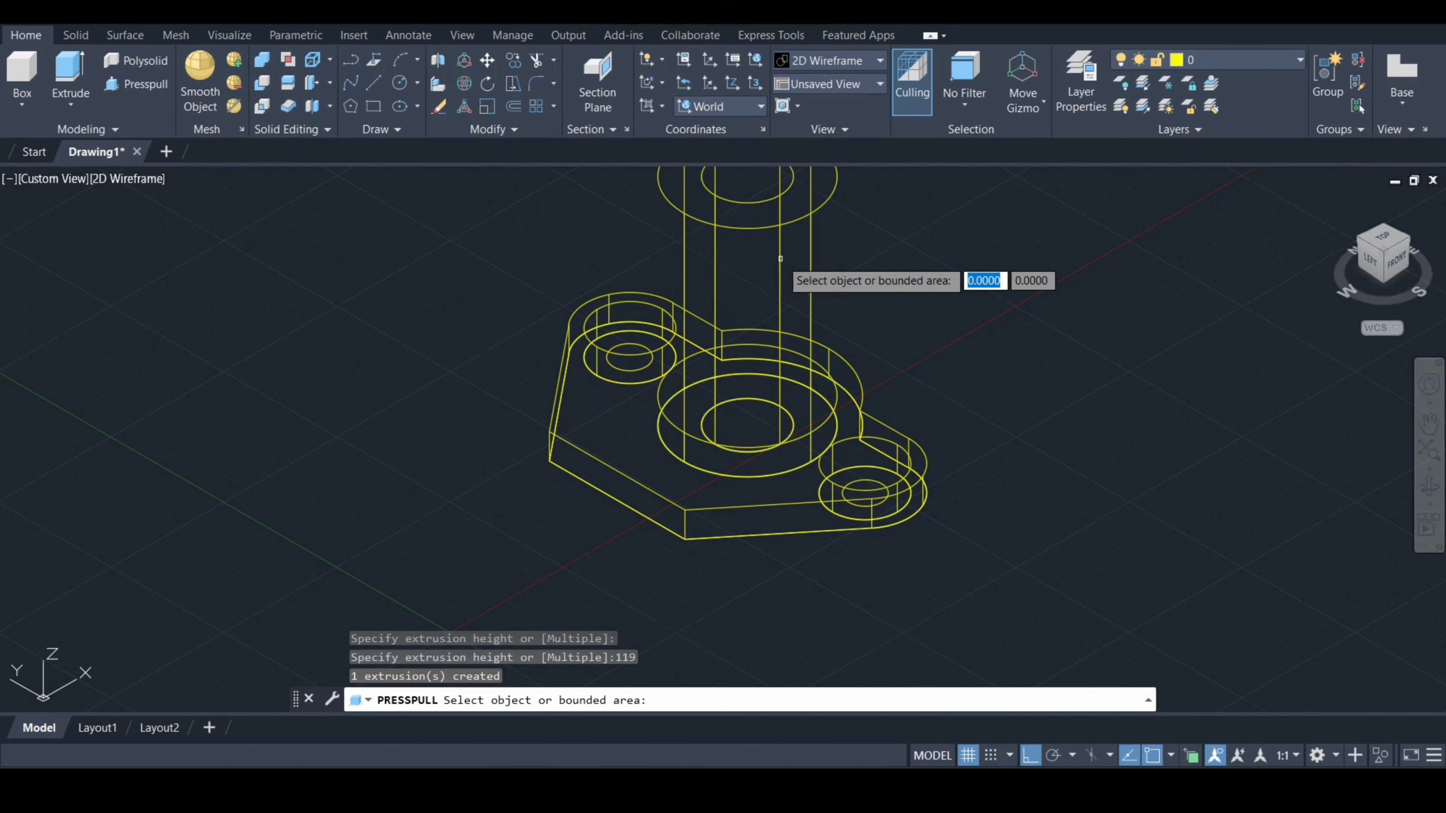
Presspull the ring areas around both small holes to a height of 19.
click(867, 476)
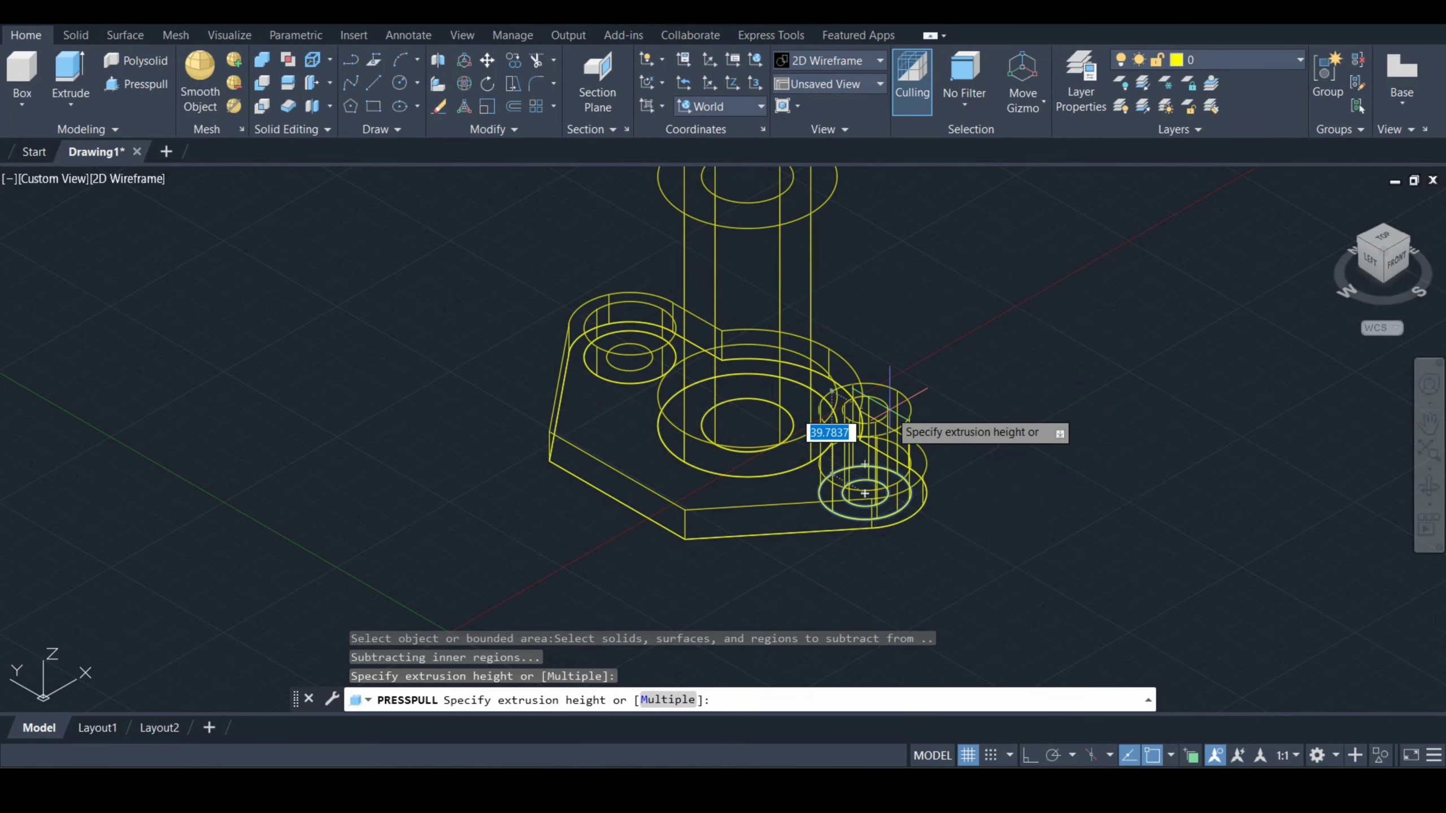
text(19)
key(Return)
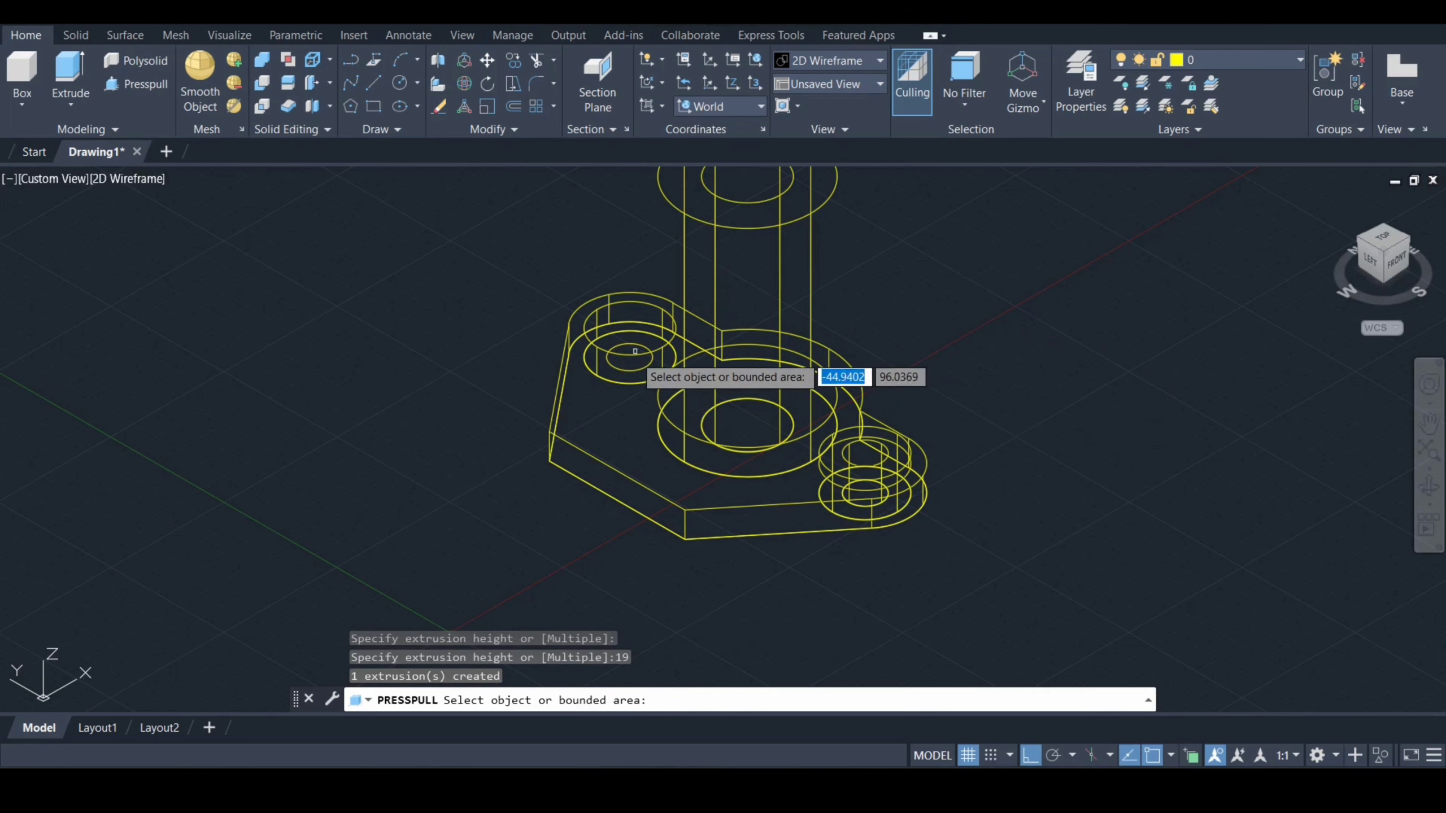
click(641, 337)
text(1)
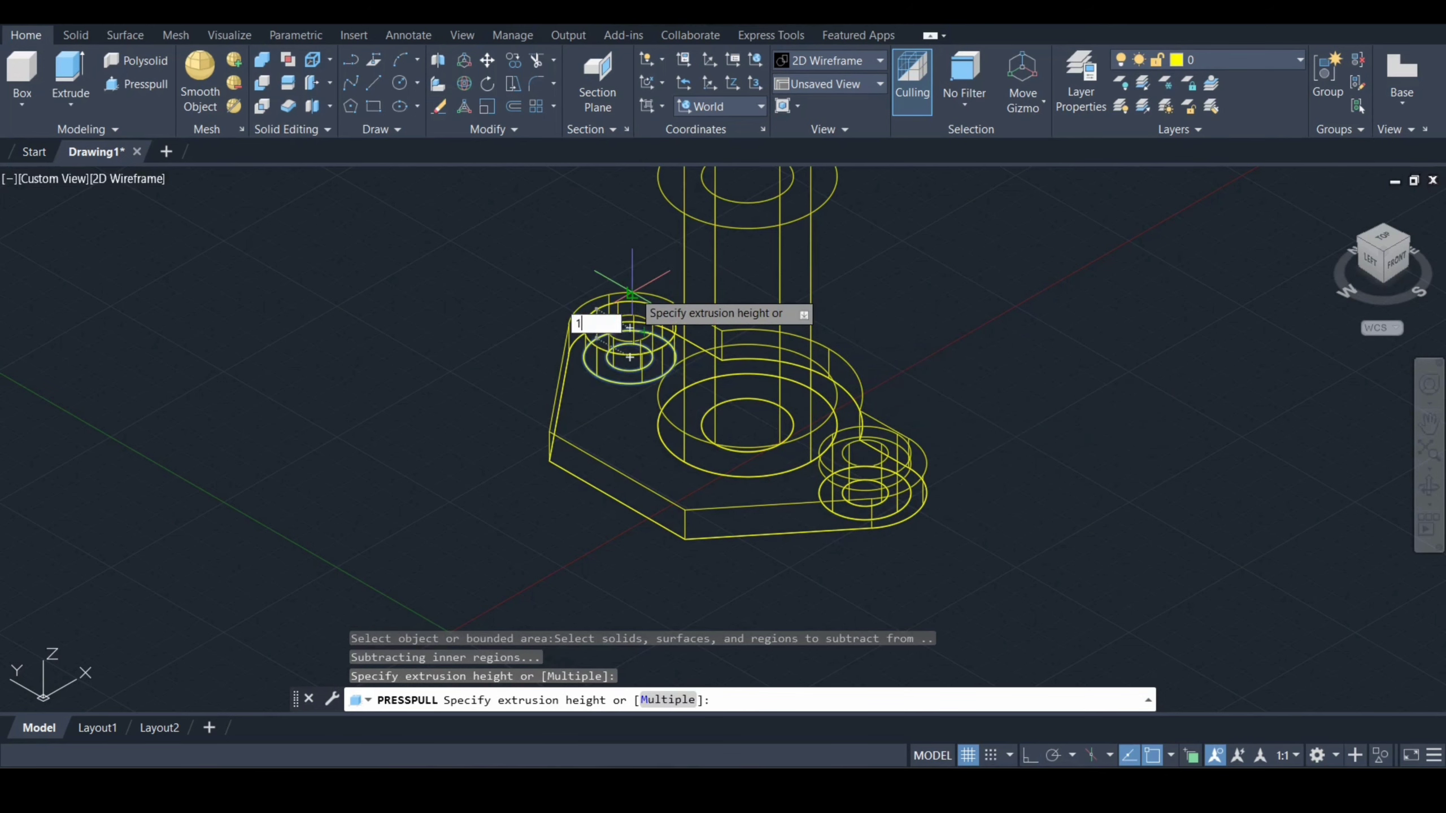
text(9)
key(Return)
key(Return)
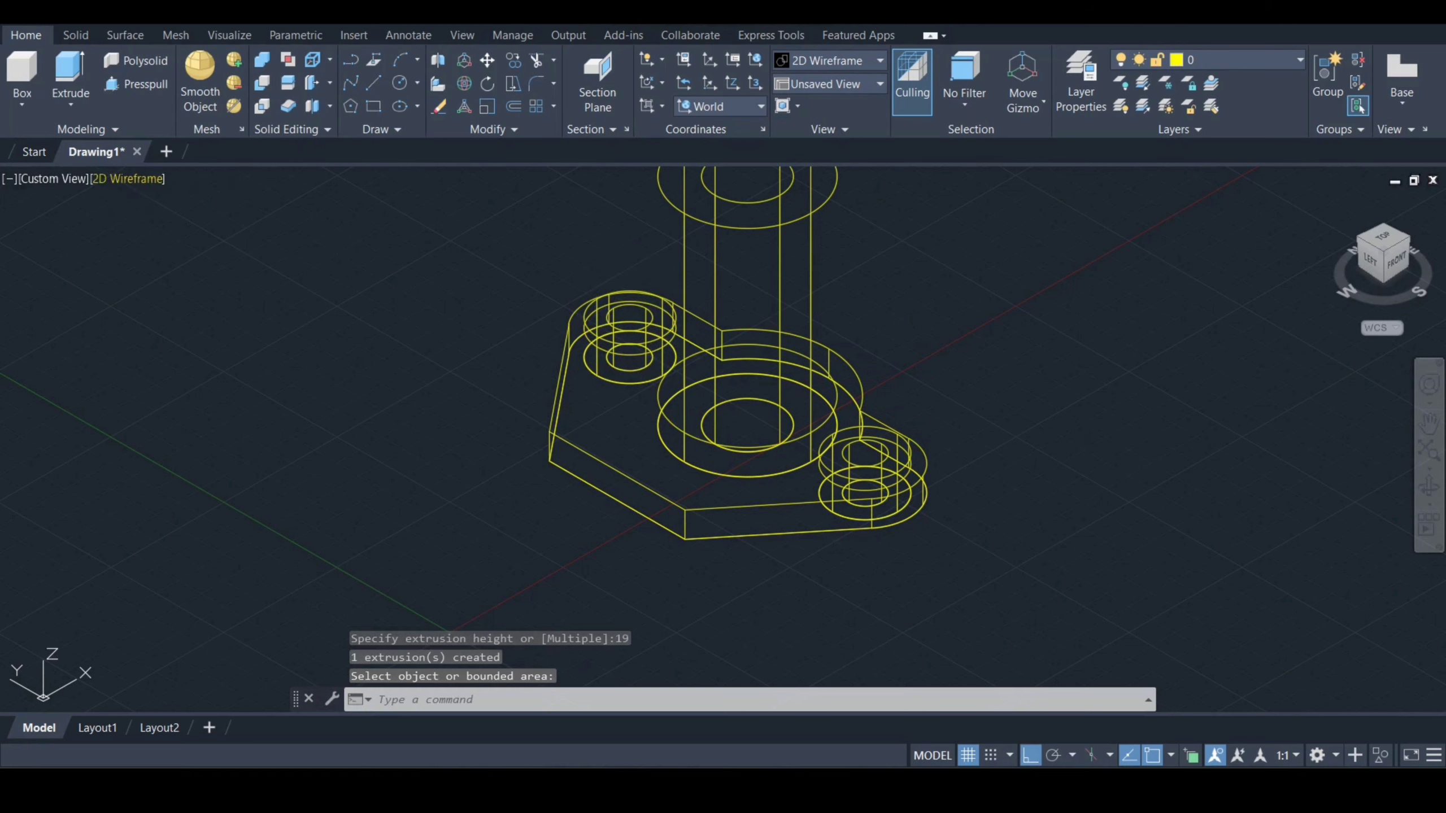
Set the visual style to Realistic and inspect the shaded solid from several sides.
click(128, 179)
click(185, 283)
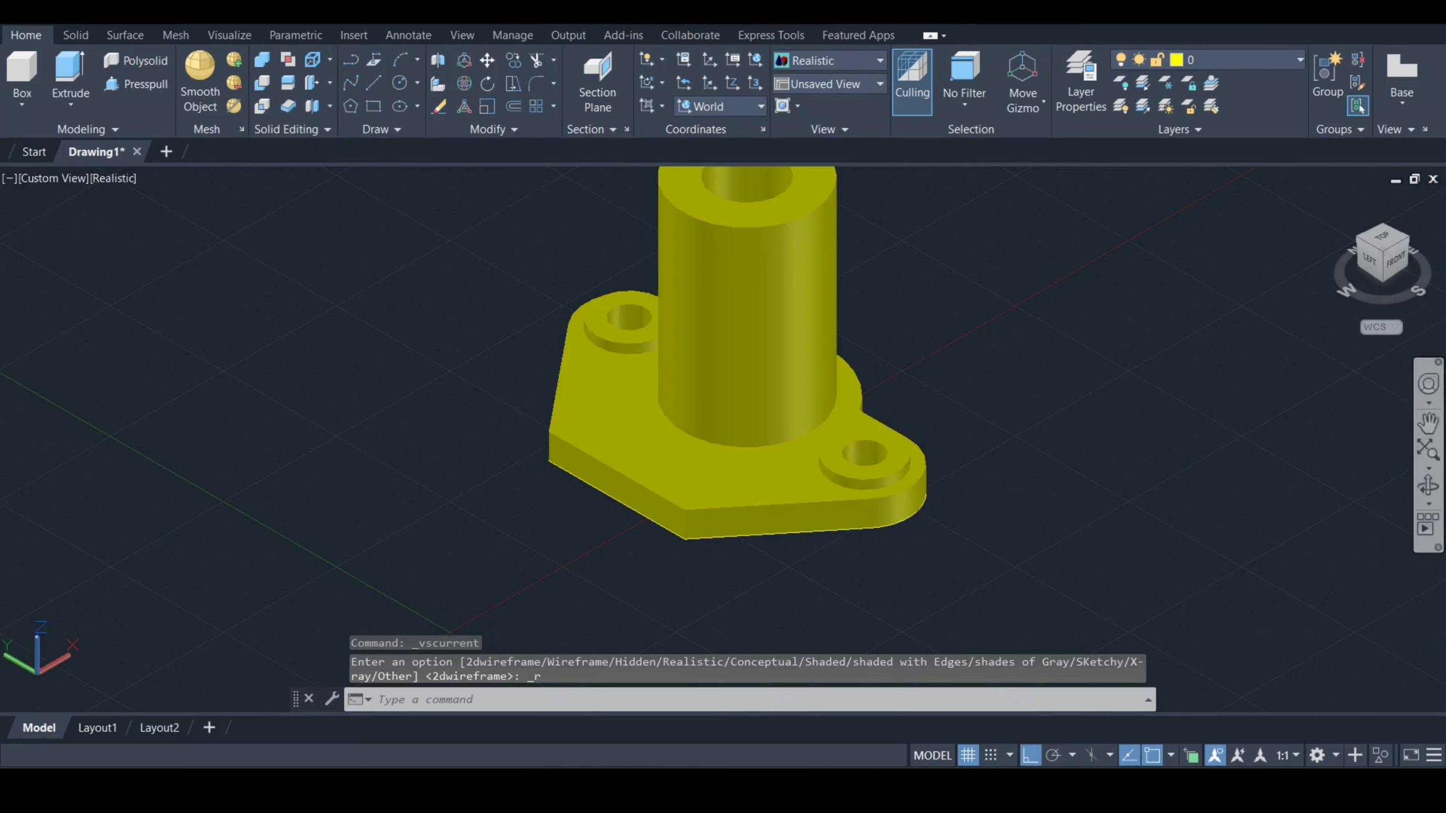
click(1428, 385)
drag(1213, 494, 1220, 536)
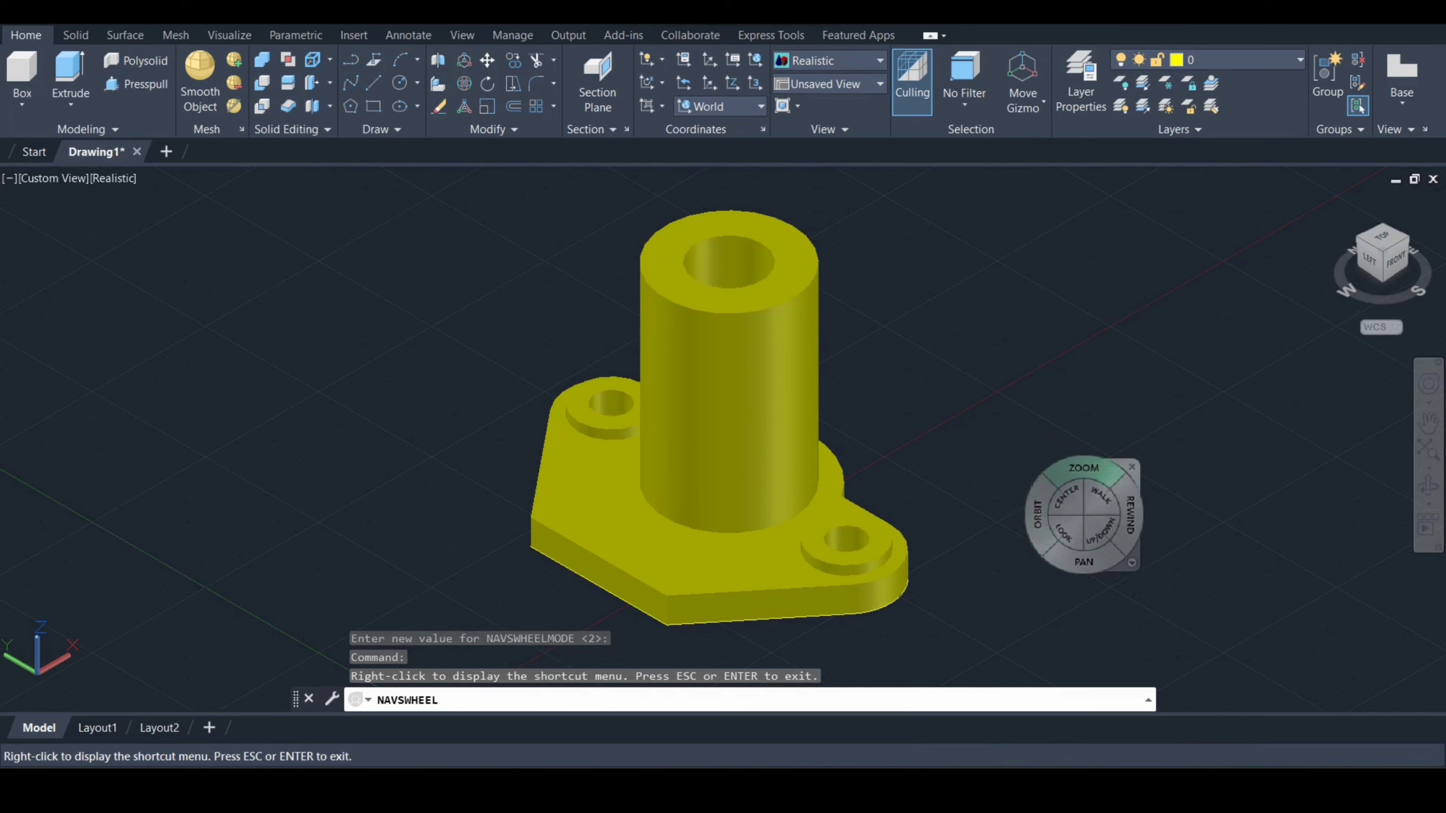
drag(1073, 468, 1075, 477)
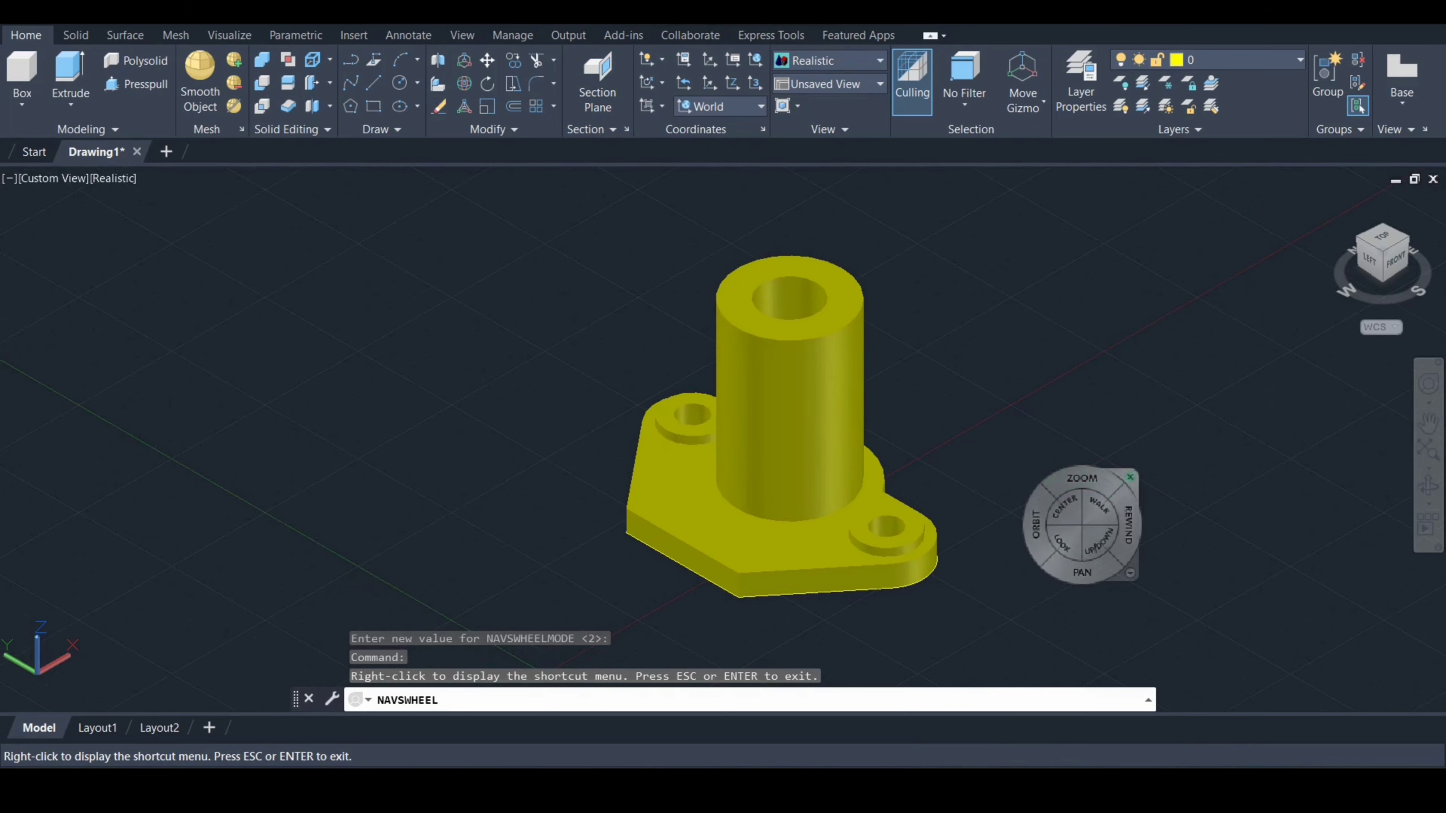
key(Escape)
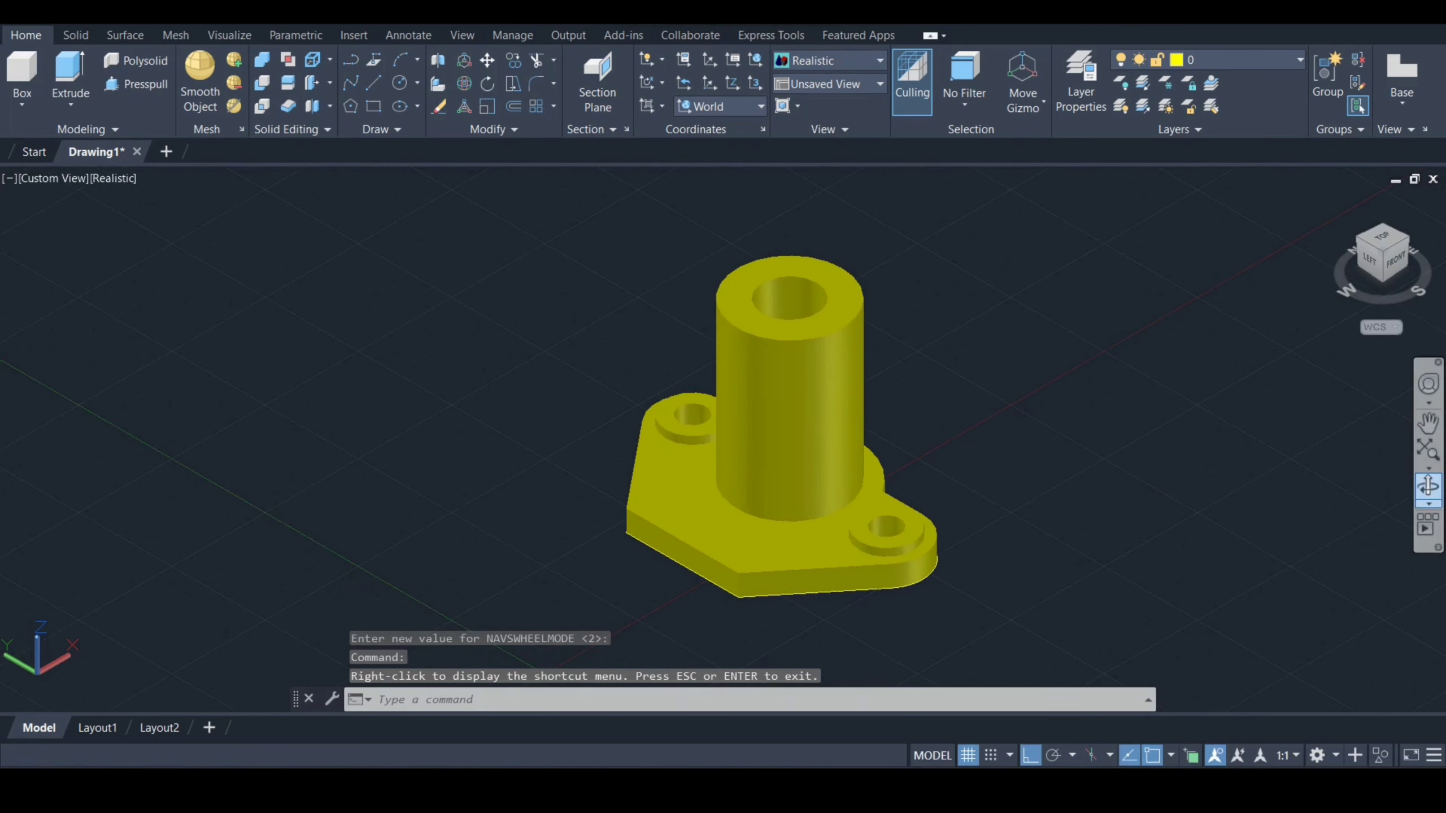
click(1428, 486)
drag(1001, 433, 478, 470)
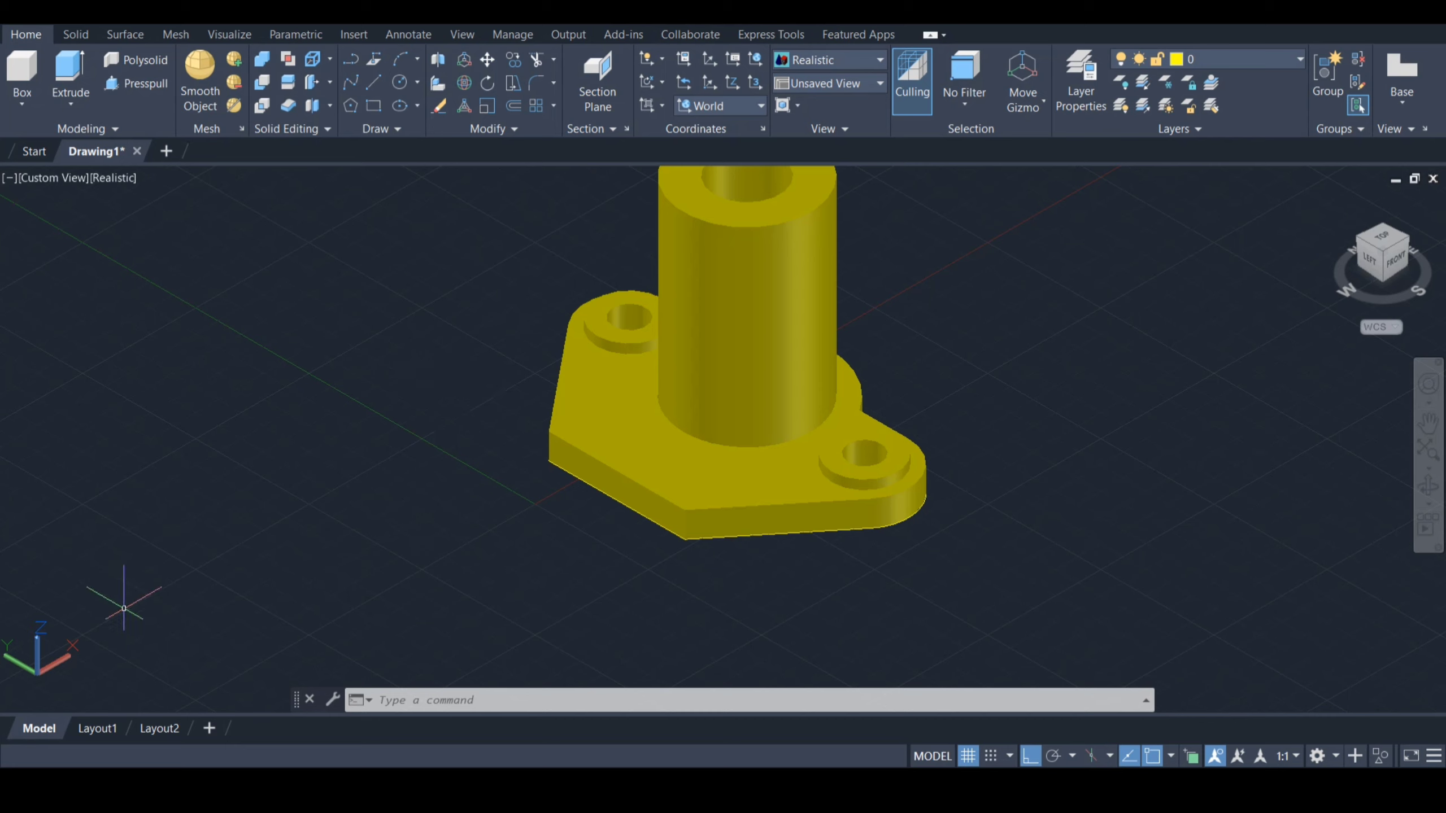
Move the UCS origin to the plate's bottom corner between the long straight edge and the slanted edge, and show the front view.
click(42, 671)
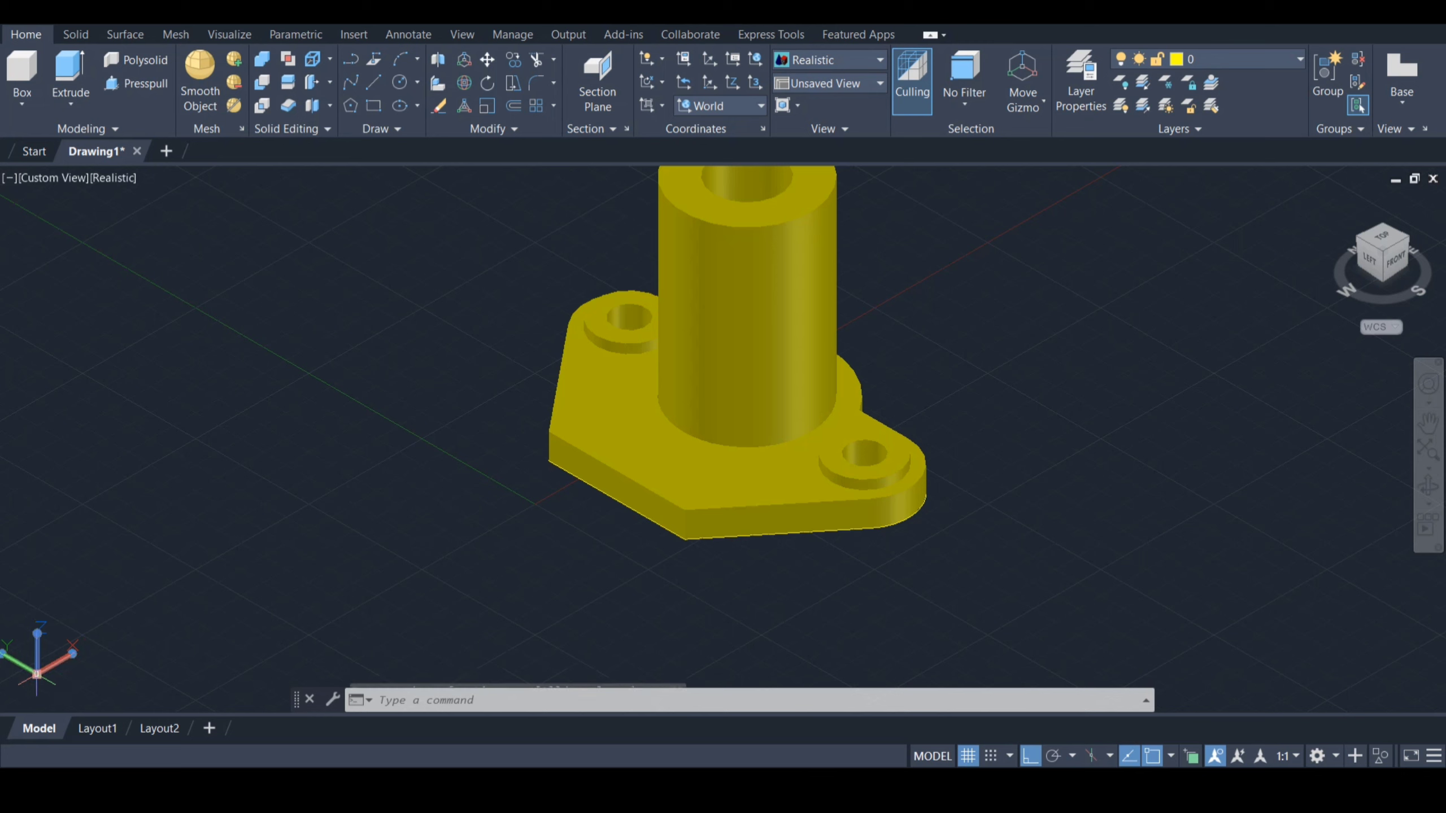
click(37, 674)
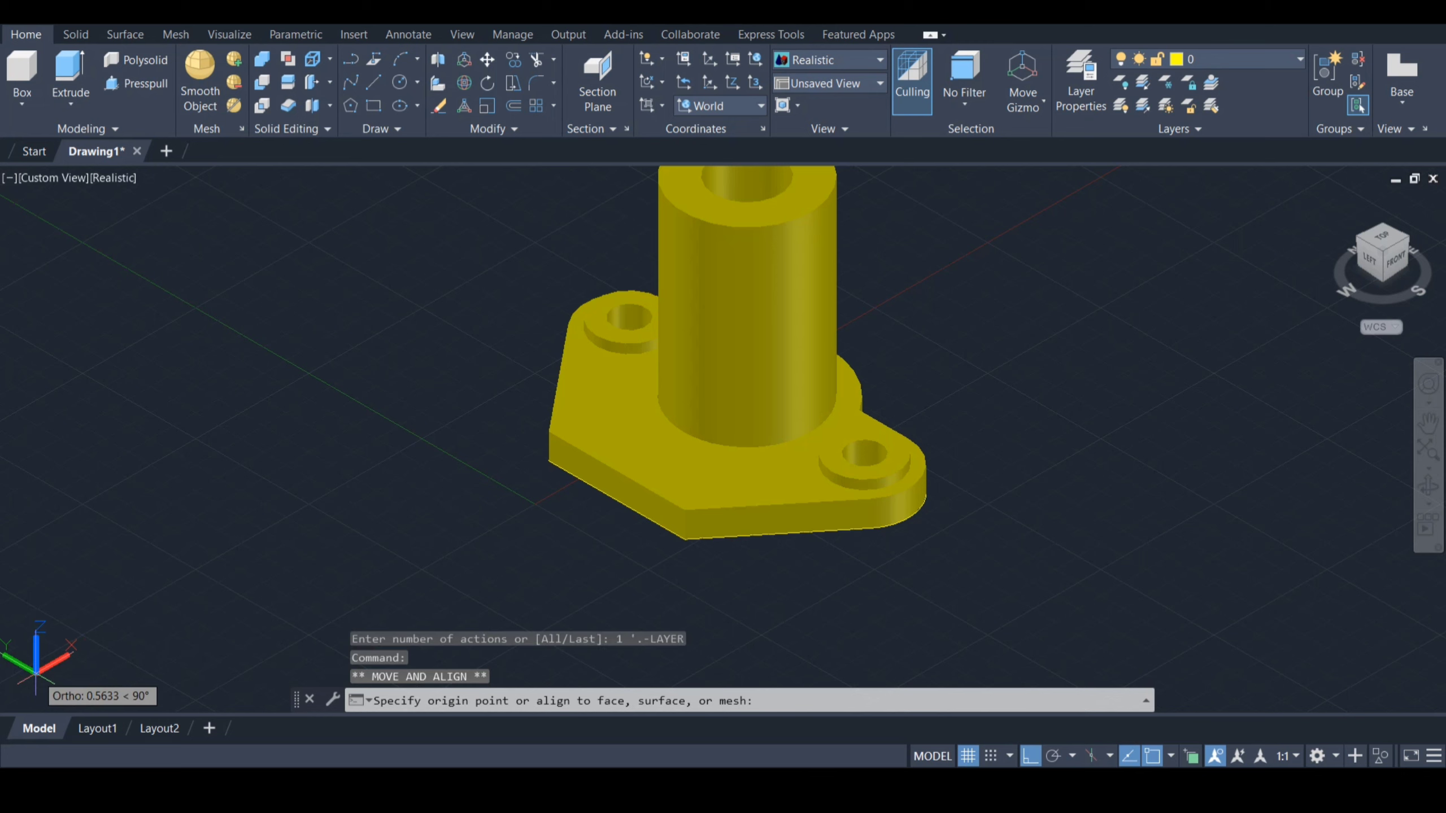
click(684, 538)
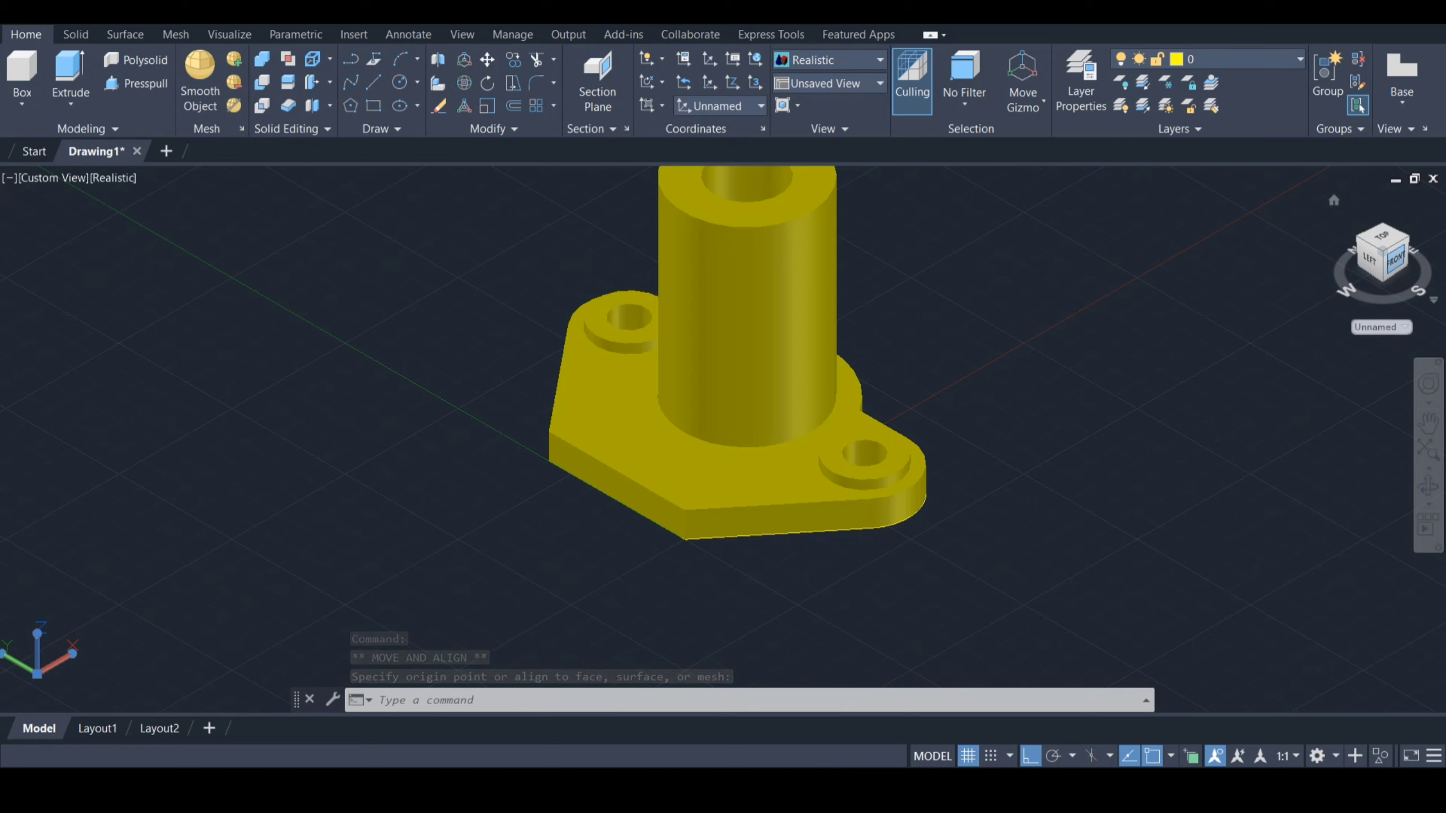
click(1394, 261)
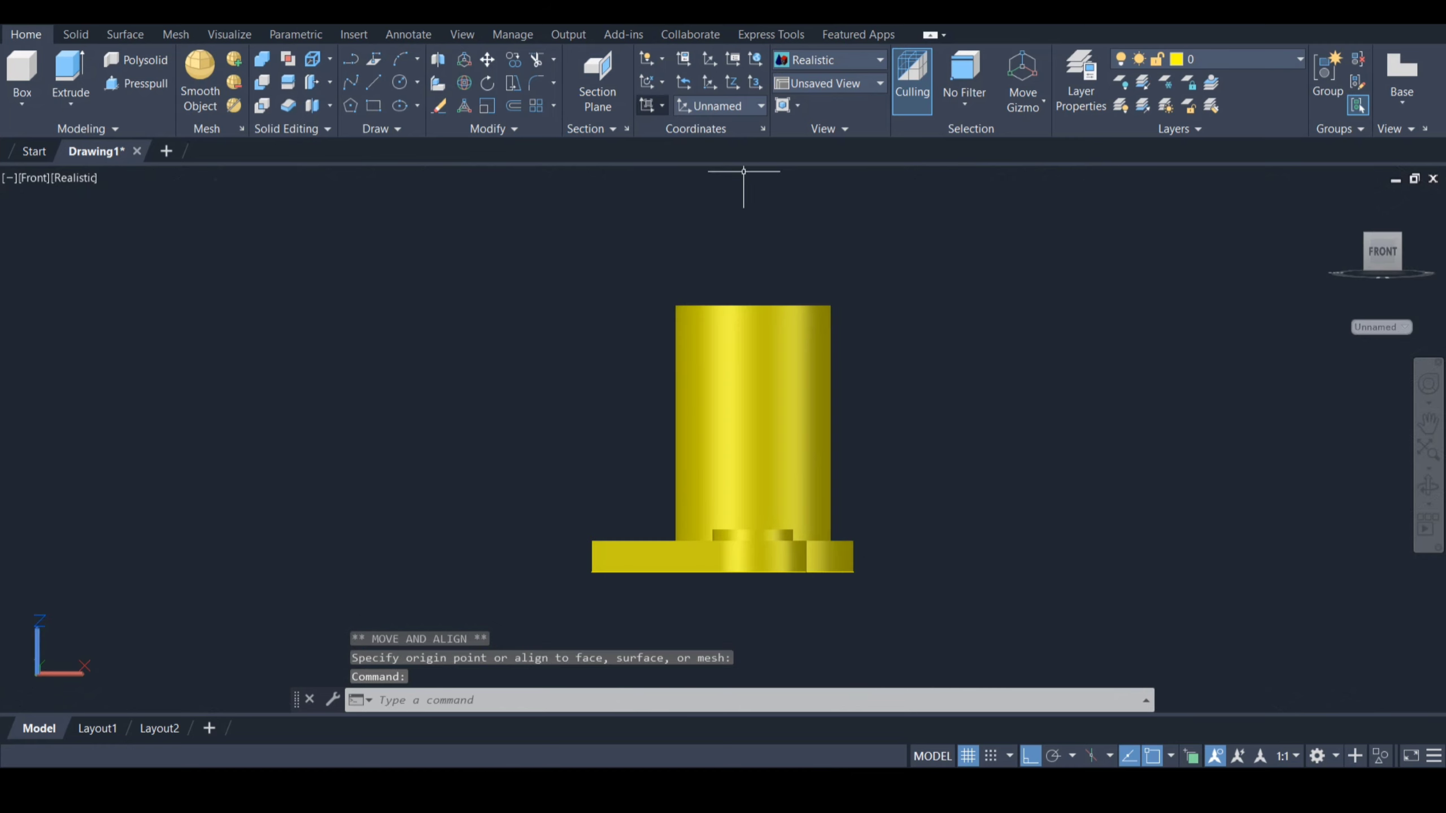
Align the UCS with the current front view and turn the grid display off.
click(662, 107)
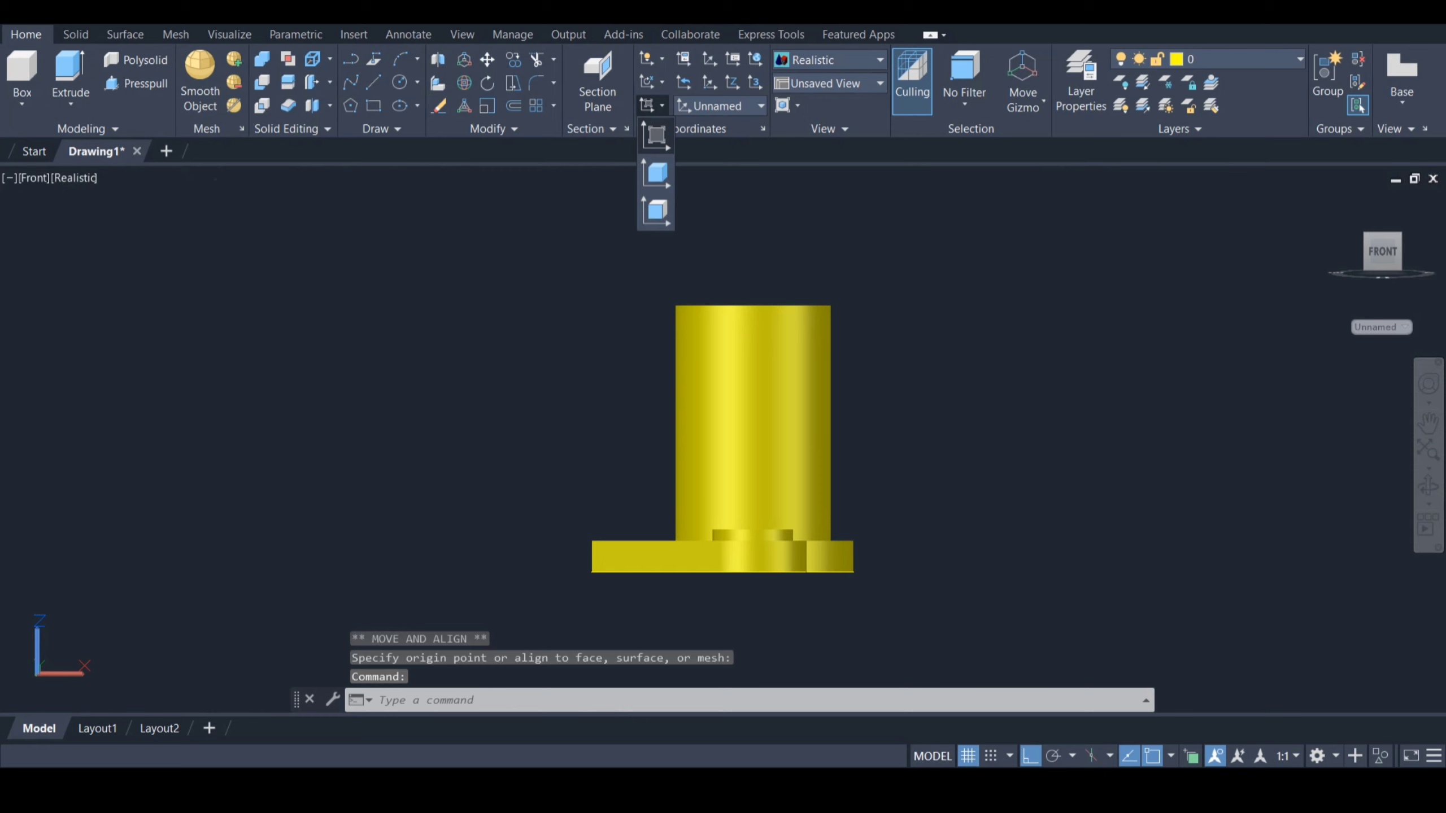
click(656, 135)
key(F7)
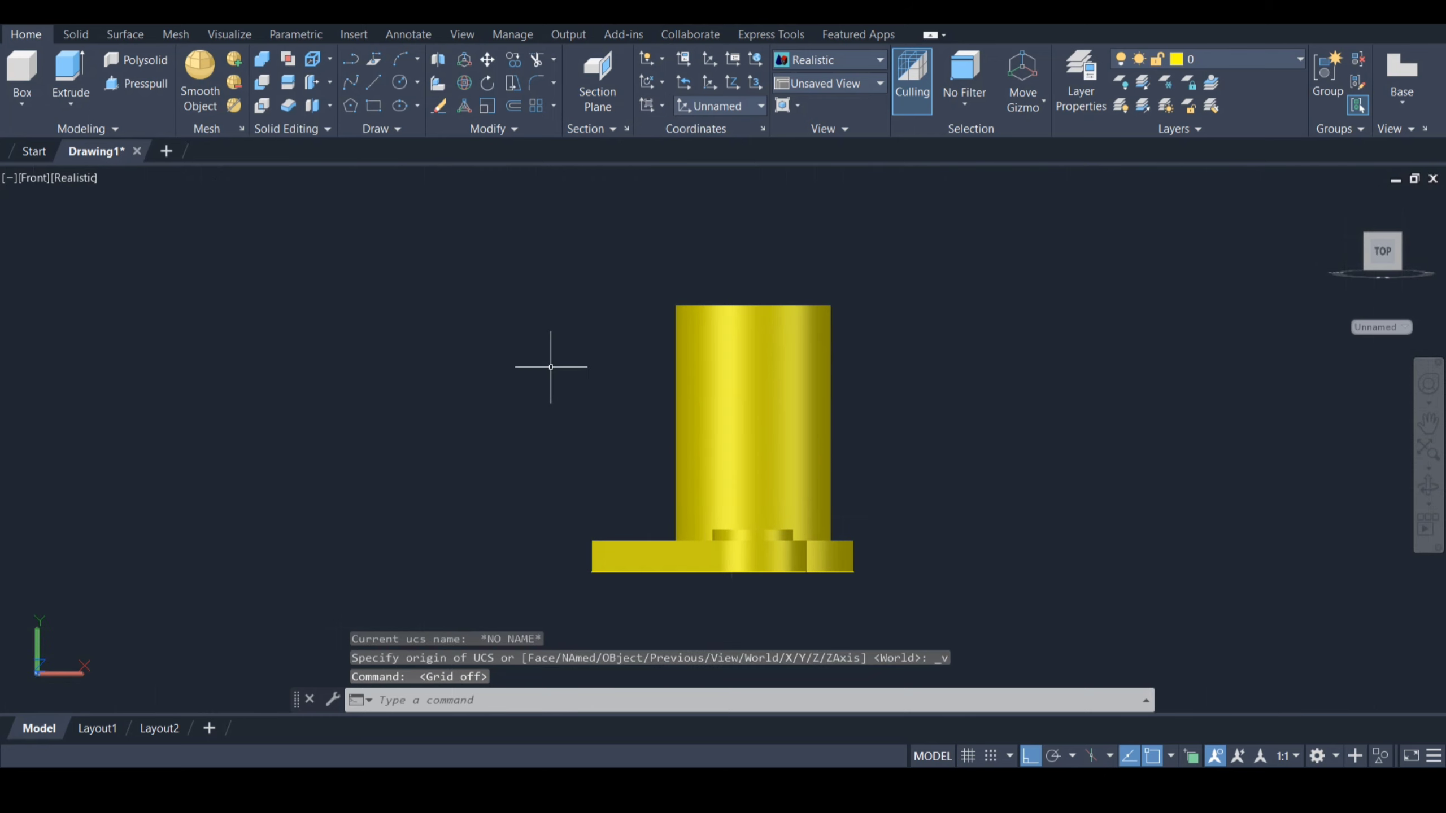
Draw a rectangle with length 56 and width 36 from the plate's lower corner at the UCS origin, extending outward away from the plate.
text(rec)
key(Return)
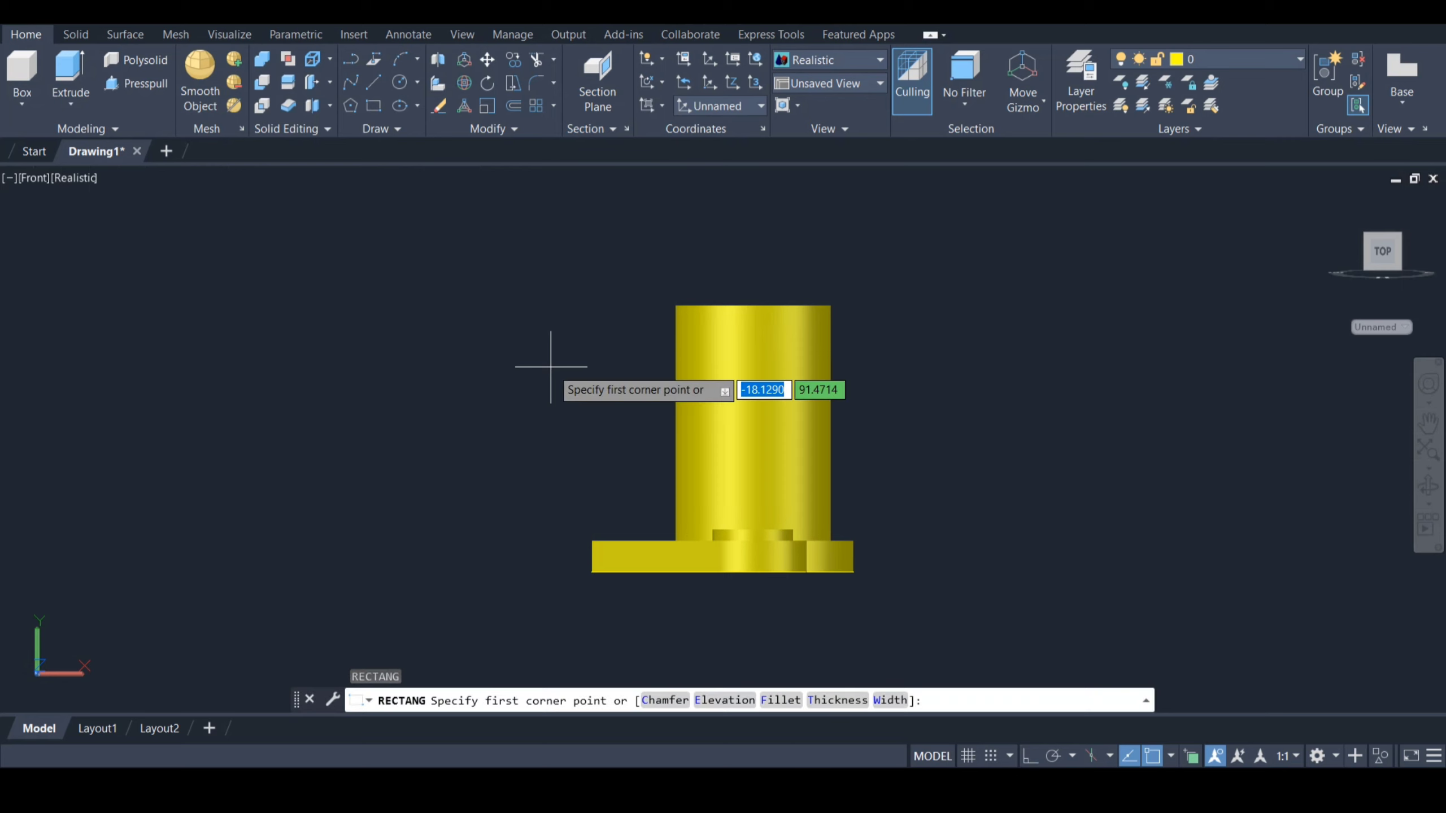
click(592, 572)
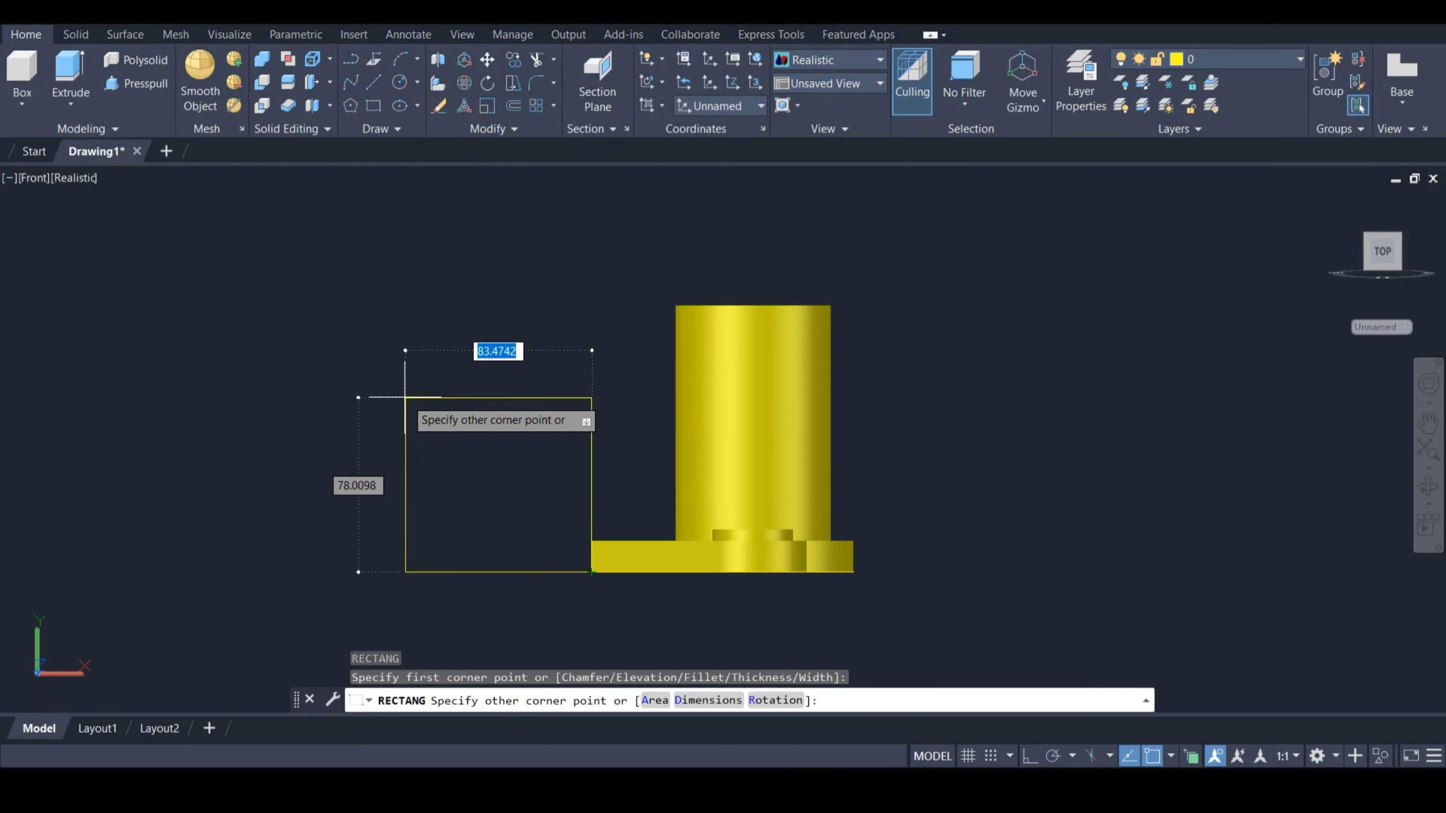
text(d)
key(Return)
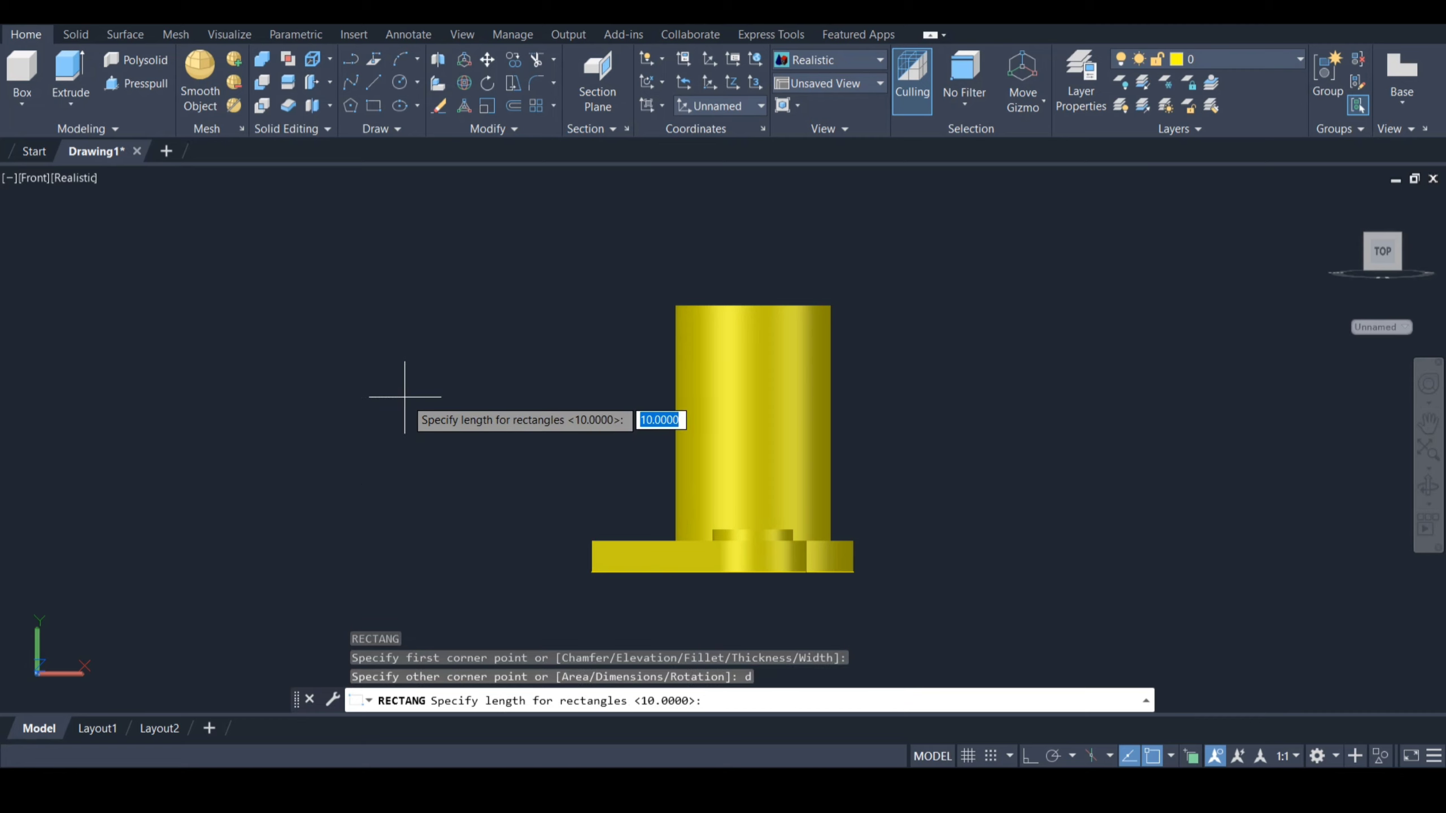
key(Return)
text(3)
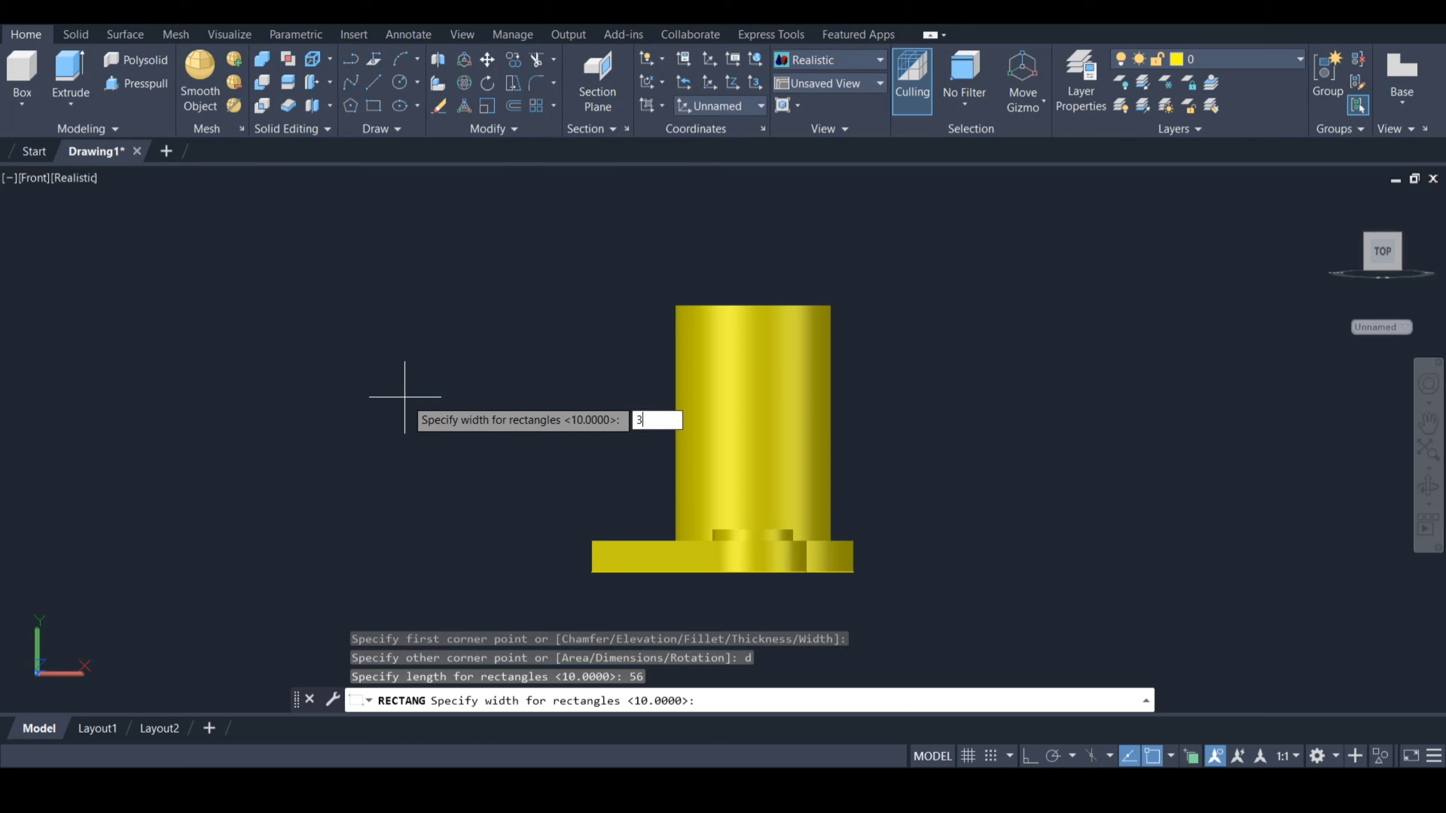
text(6)
key(Return)
click(405, 398)
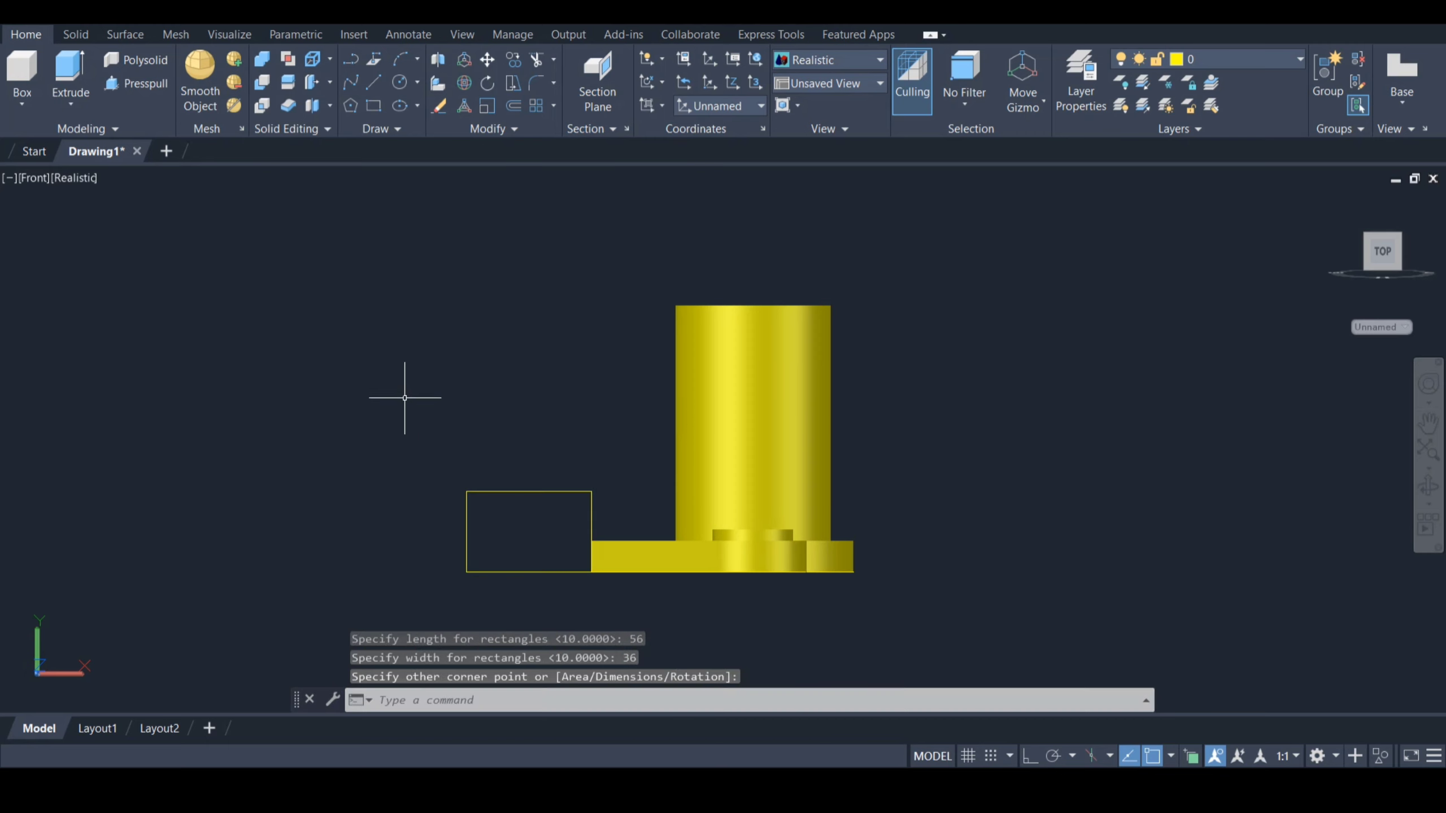
Draw two concentric circles centred on the midpoint of the rectangle's upper edge, one reaching its corner and one with radius 14.
text(c)
key(Return)
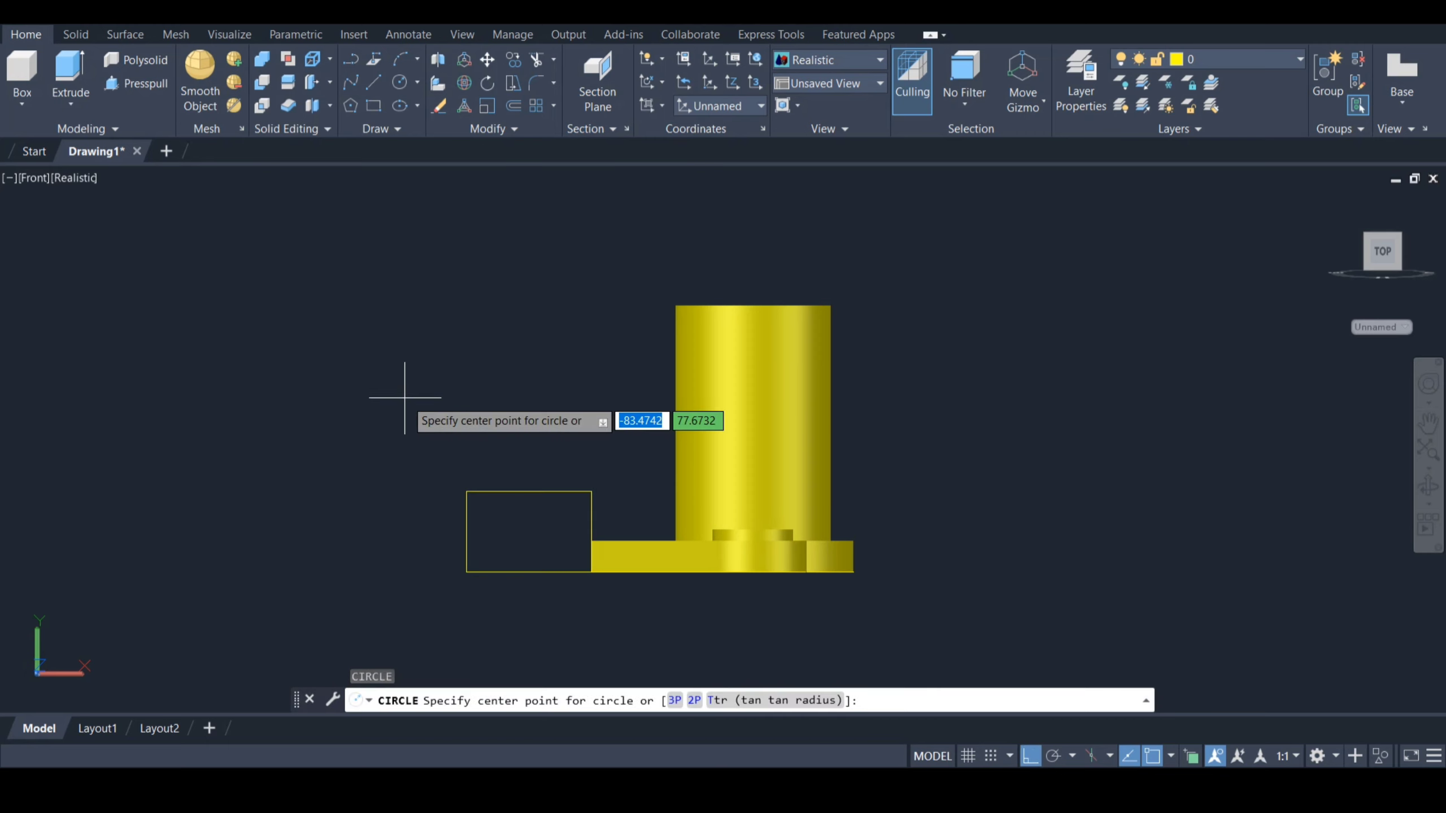
click(529, 490)
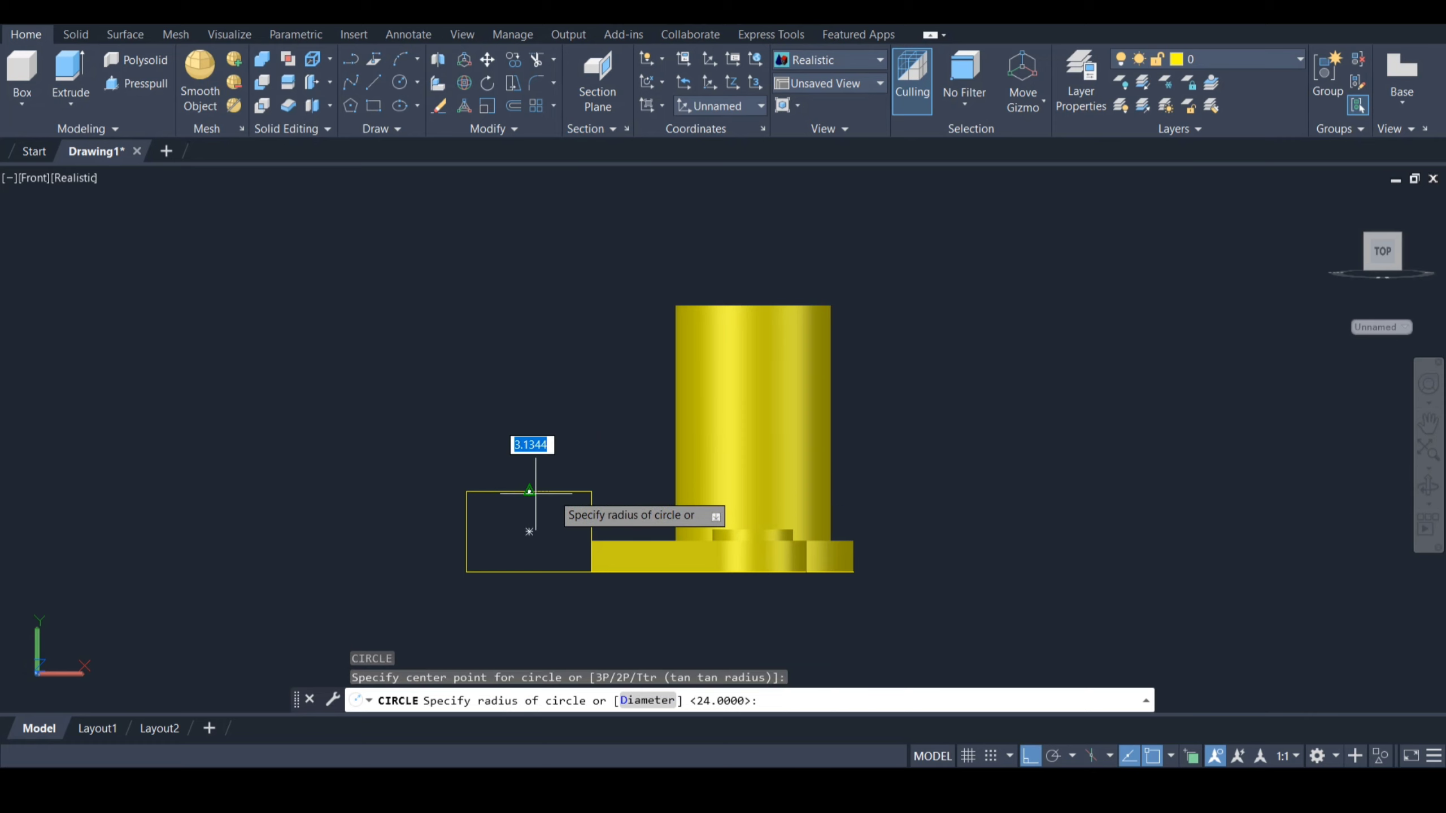
click(591, 491)
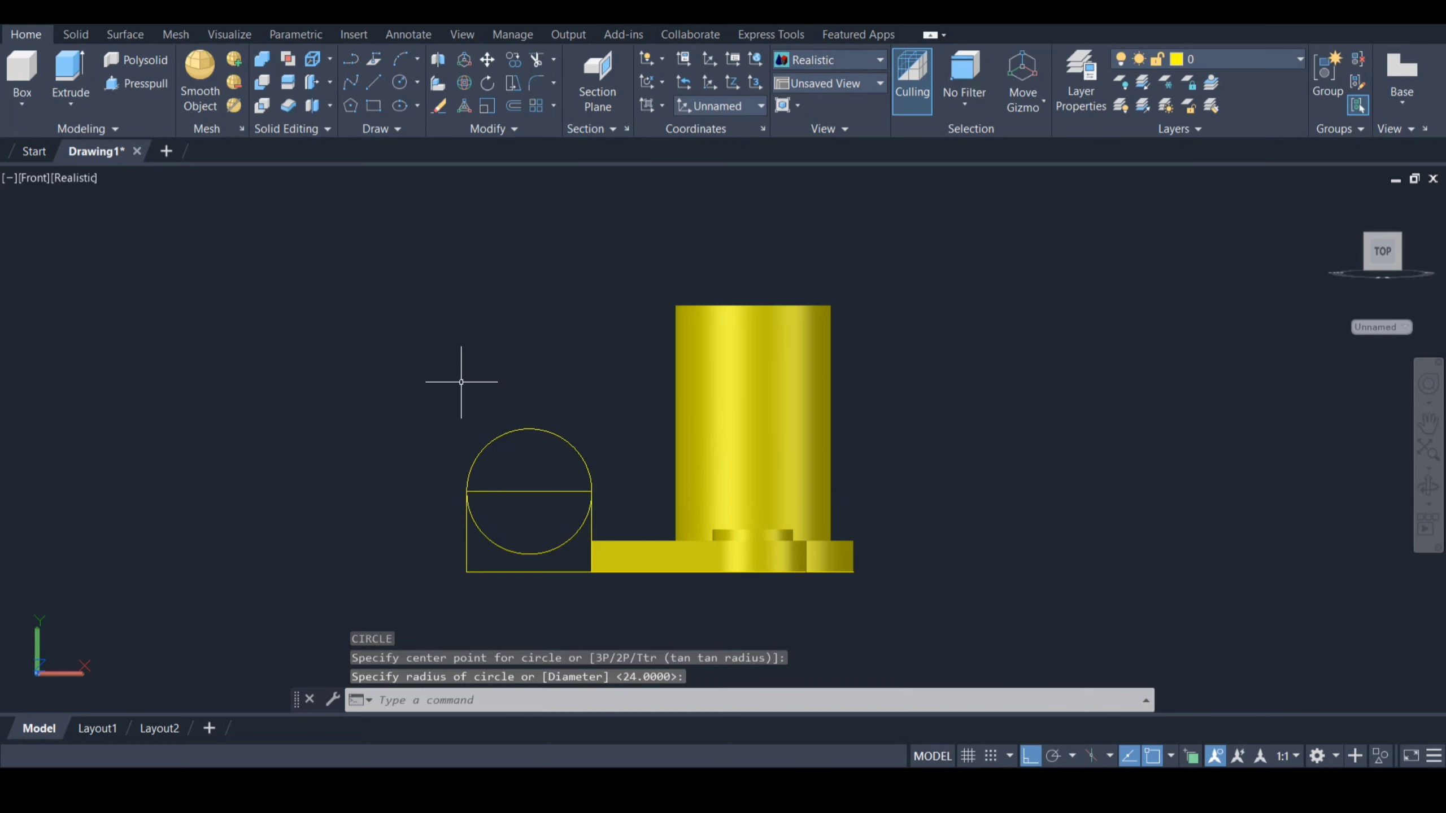
key(Return)
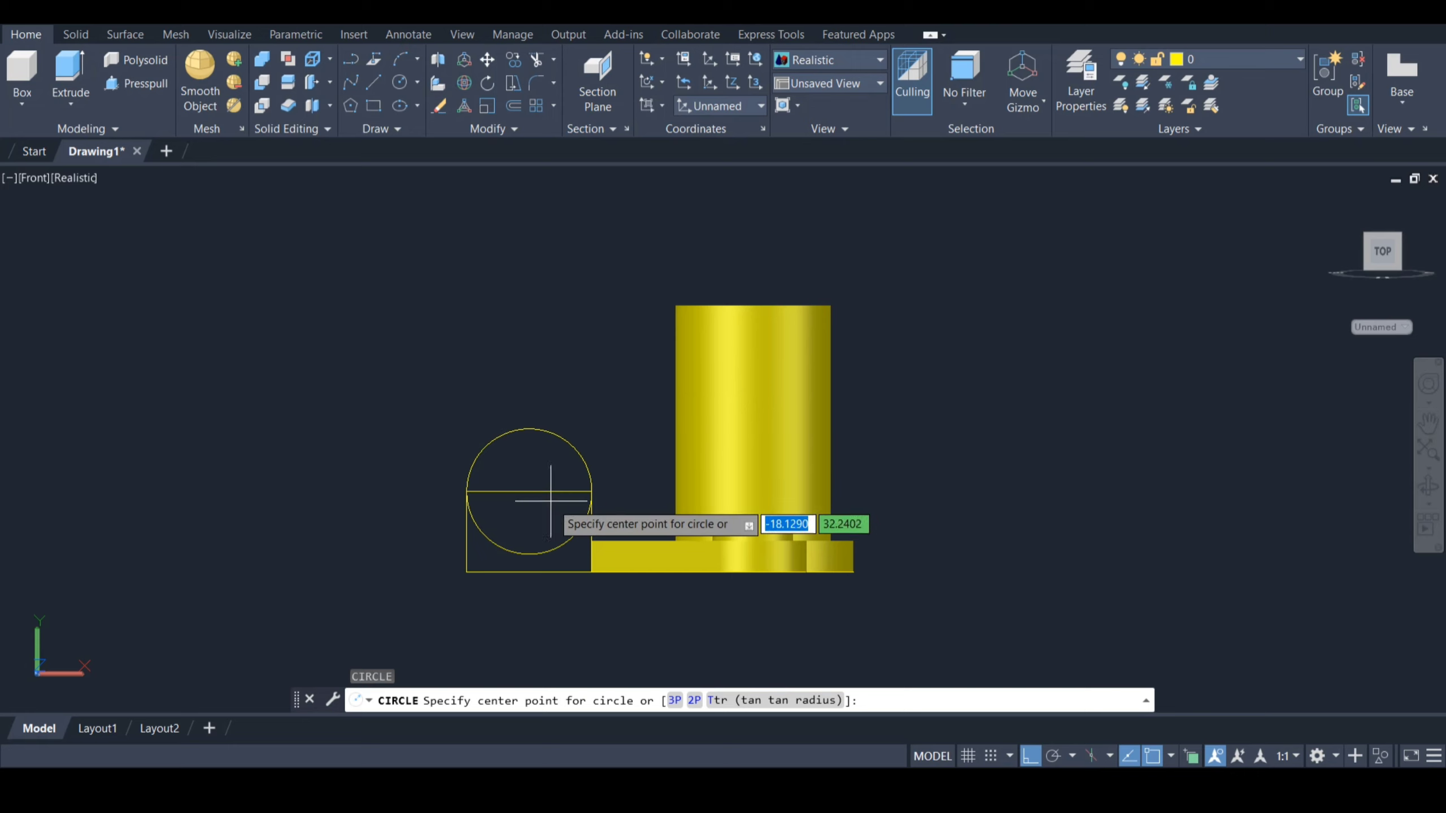
click(529, 491)
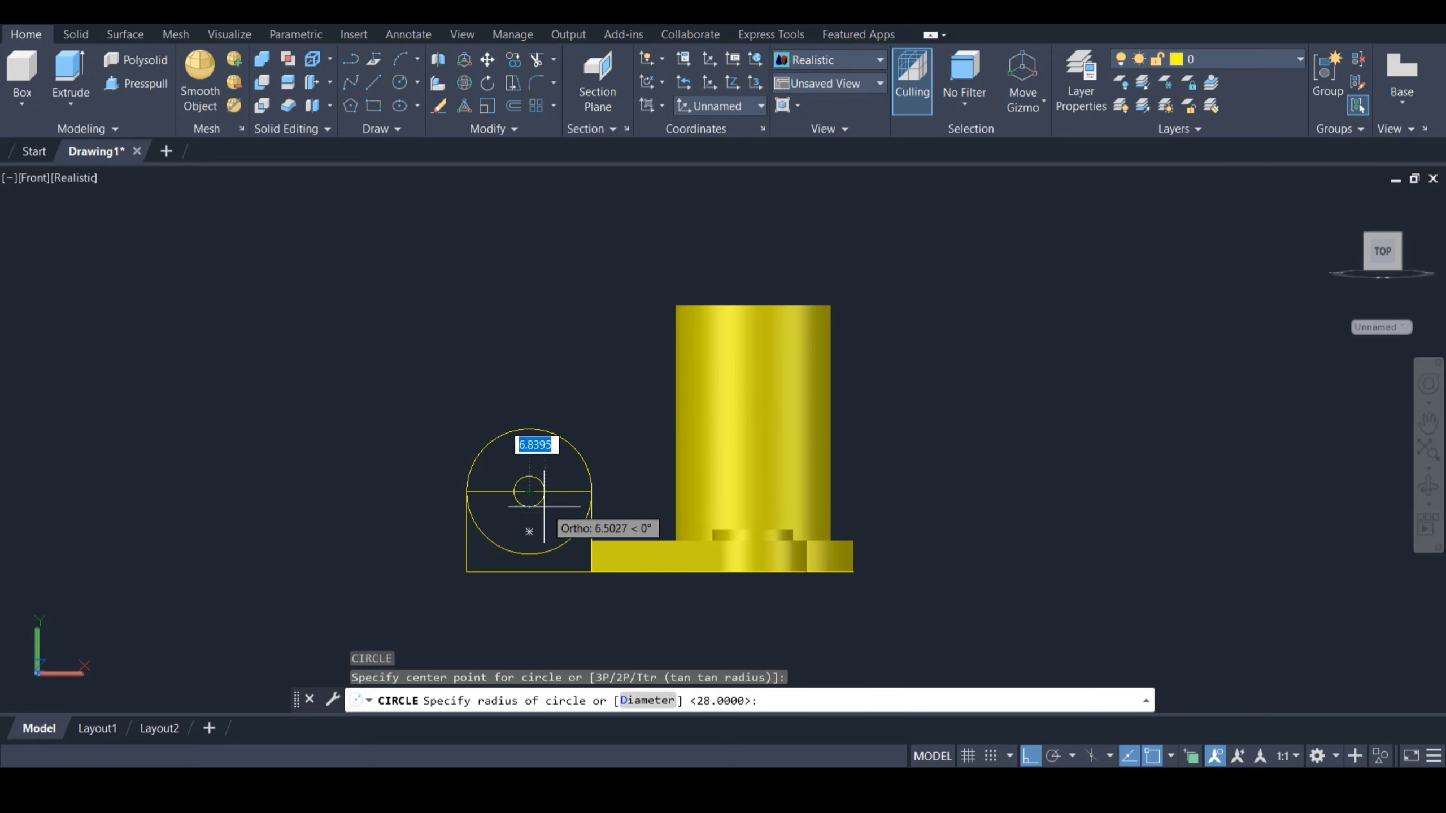
text(14)
key(Return)
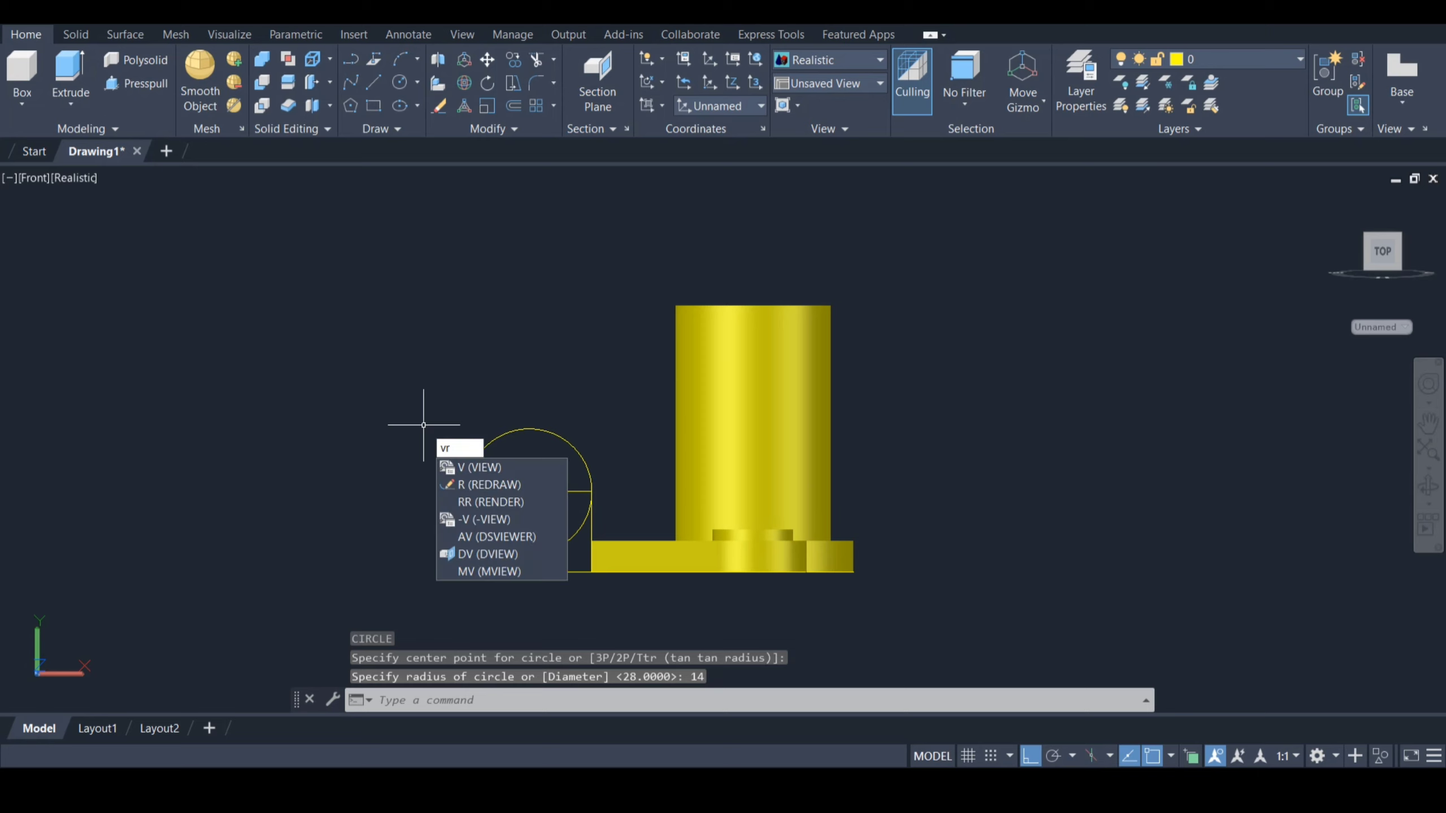
Break away the lower half of the outer circle between the rectangle's two upper corners.
key(Escape)
text(br)
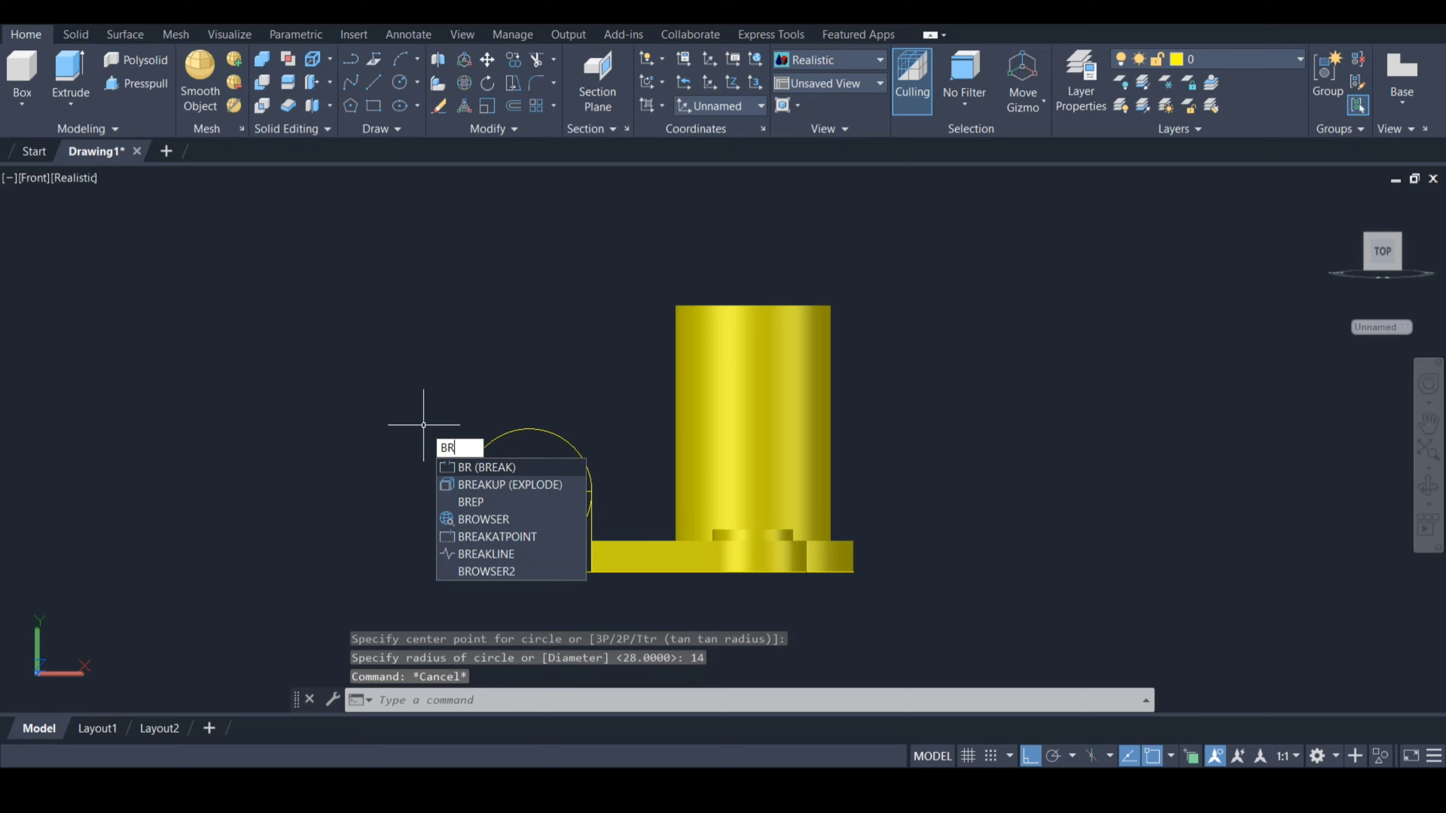
key(Return)
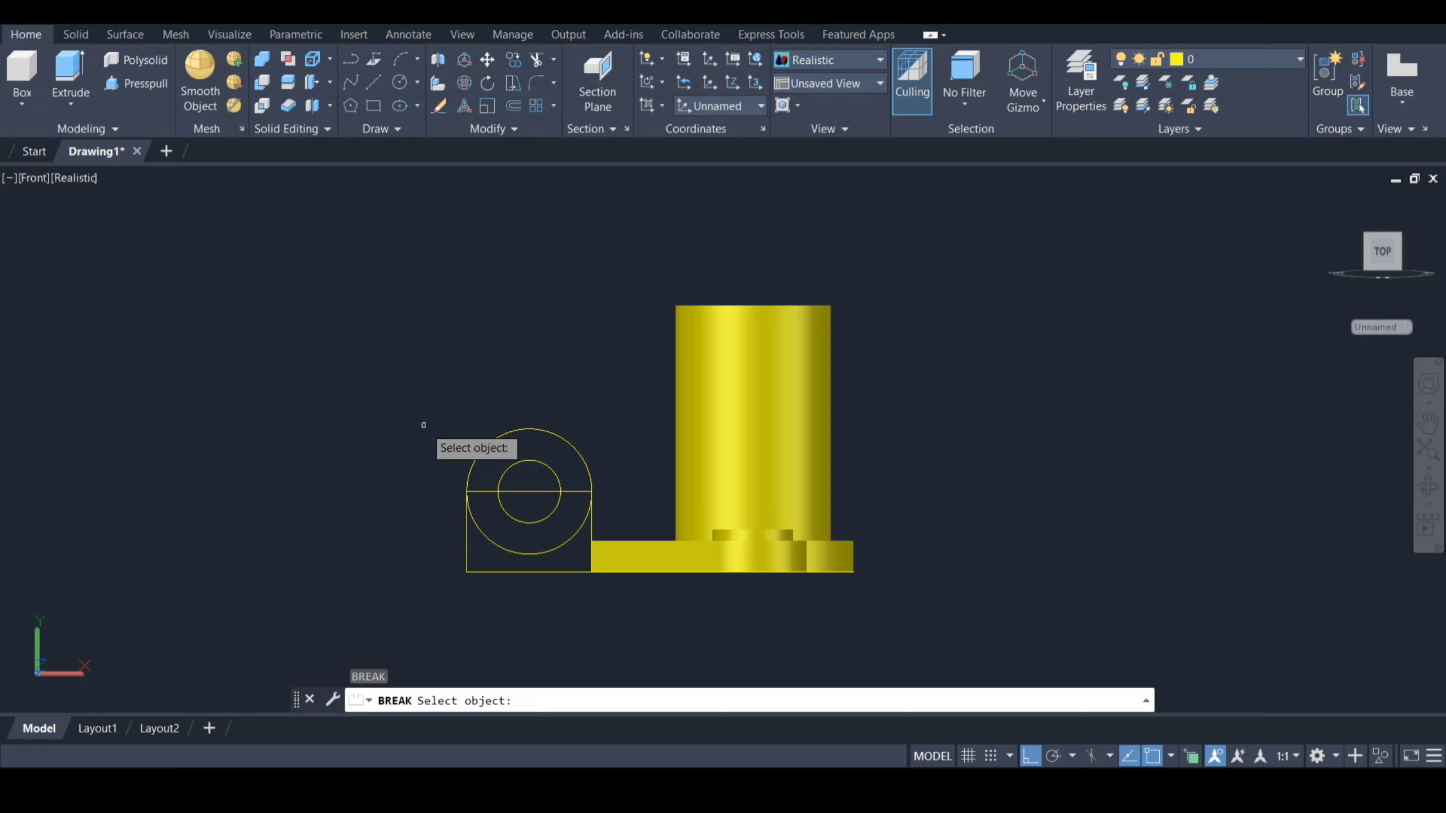
click(477, 456)
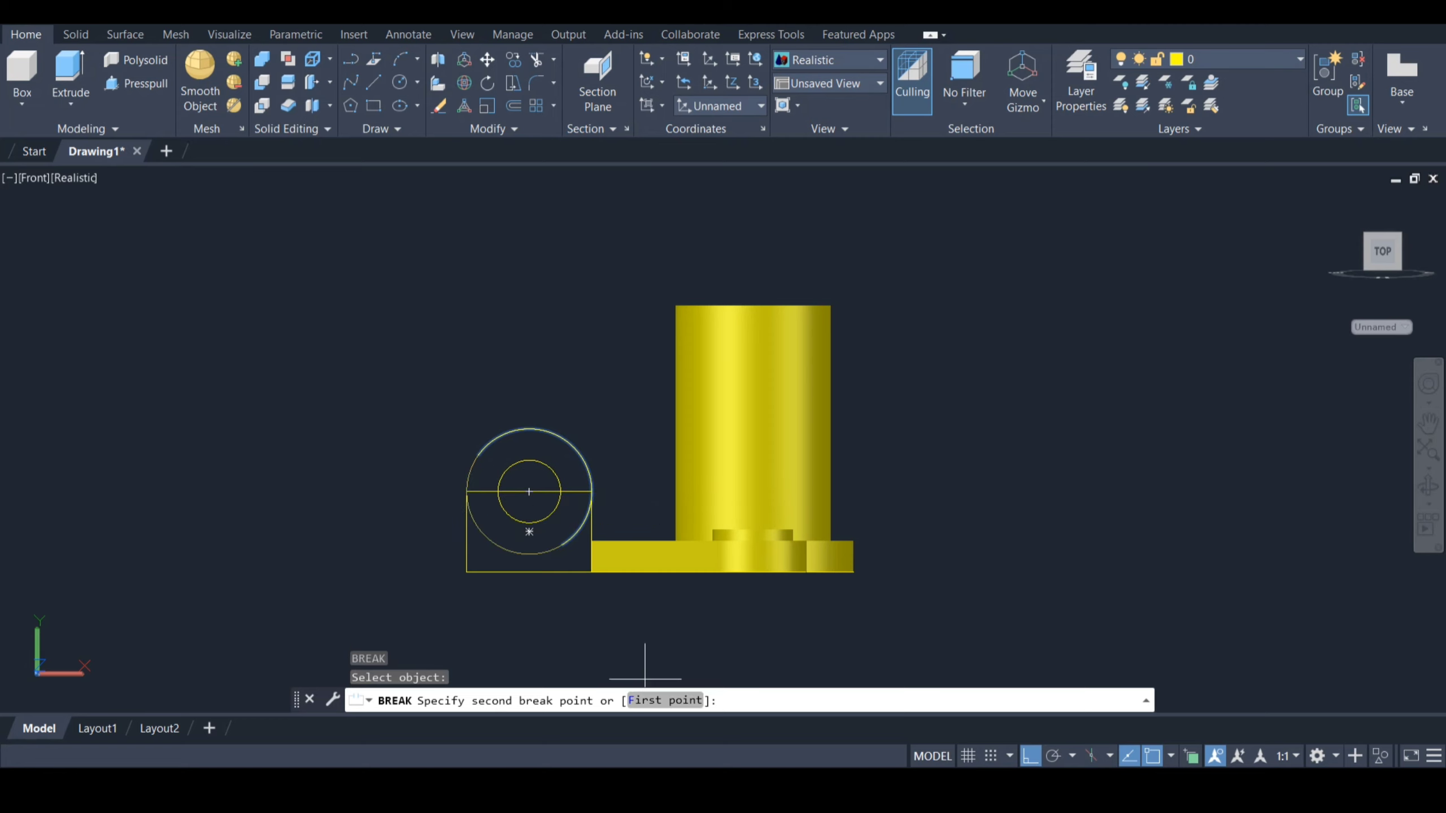
text(f)
key(Return)
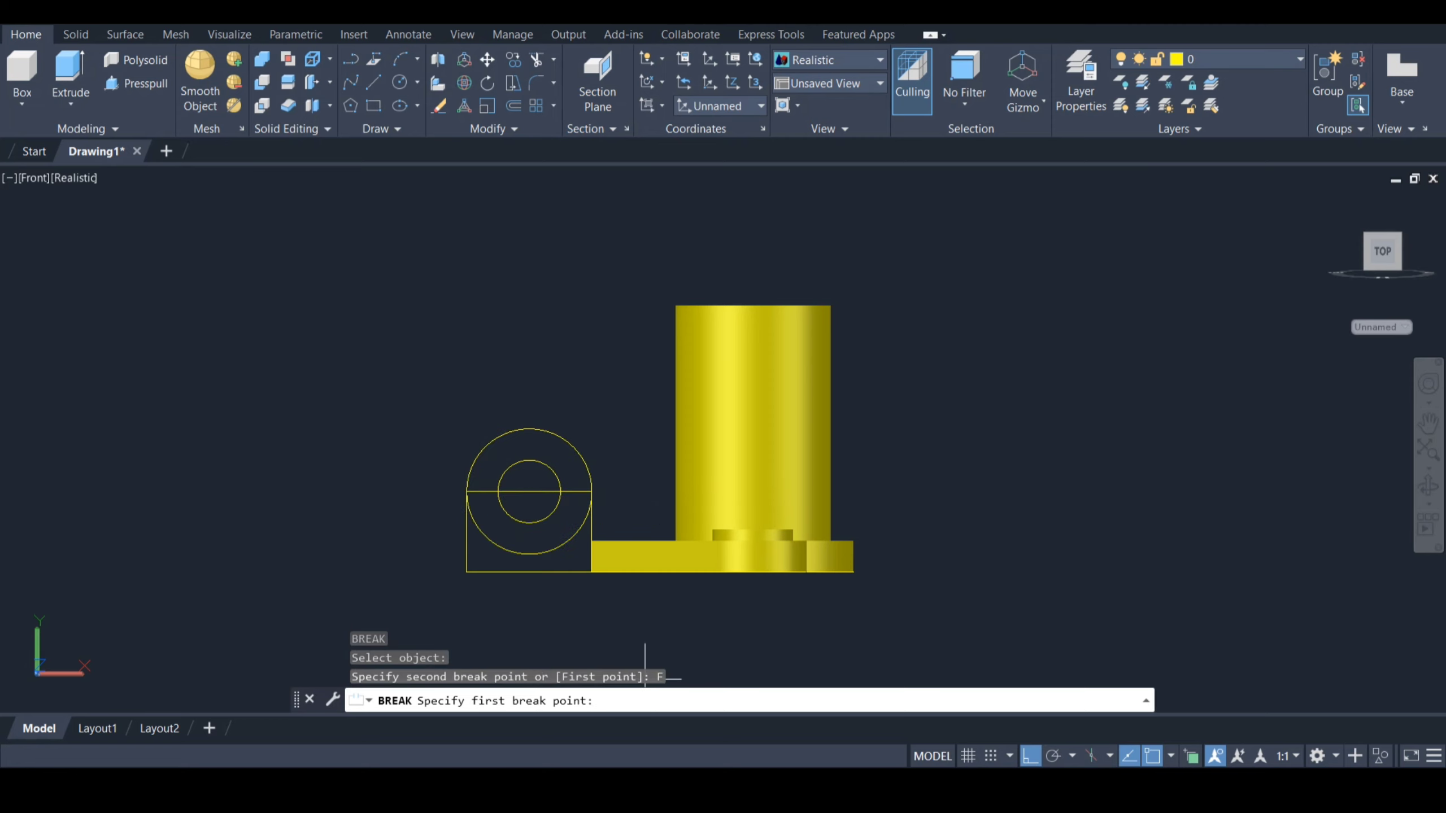
click(466, 490)
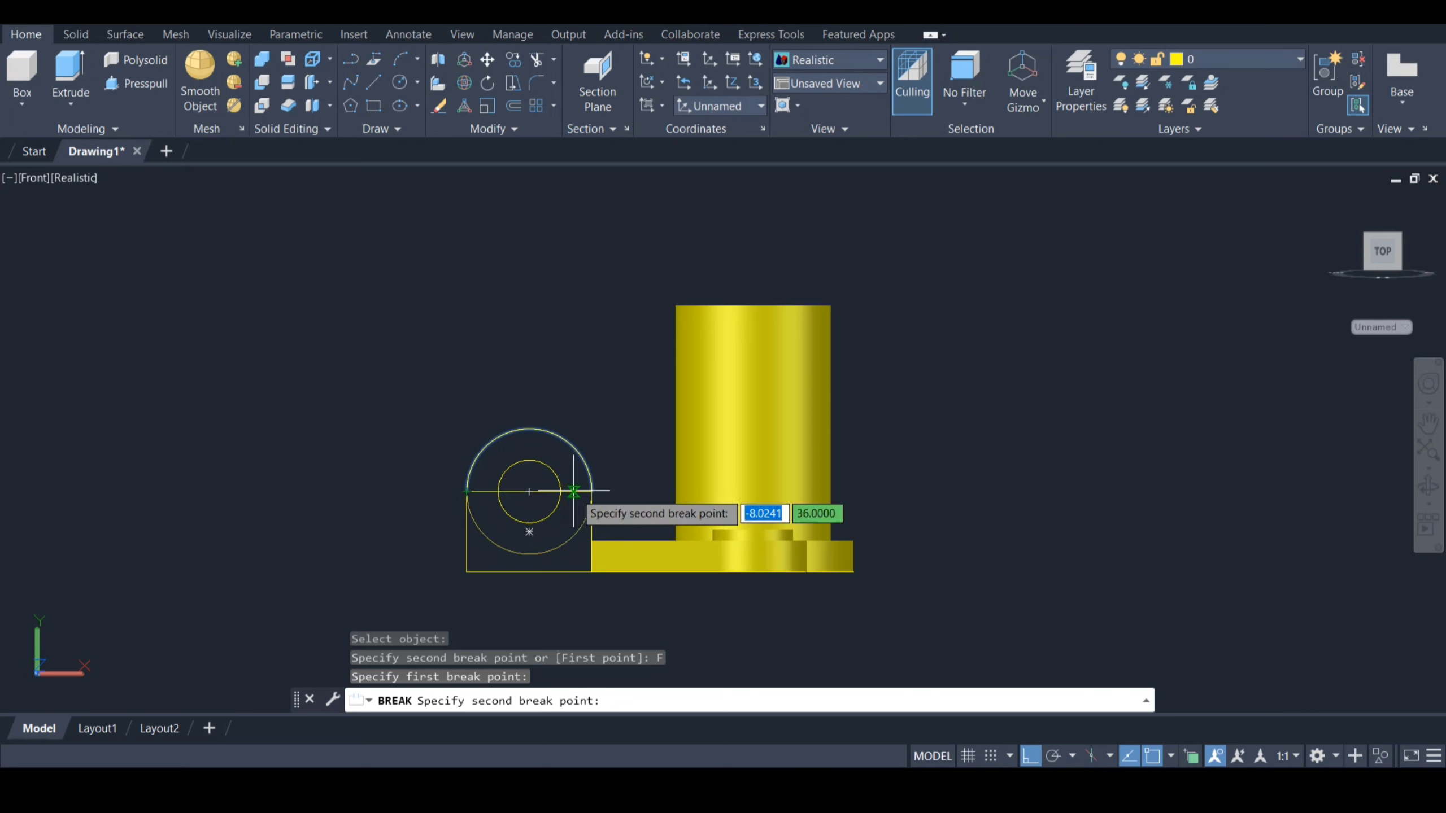
click(592, 491)
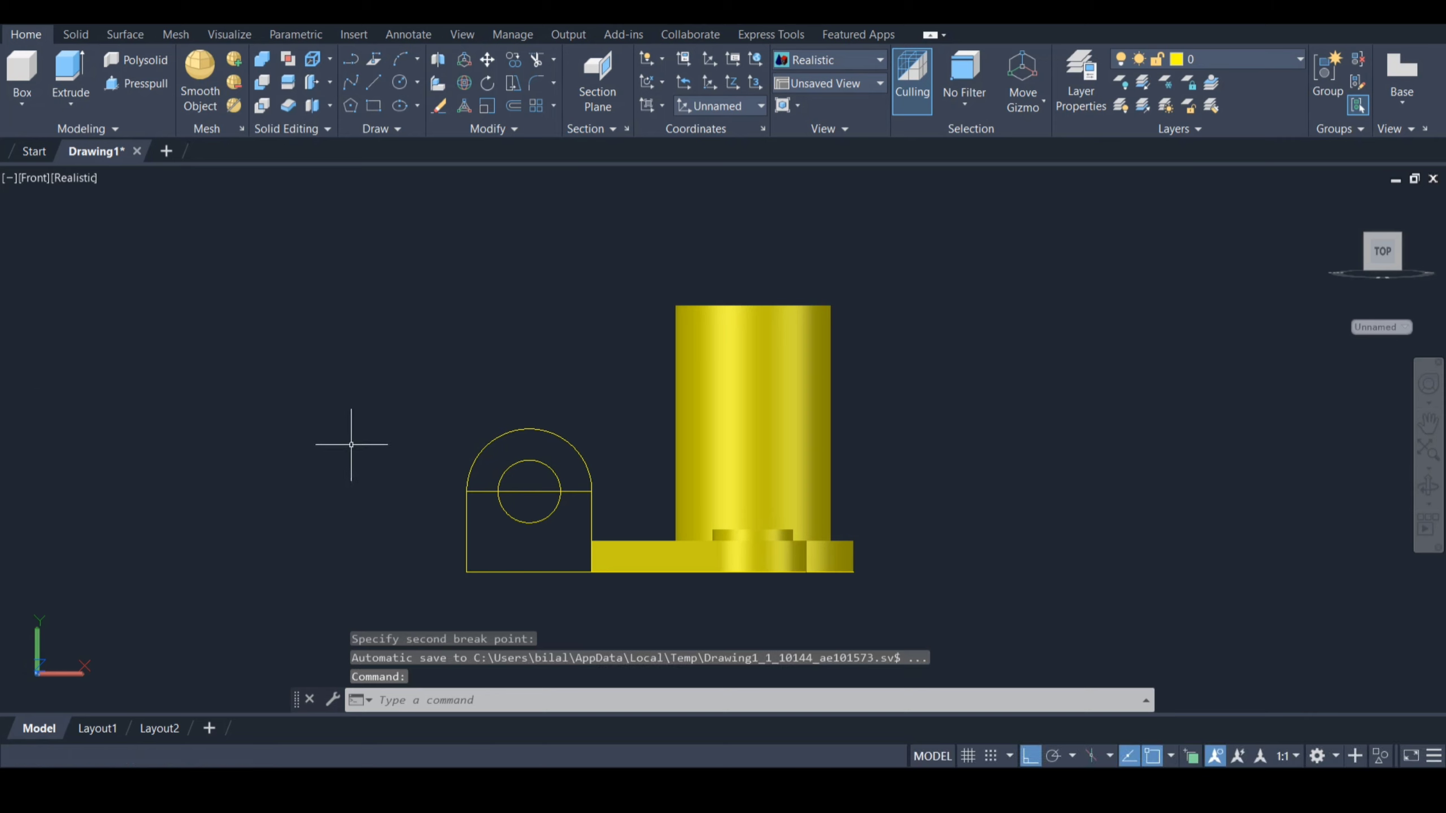
Break the rectangle between its two upper corners to remove the edge crossing the small circle.
text(br)
key(Return)
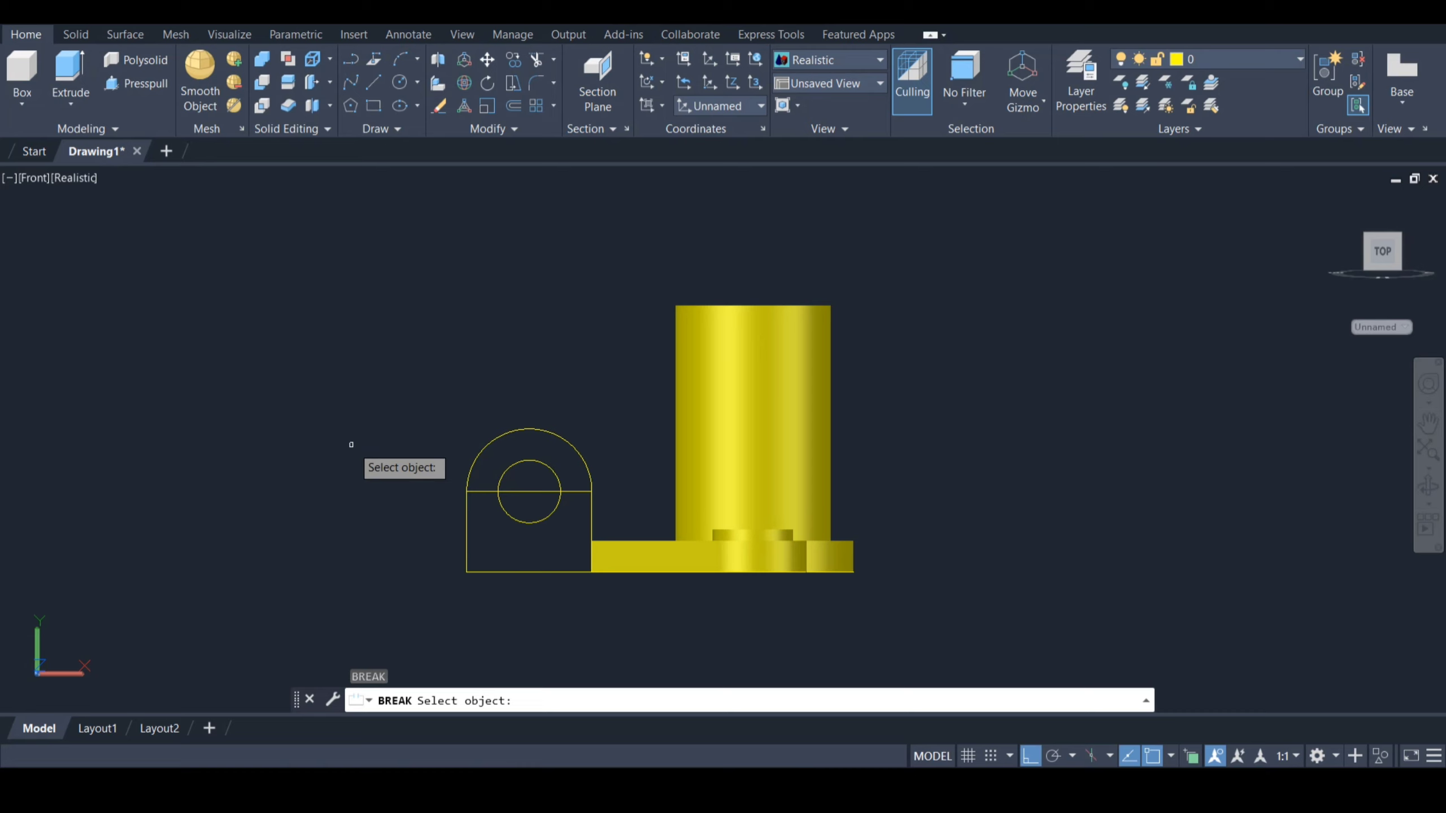
click(467, 539)
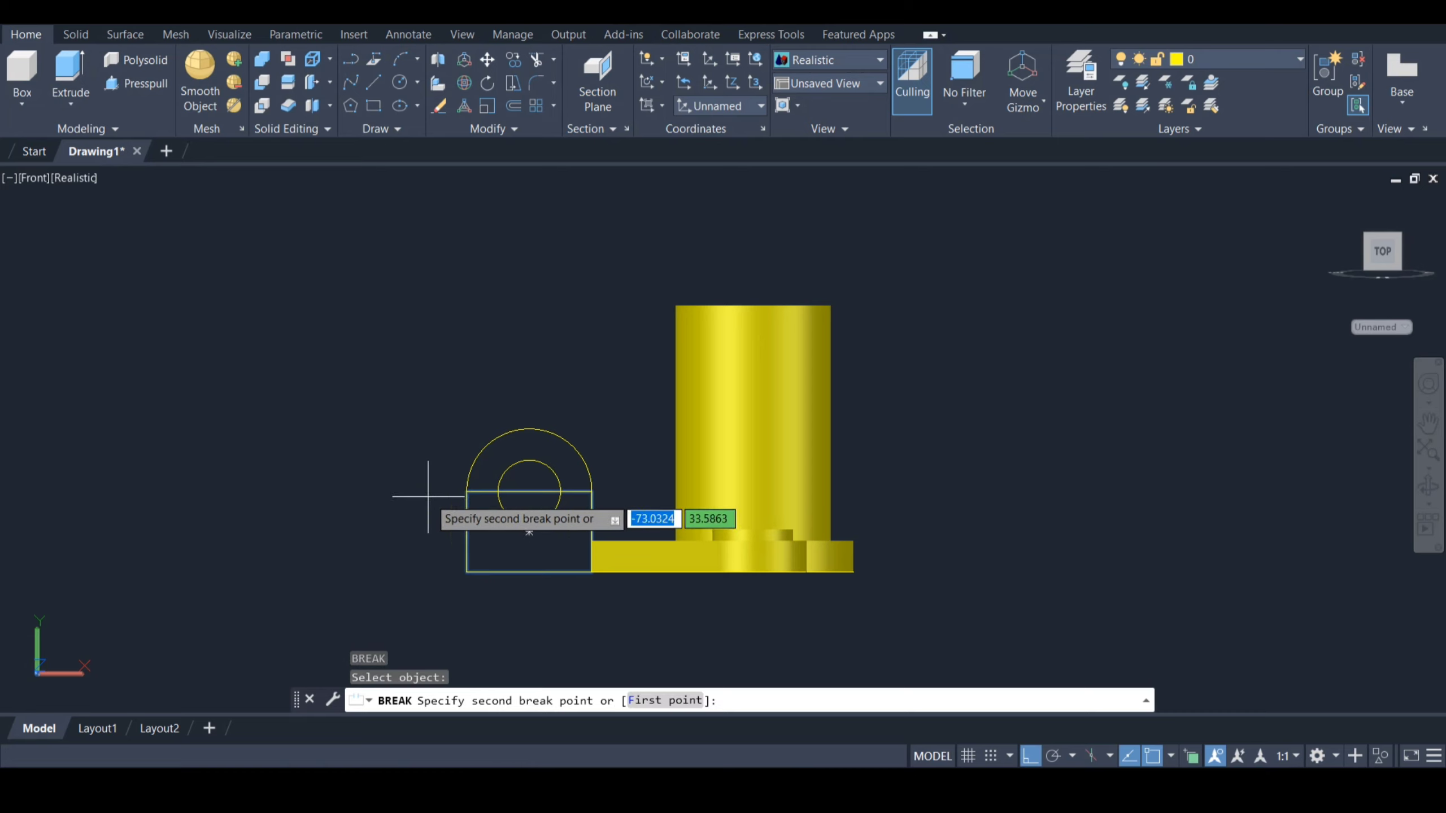
text(F)
key(Return)
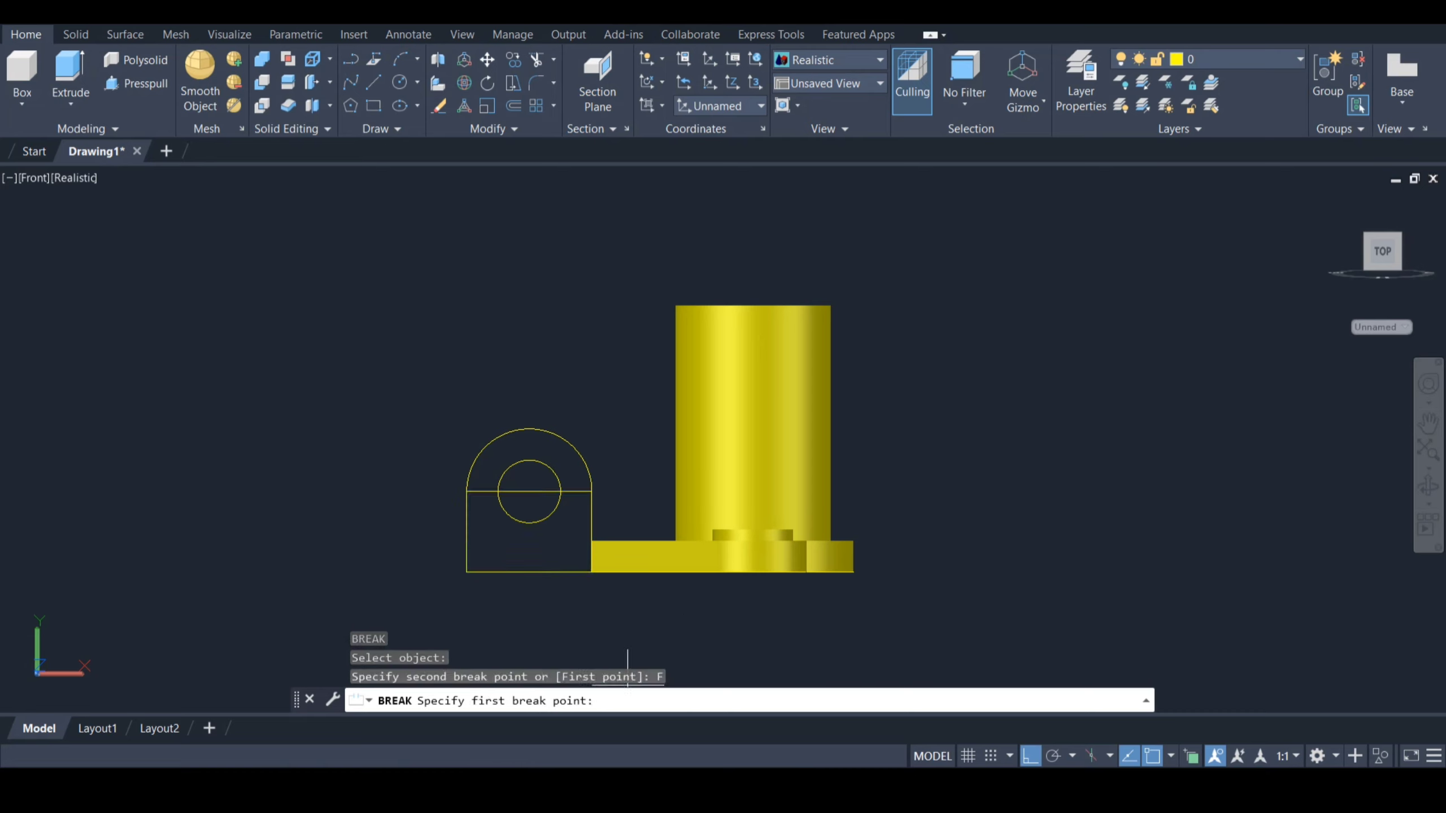
click(467, 491)
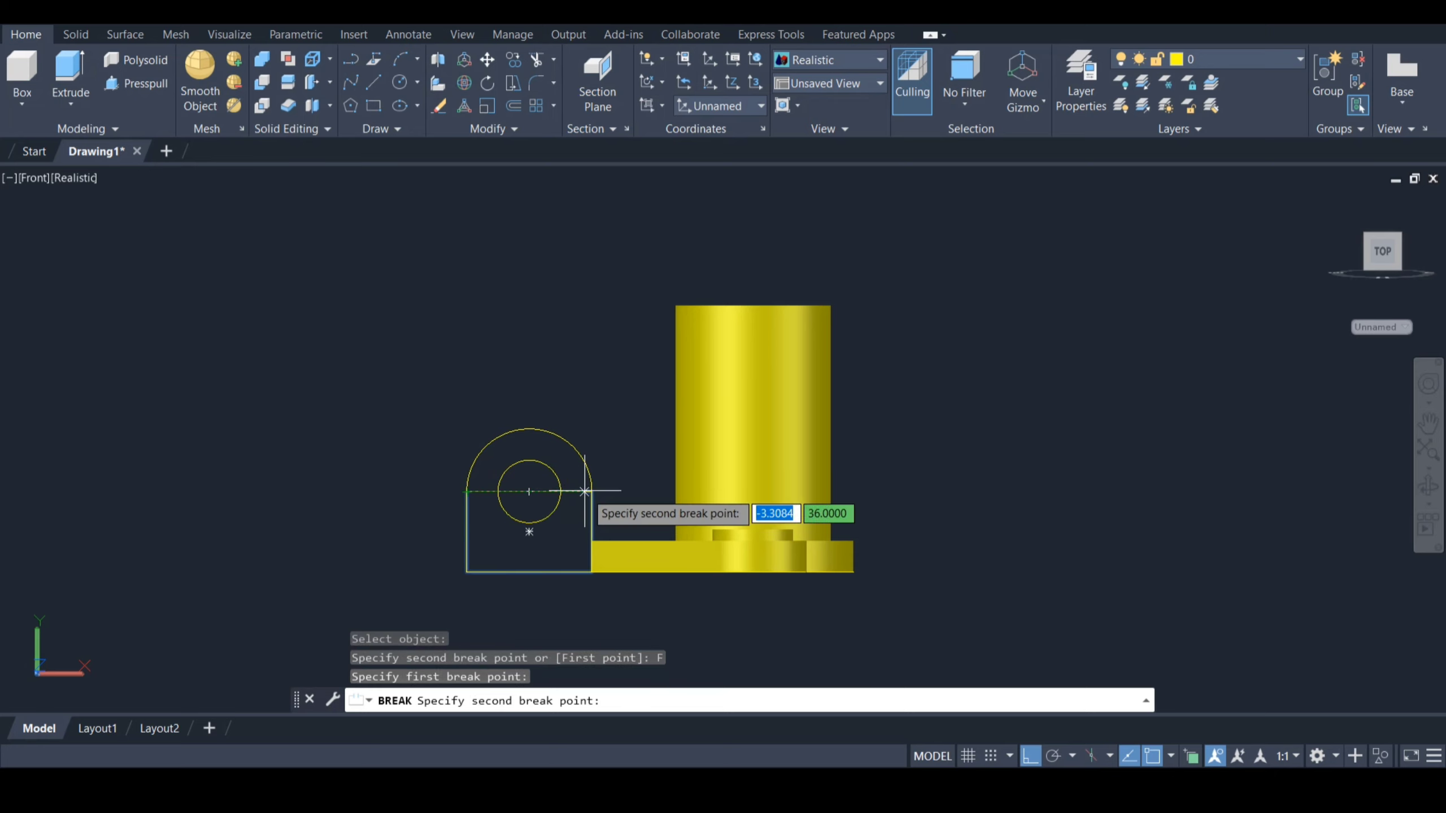
click(589, 492)
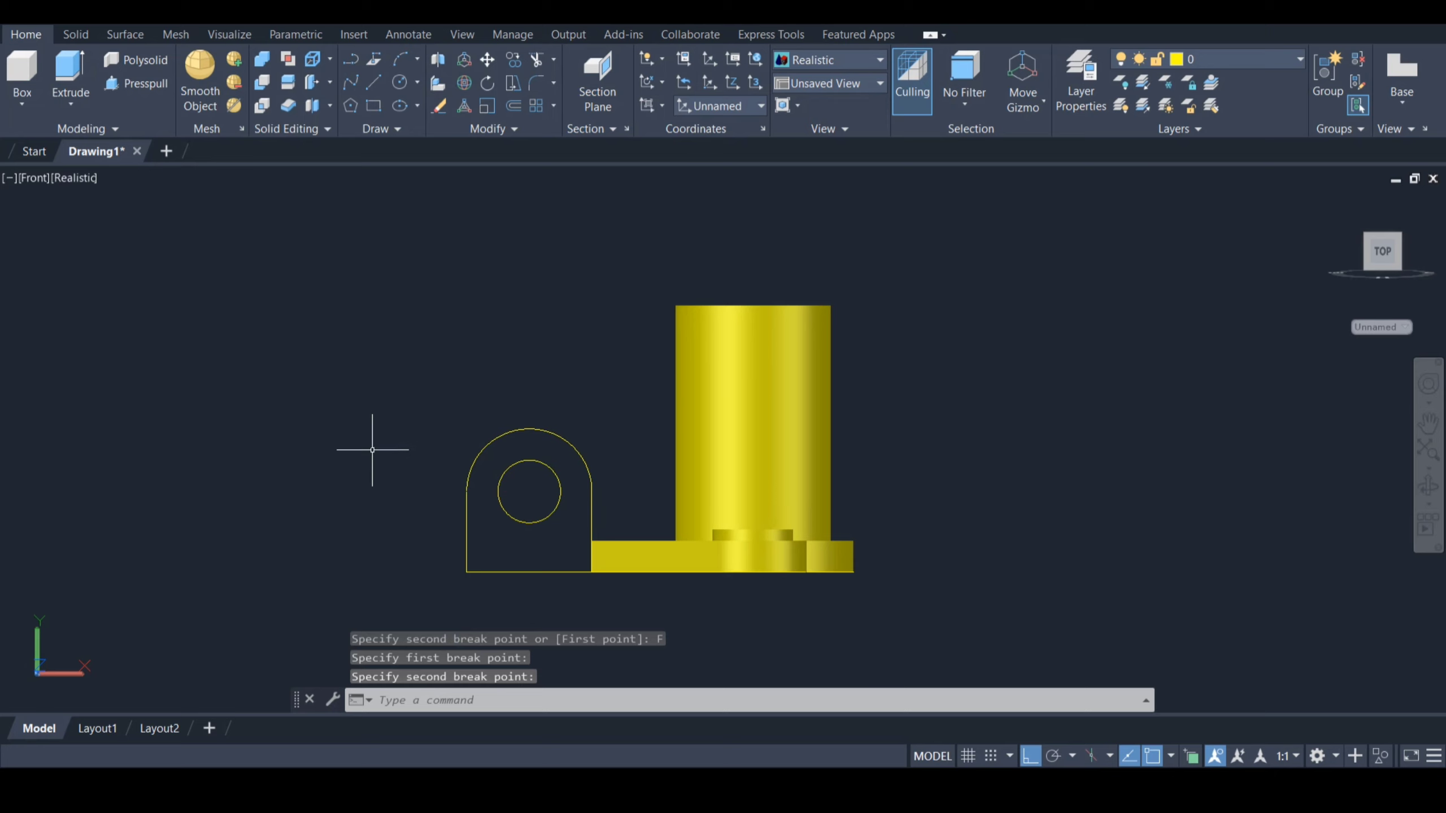
Join the upper arc and the open rectangle into one closed outline.
text(j)
key(Return)
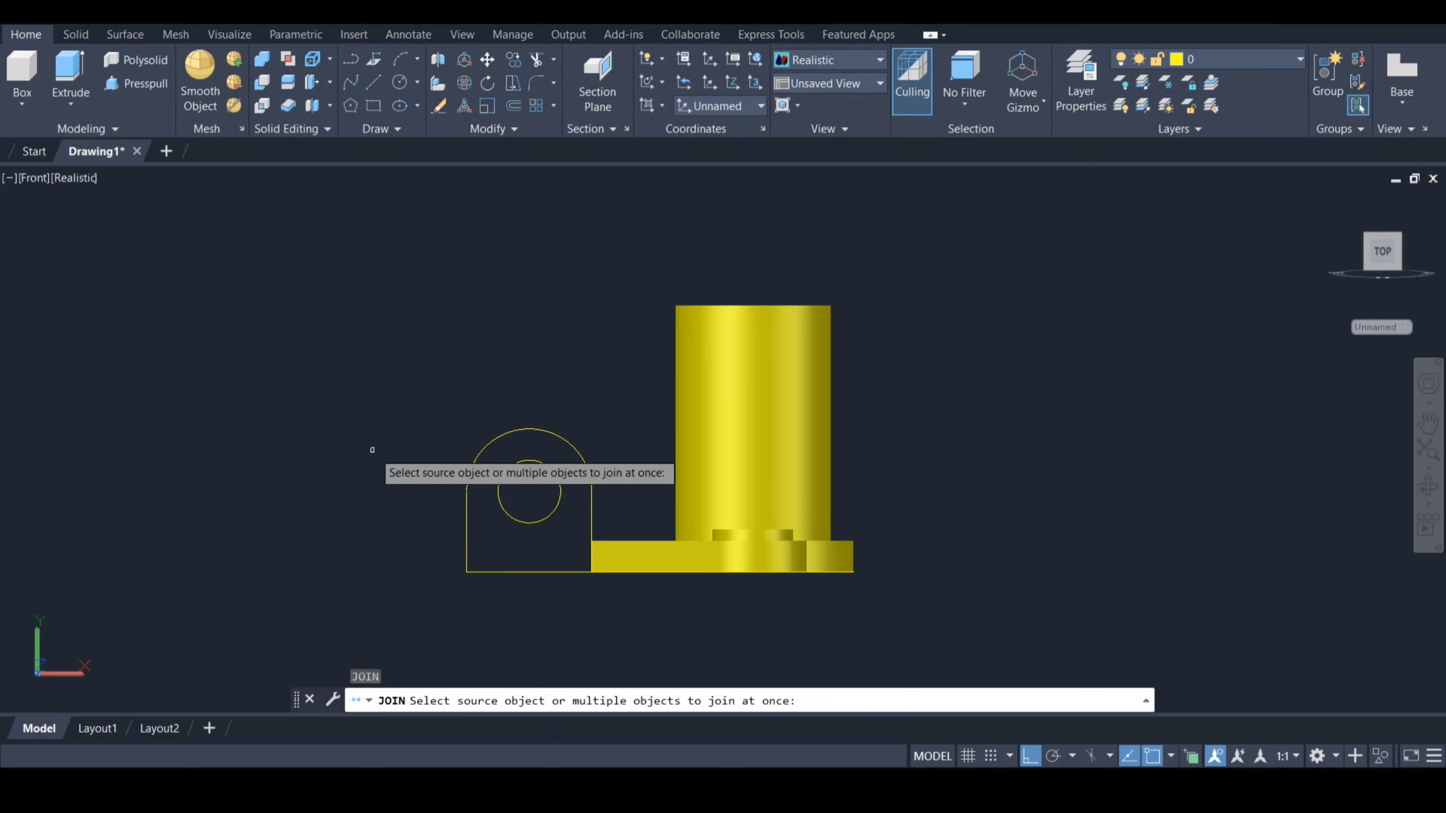
click(507, 434)
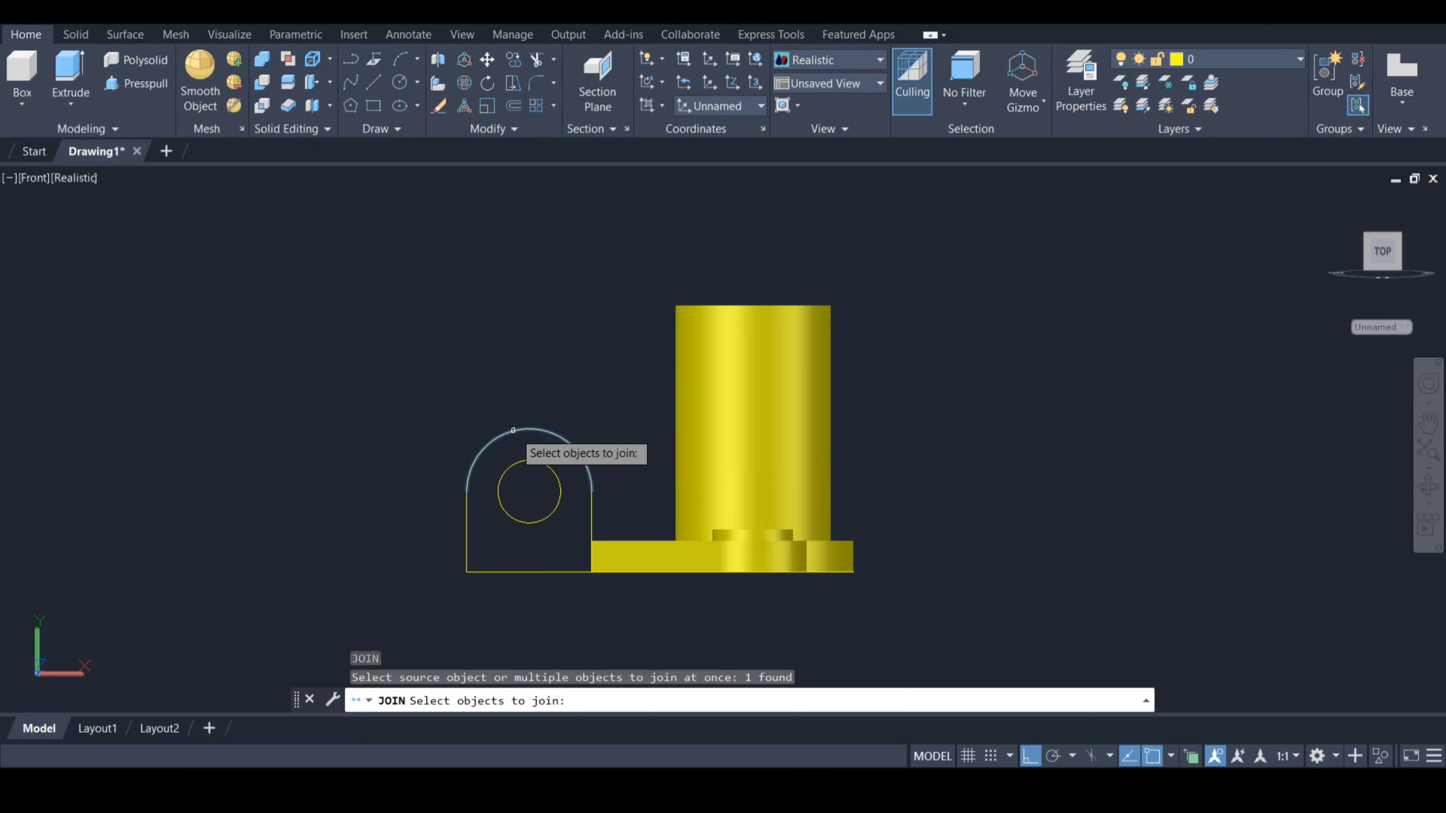
click(465, 515)
key(Return)
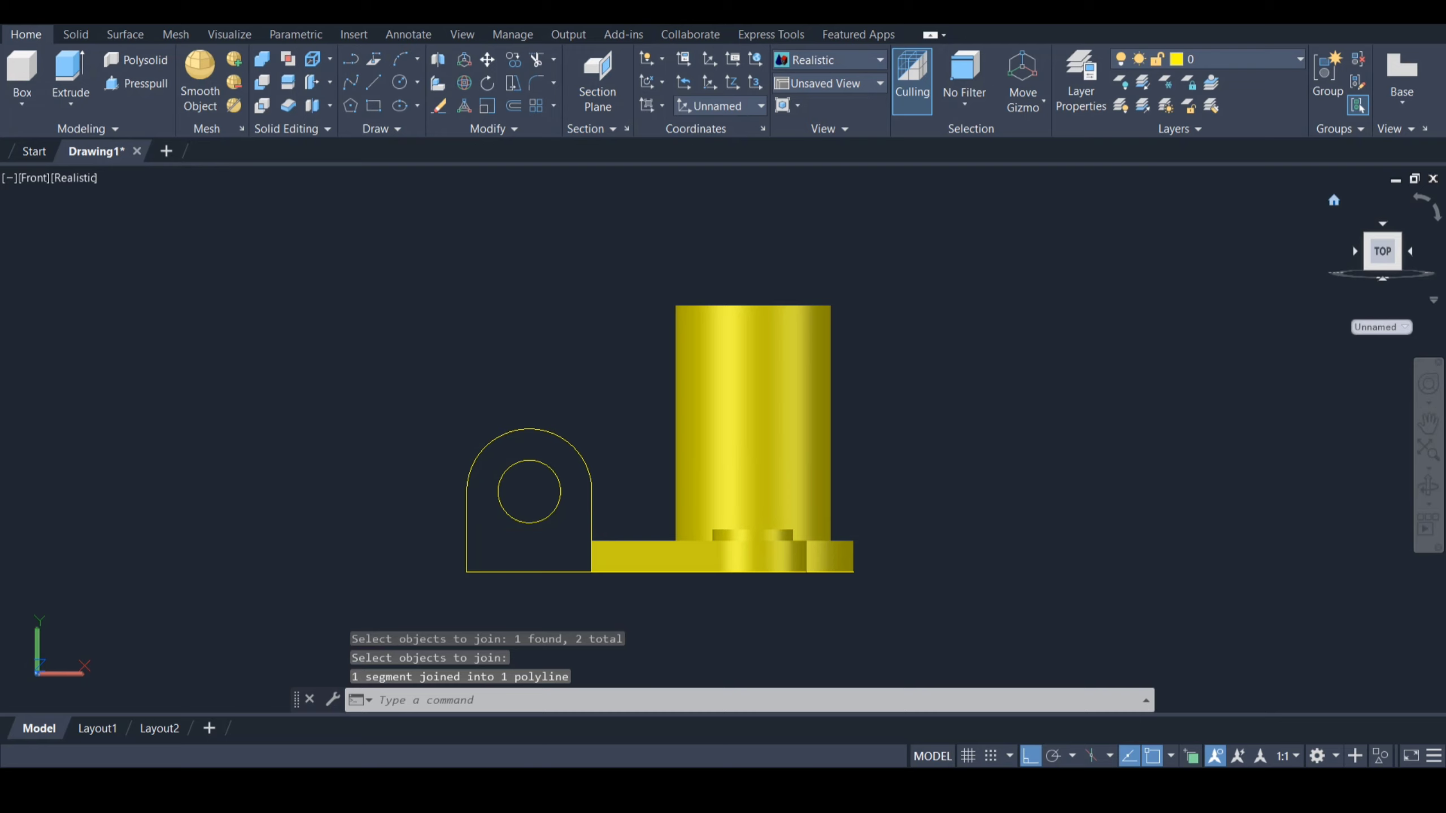
In the home view, Presspull the area between the arched outline and the small circle 75 back along the plate's straight edge.
click(1333, 200)
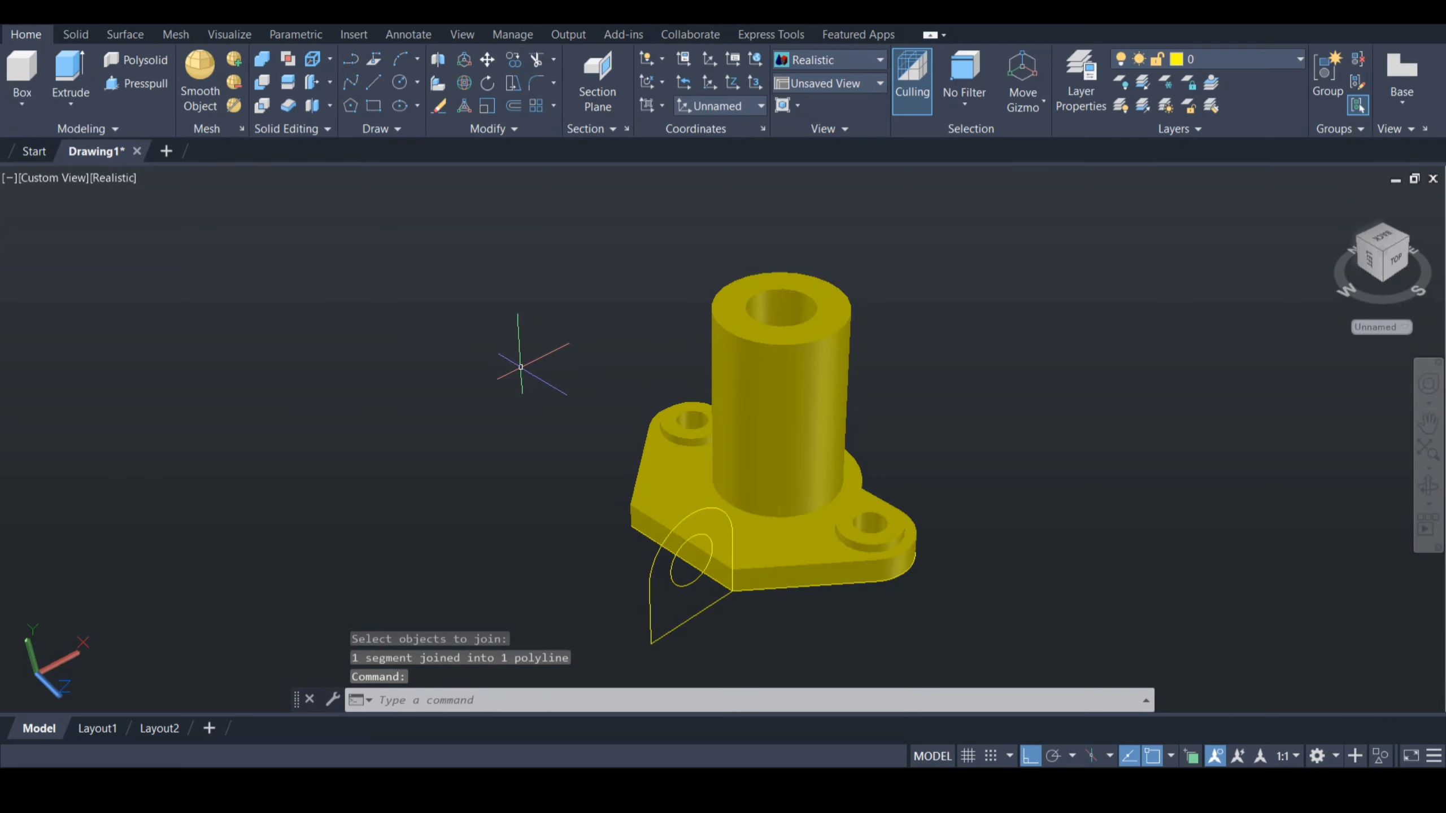
text(p)
key(Down)
key(Return)
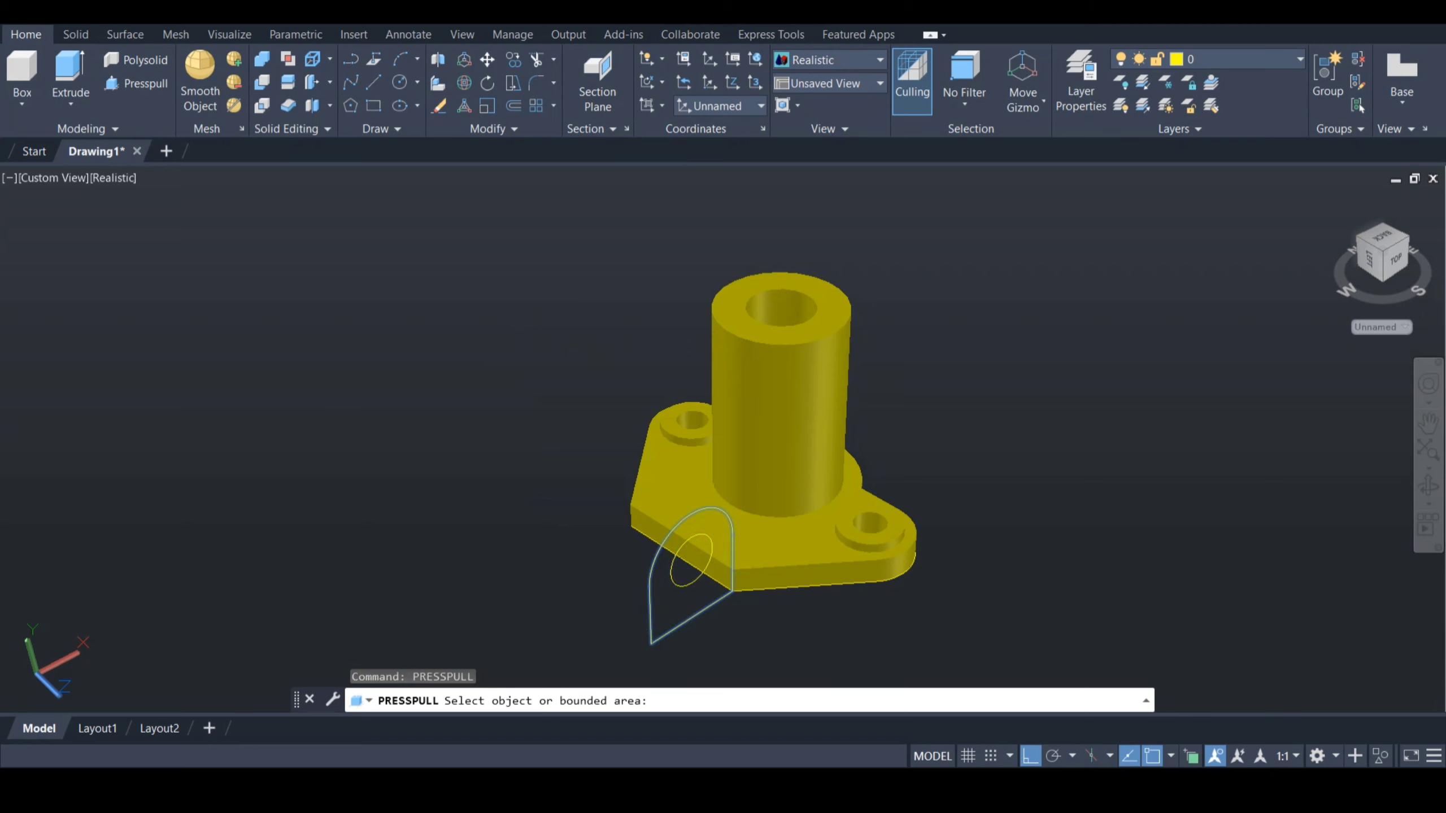
click(666, 614)
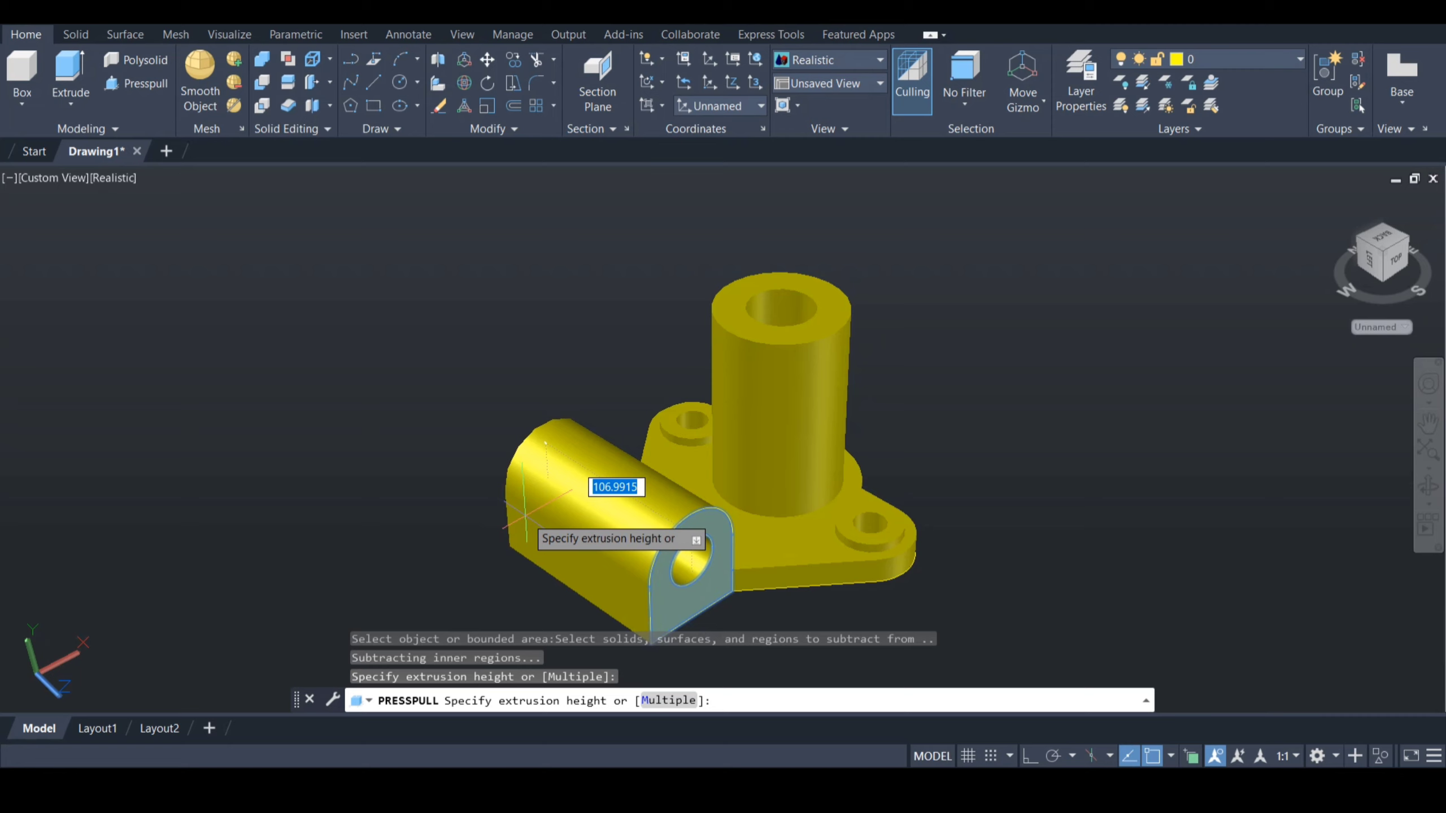
text(75)
key(Return)
key(Return)
Switch the 3D view from perspective to parallel projection.
shift+middle_drag(524, 516, 505, 530)
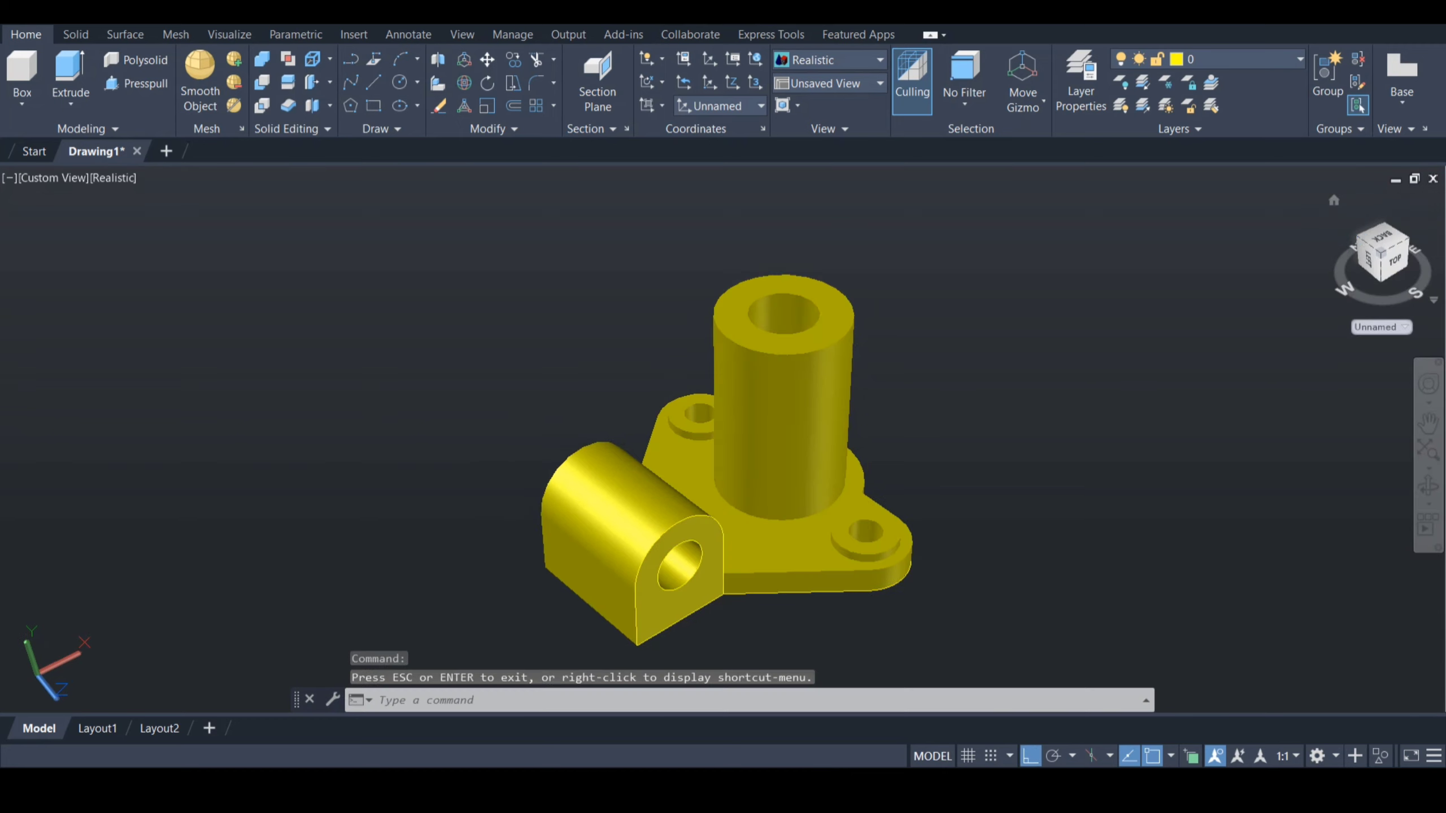
right_click(1380, 253)
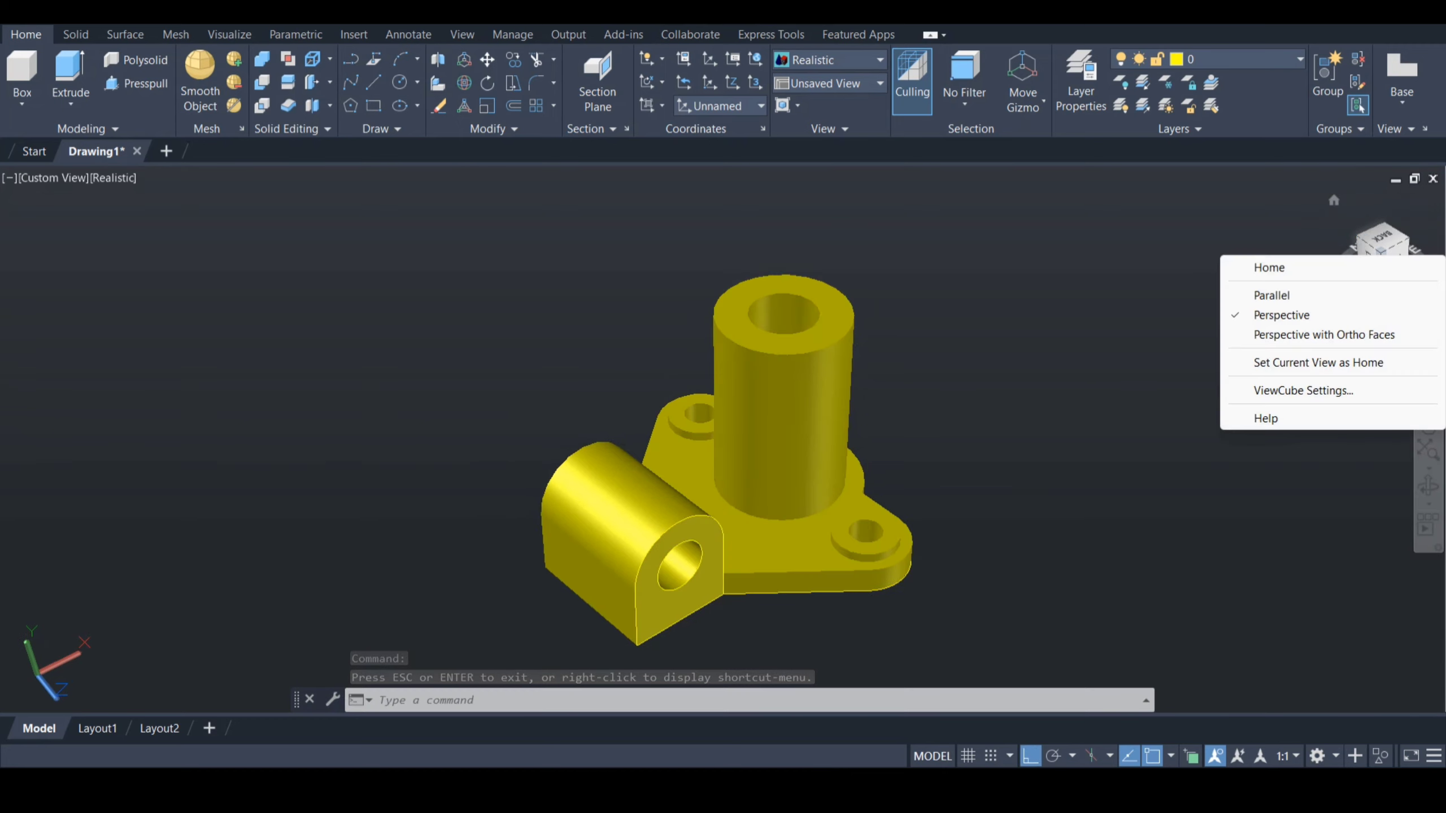
click(1296, 293)
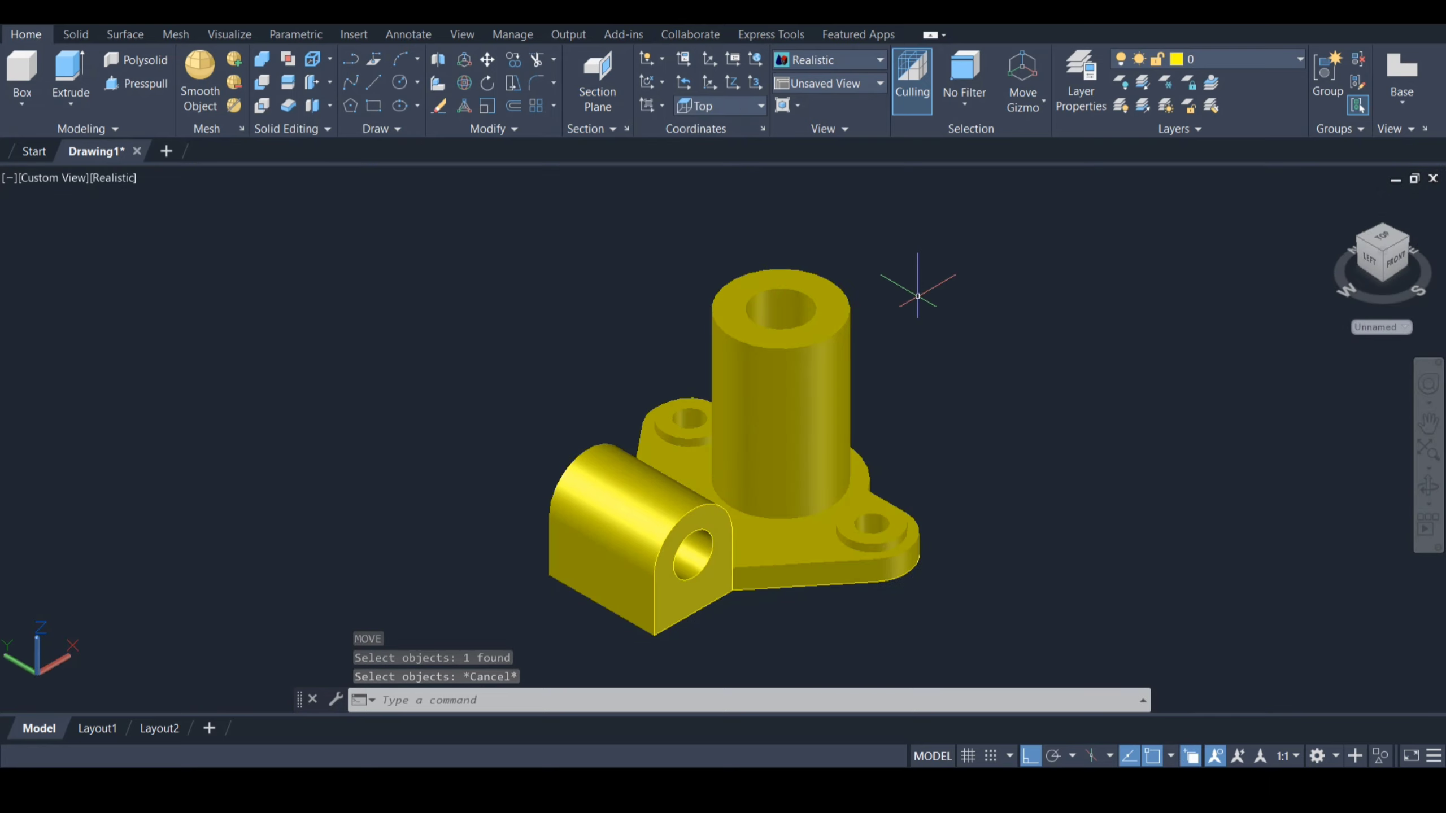
Draw a line on the tube's top face from the bore centre to the outer edge, parallel to the X axis.
text(l)
key(Return)
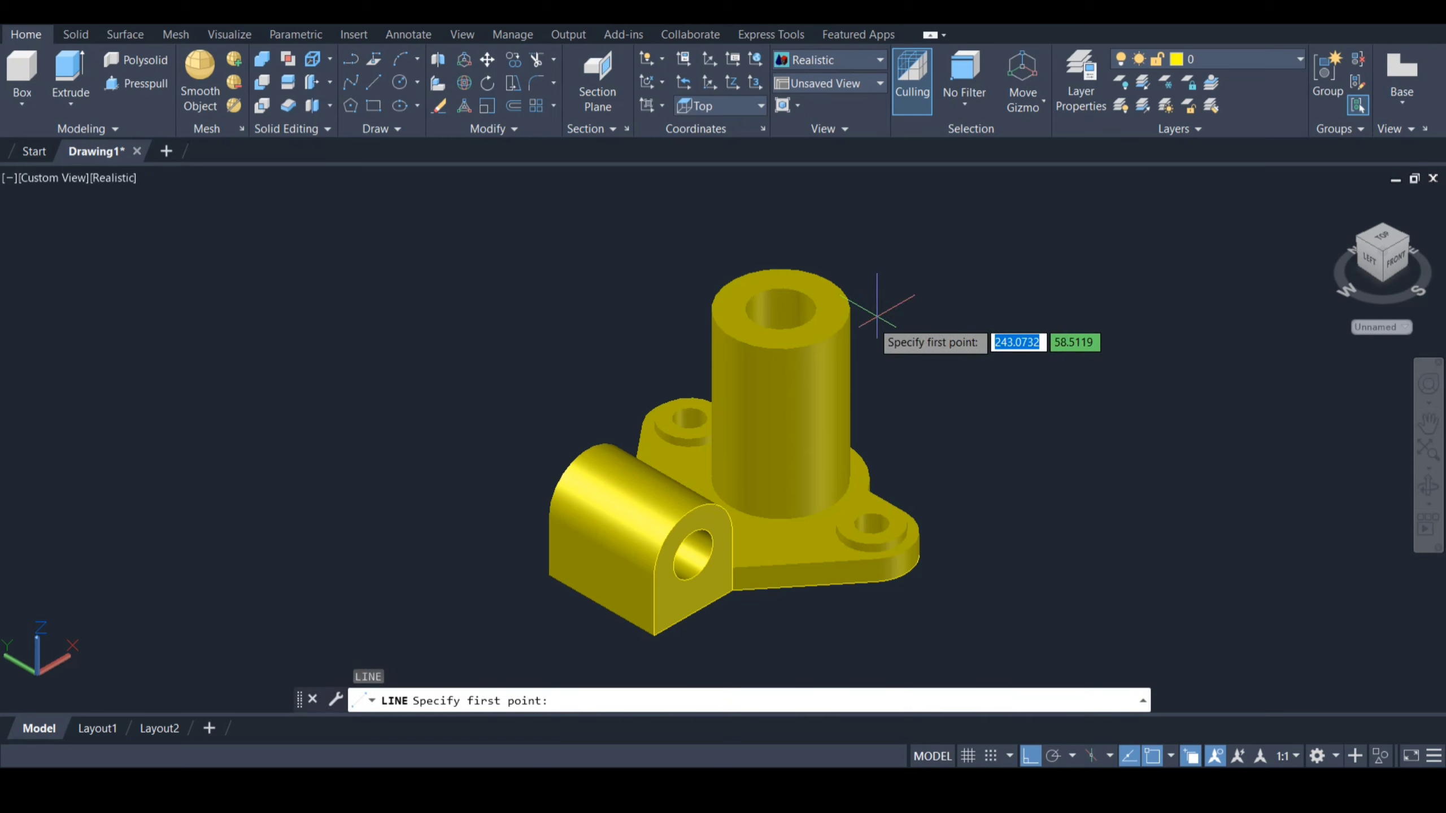
click(781, 309)
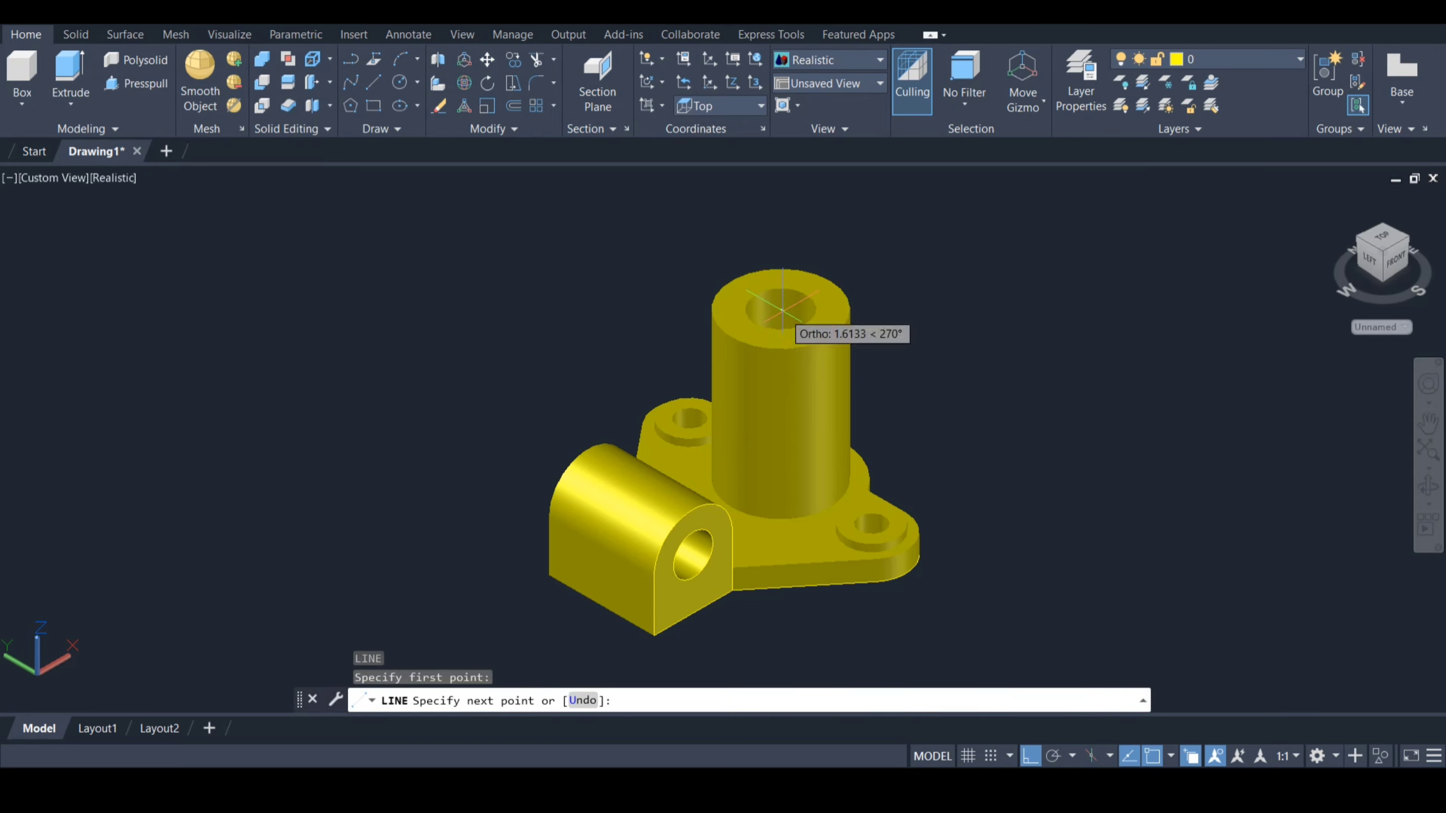
click(732, 336)
key(Escape)
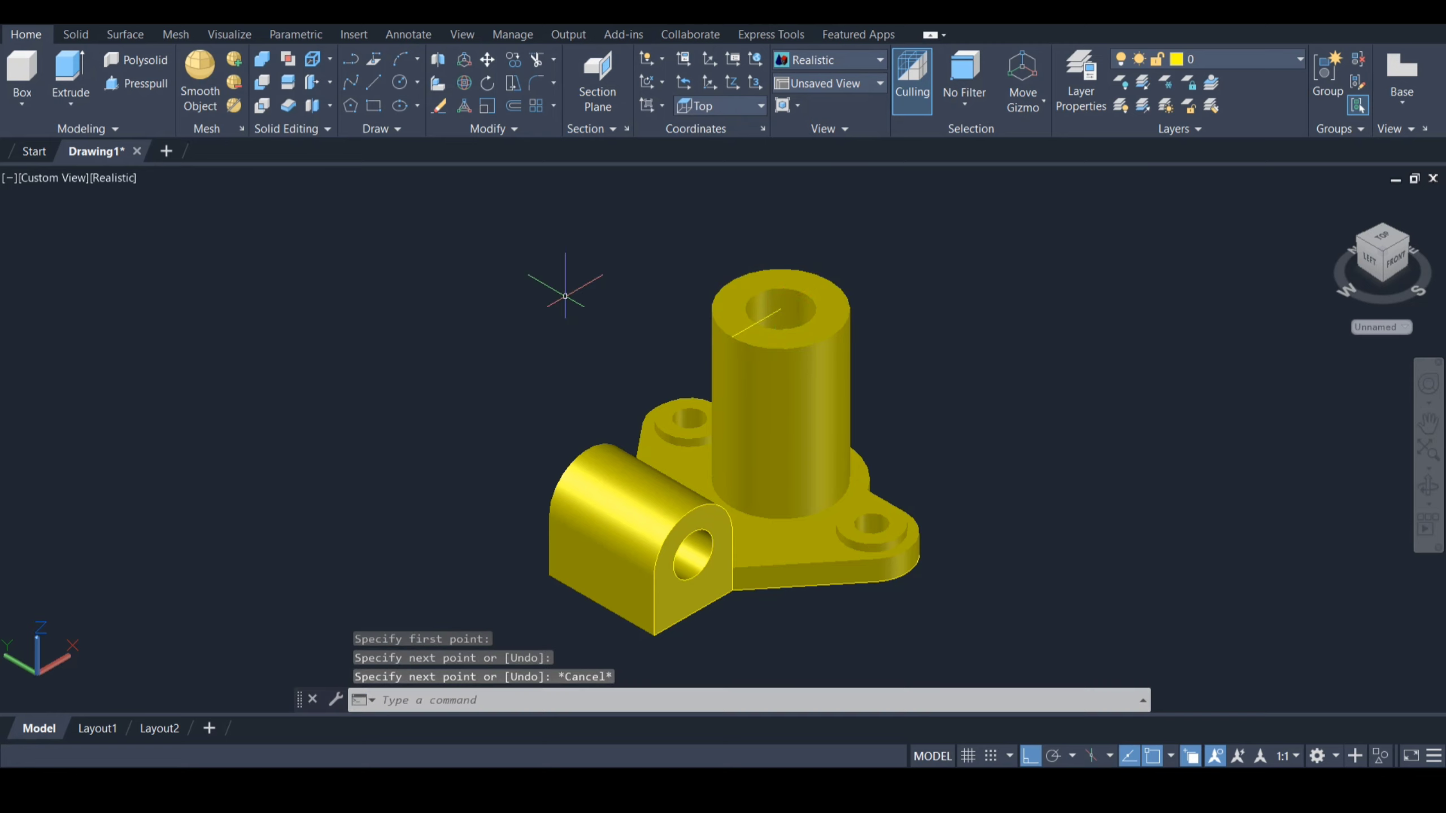
Move the arched outline polyline 37.5 back along the side block's length from its lower front corner.
text(m)
key(Return)
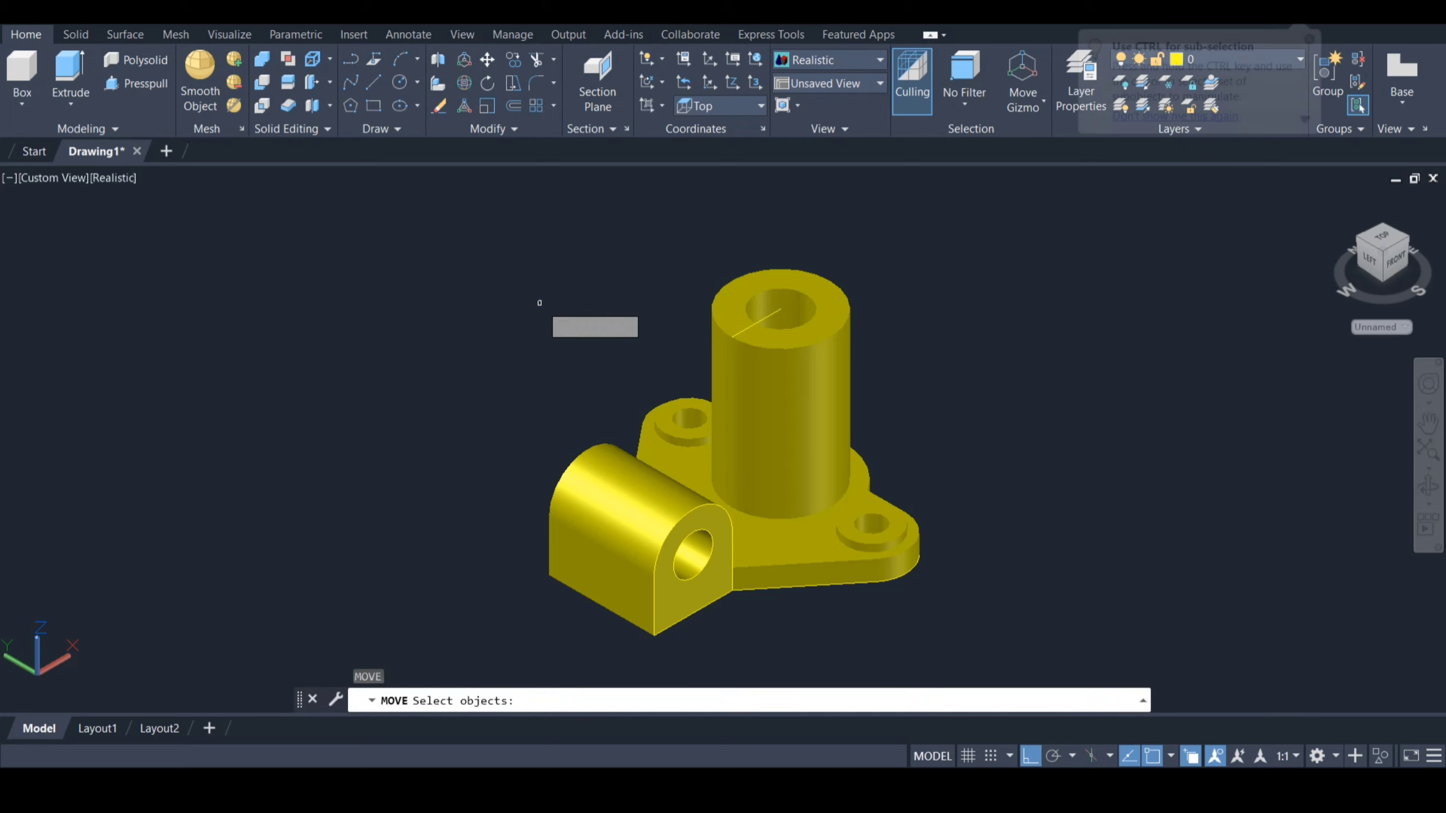
click(662, 631)
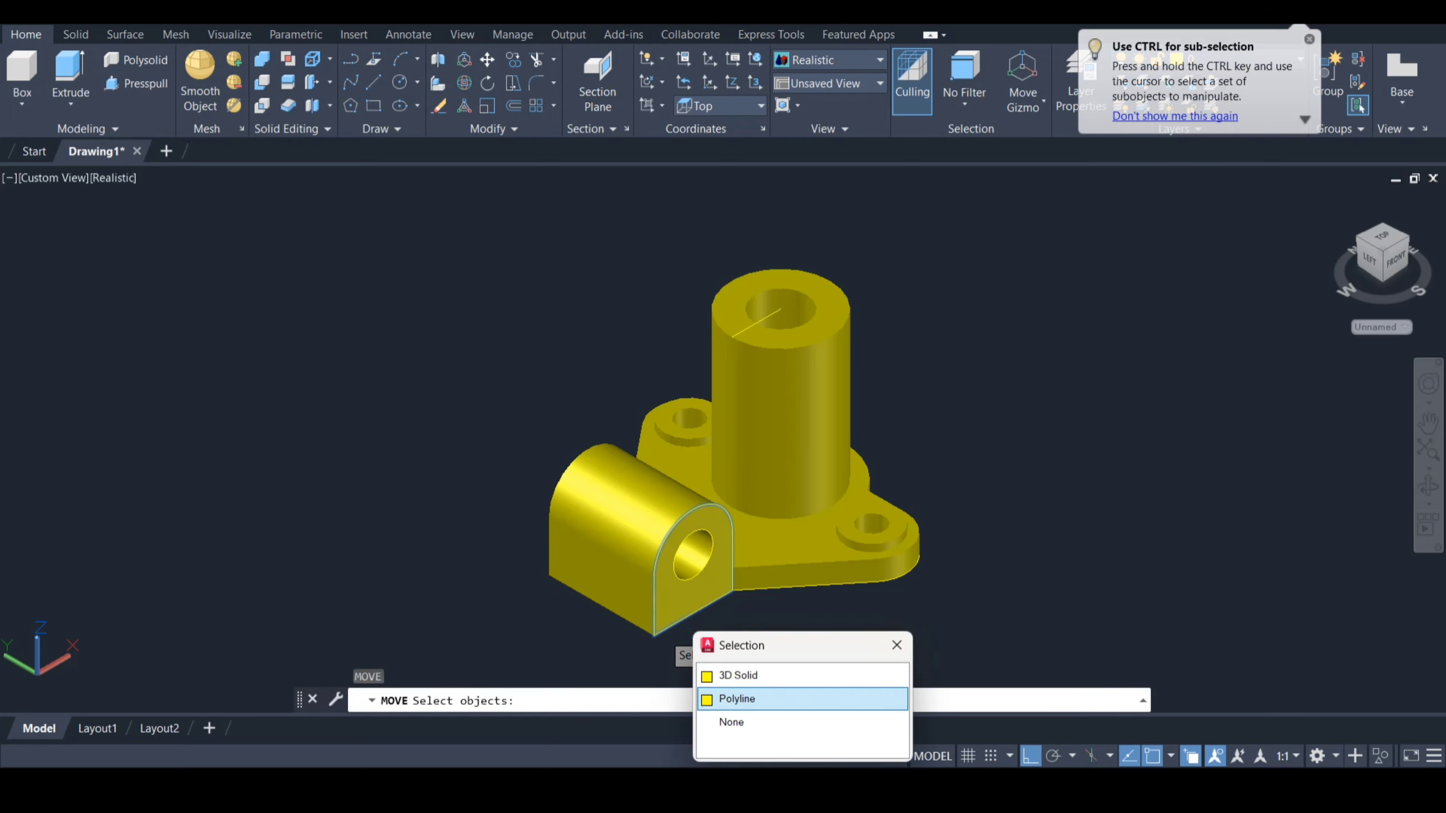
click(737, 699)
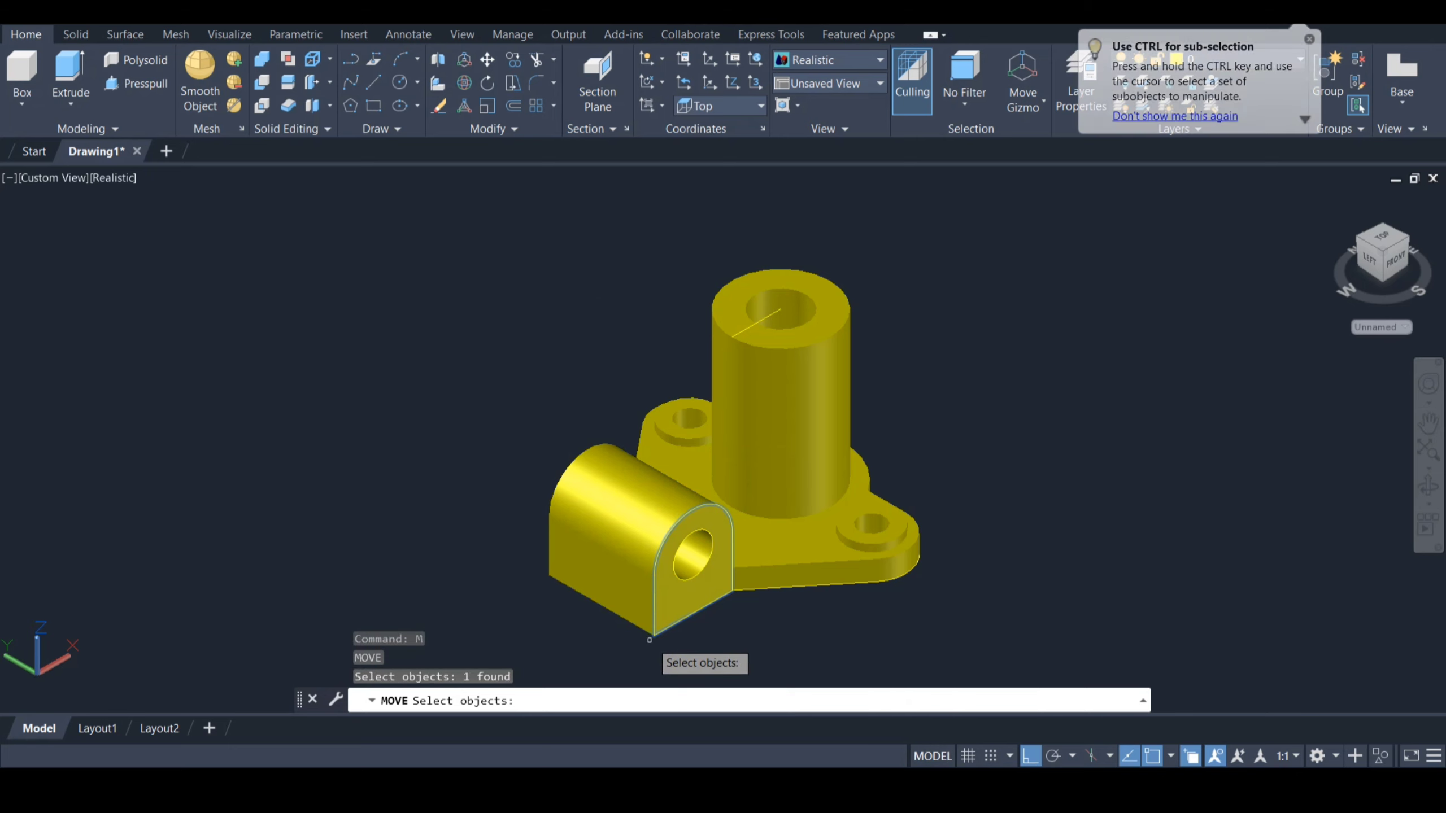
key(Return)
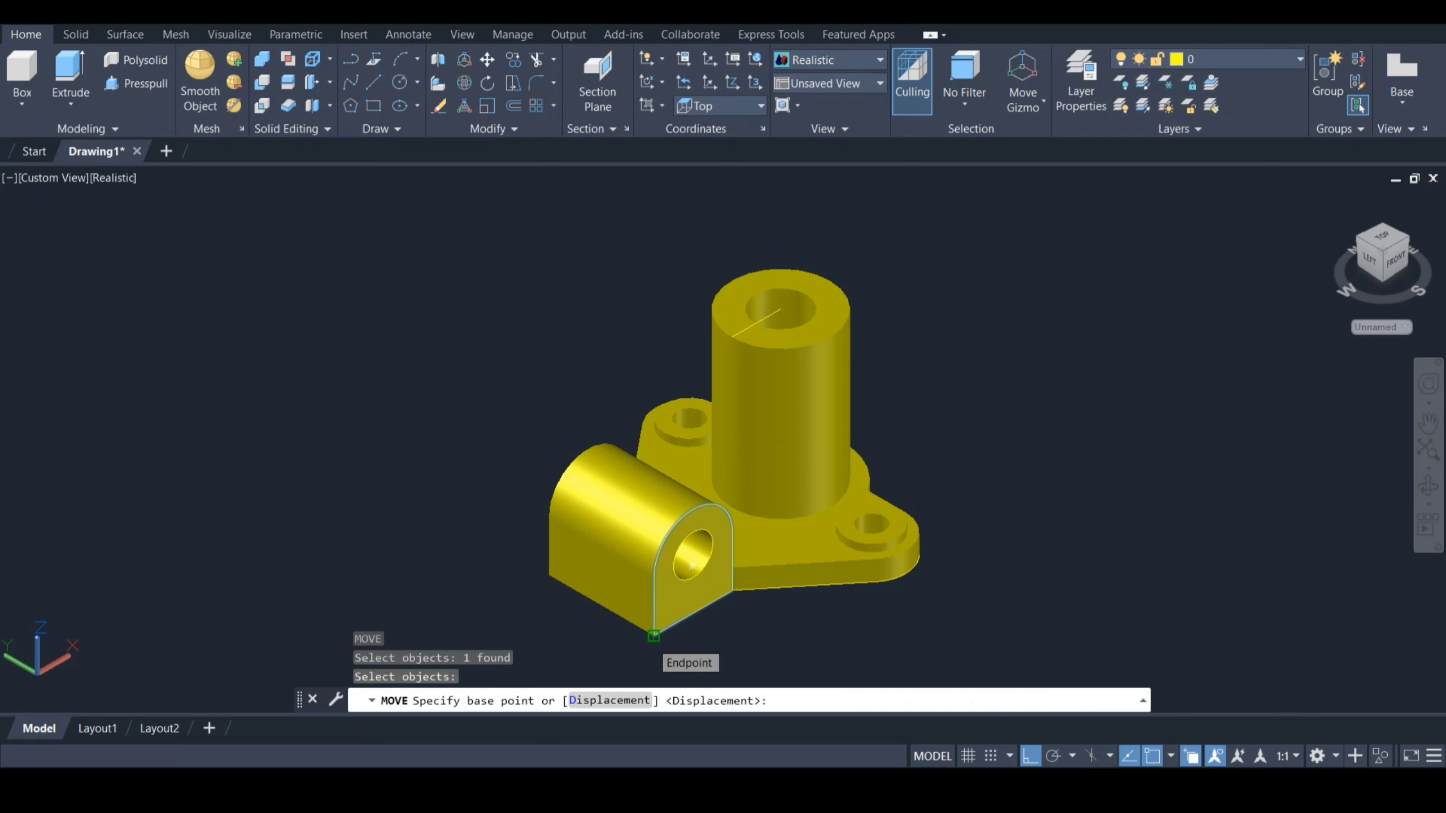
click(653, 635)
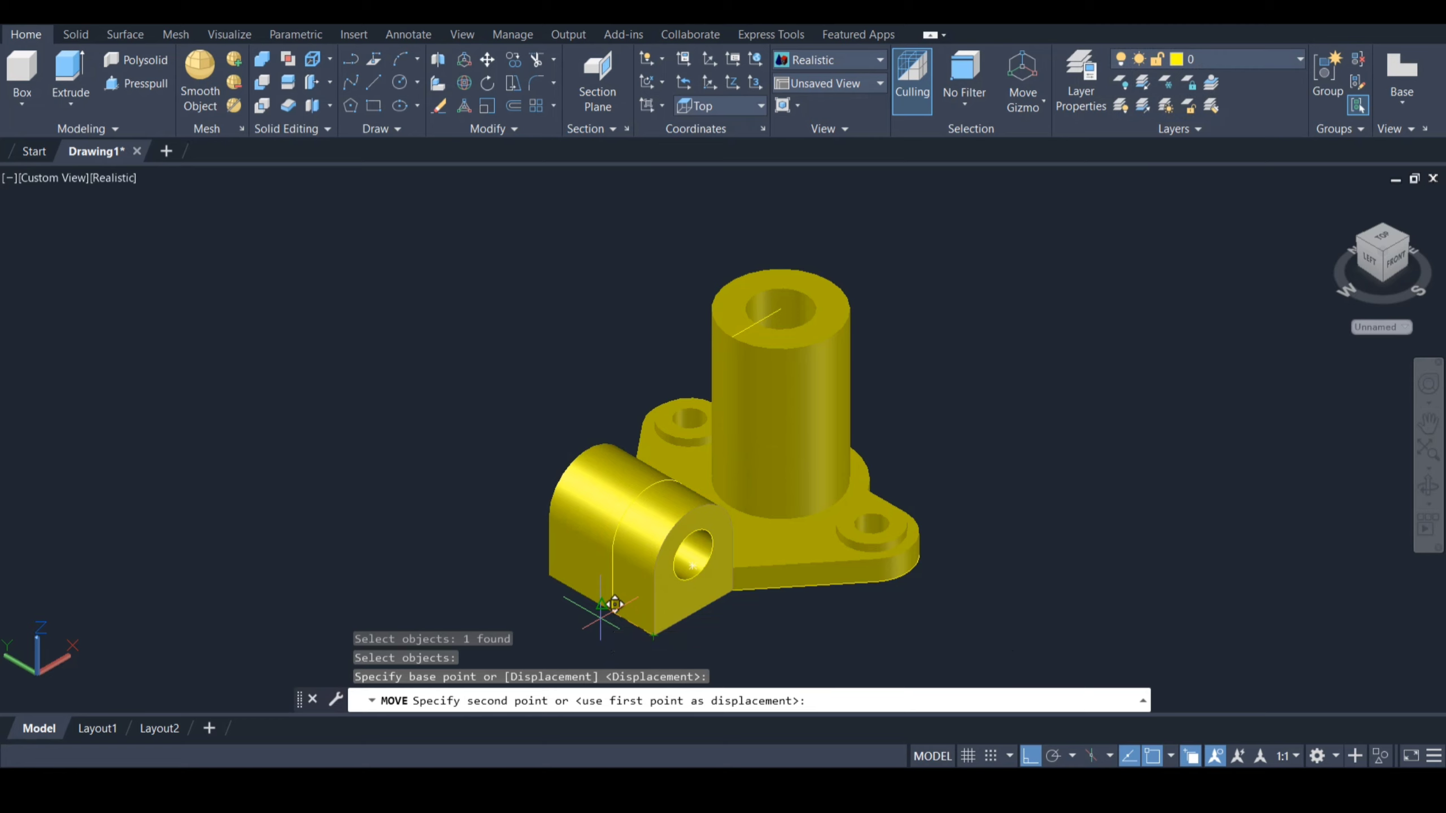
text(37.5)
key(Return)
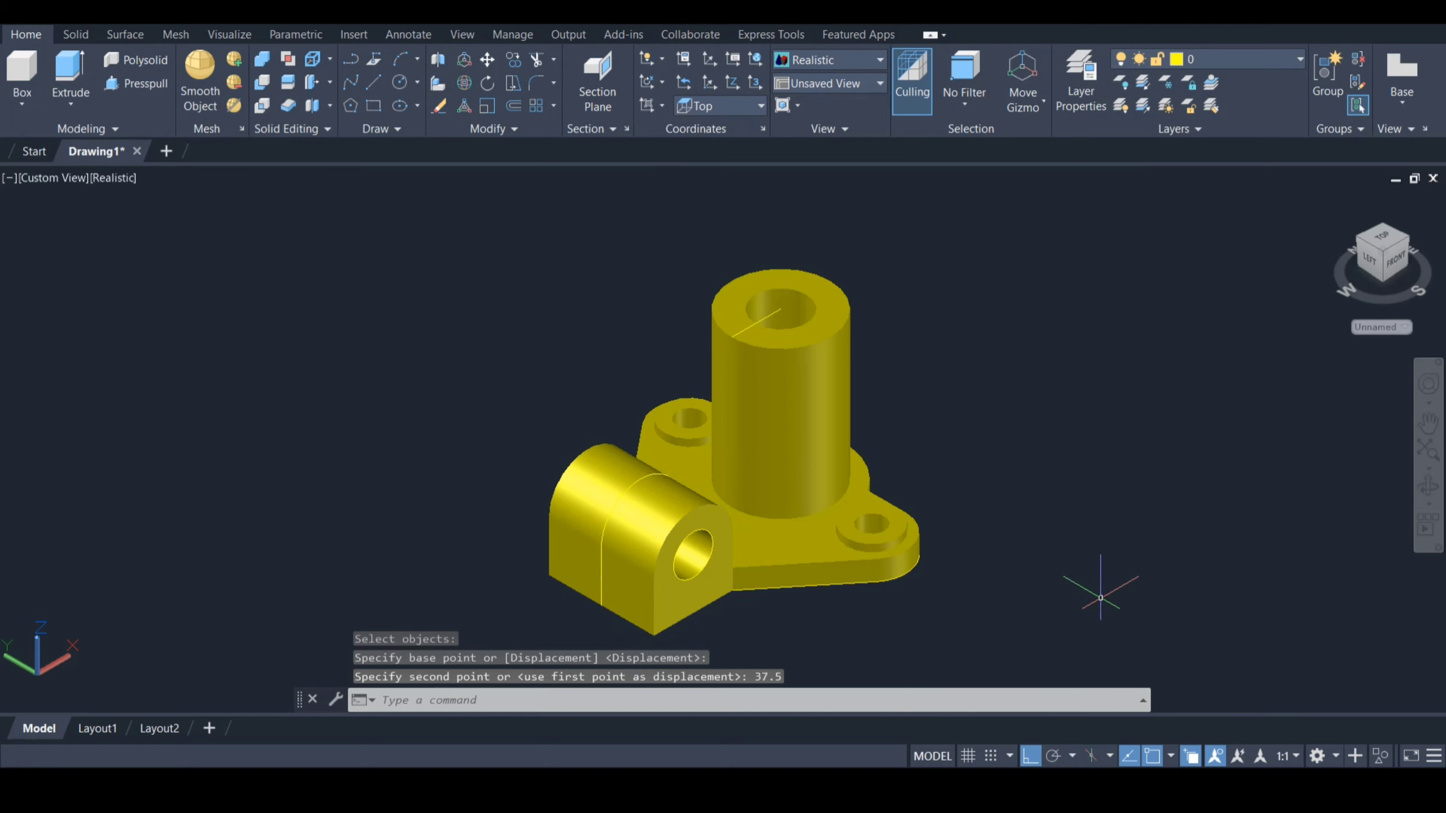
Turn off selection cycling and hide the central tube.
key(ctrl+w)
click(749, 419)
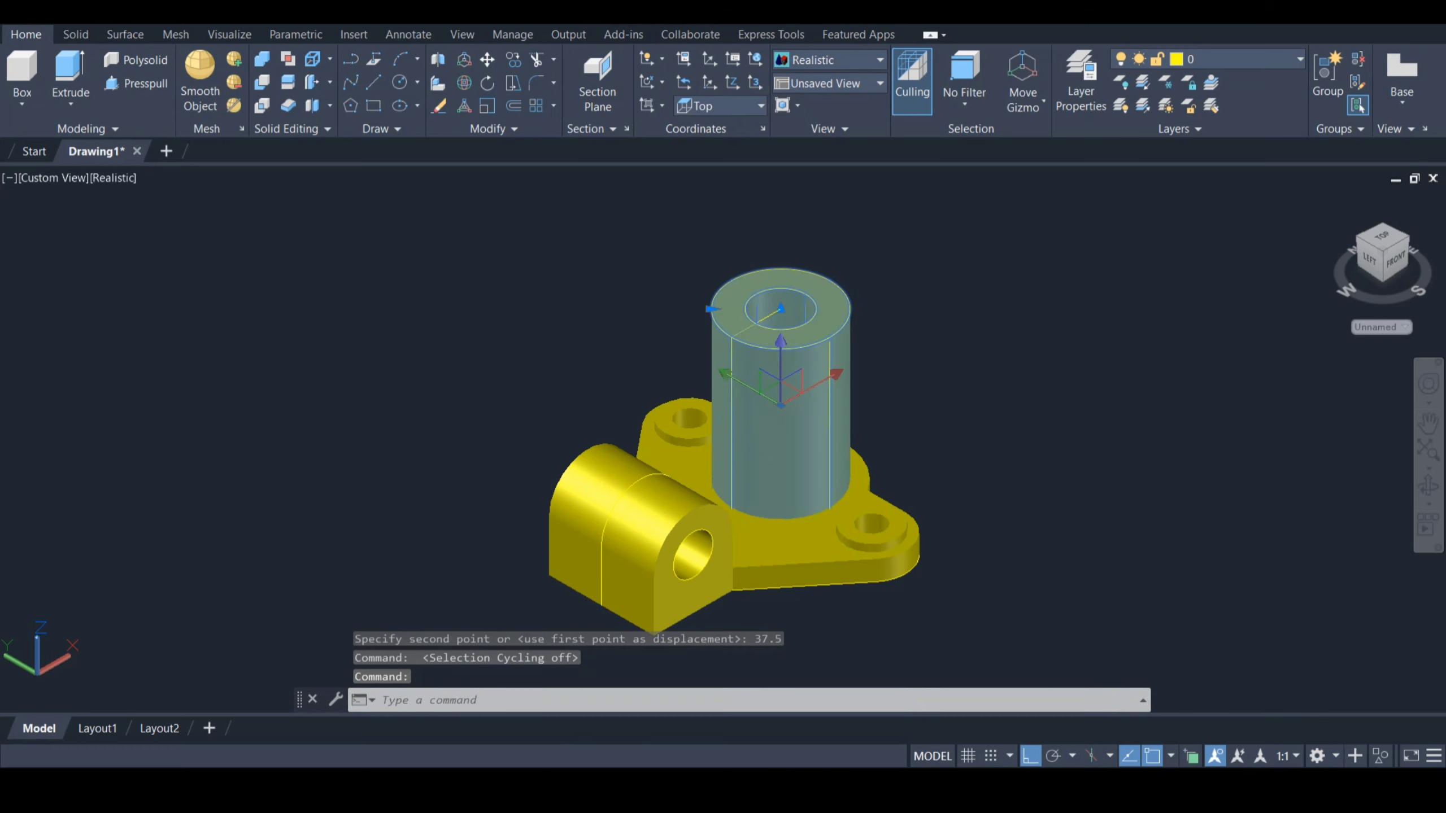
right_click(751, 283)
mouse_move(854, 370)
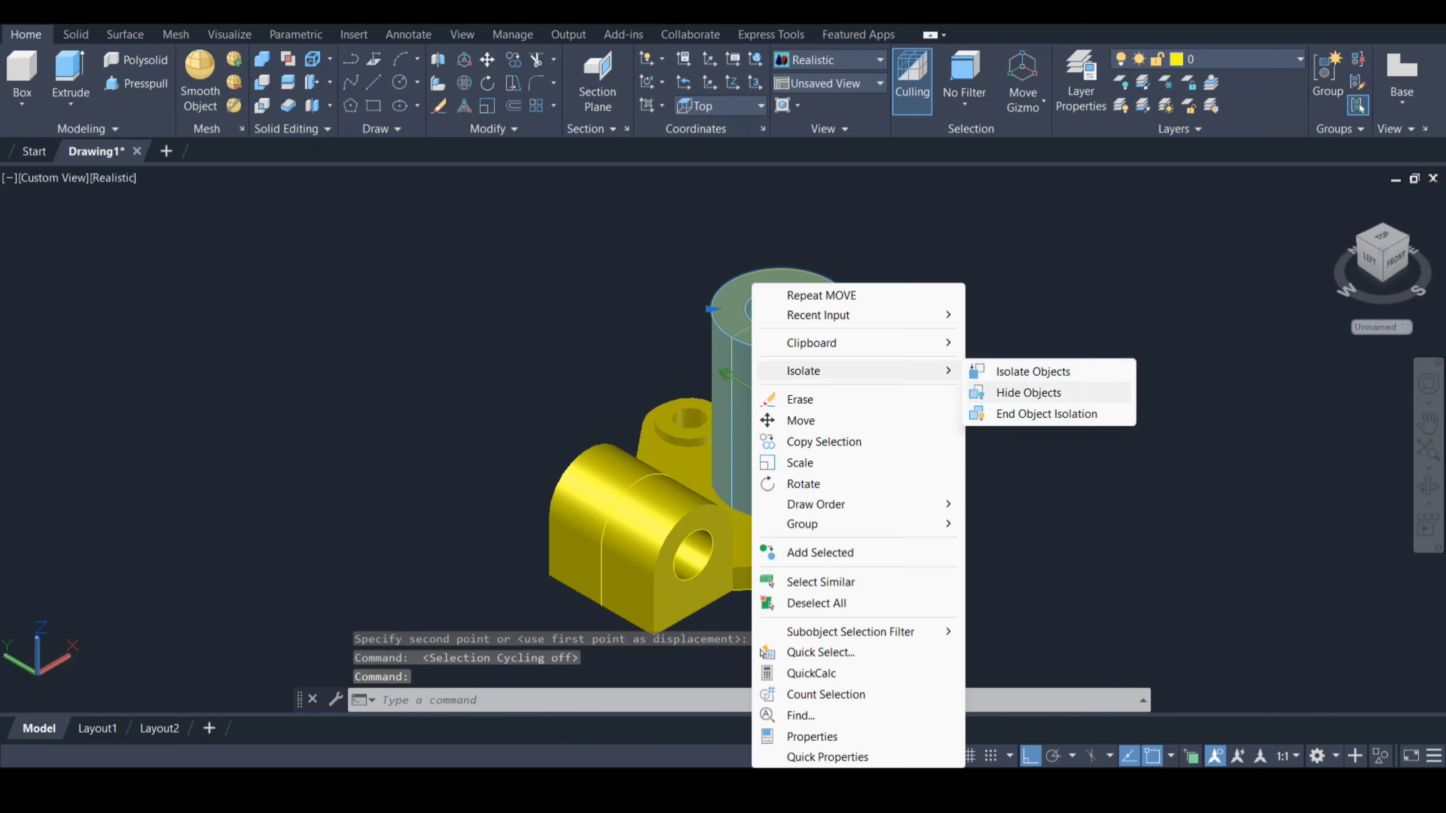
click(1028, 392)
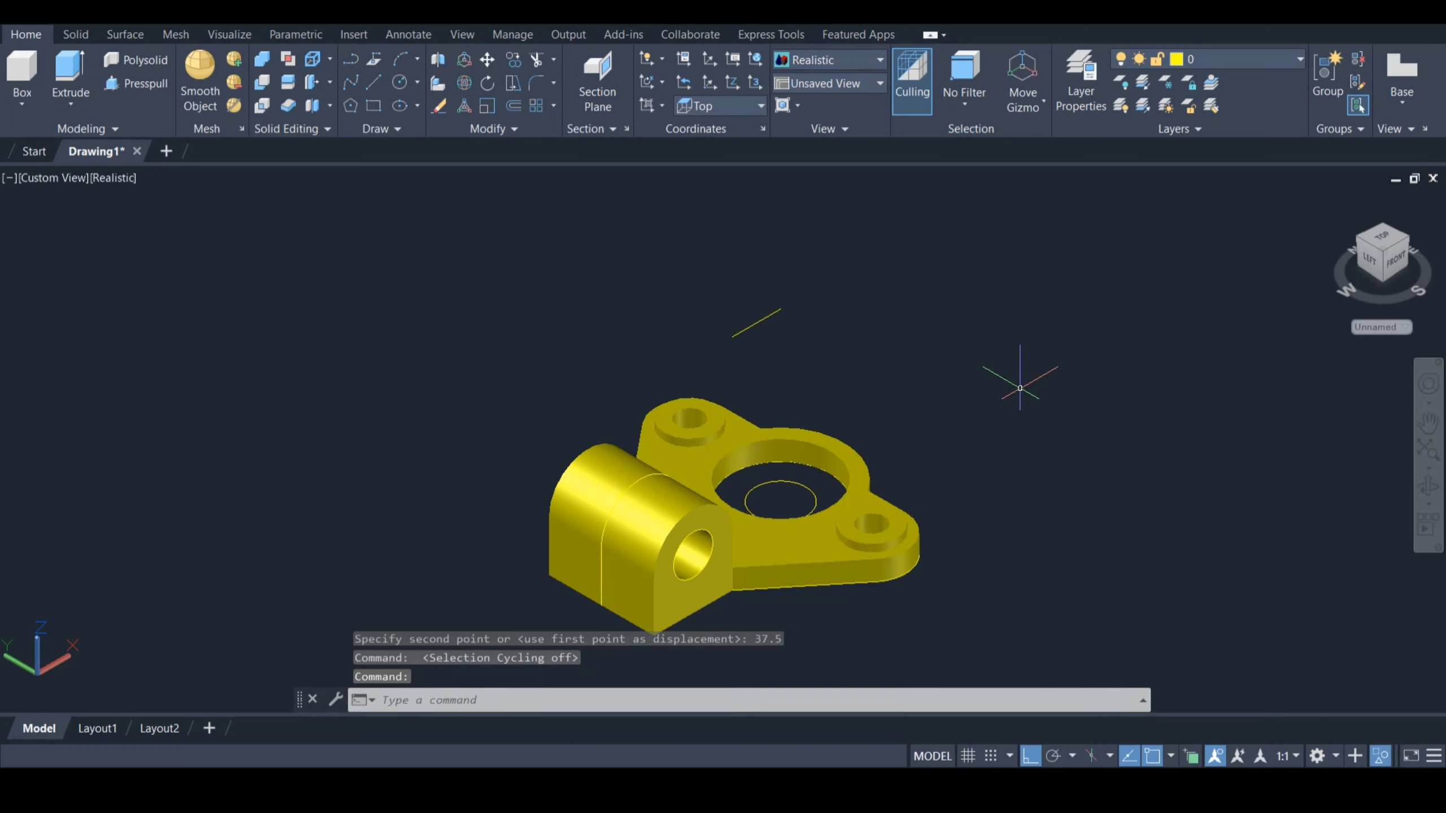
Hide the arched side block solid, keeping its outline and circle on display.
click(655, 517)
right_click(655, 518)
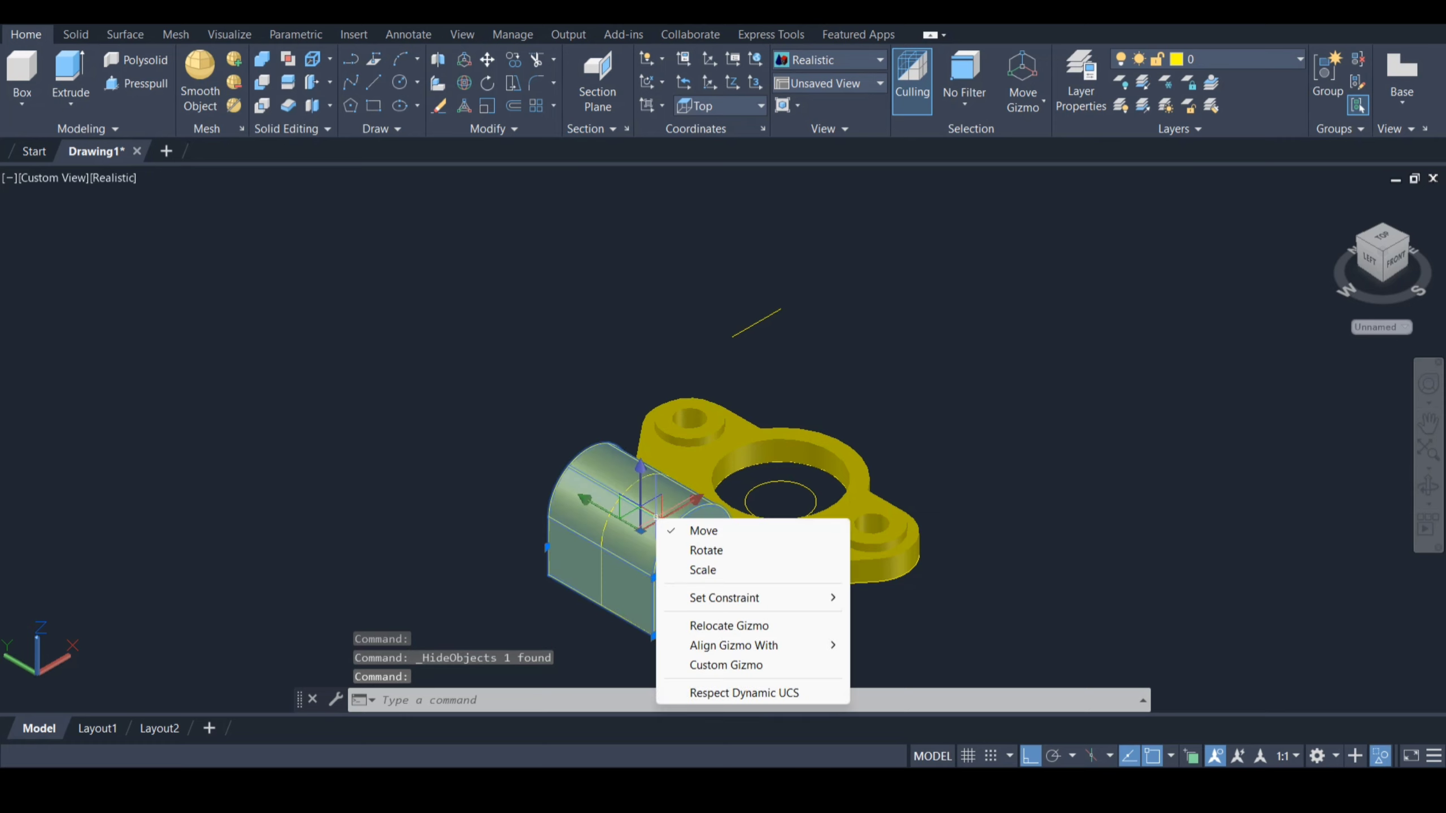
right_click(568, 505)
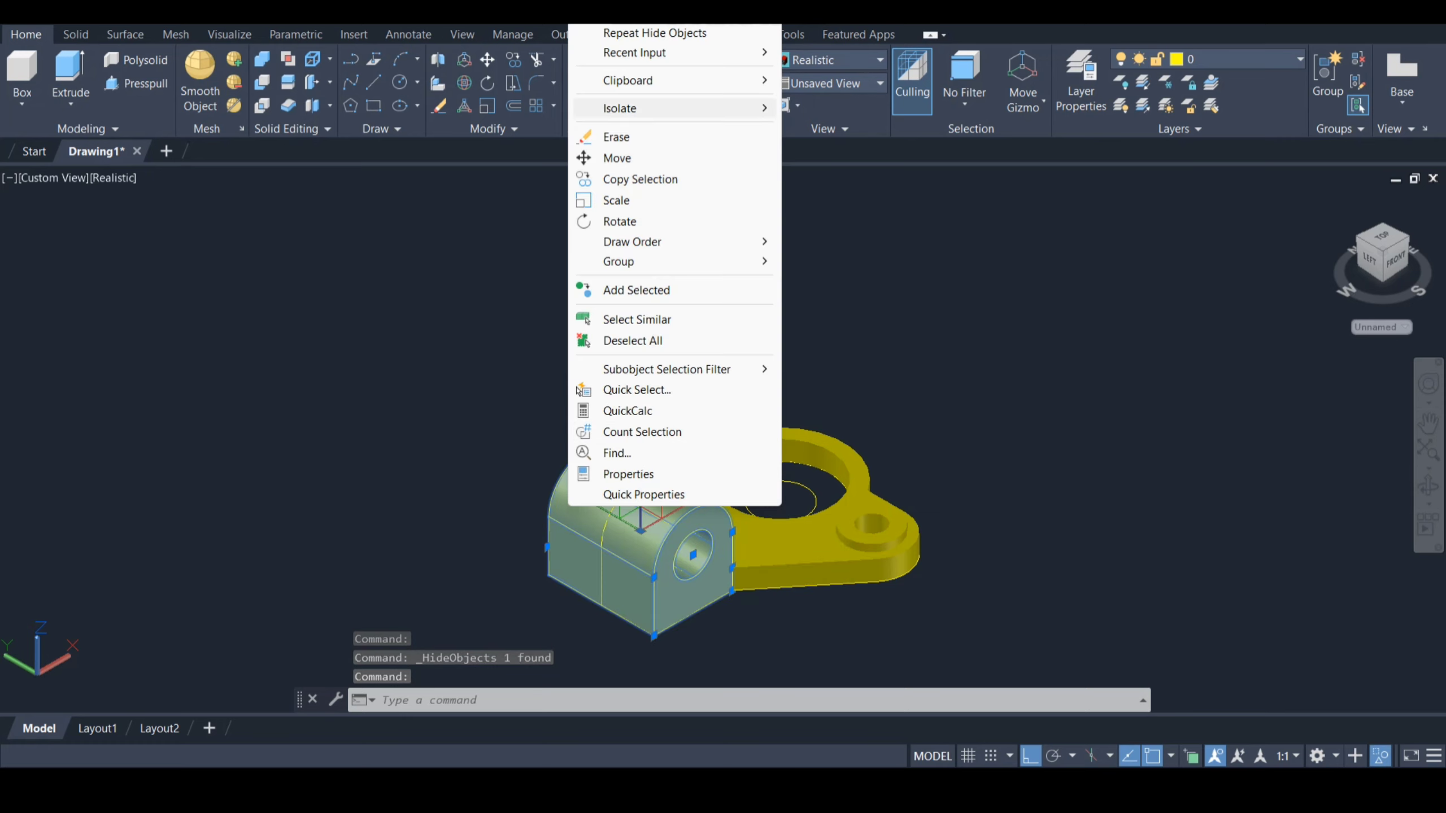
mouse_move(706, 109)
click(844, 130)
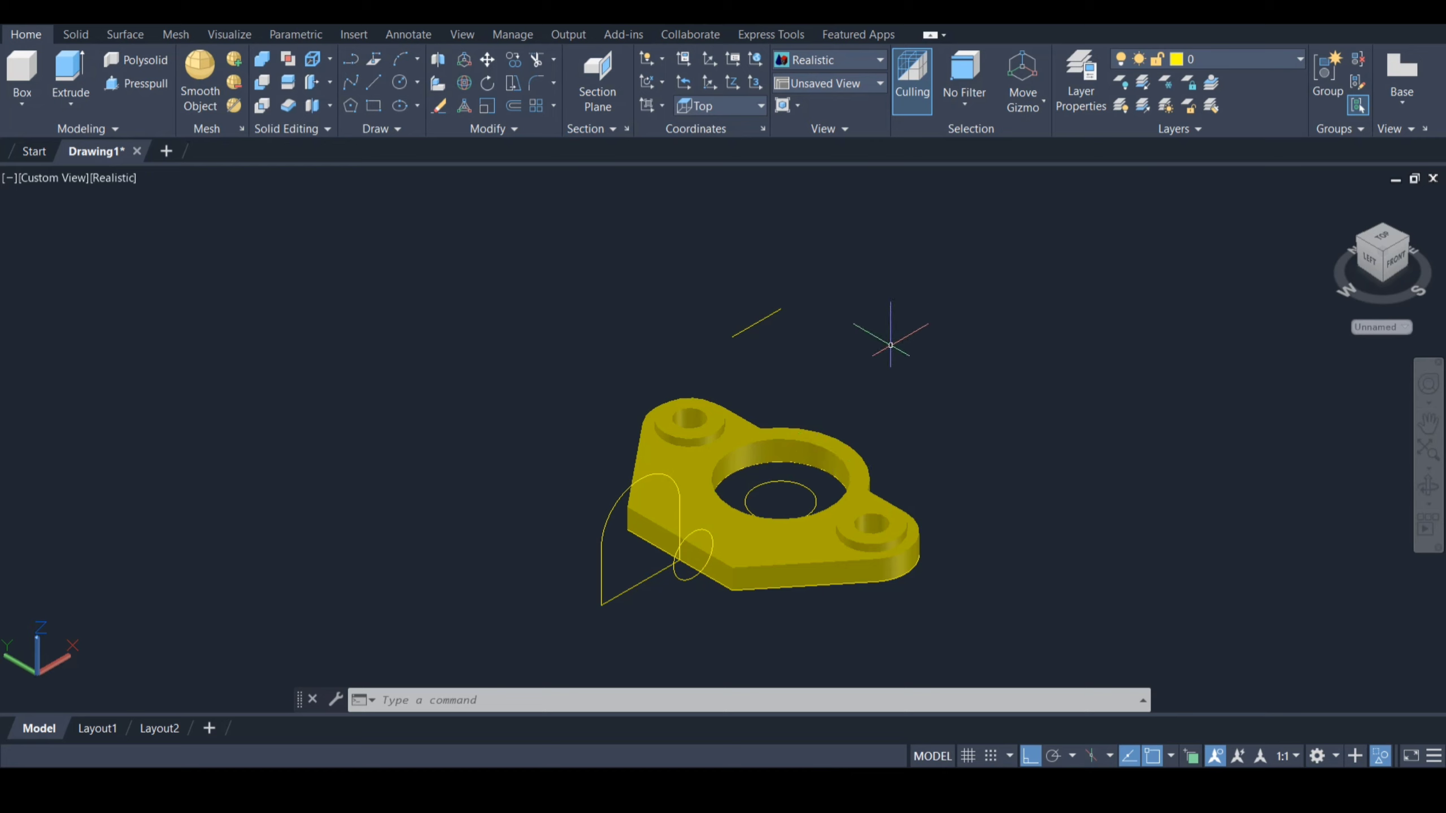
Hide the base plate solid.
click(800, 528)
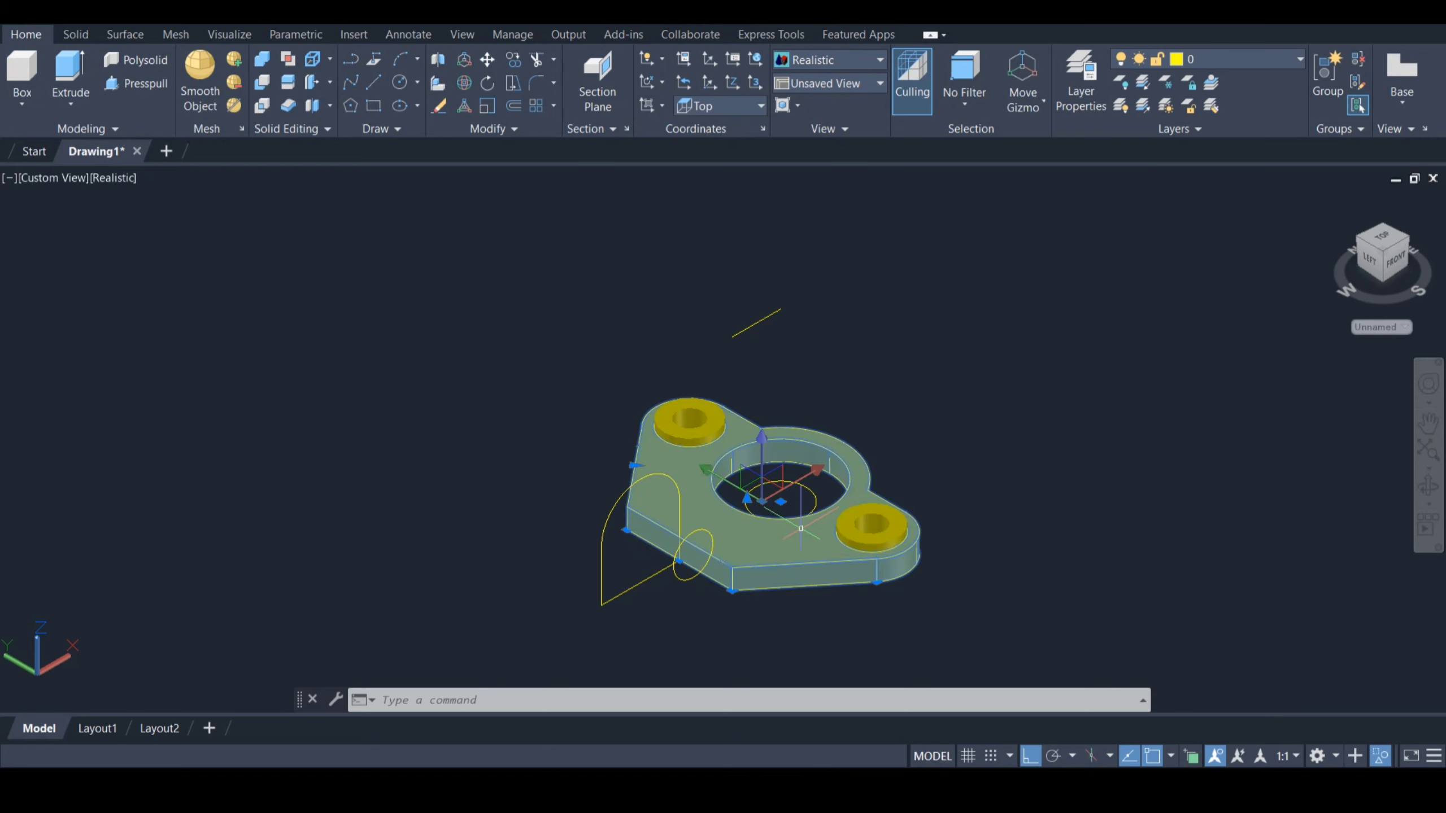
right_click(800, 528)
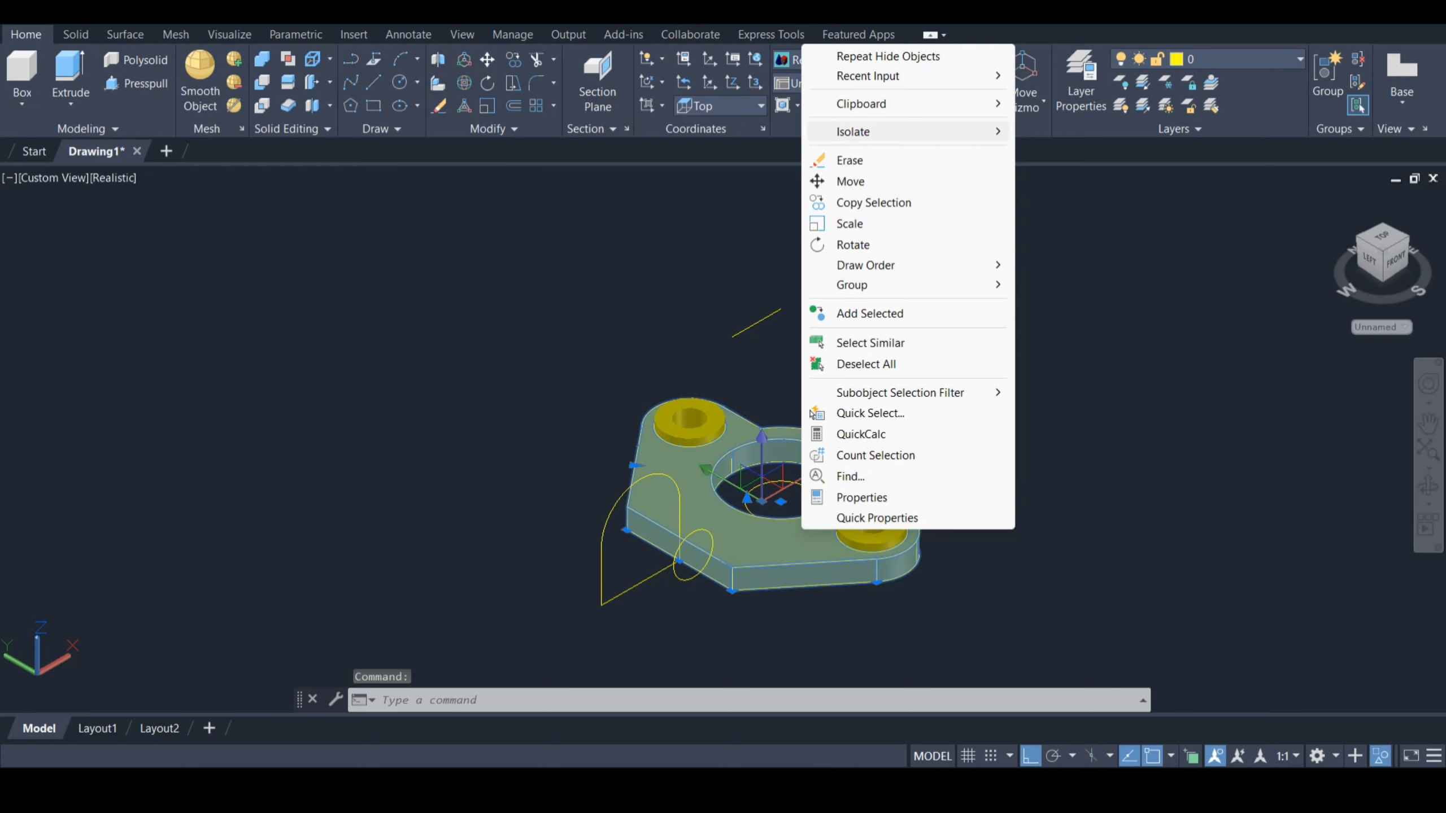
mouse_move(853, 132)
click(1078, 153)
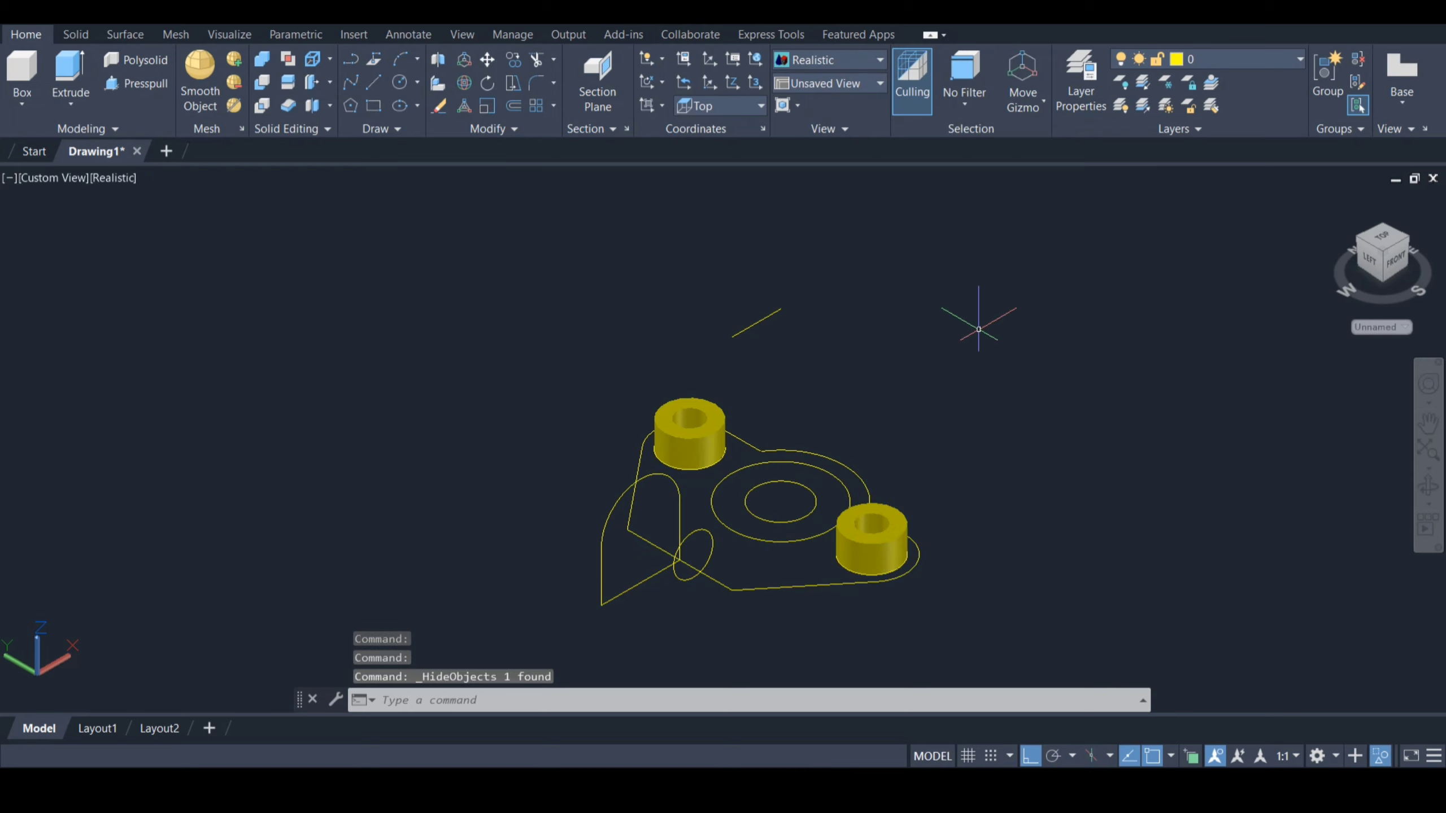
Draw a line from the short upper line's outer end to a tangent point on the arched outline.
text(l)
key(Return)
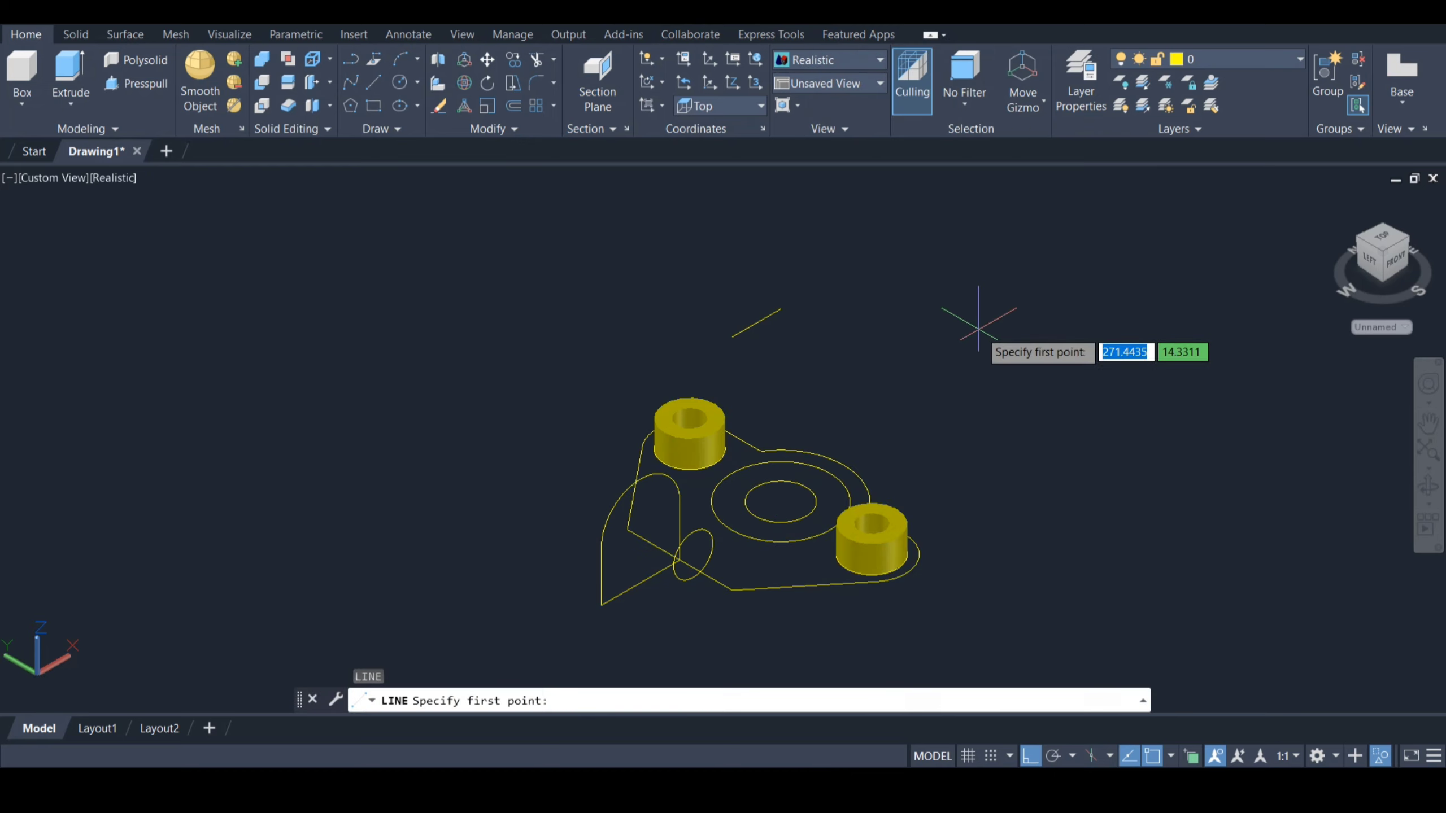
click(732, 339)
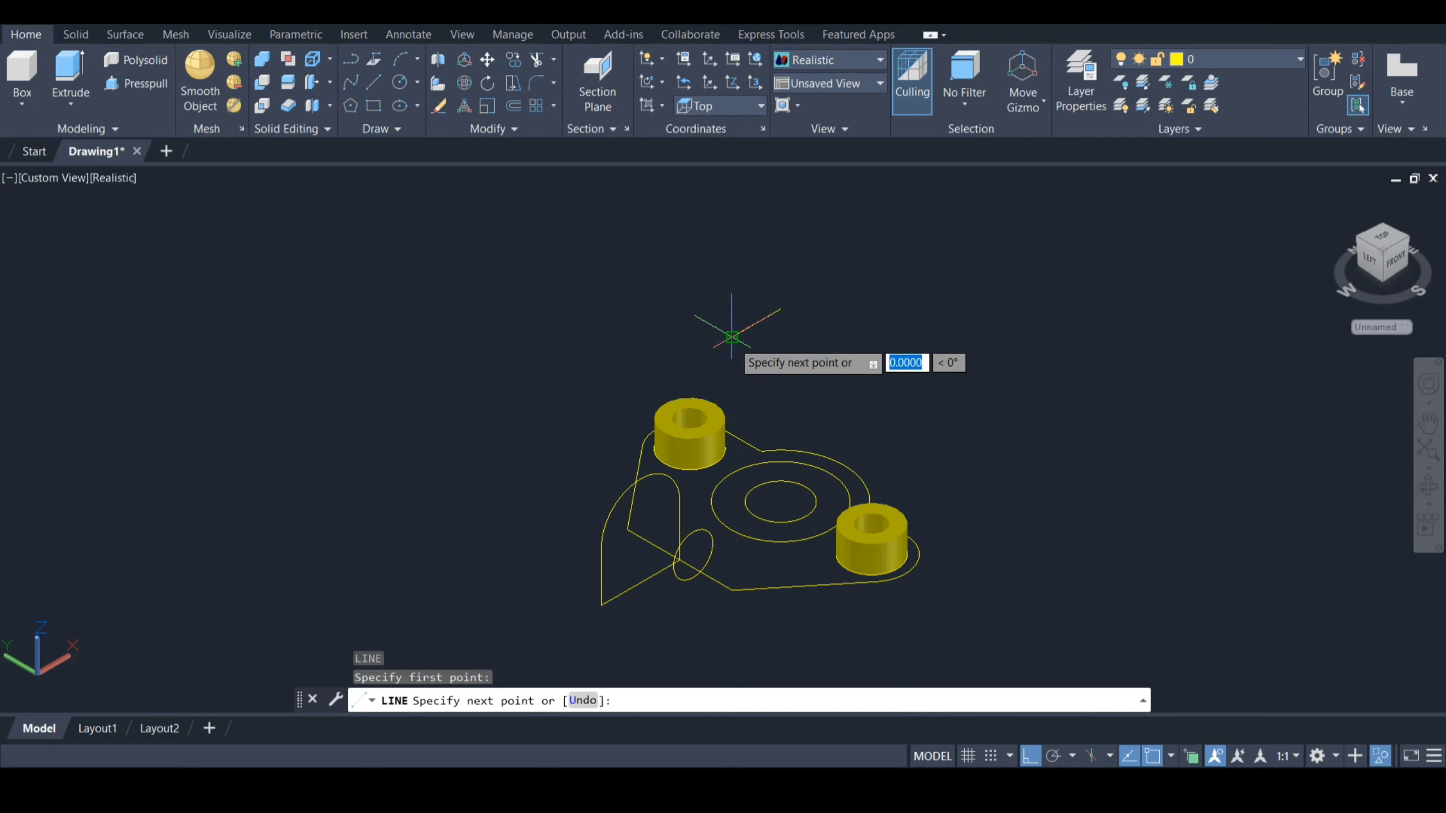
click(618, 501)
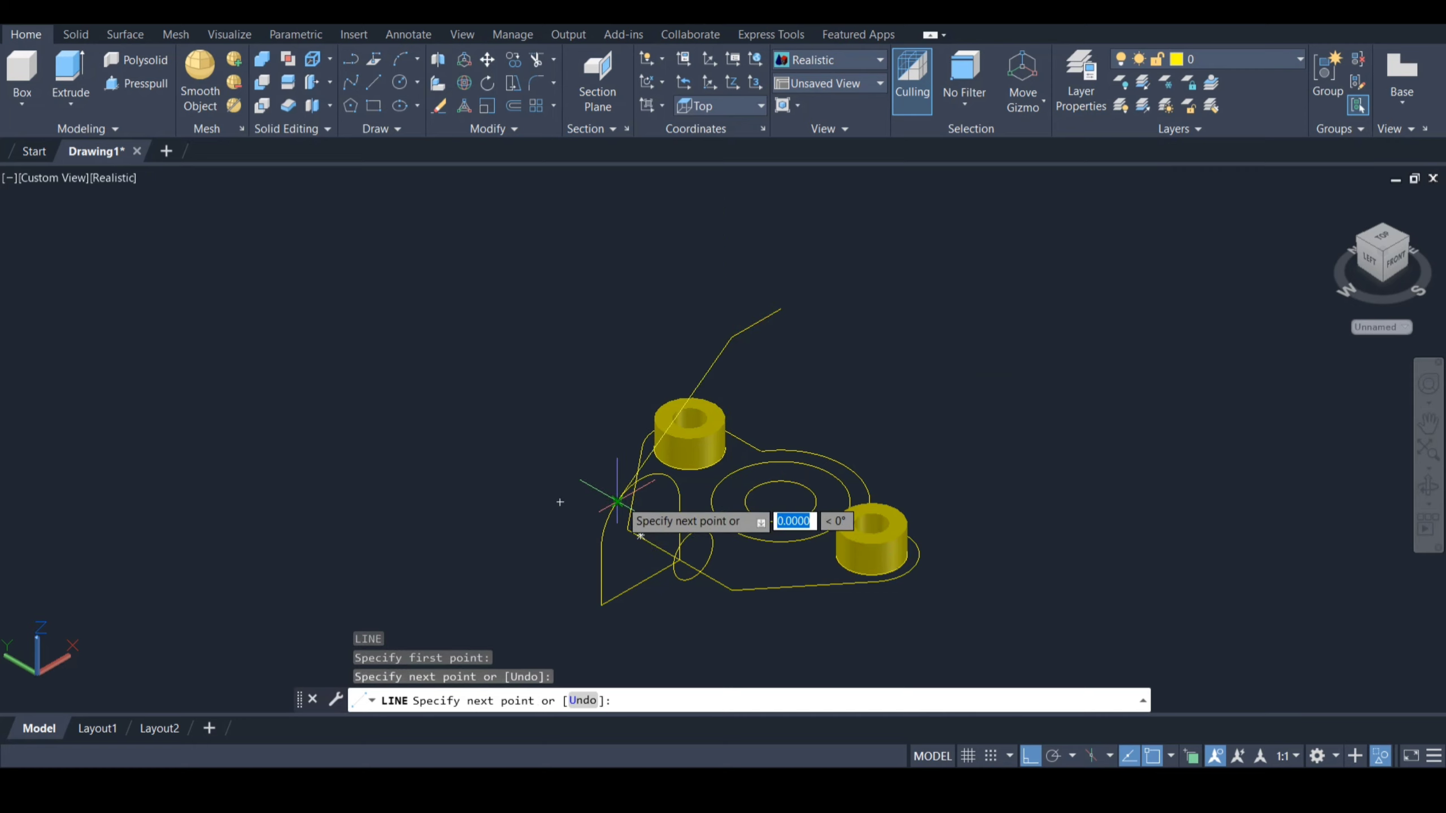
key(Escape)
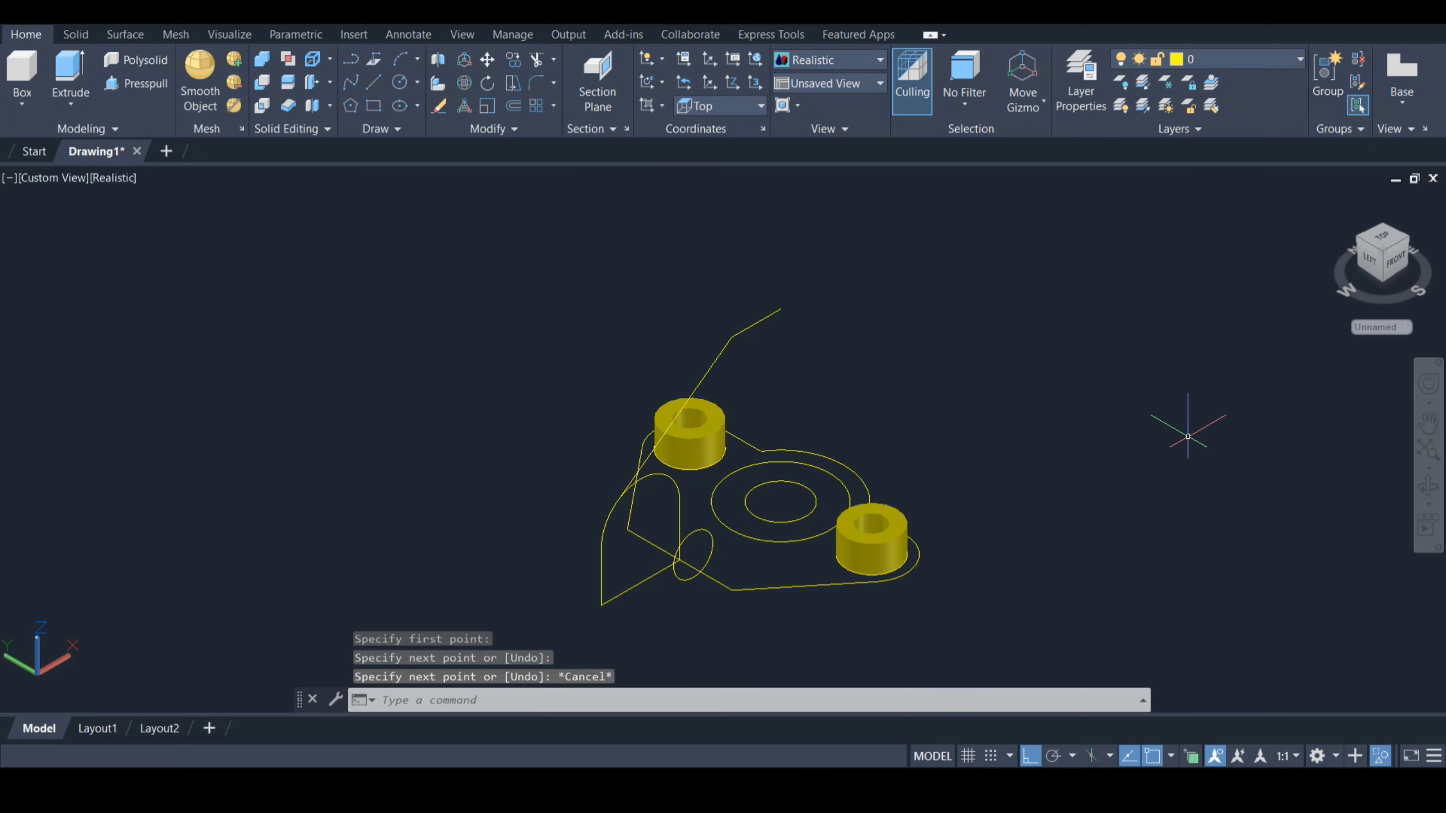
Switch the model to the Front view with the whole rib profile in sight.
click(1428, 486)
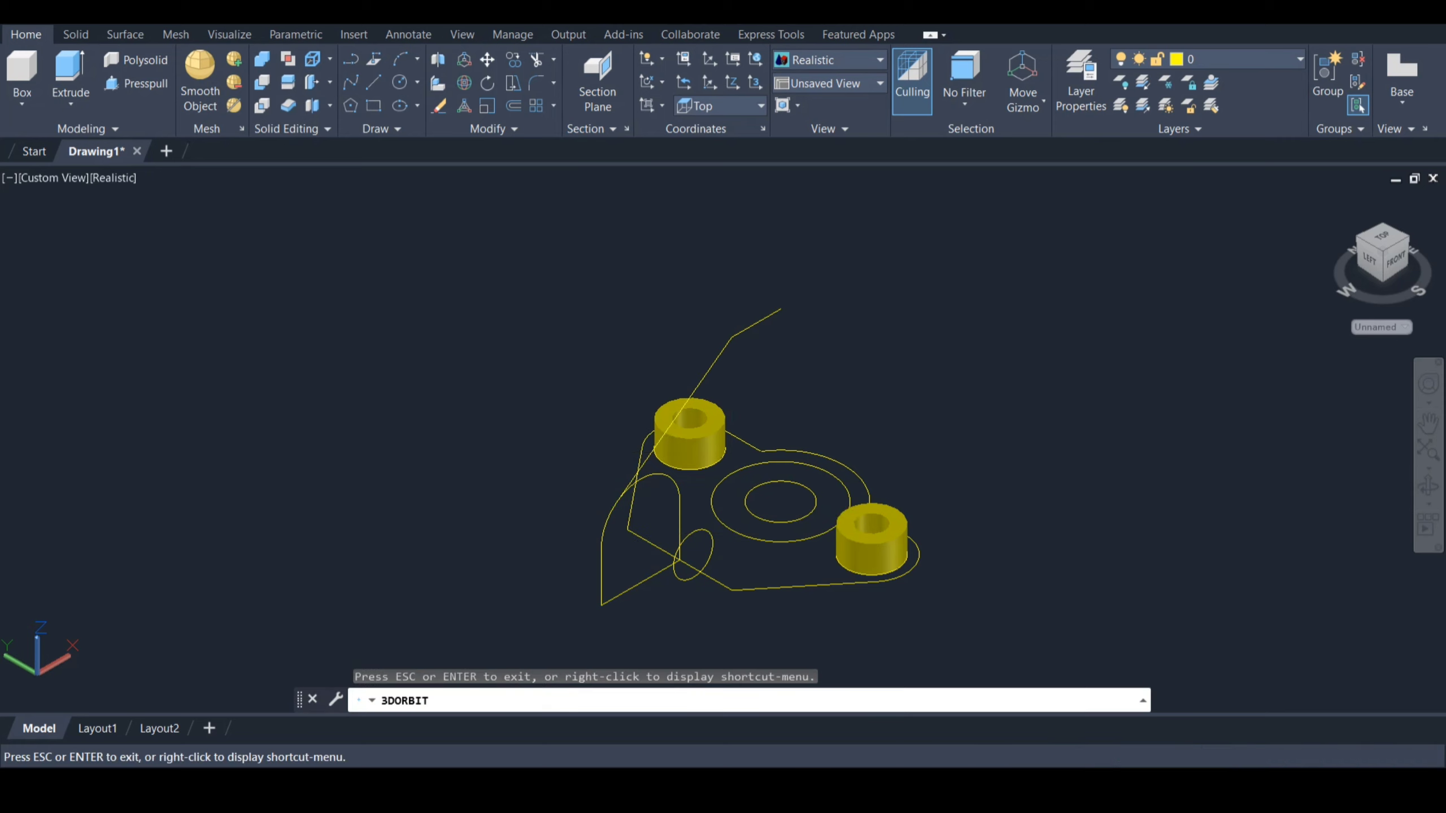
drag(808, 456, 680, 426)
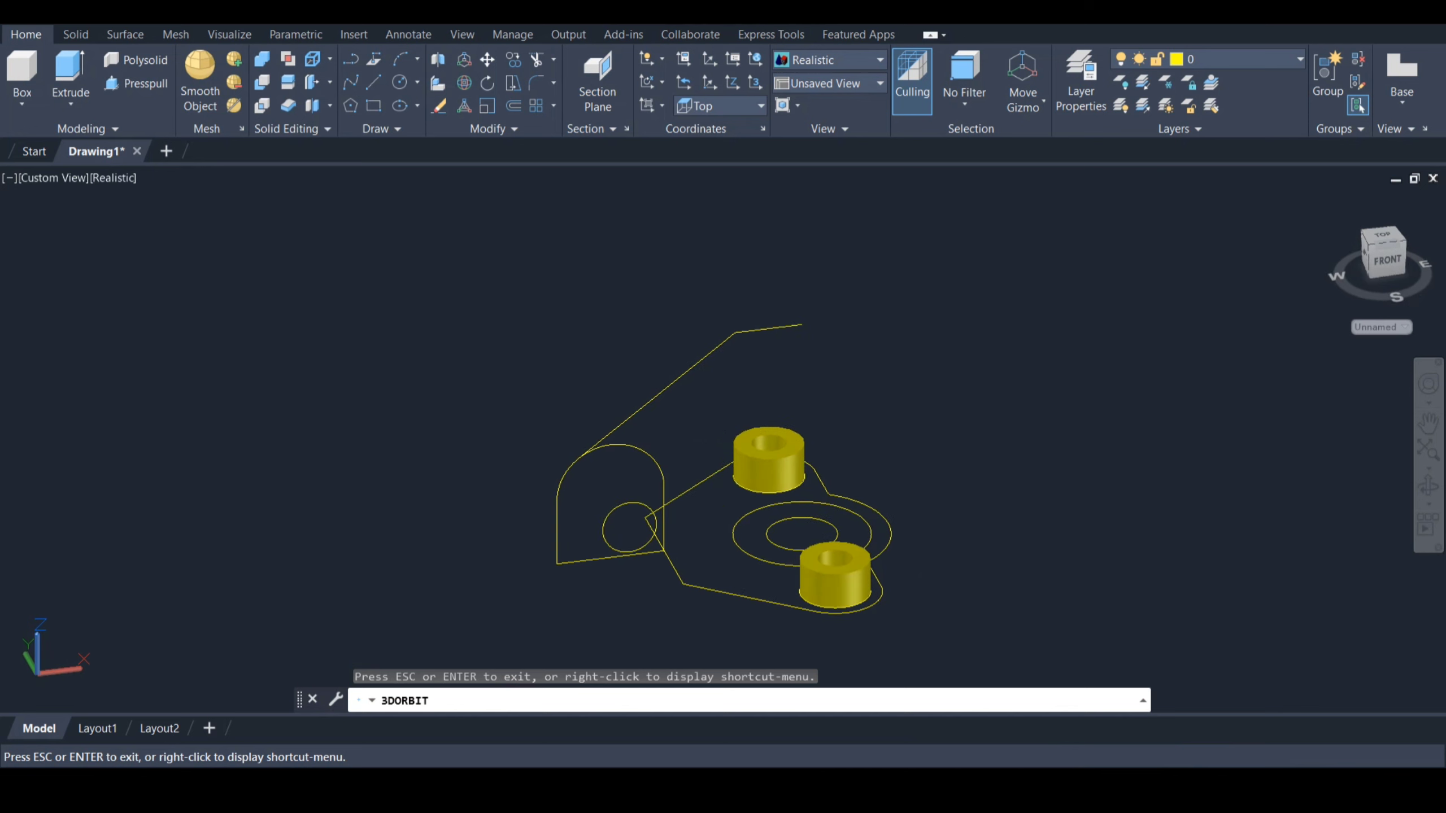
key(Escape)
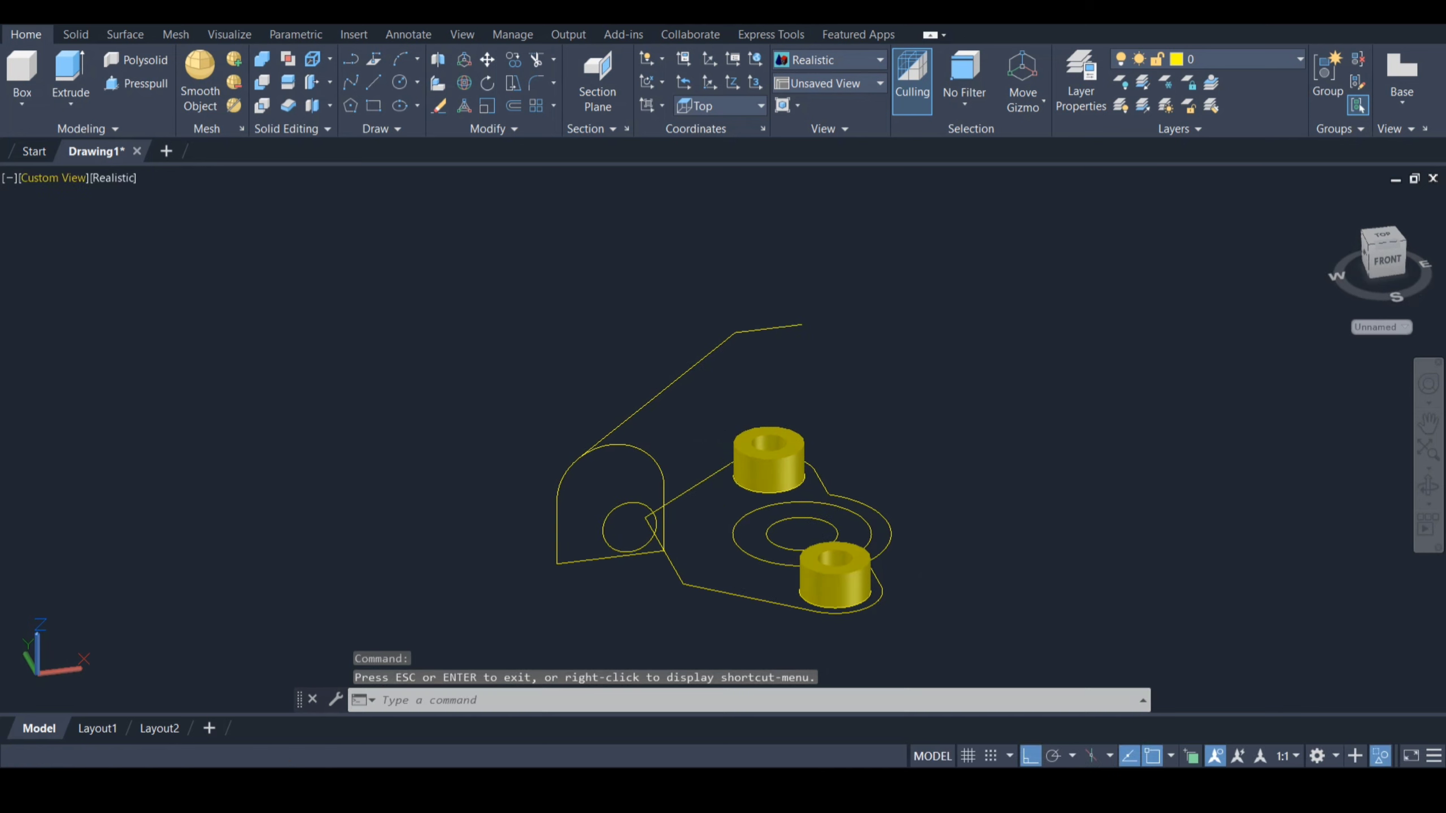
click(55, 178)
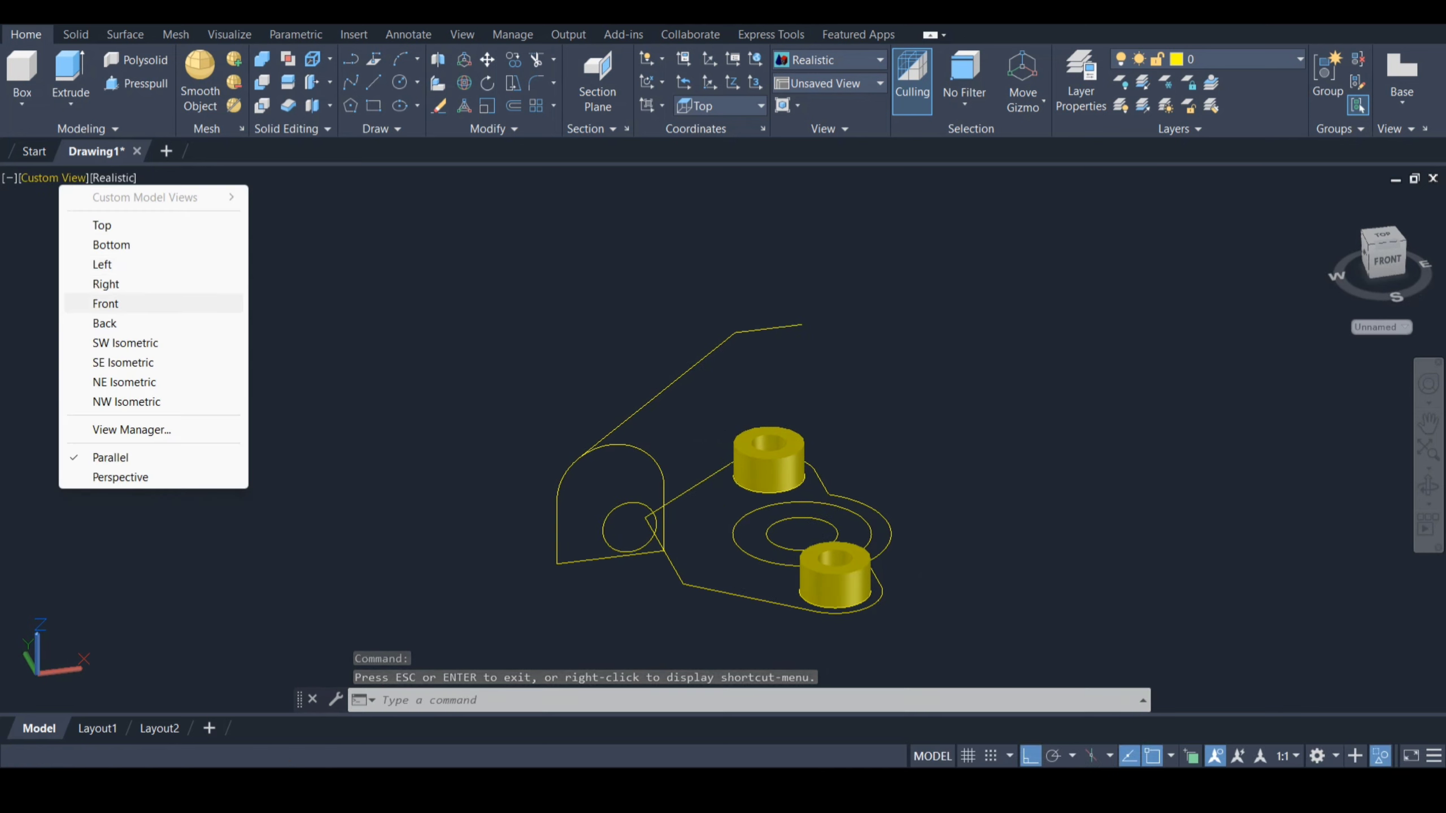
click(105, 303)
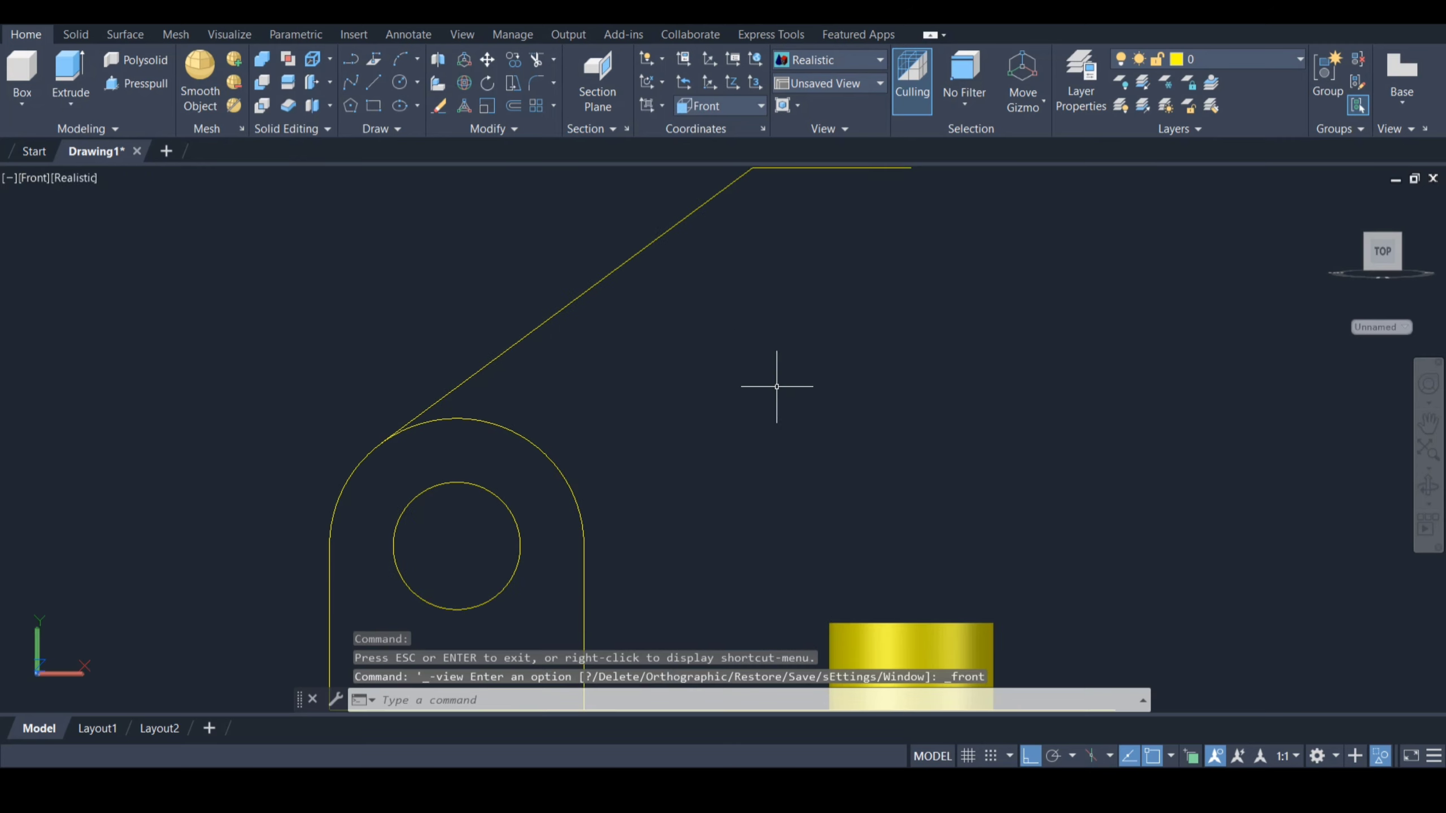
scroll(776, 386, down, 3)
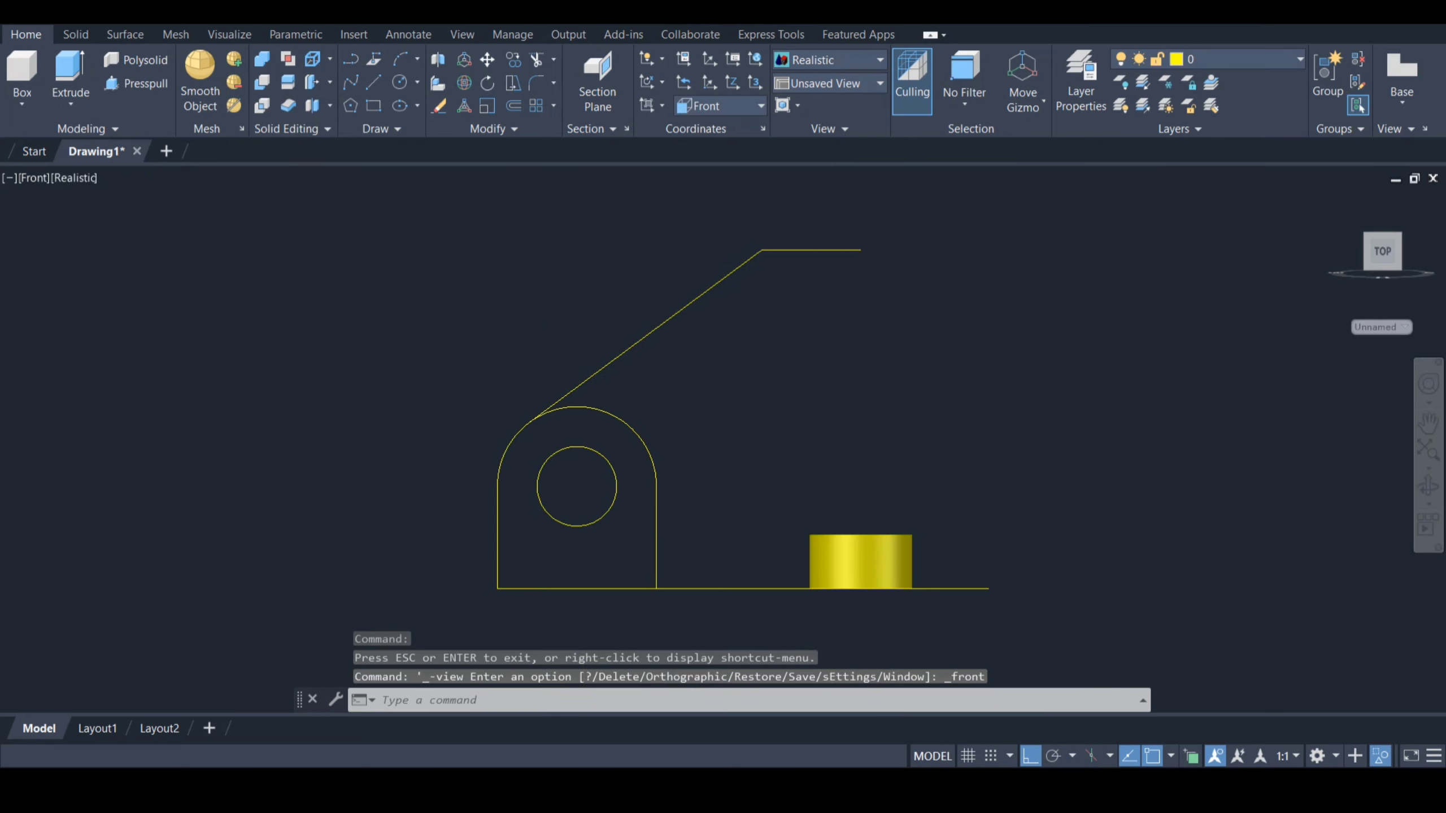
From the upper end of the sloping line, draw a line 105 straight down and 37 across to the arched outline.
text(l)
key(Return)
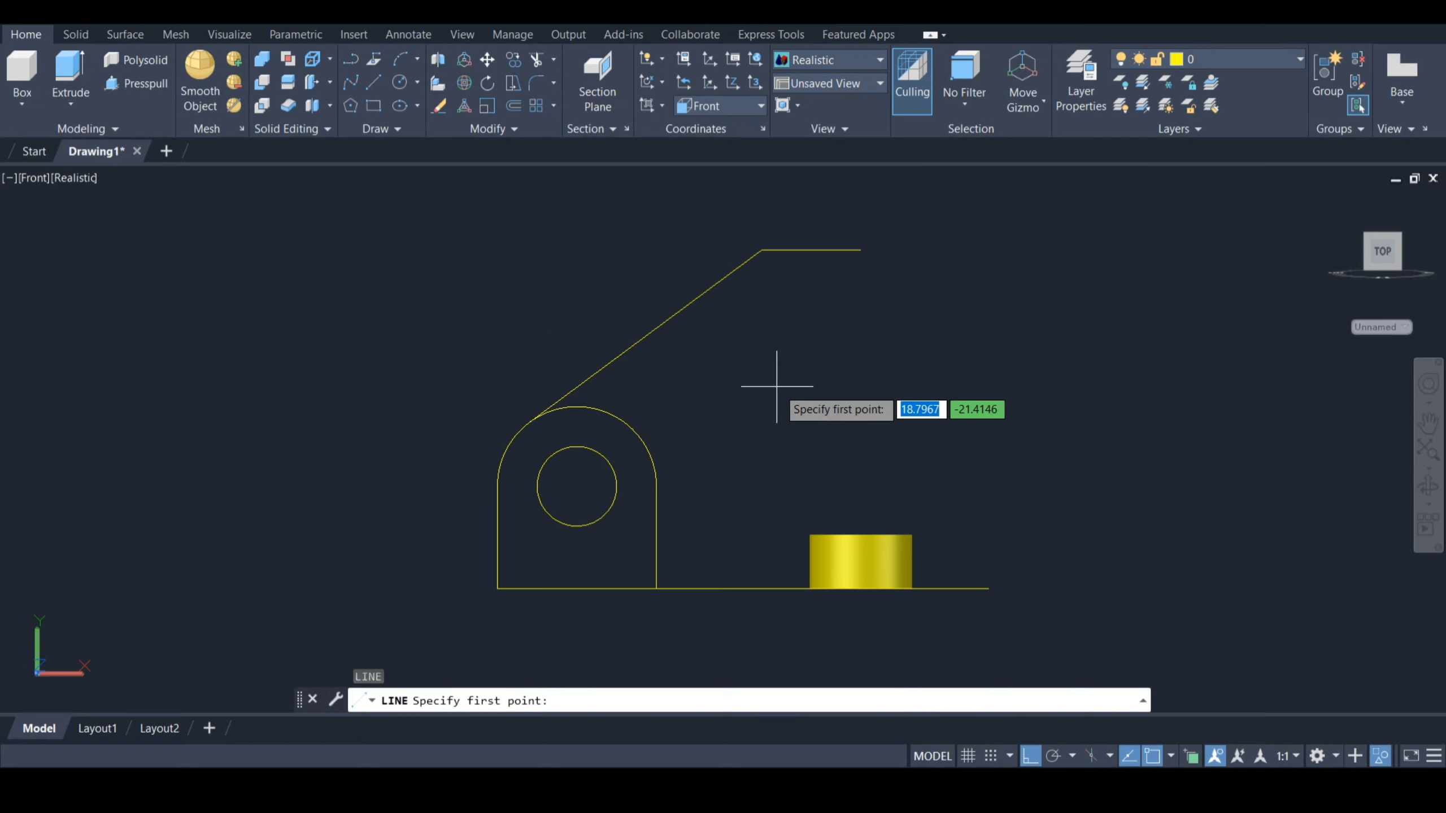
click(760, 256)
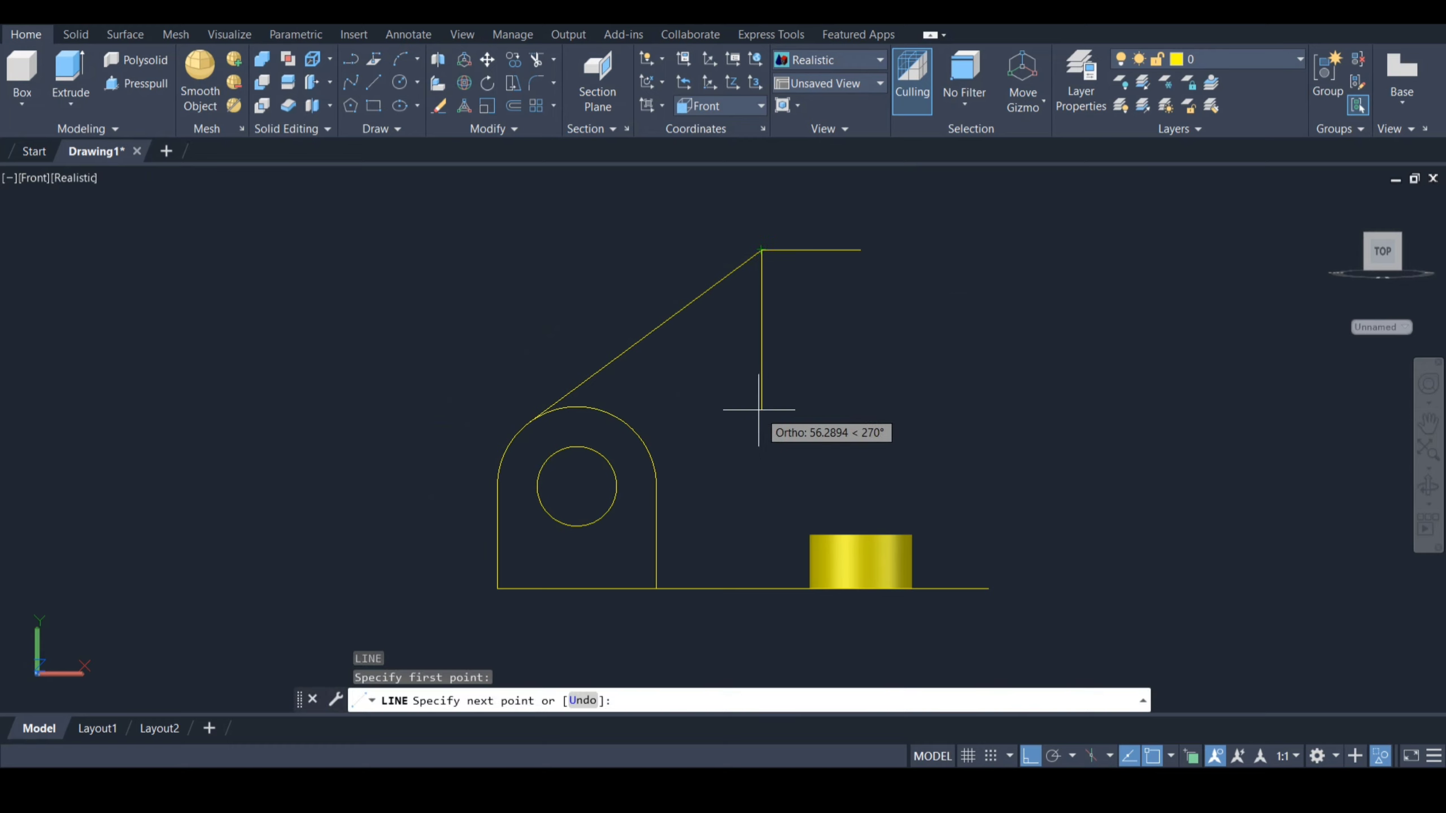
text(105)
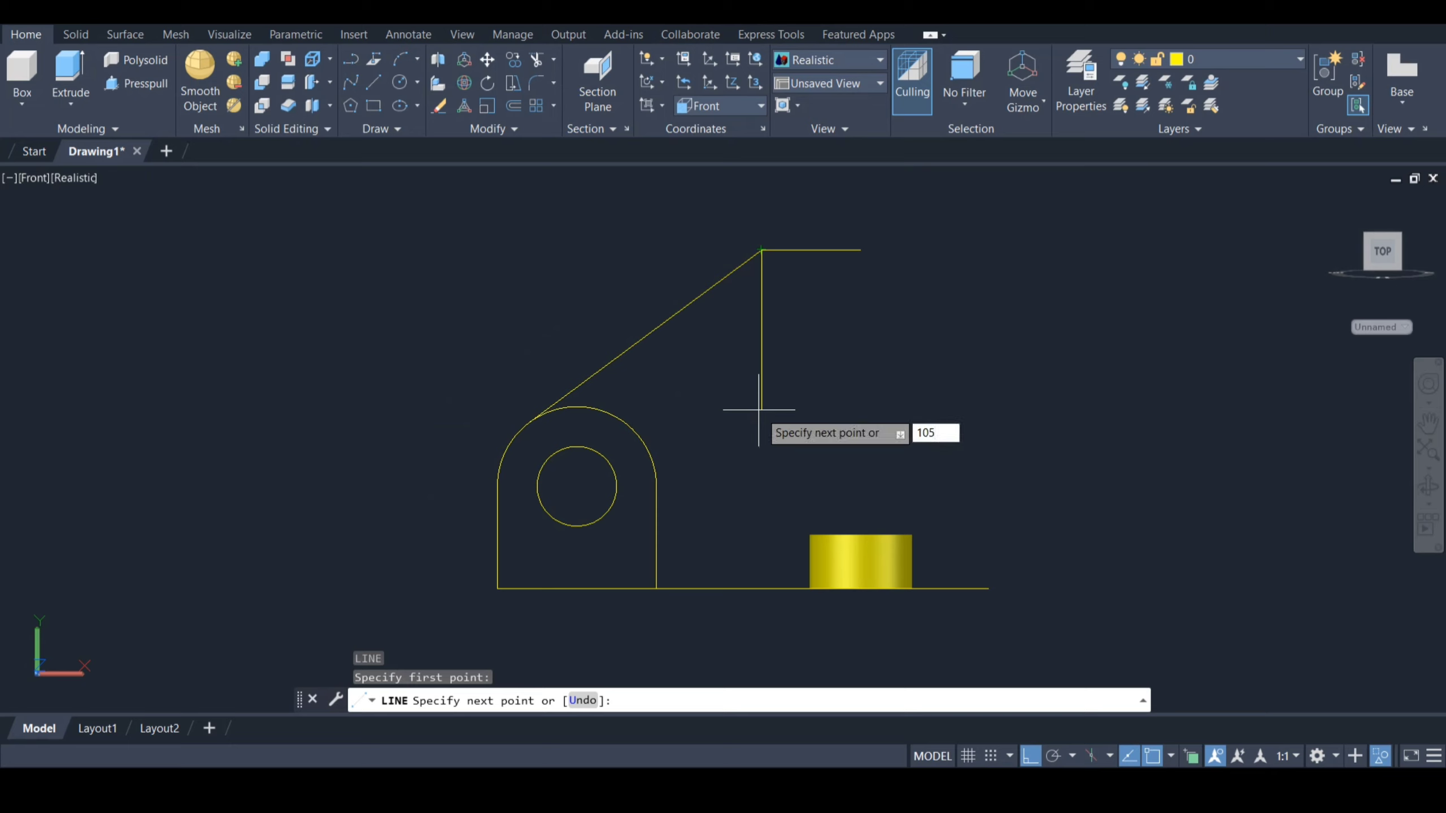
key(Return)
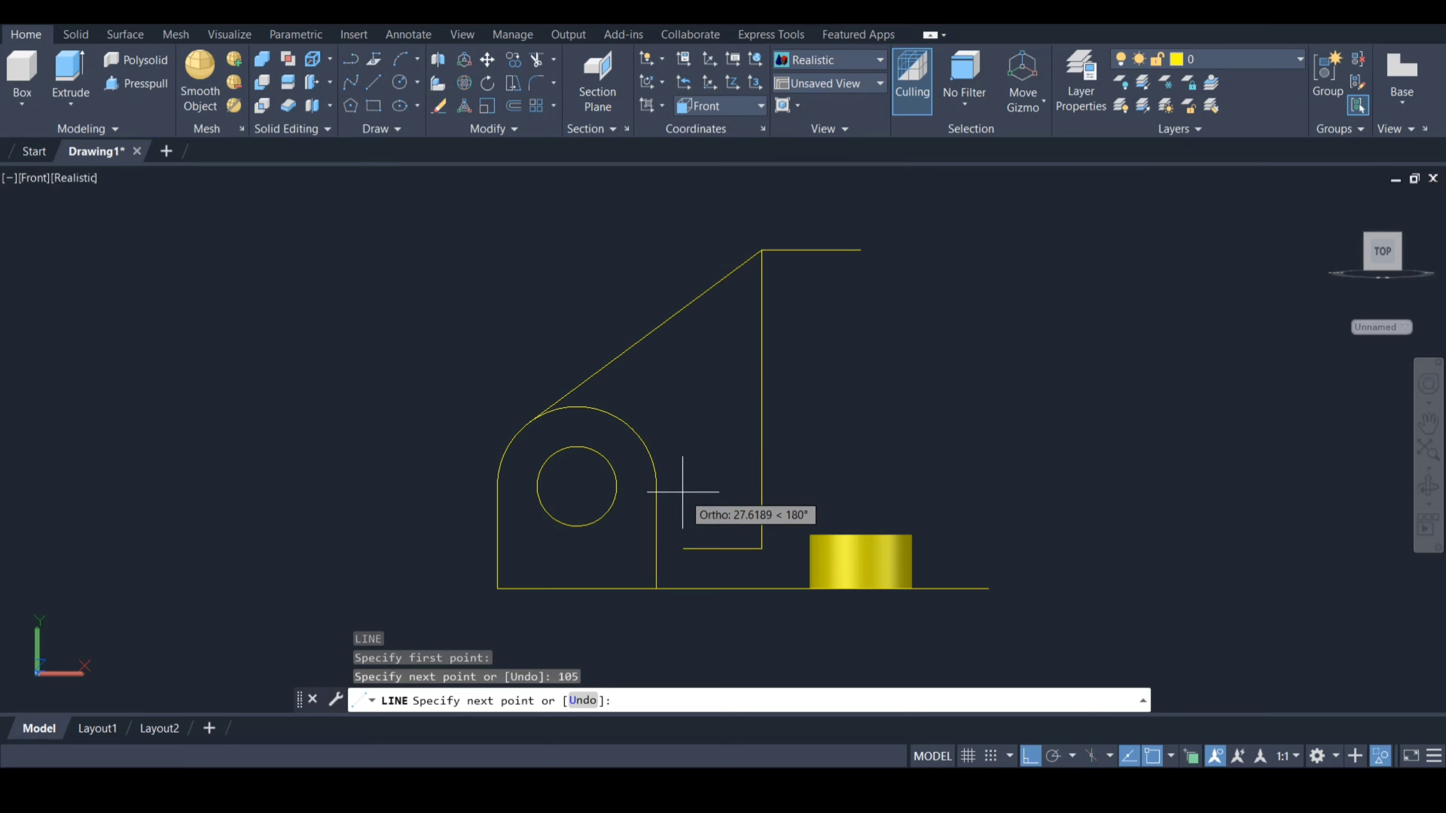
text(37)
key(Return)
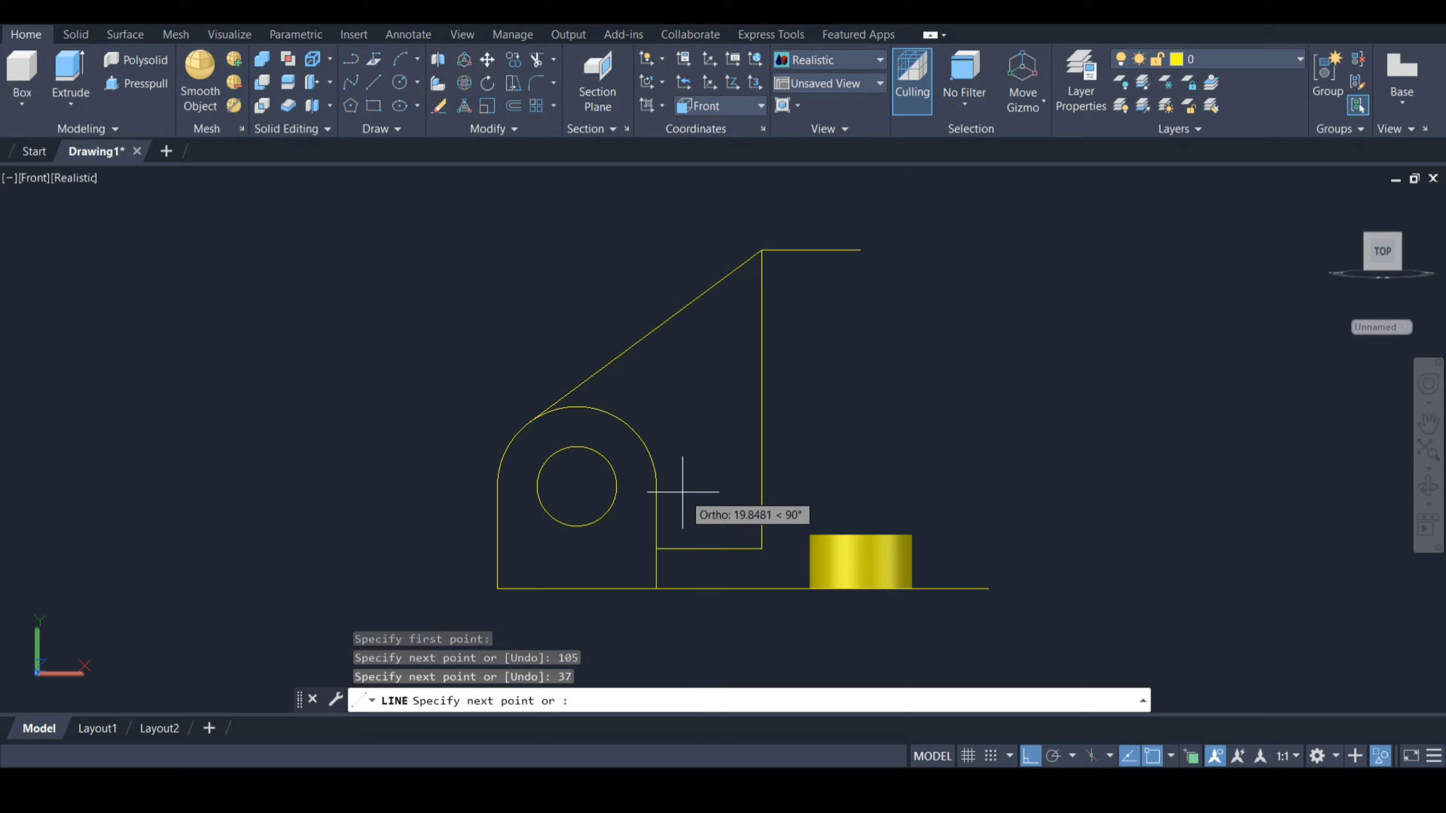
key(Escape)
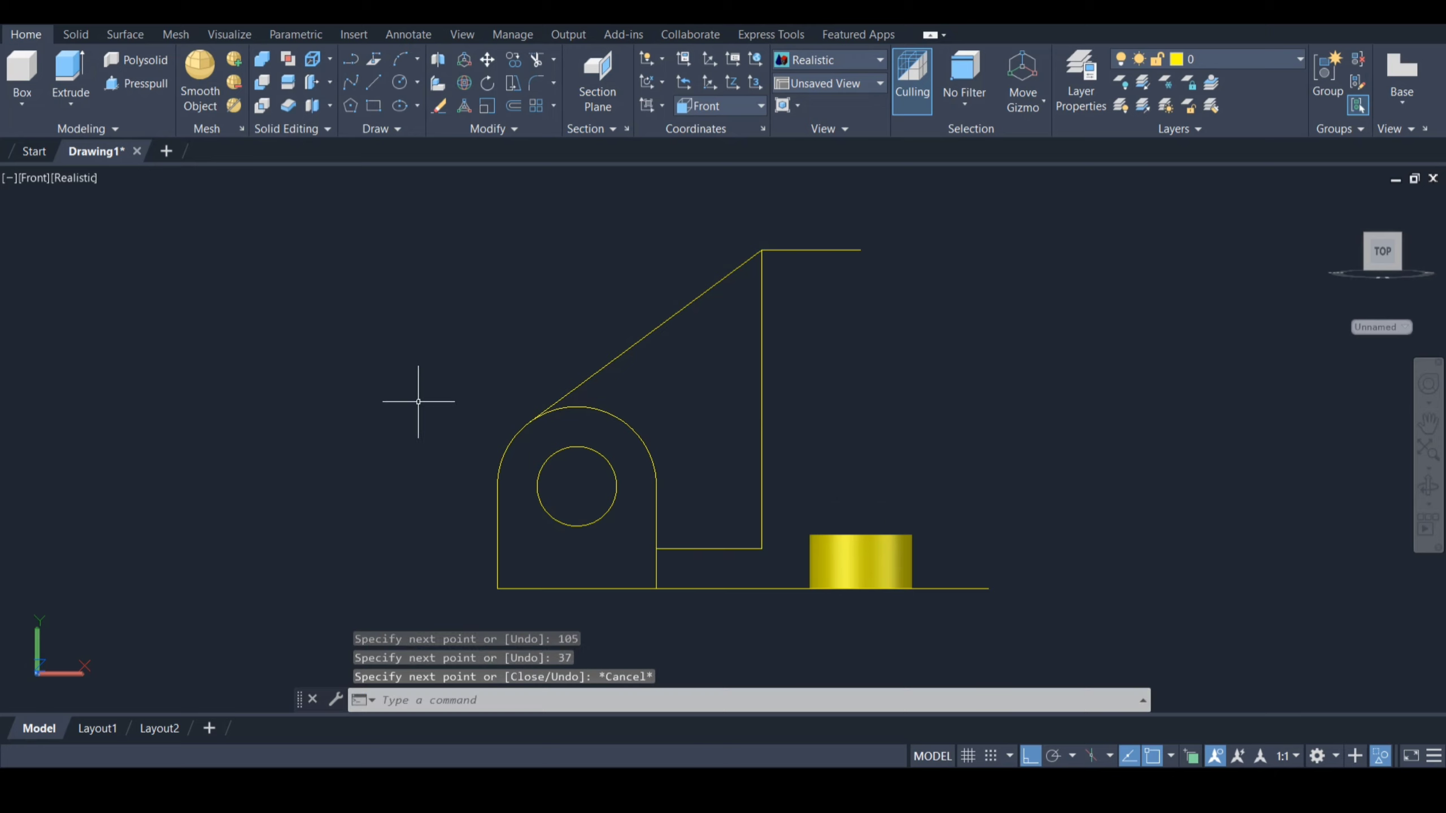
Break the arched outline from the short bottom line's end to the sloping line's tangent point, removing its outer and bottom portion.
text(BR)
key(Return)
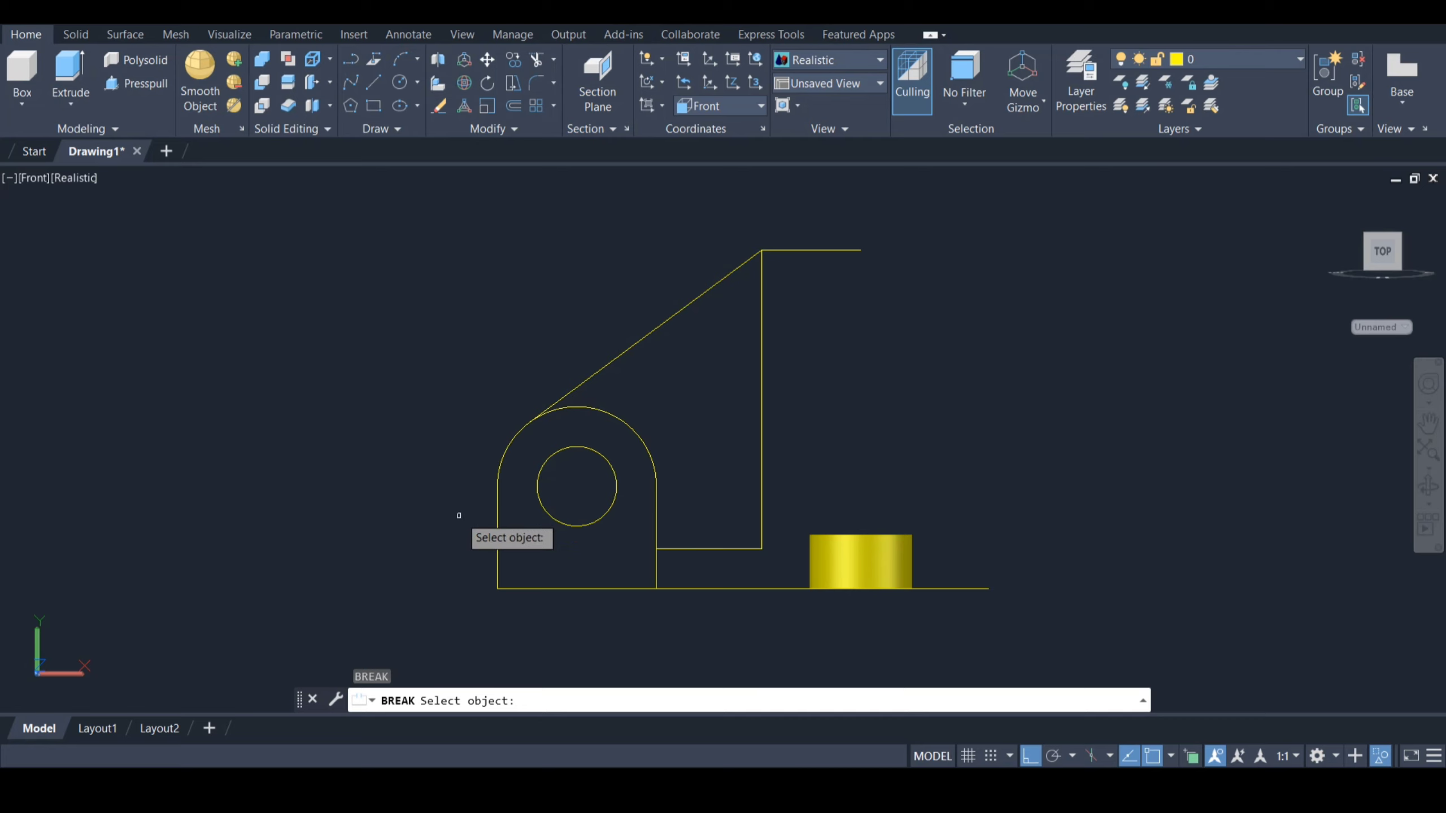
click(498, 526)
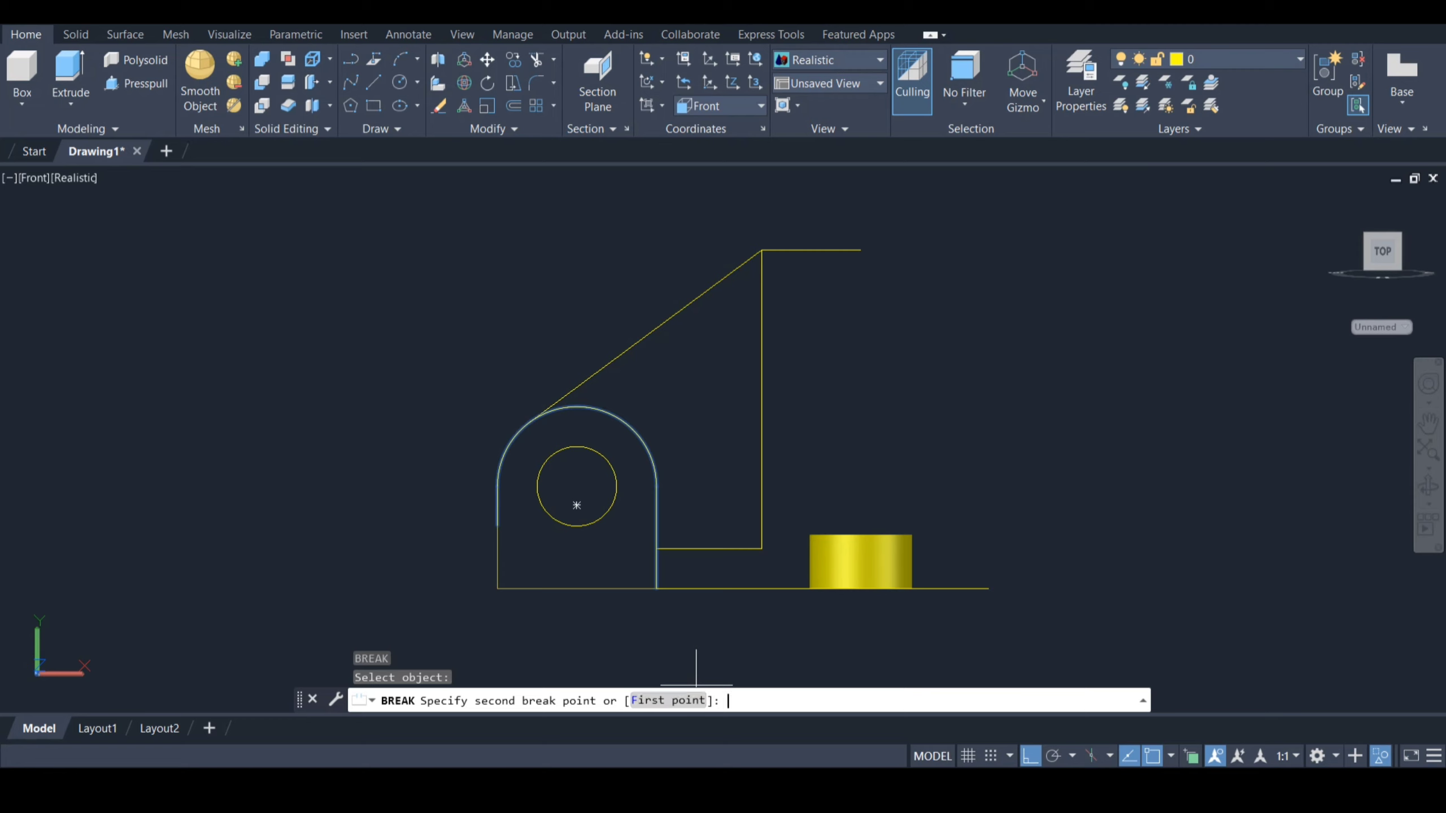
click(667, 700)
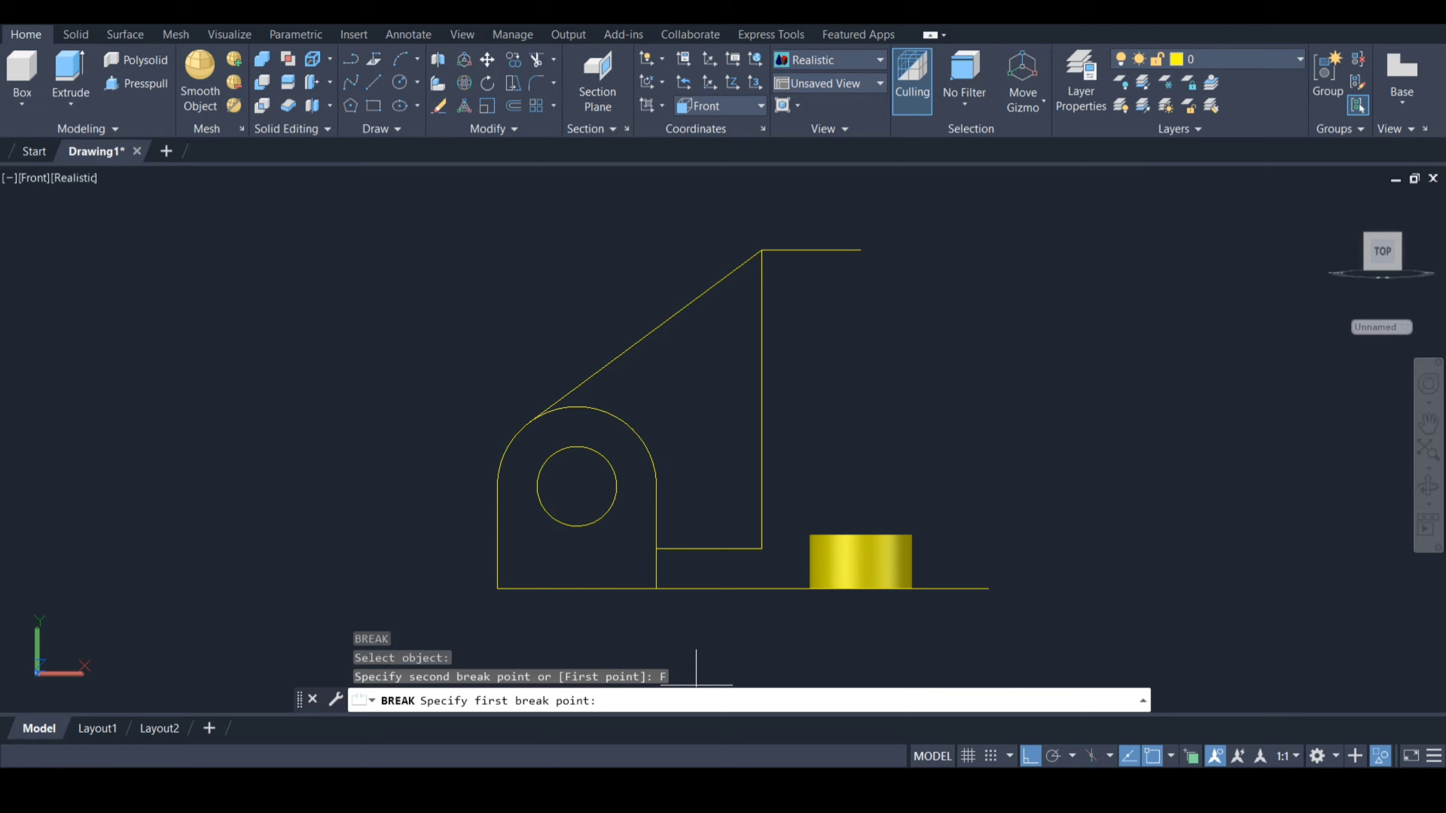
click(656, 548)
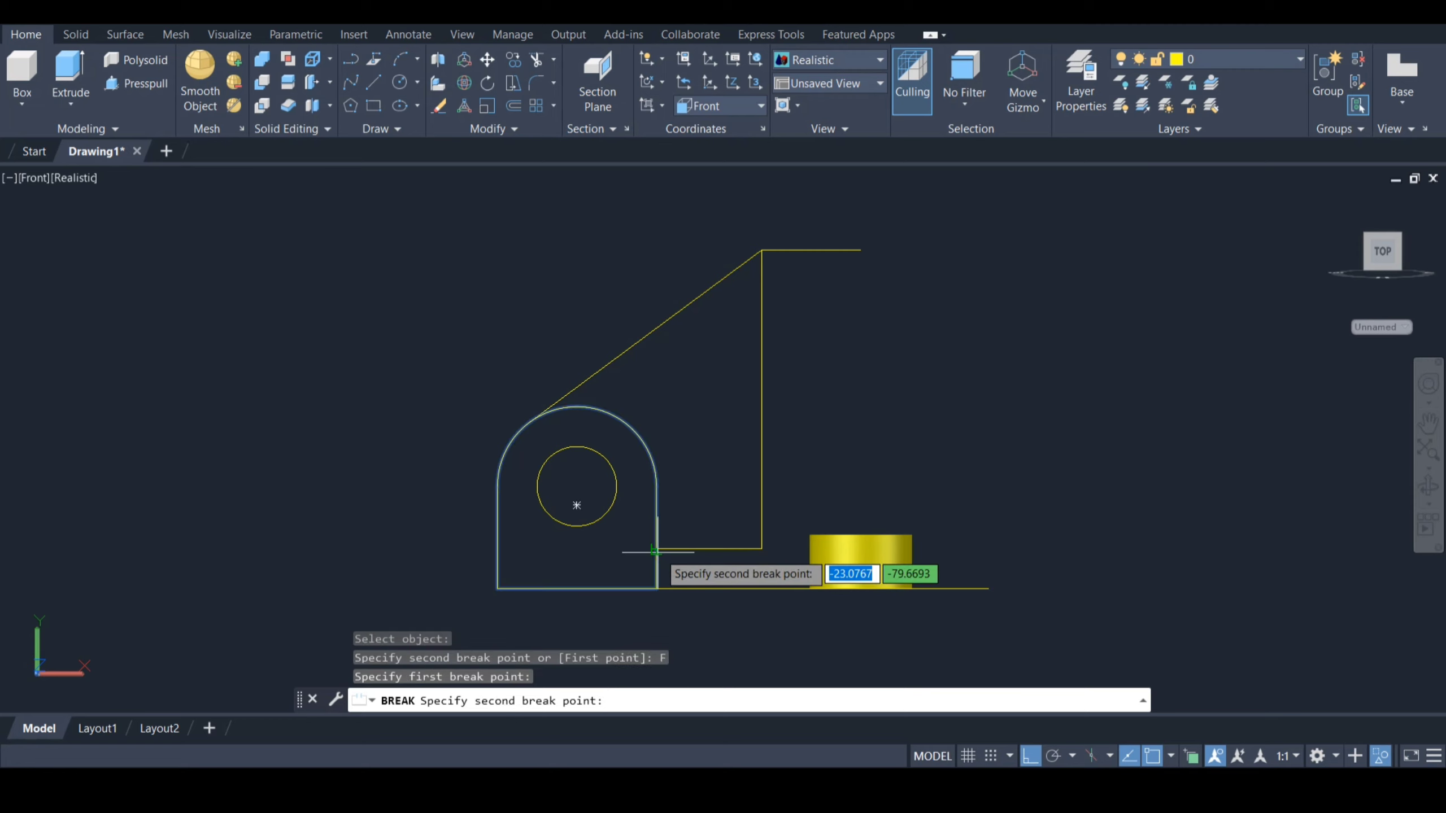
click(528, 419)
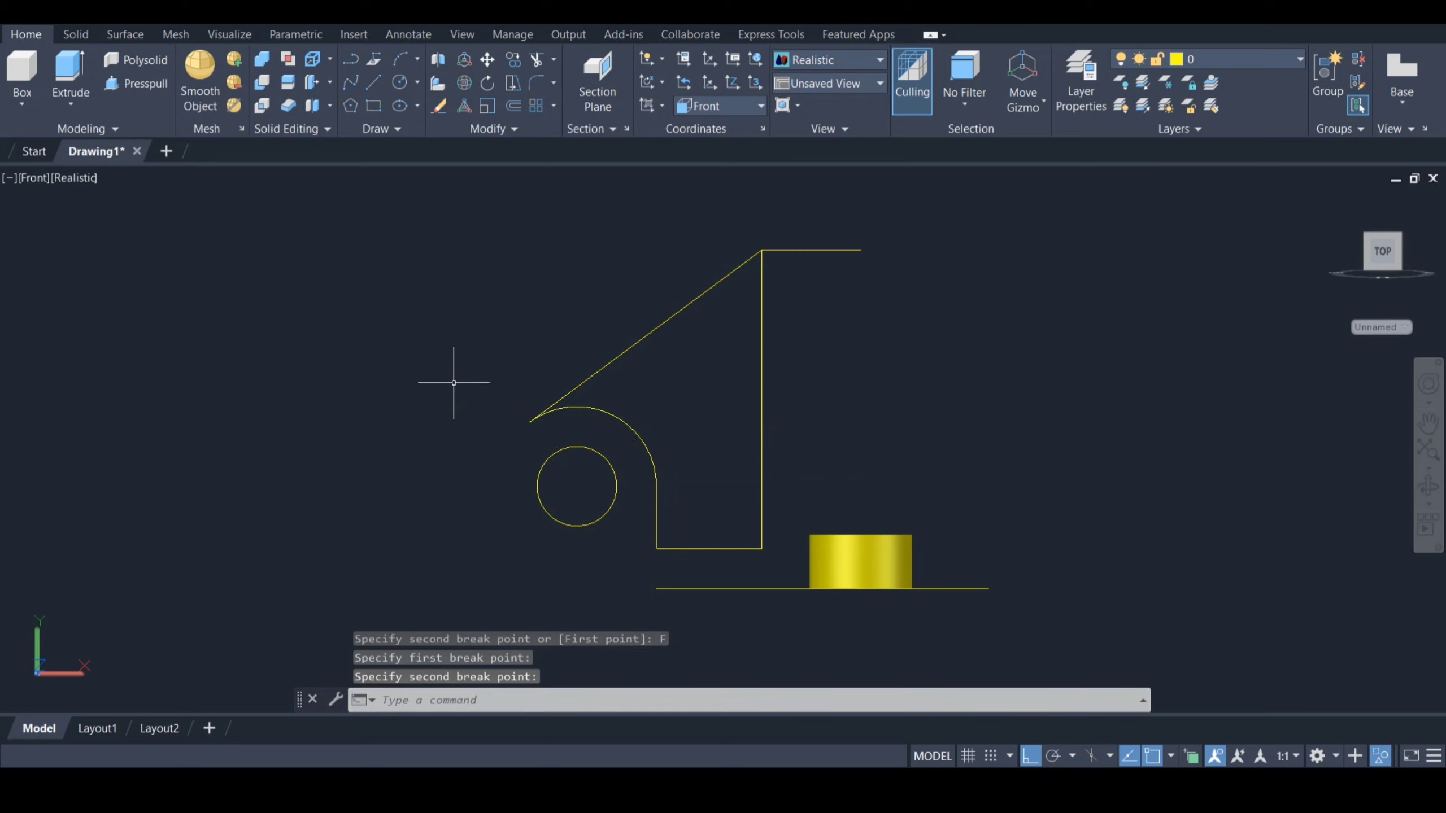
Erase the short horizontal line at the upper end of the sloping line.
text(e)
key(Return)
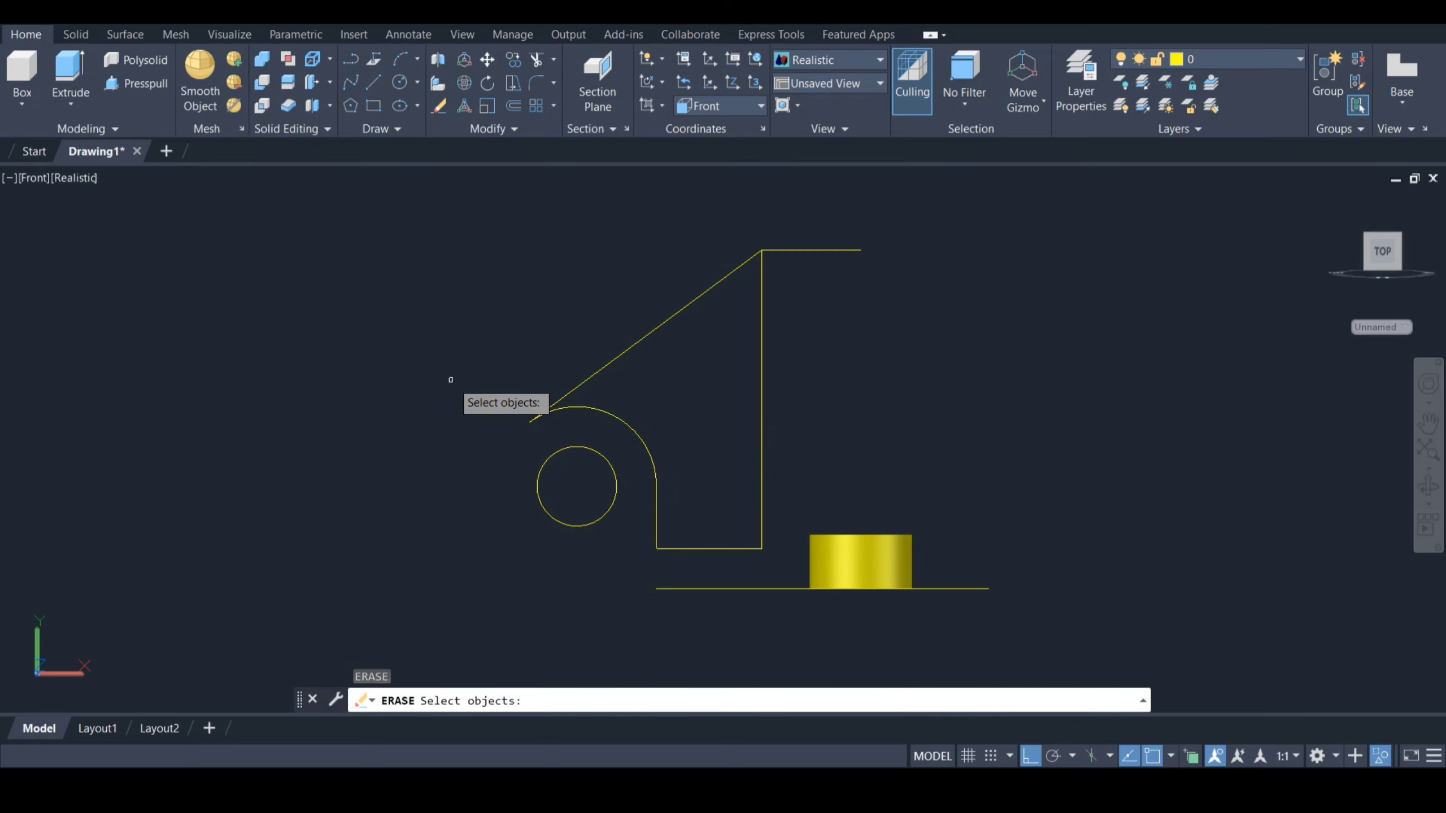
click(809, 249)
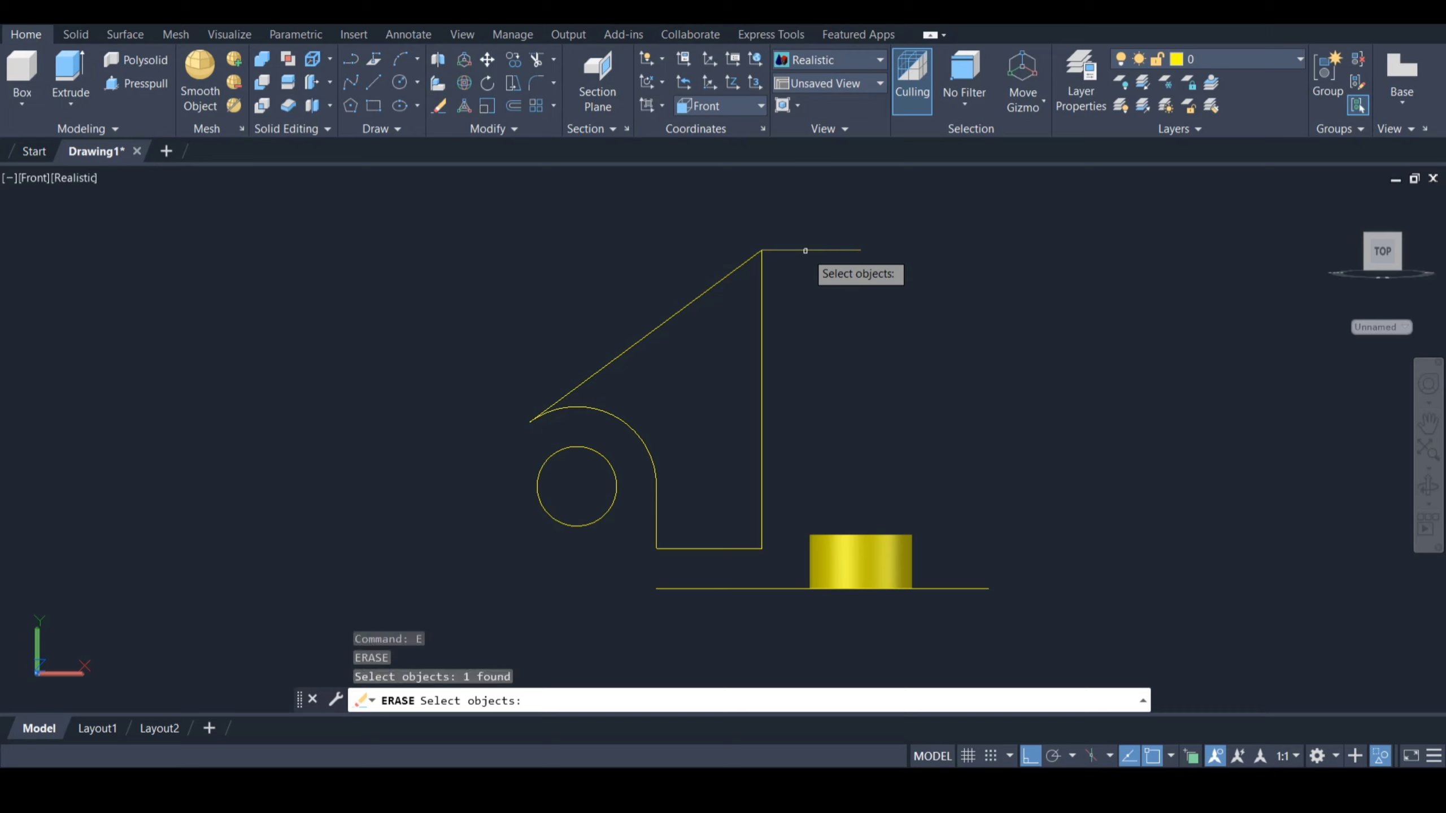
key(Return)
Join the remaining arched outline with the sloping, vertical and short bottom lines into one closed rib profile.
text(j)
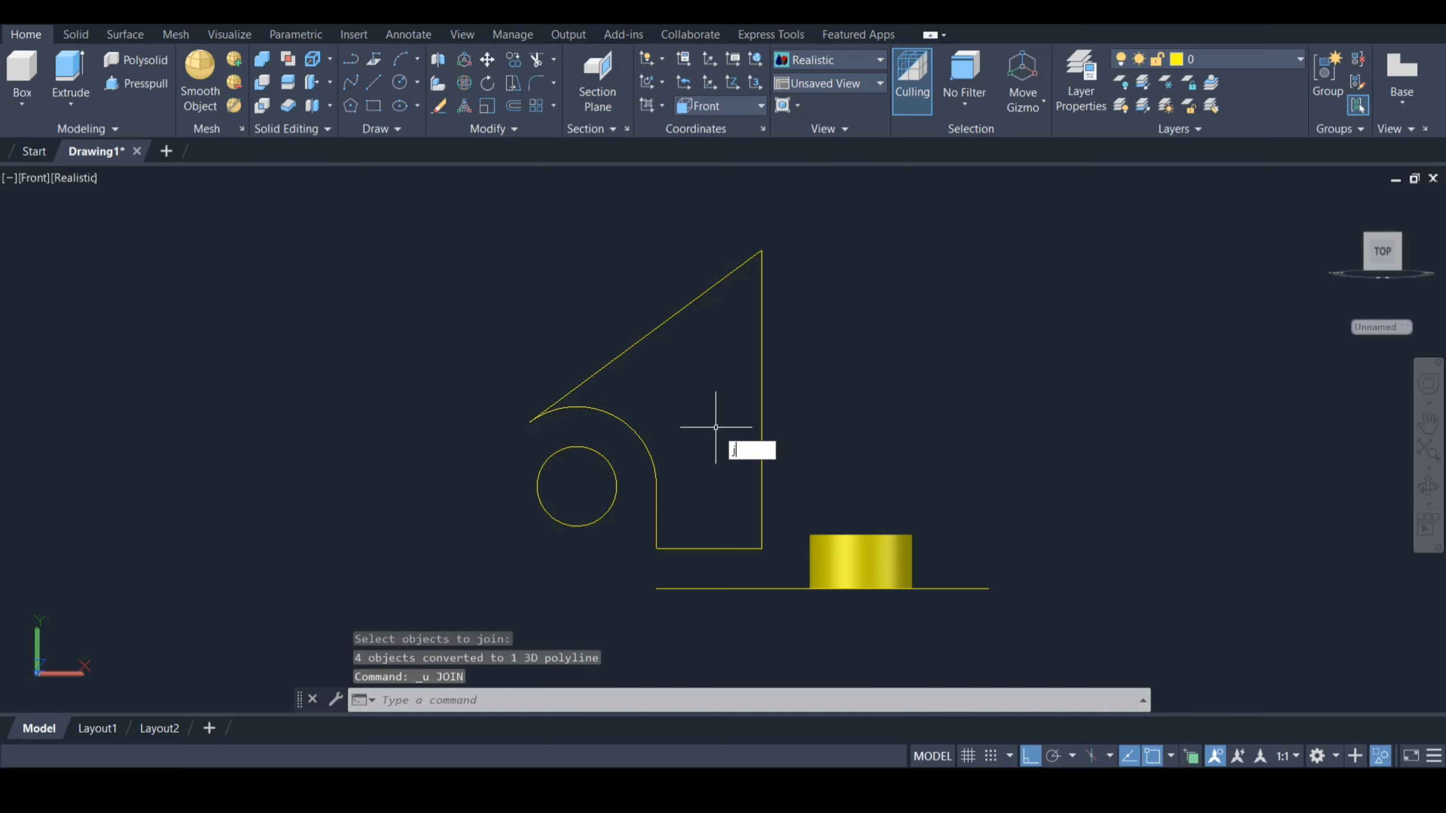
key(Return)
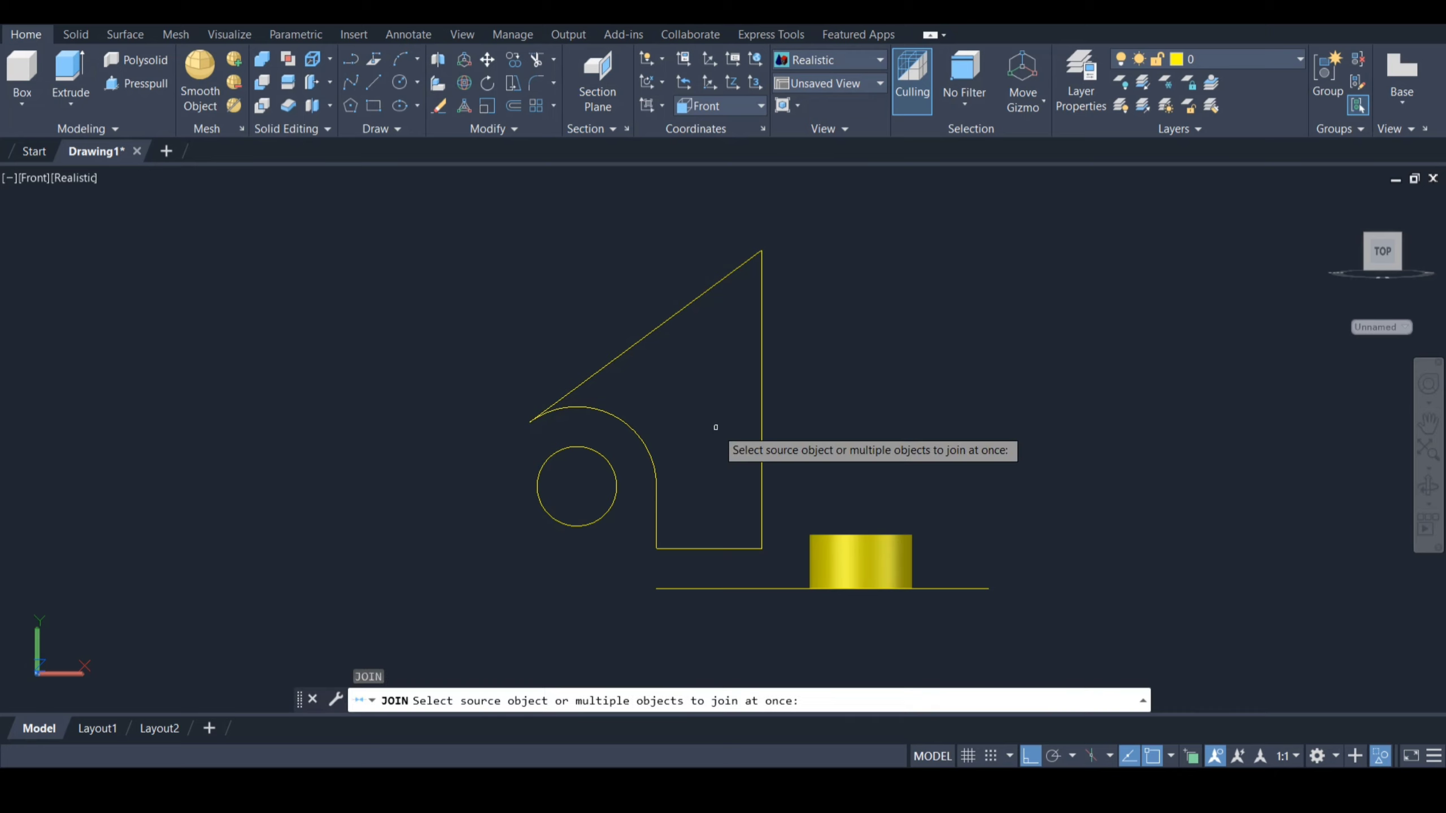
click(637, 444)
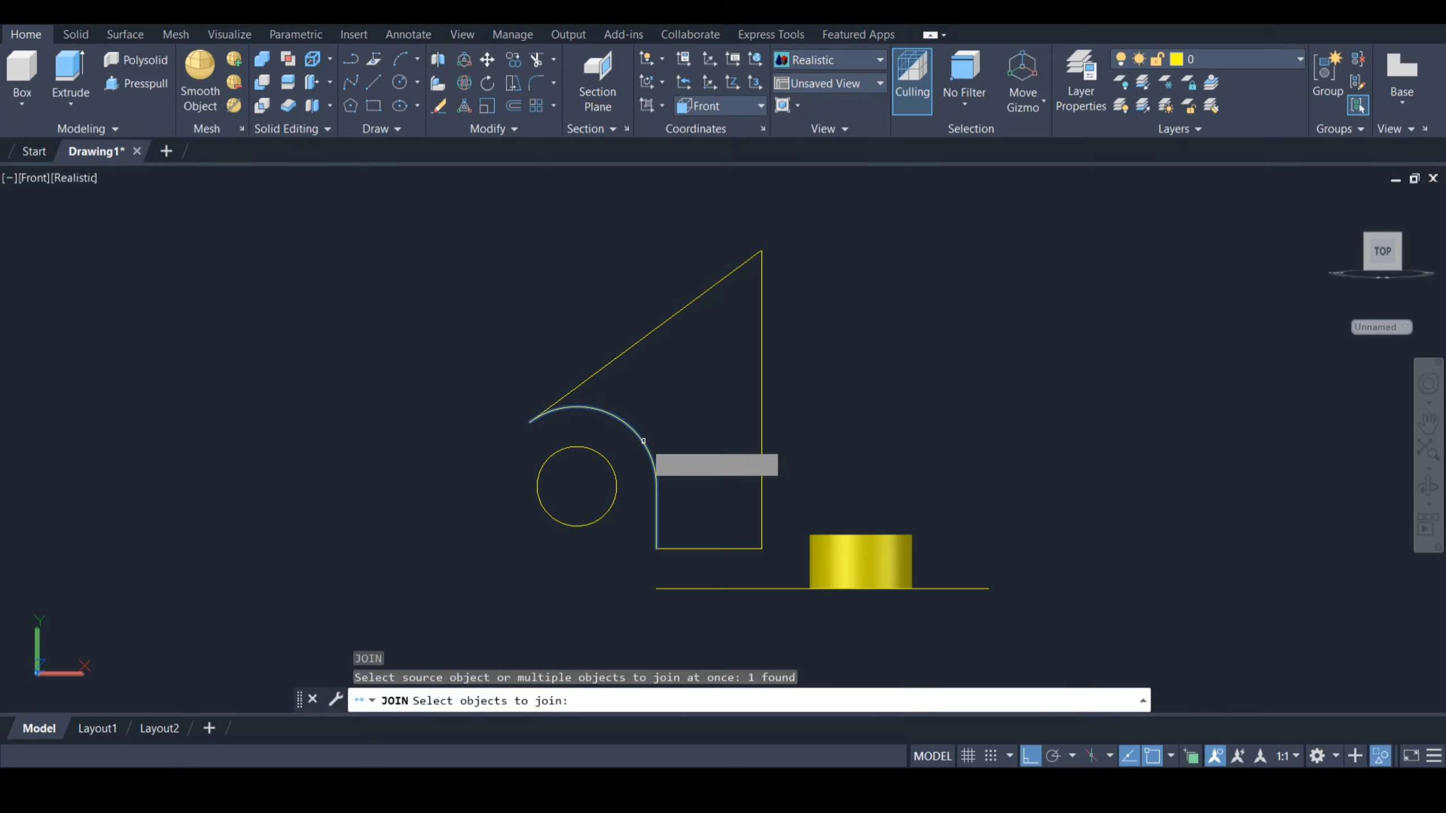
click(611, 368)
click(760, 378)
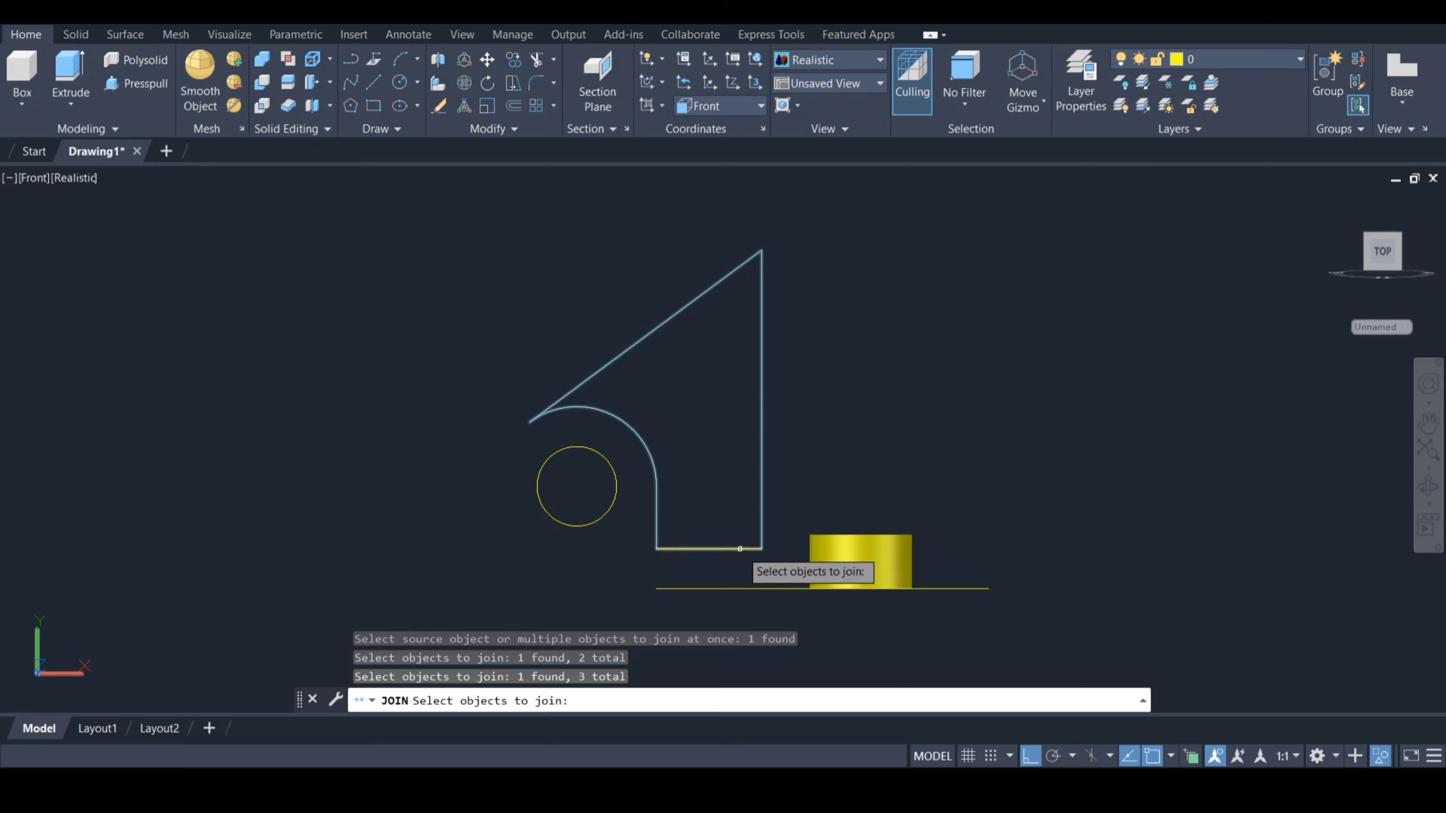
click(739, 548)
key(Return)
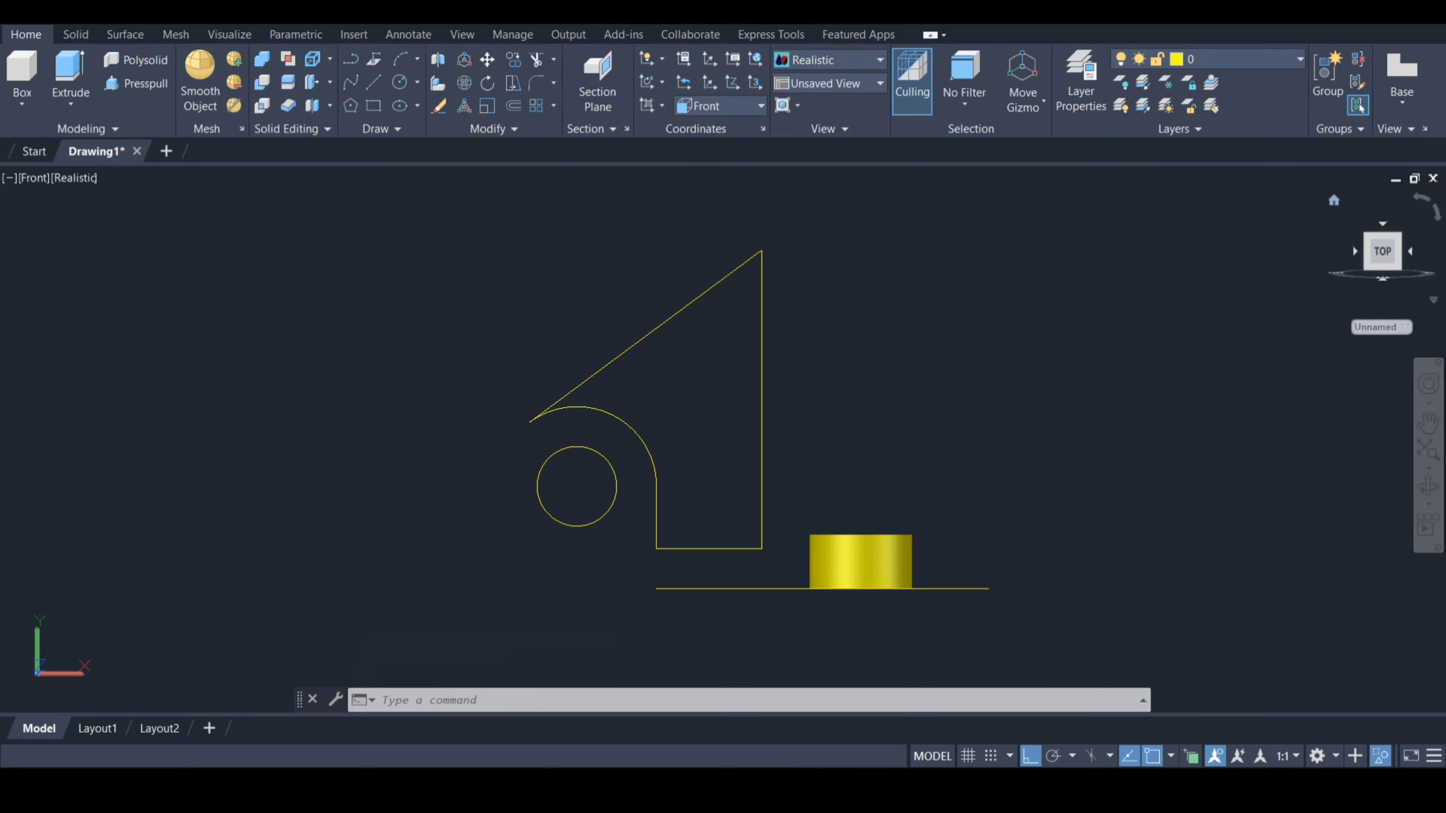
Return to the Home view in parallel projection and end the object isolation.
click(1333, 200)
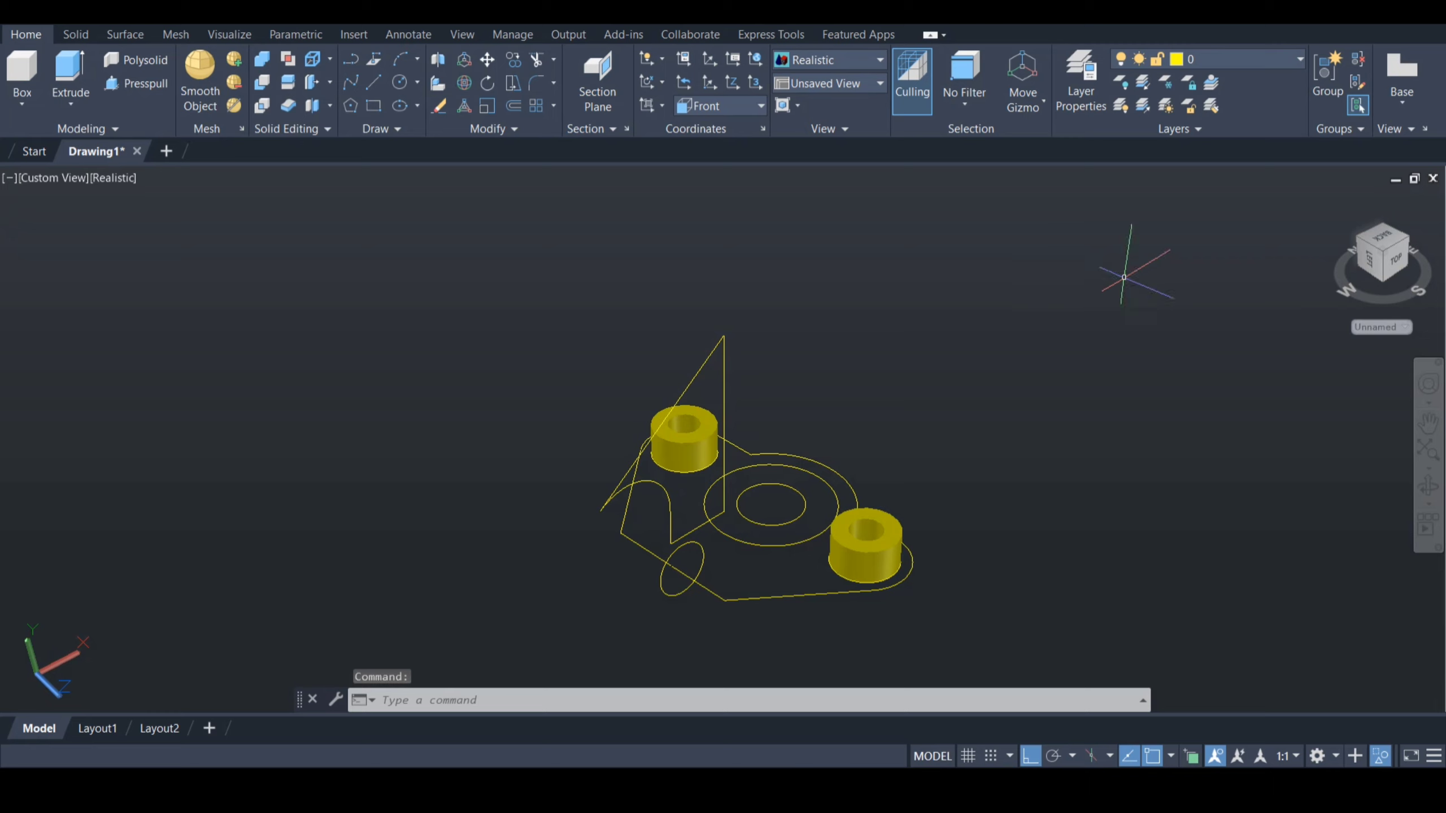
right_click(1382, 251)
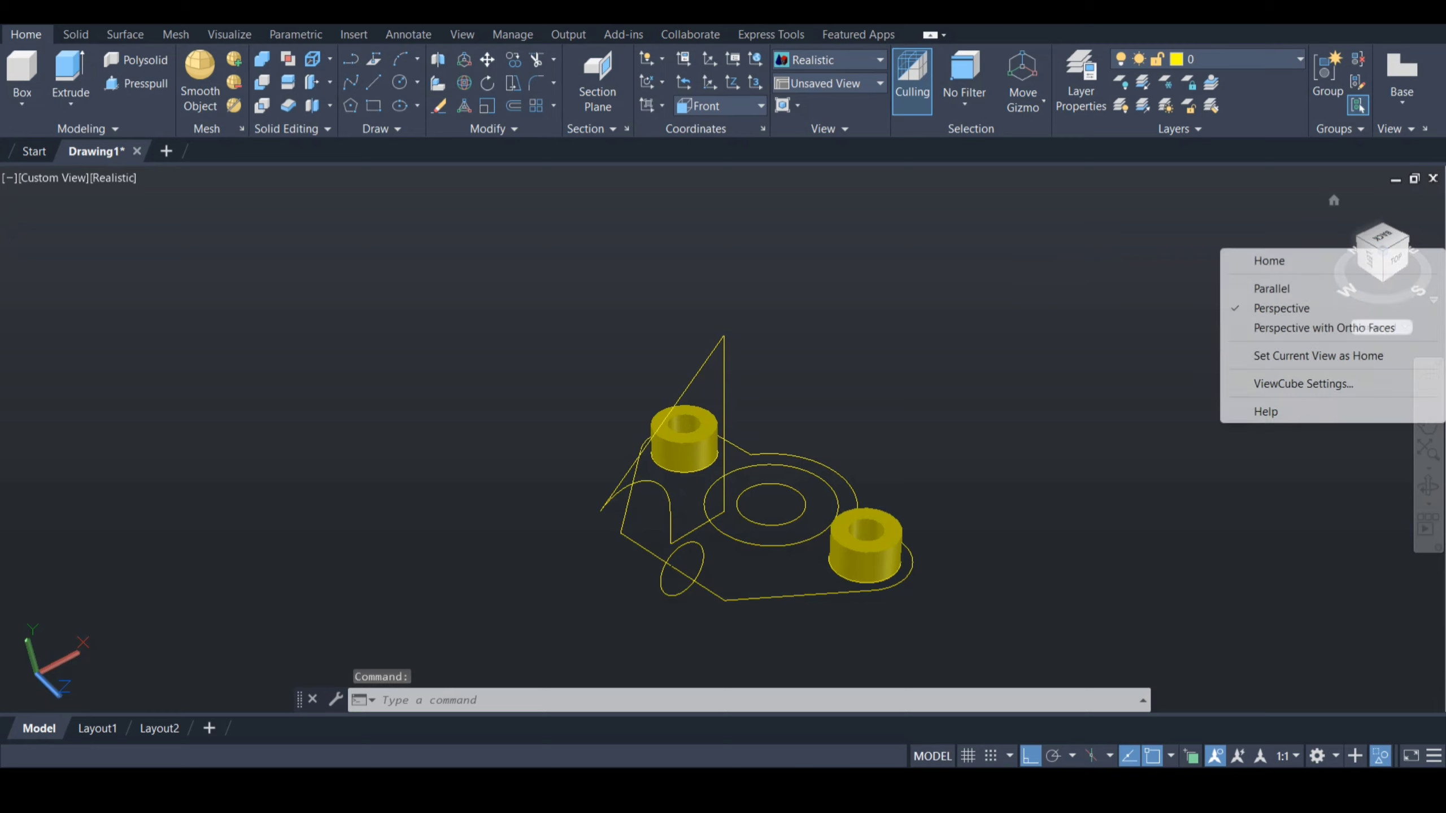
click(1271, 288)
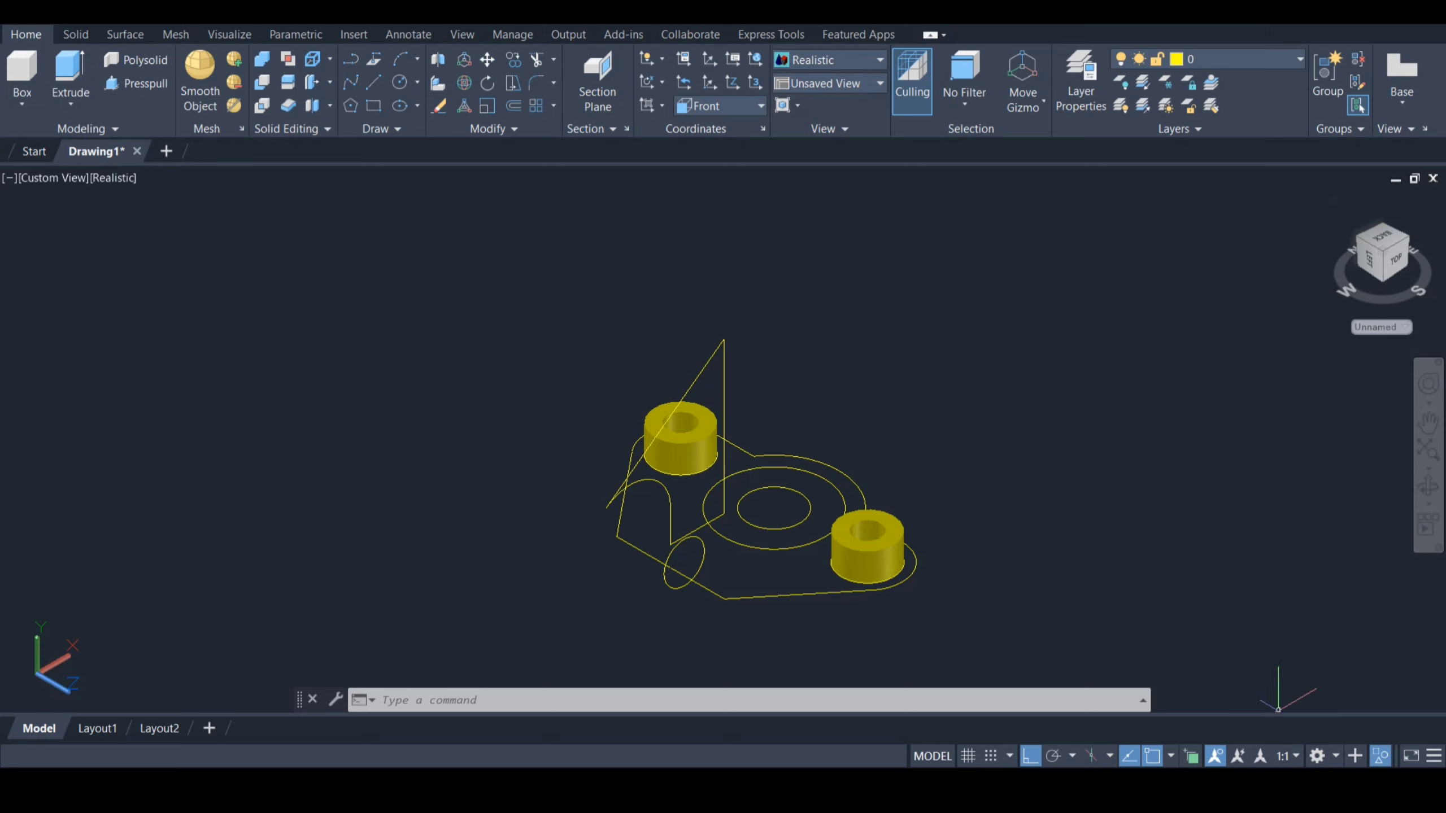
click(1381, 755)
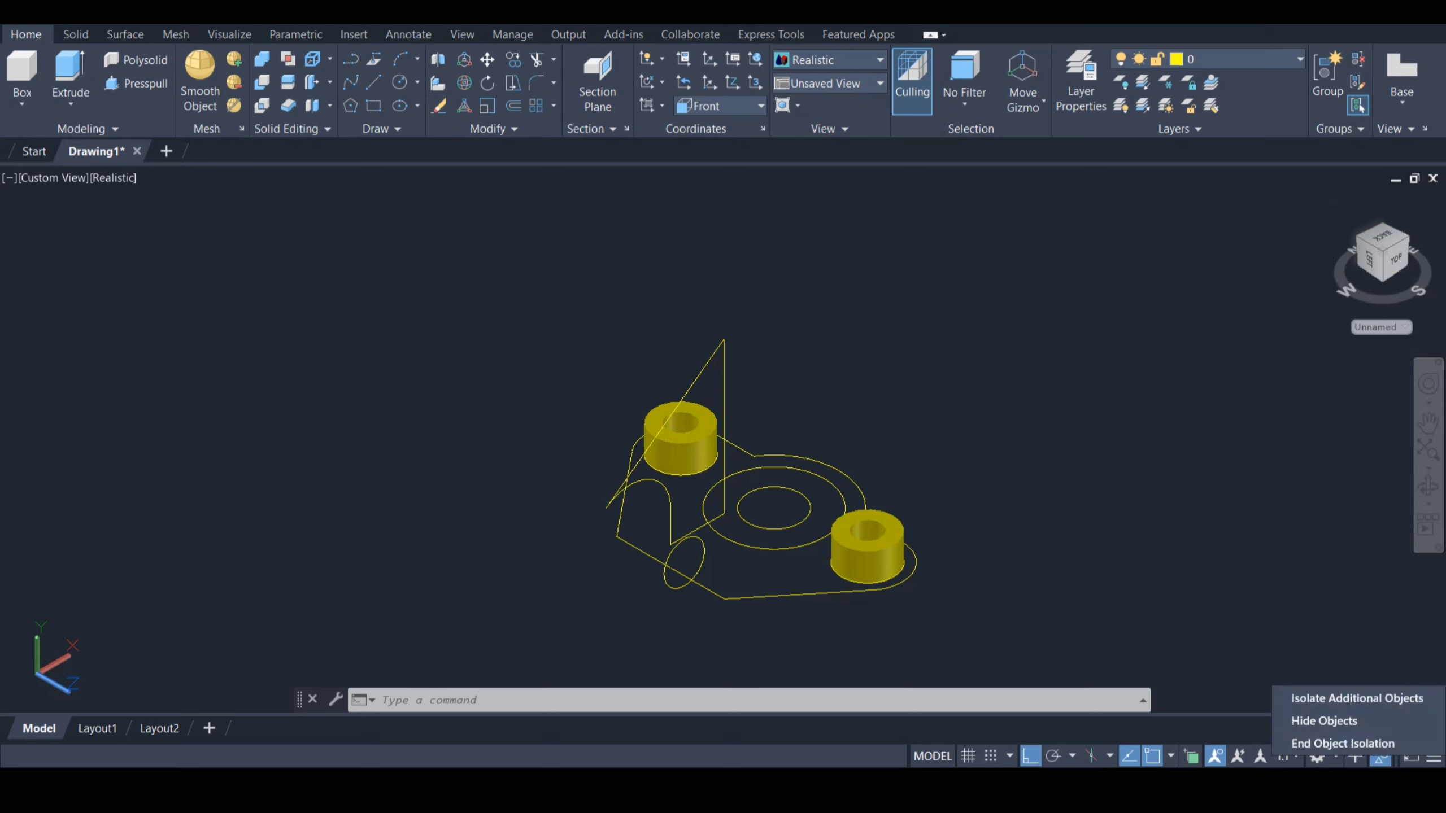
click(1343, 743)
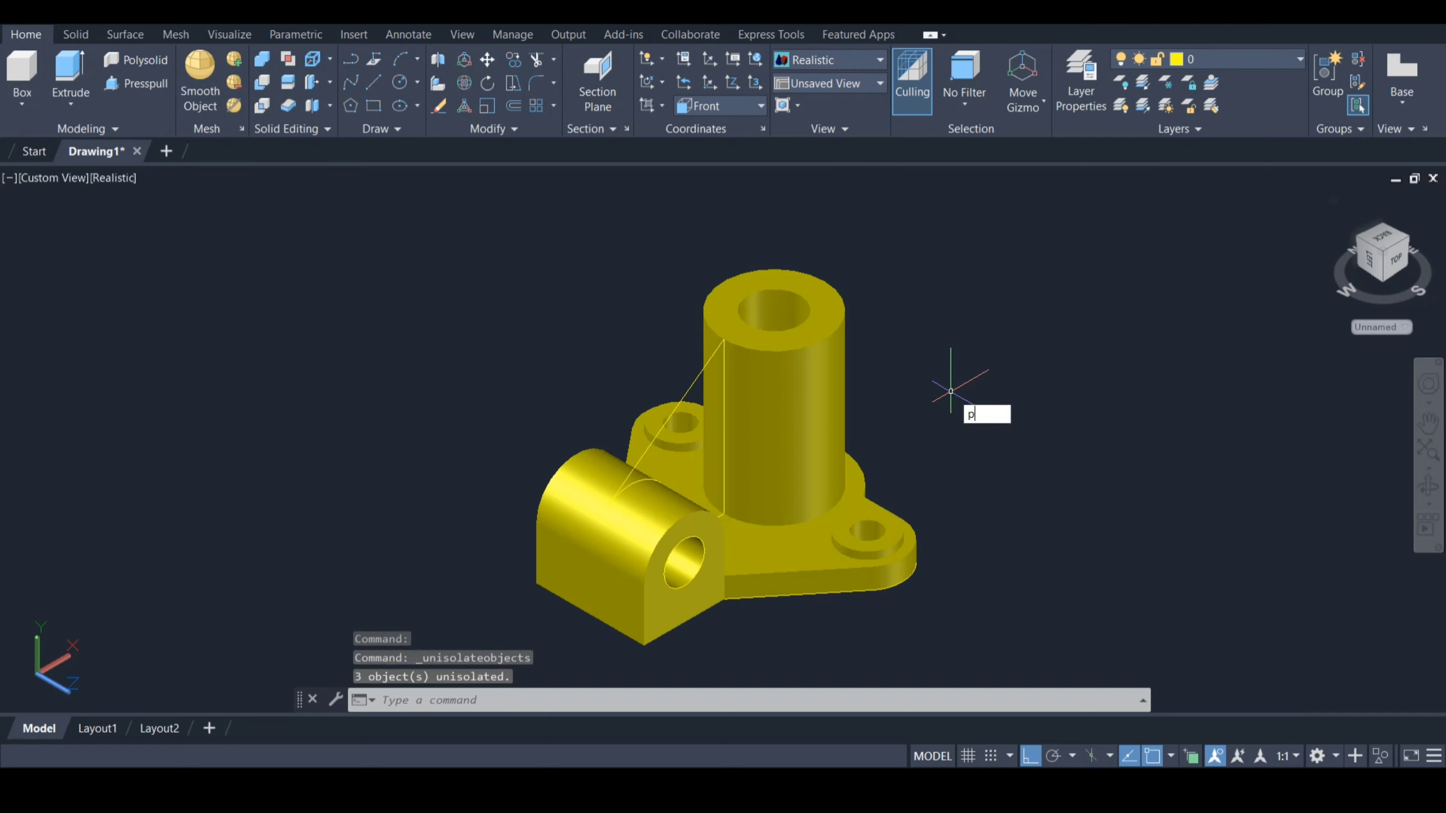
Presspull the rib profile 6 toward the rear of the side block.
text(p)
key(Down)
key(Return)
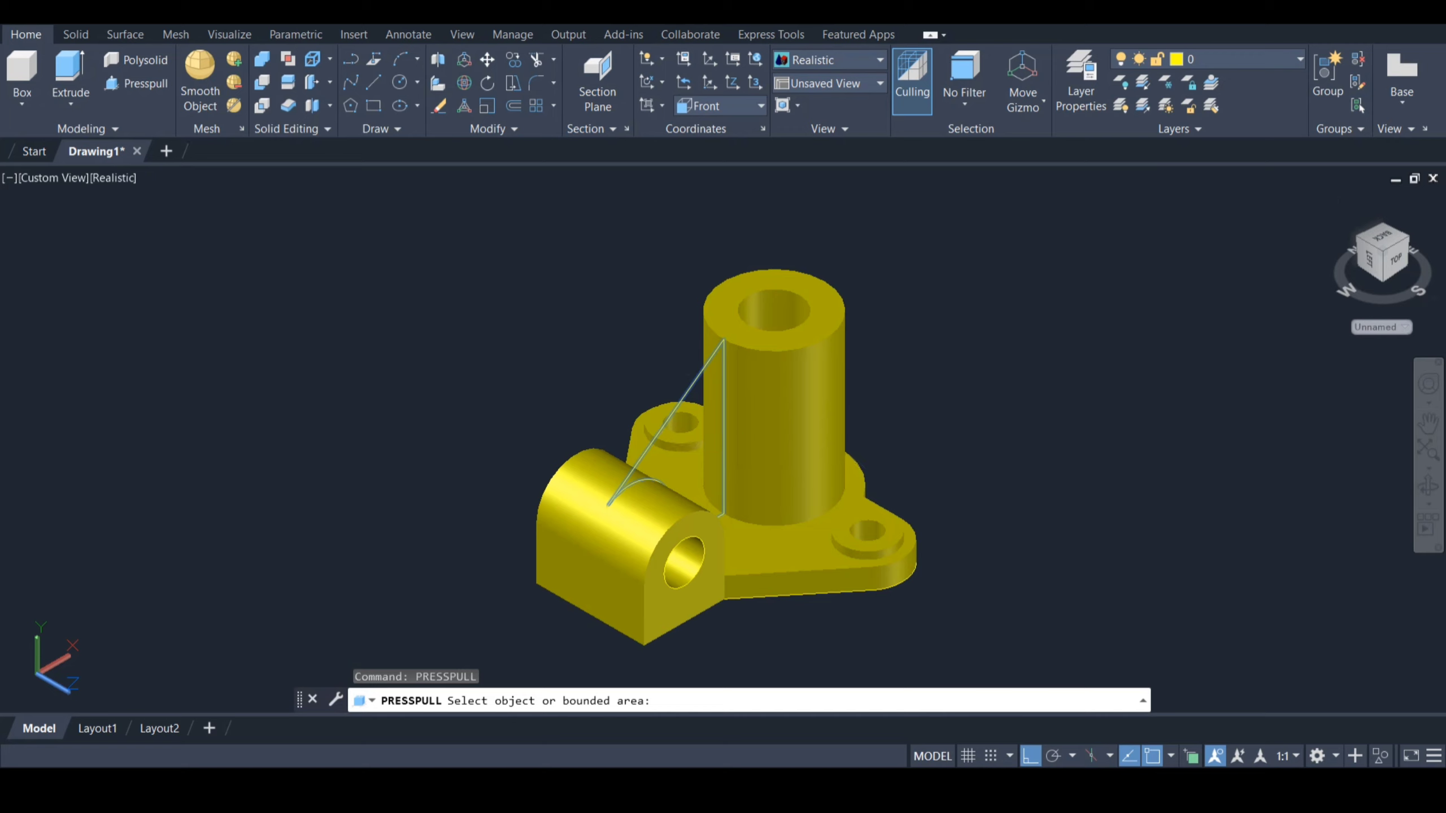
click(634, 427)
text(6)
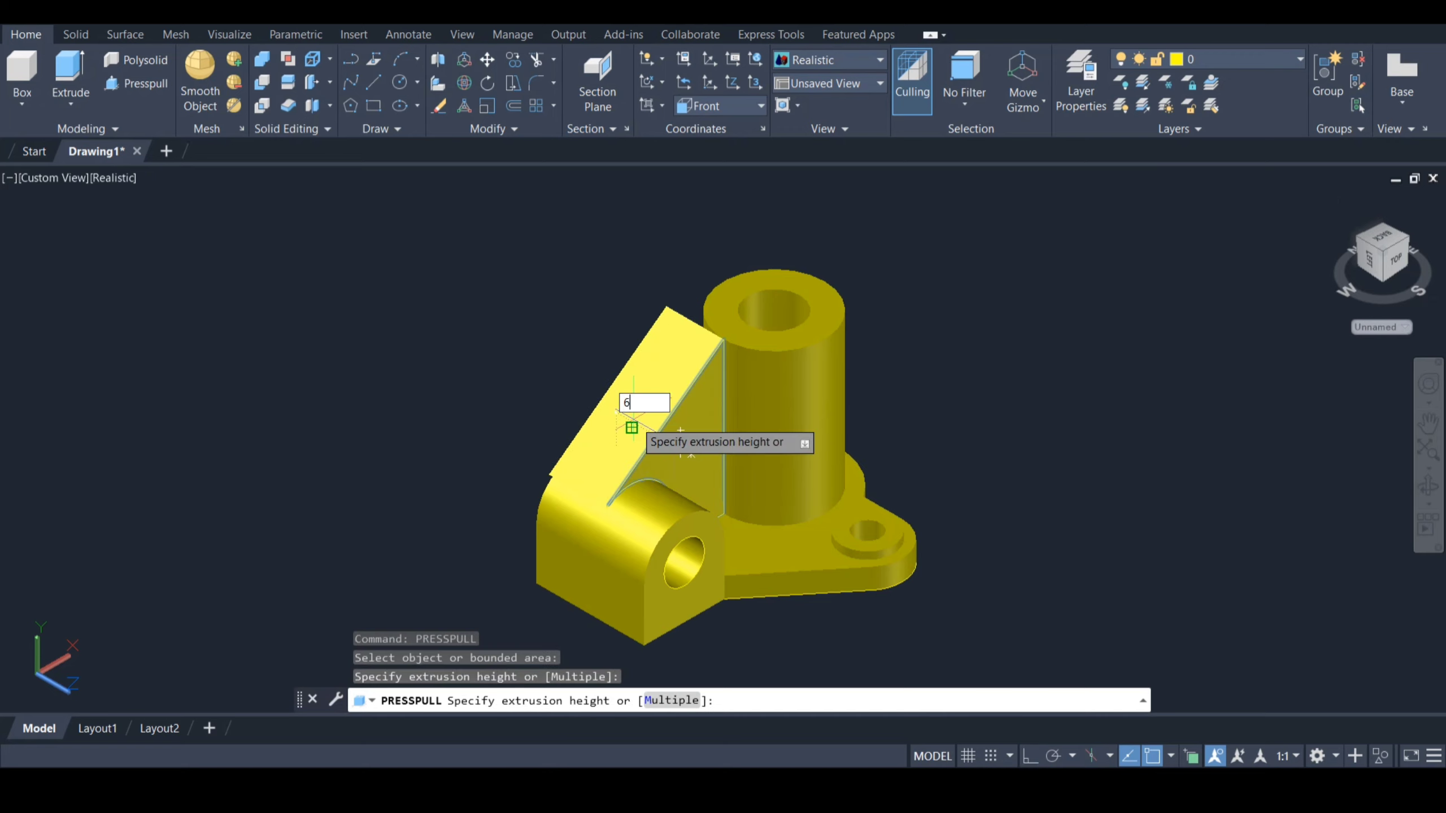
key(Return)
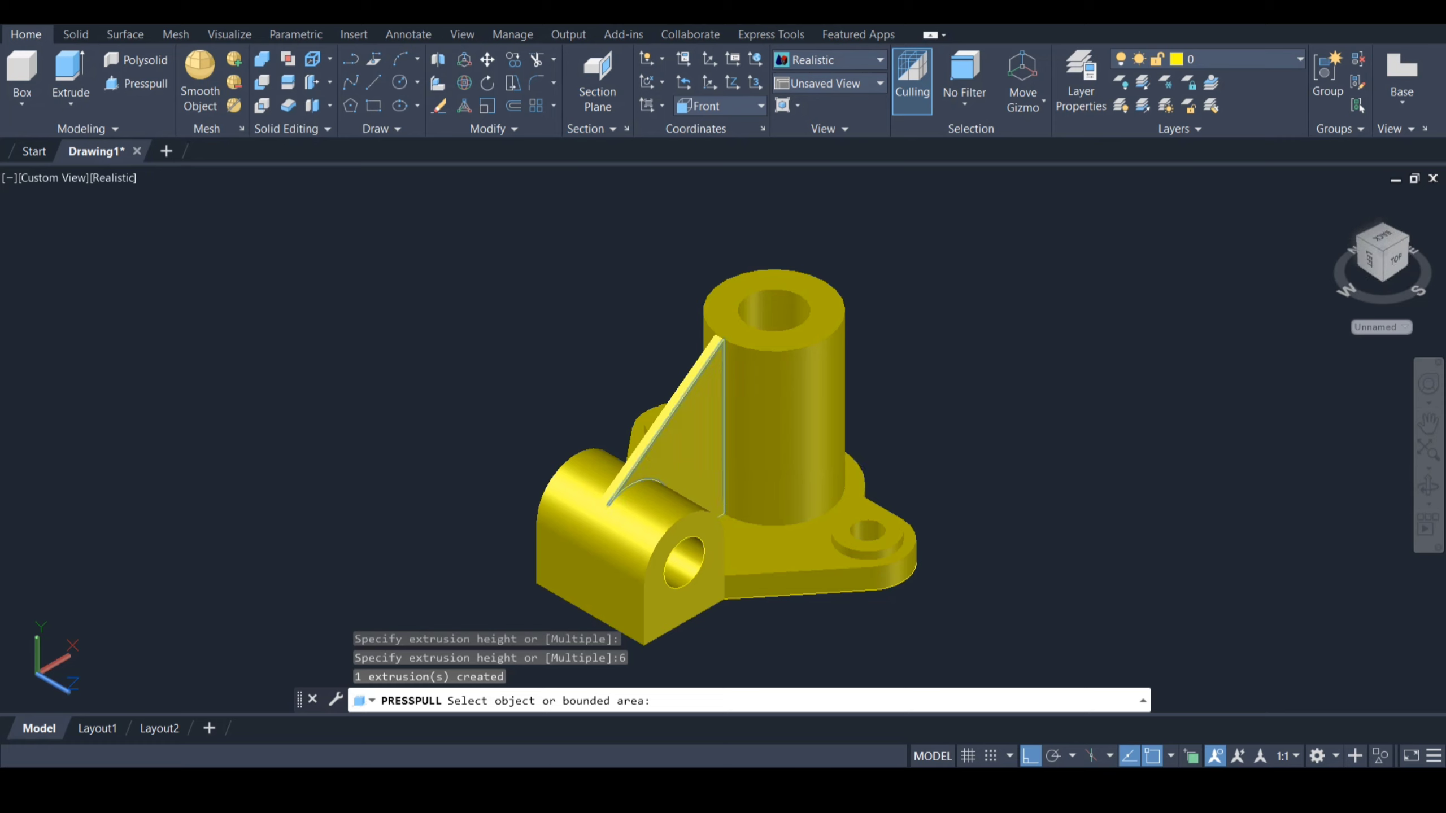
Presspull the rib's front face another 6 in the opposite direction.
click(654, 436)
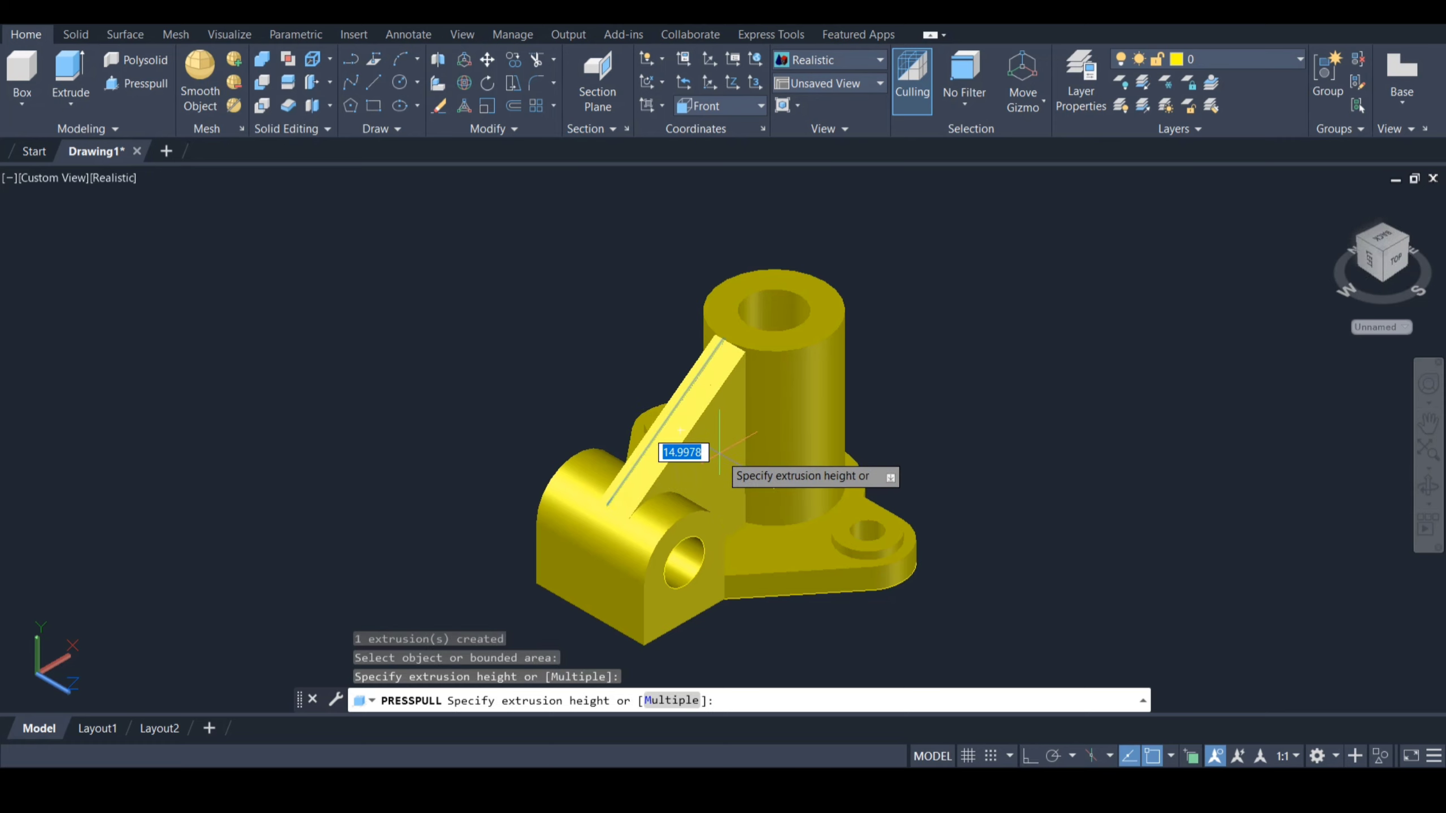
text(6)
key(Return)
key(Return)
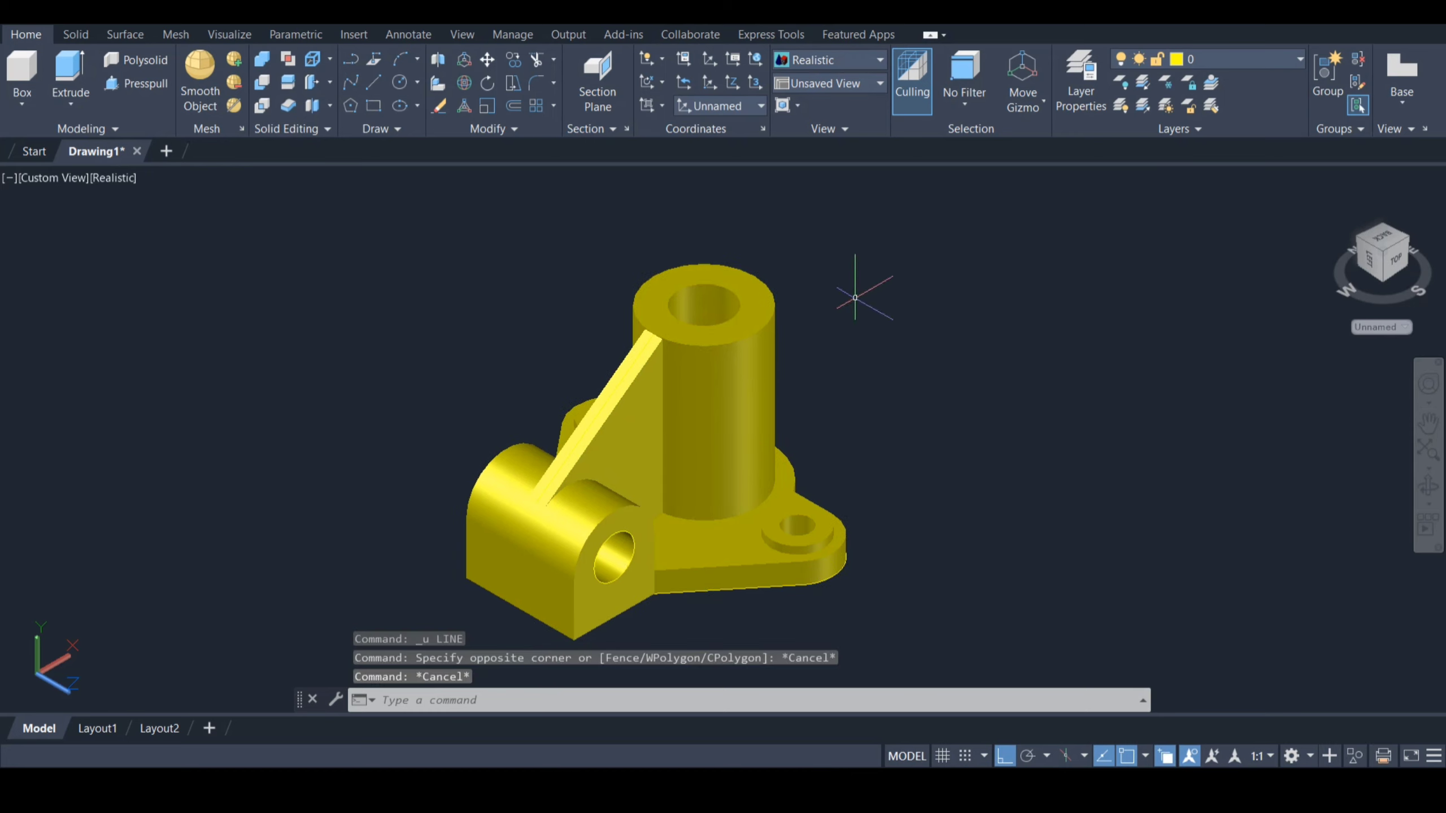
From the centre of the tube's top face, draw a line 30 straight down and 65 horizontally out, away from the rib.
text(l)
key(Return)
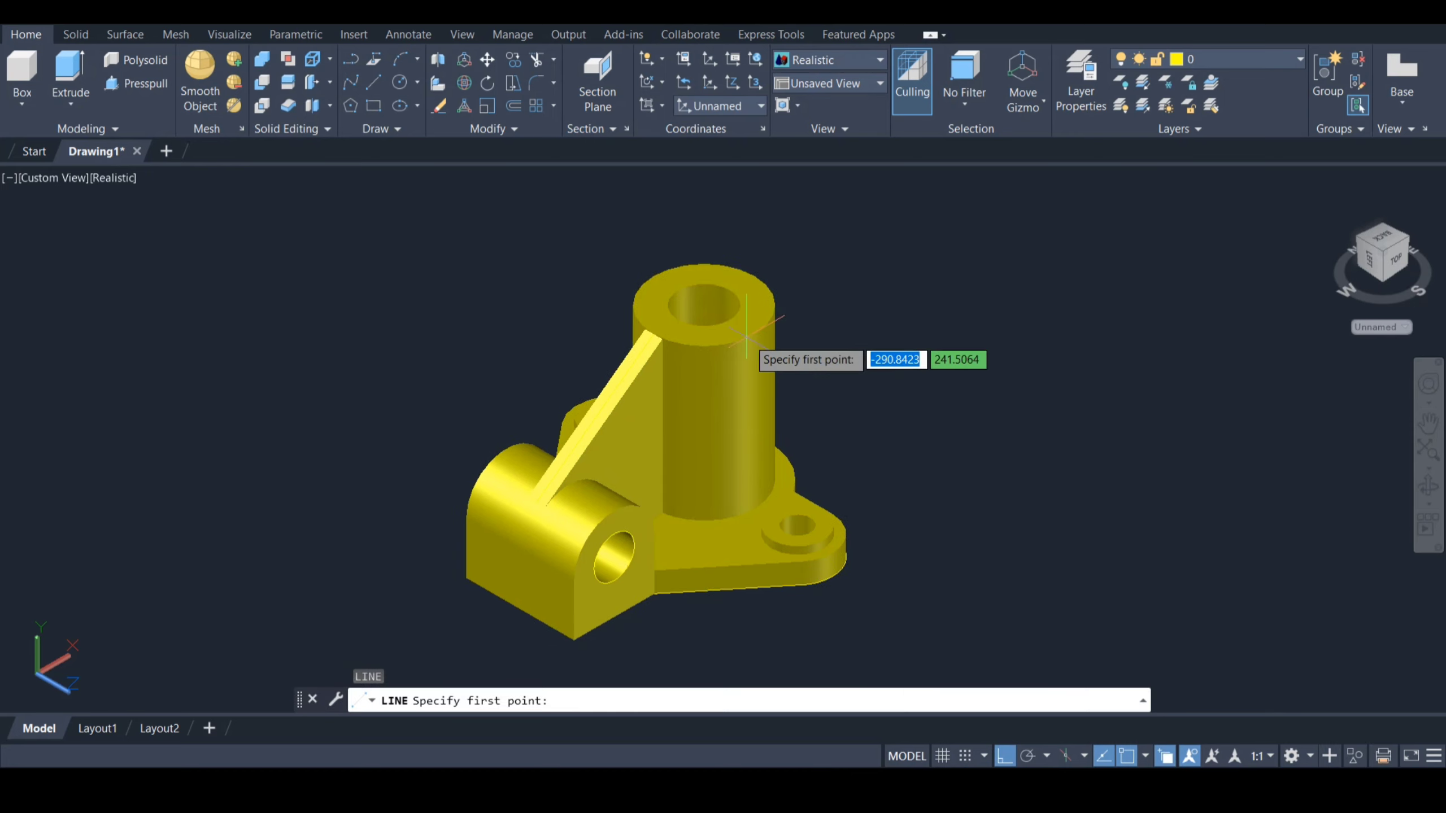
click(704, 304)
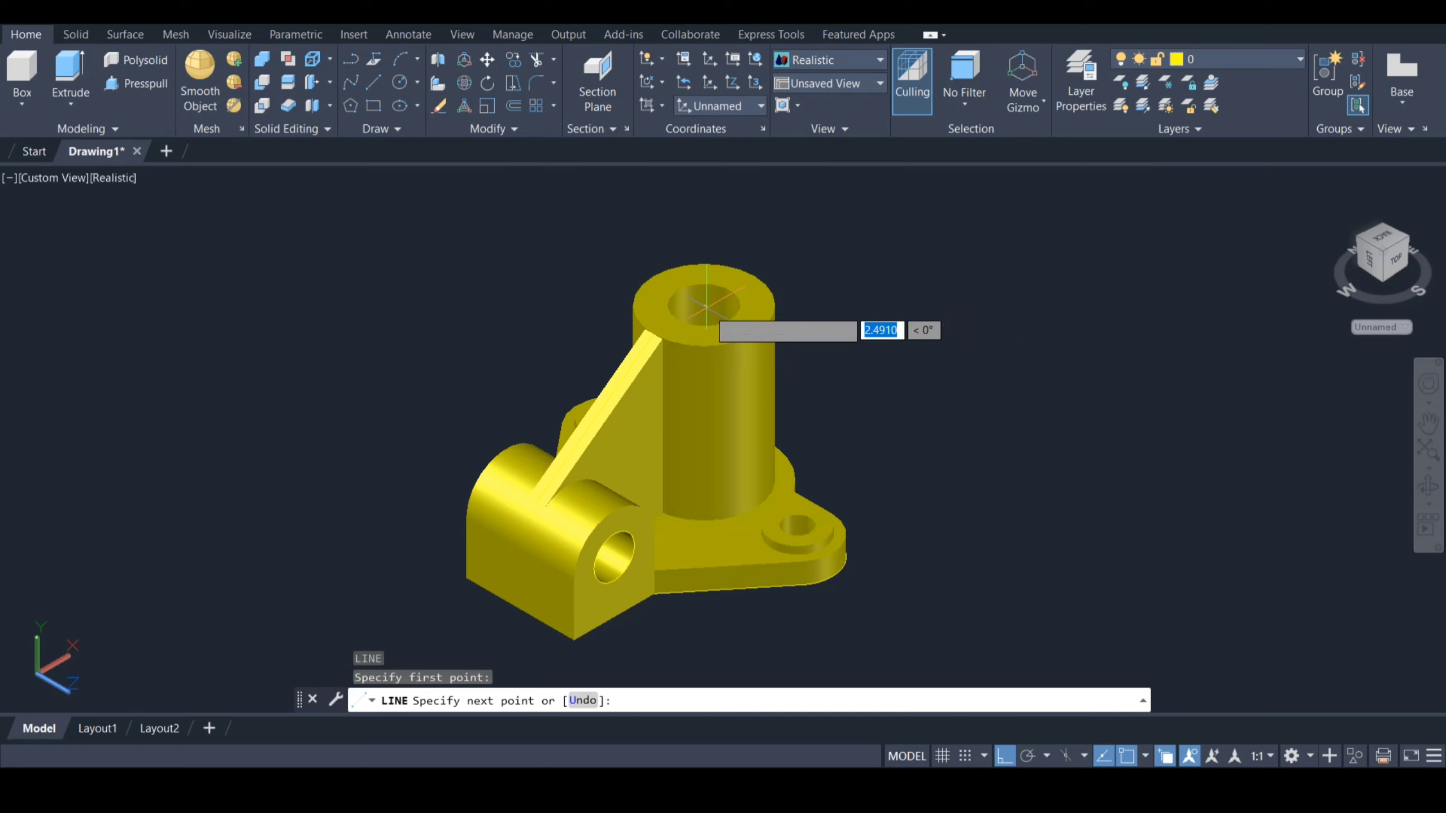
text(30)
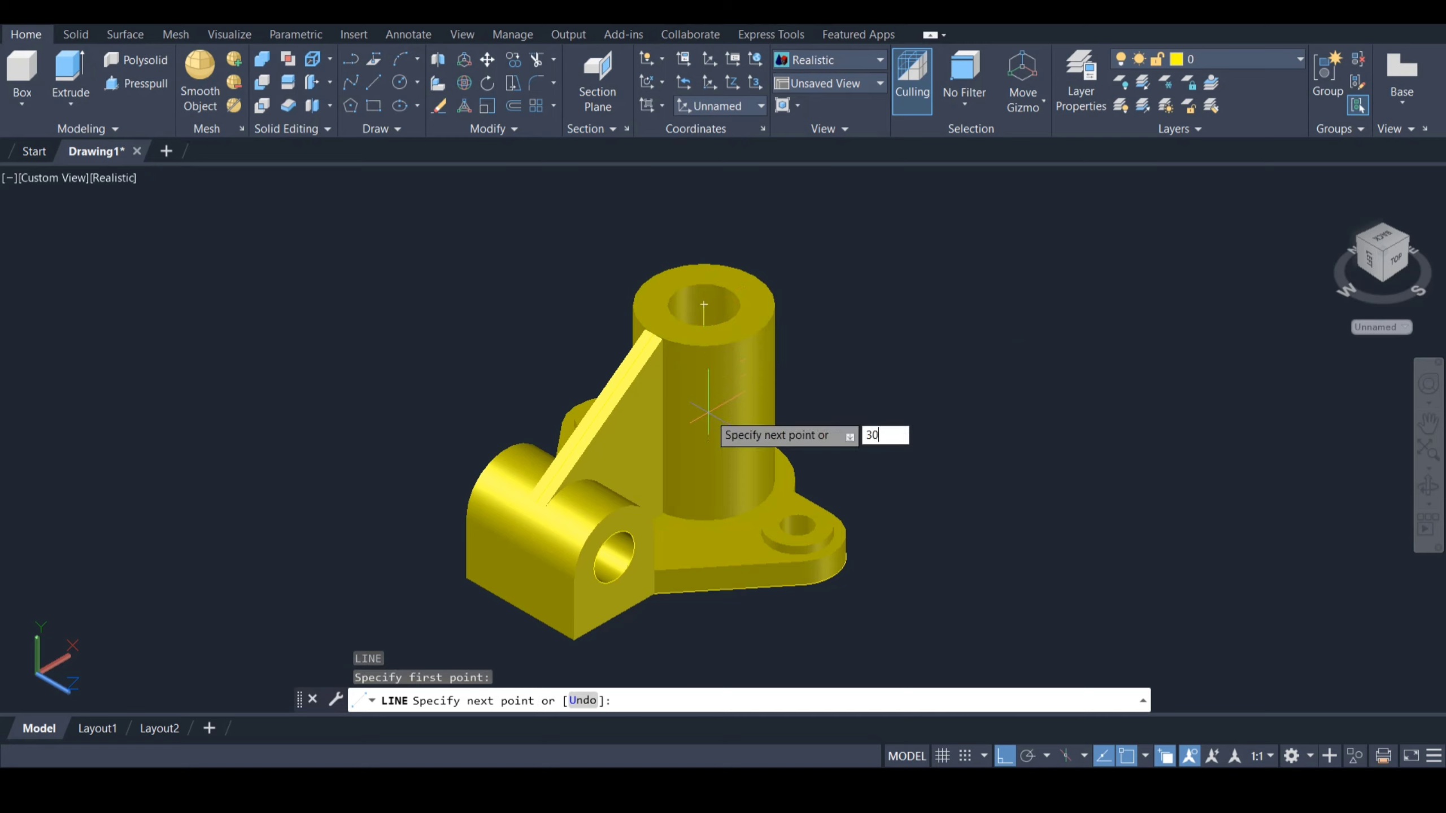
key(Return)
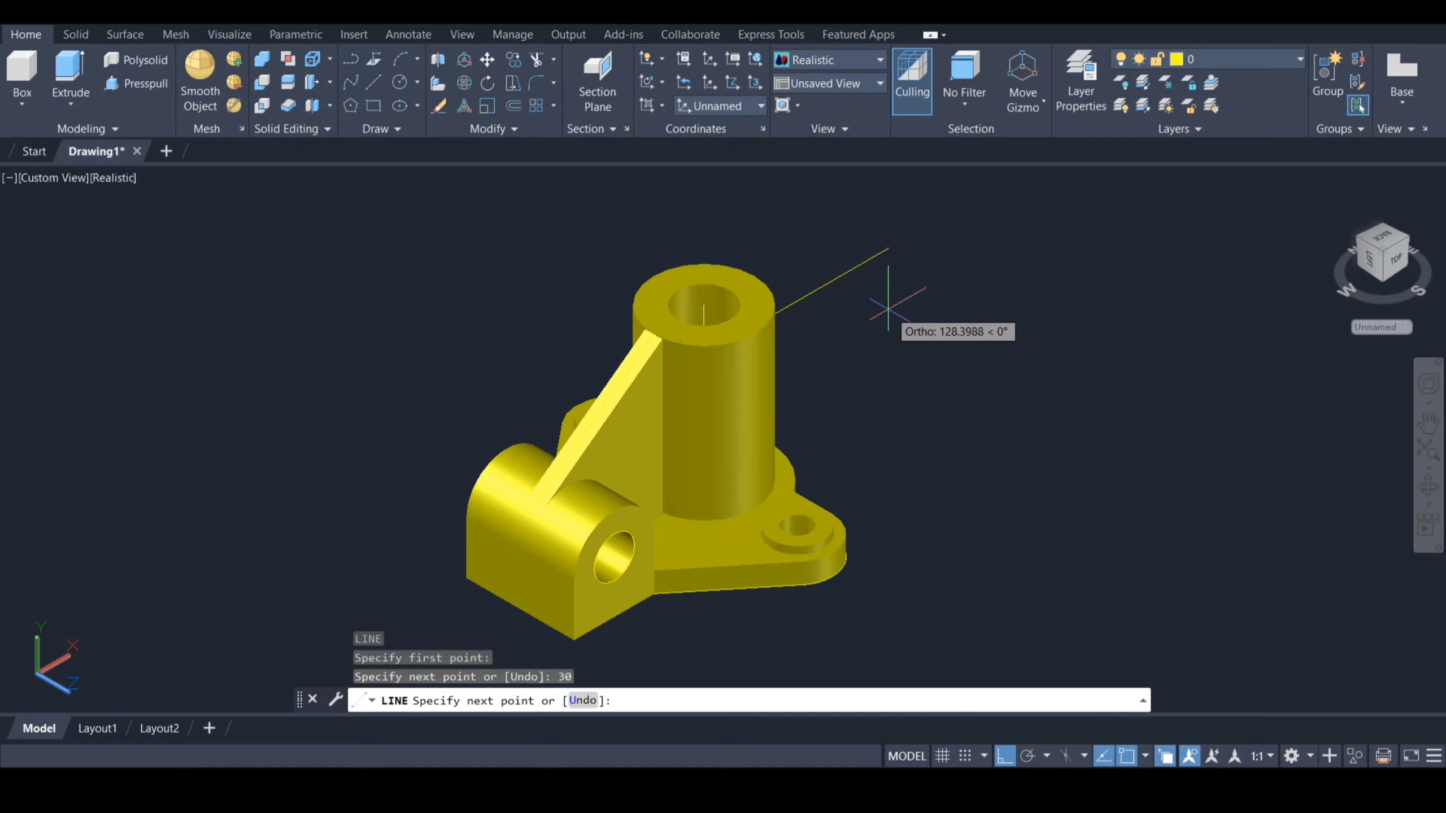
key(Return)
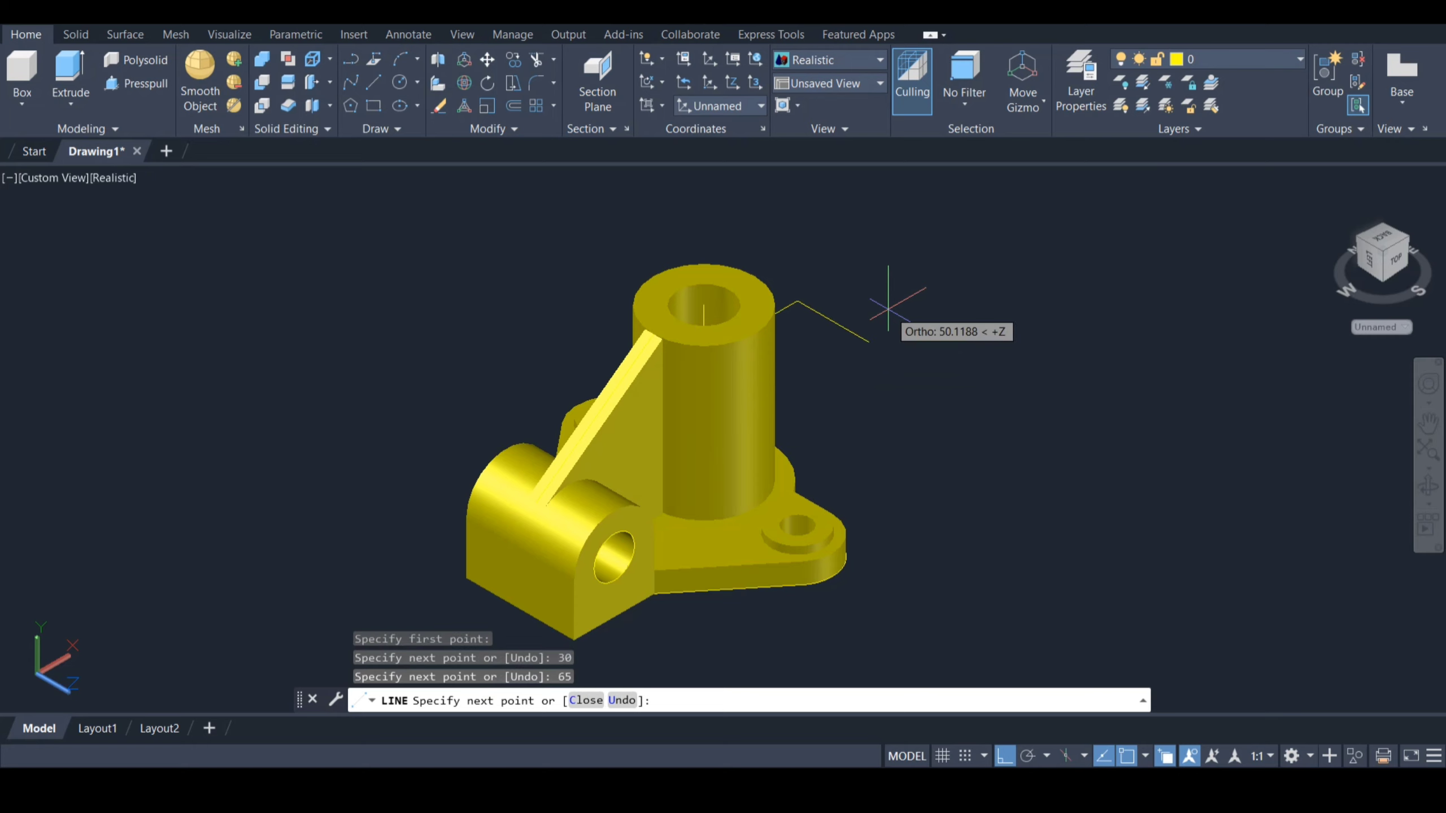
key(Escape)
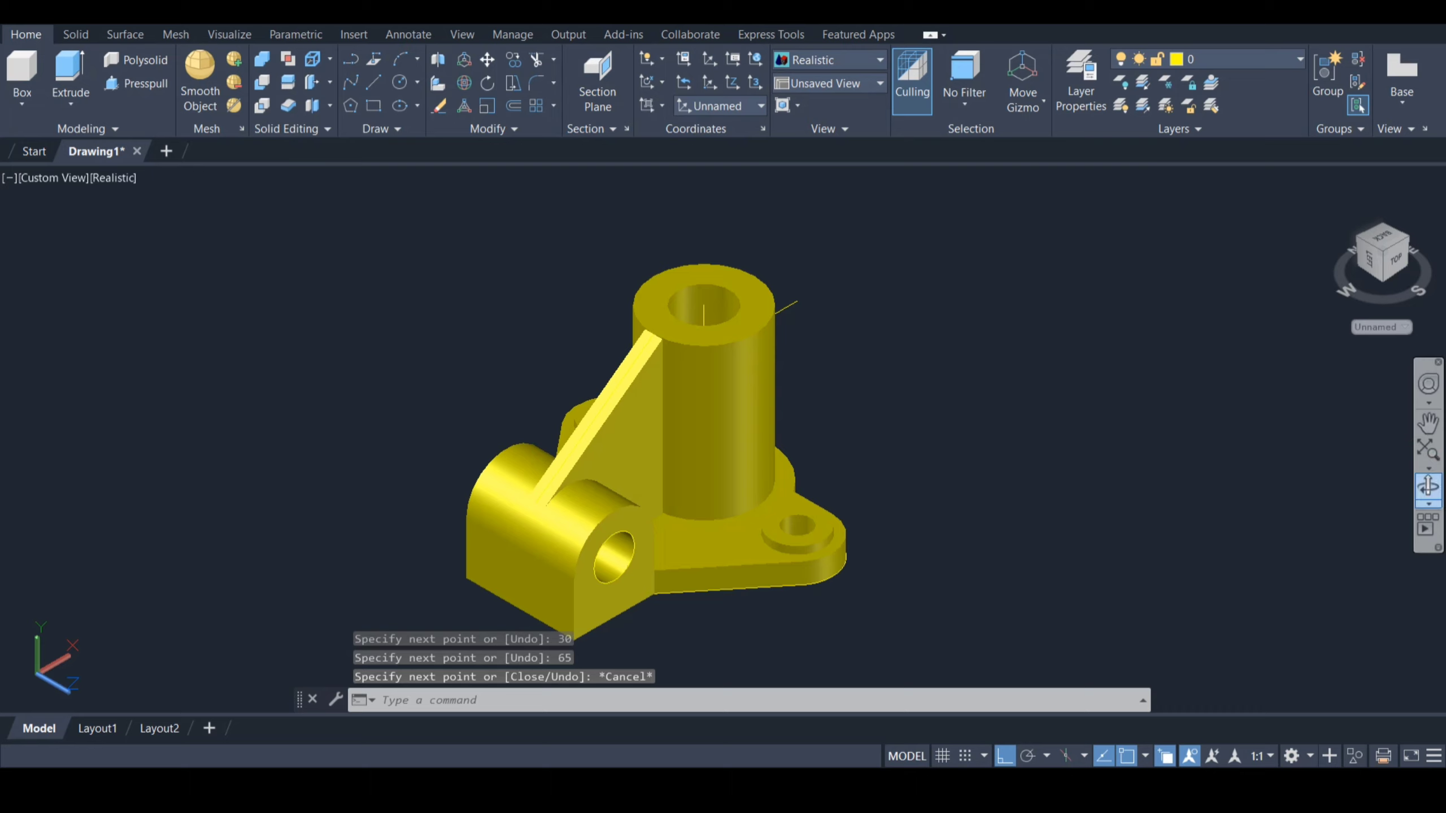
Orbit to the tube's far side and place the UCS at the outer end of the 65 line, with Z along that line.
click(1427, 486)
drag(922, 433, 428, 449)
key(Escape)
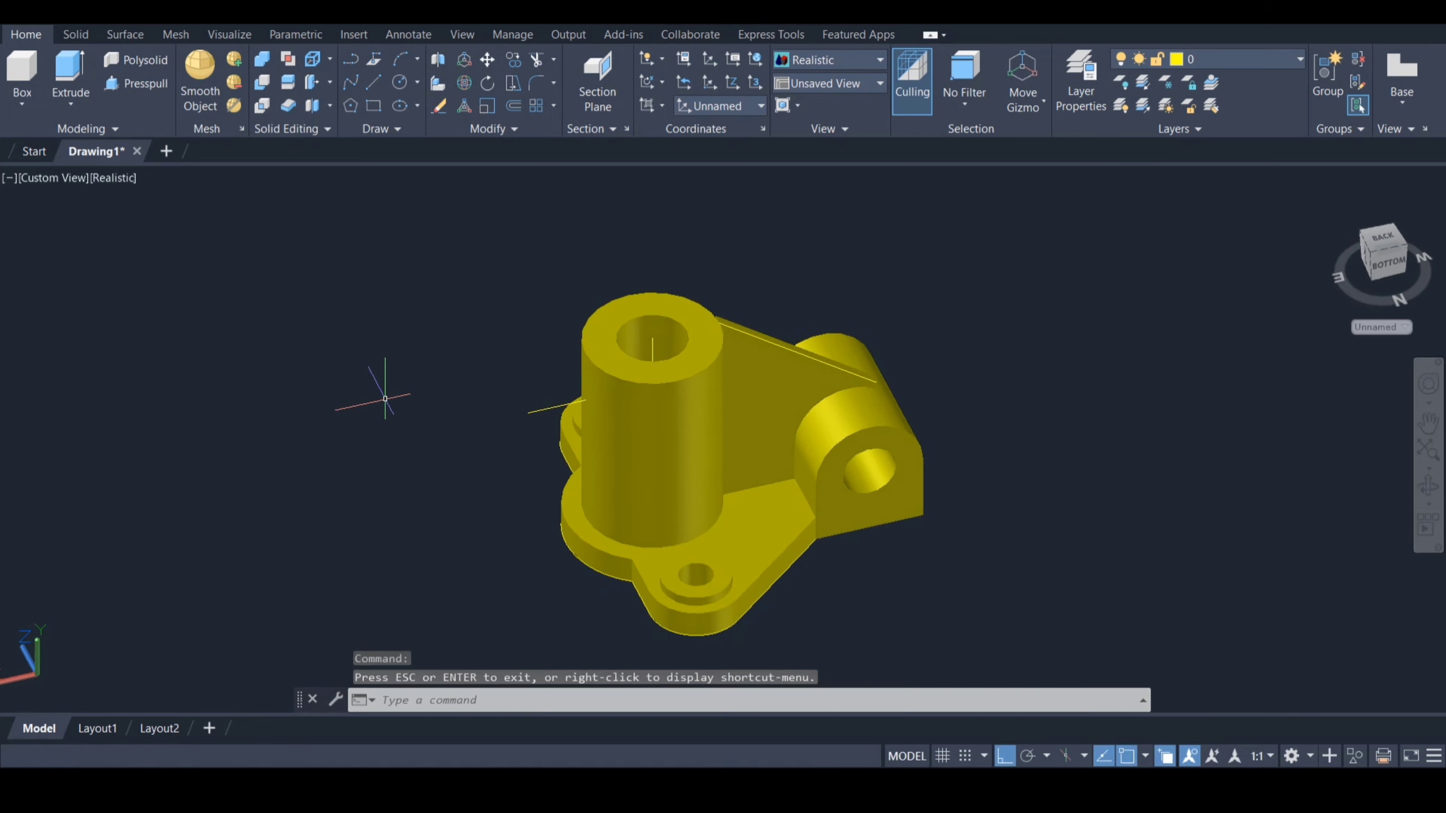
text(ucs)
key(Return)
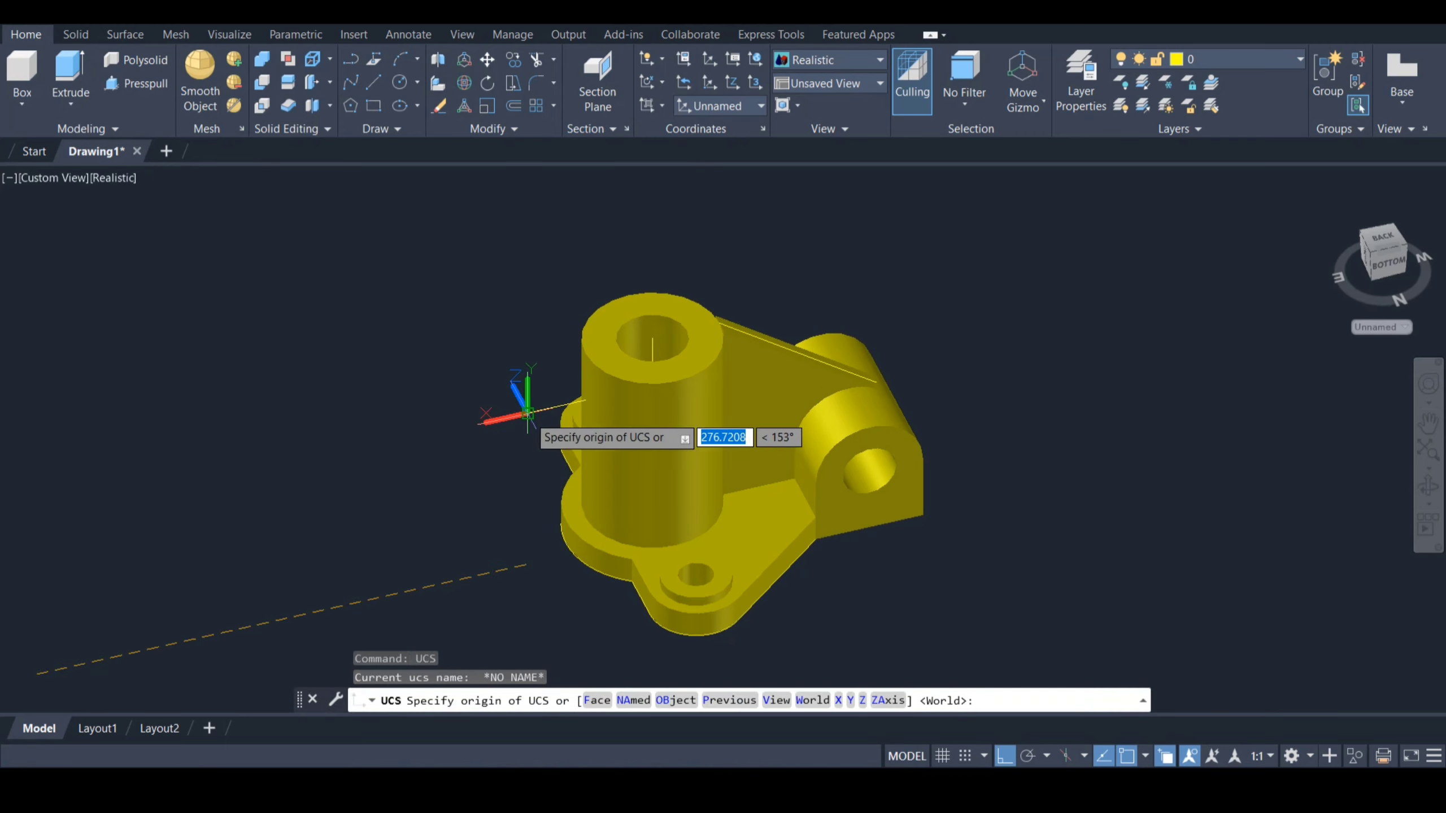
click(528, 414)
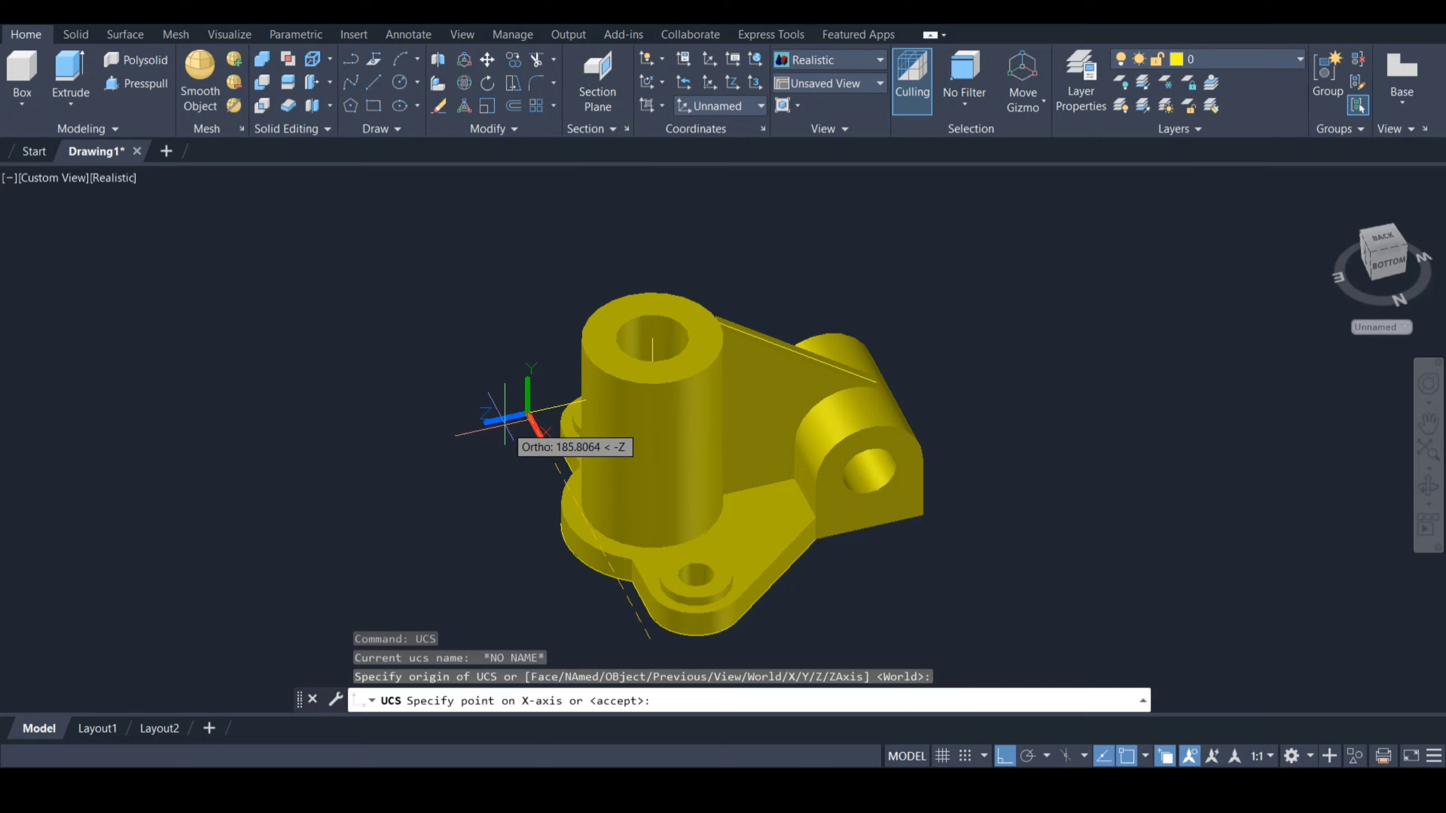
click(505, 420)
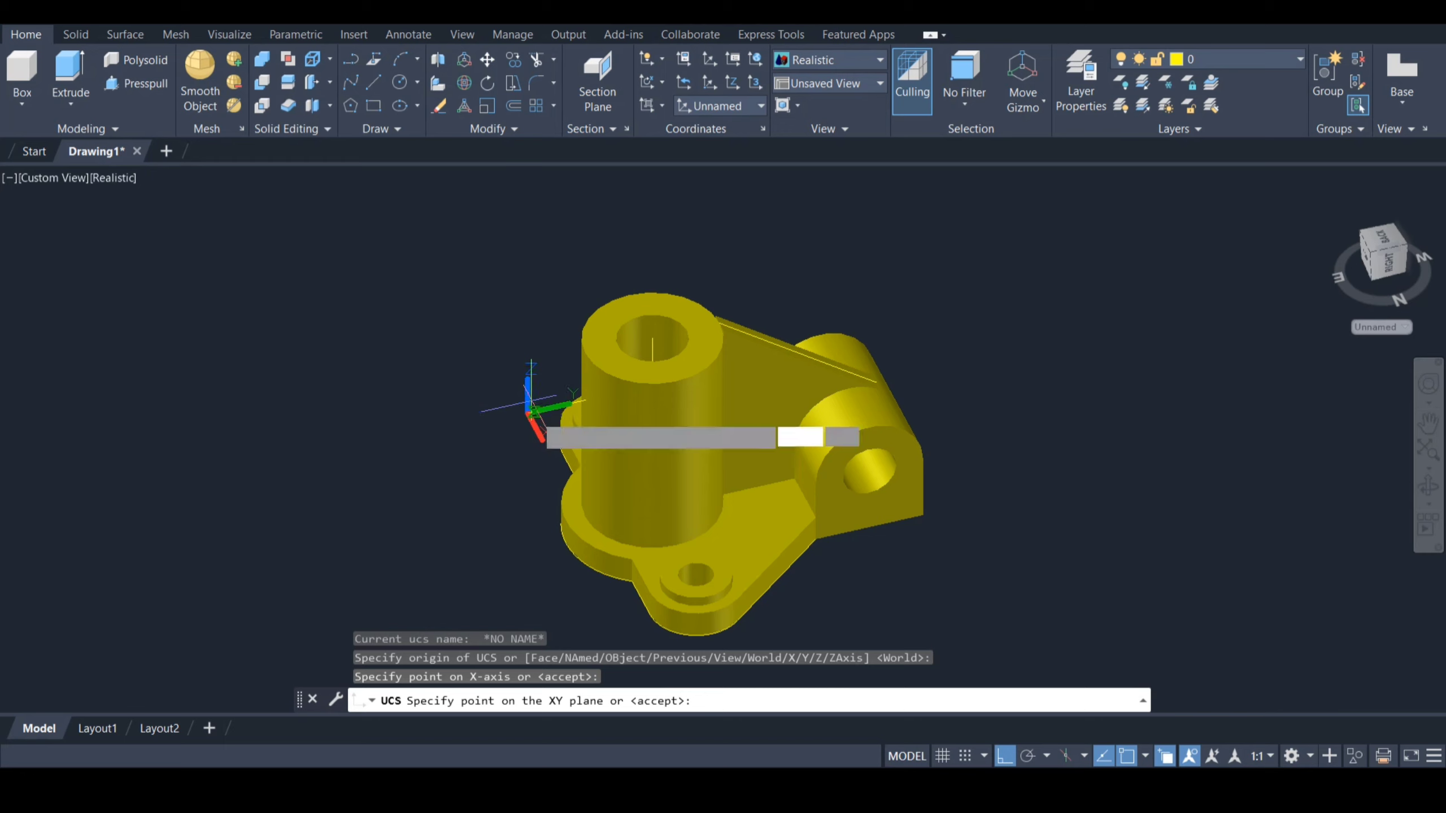
click(545, 443)
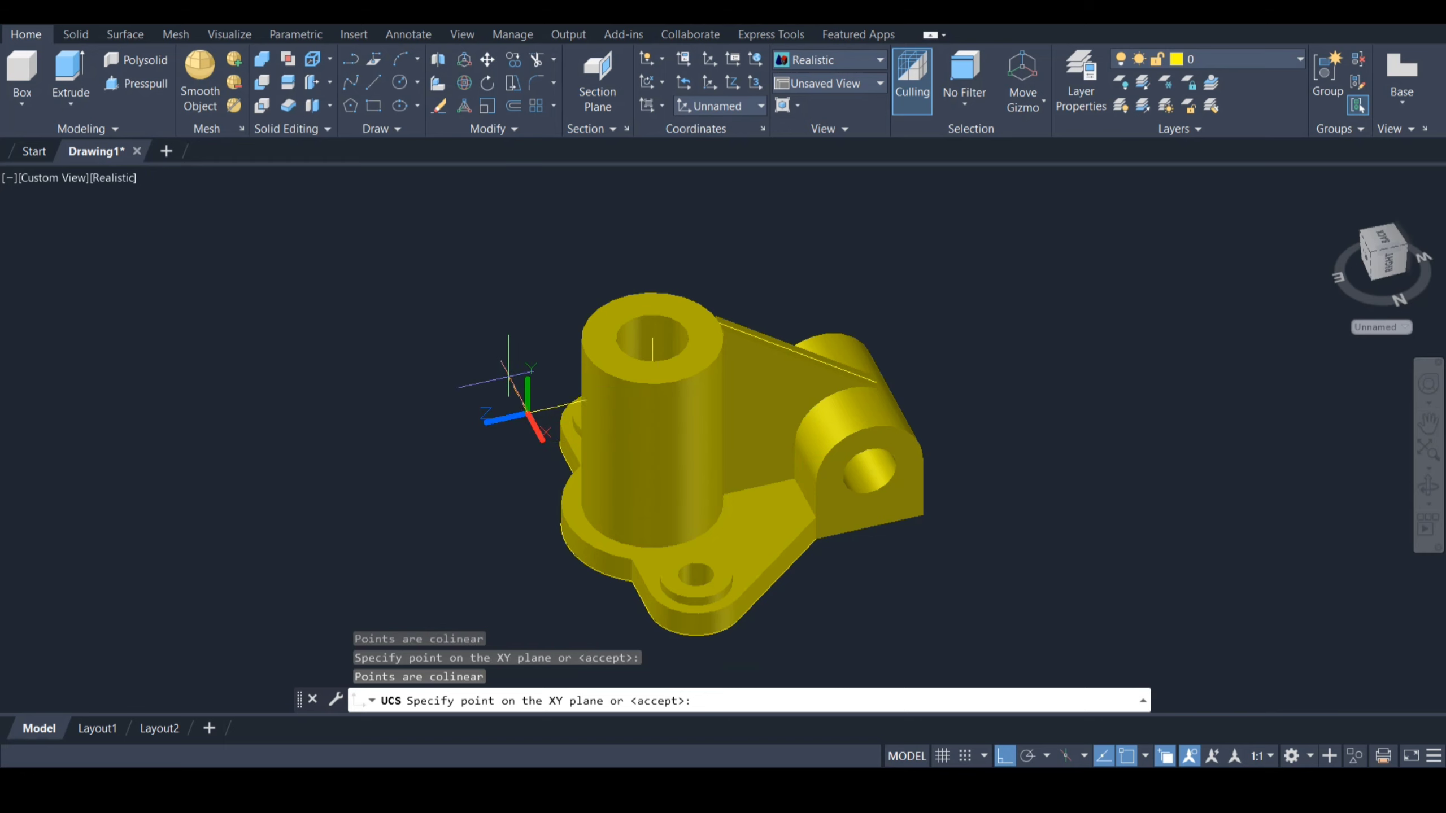
key(Return)
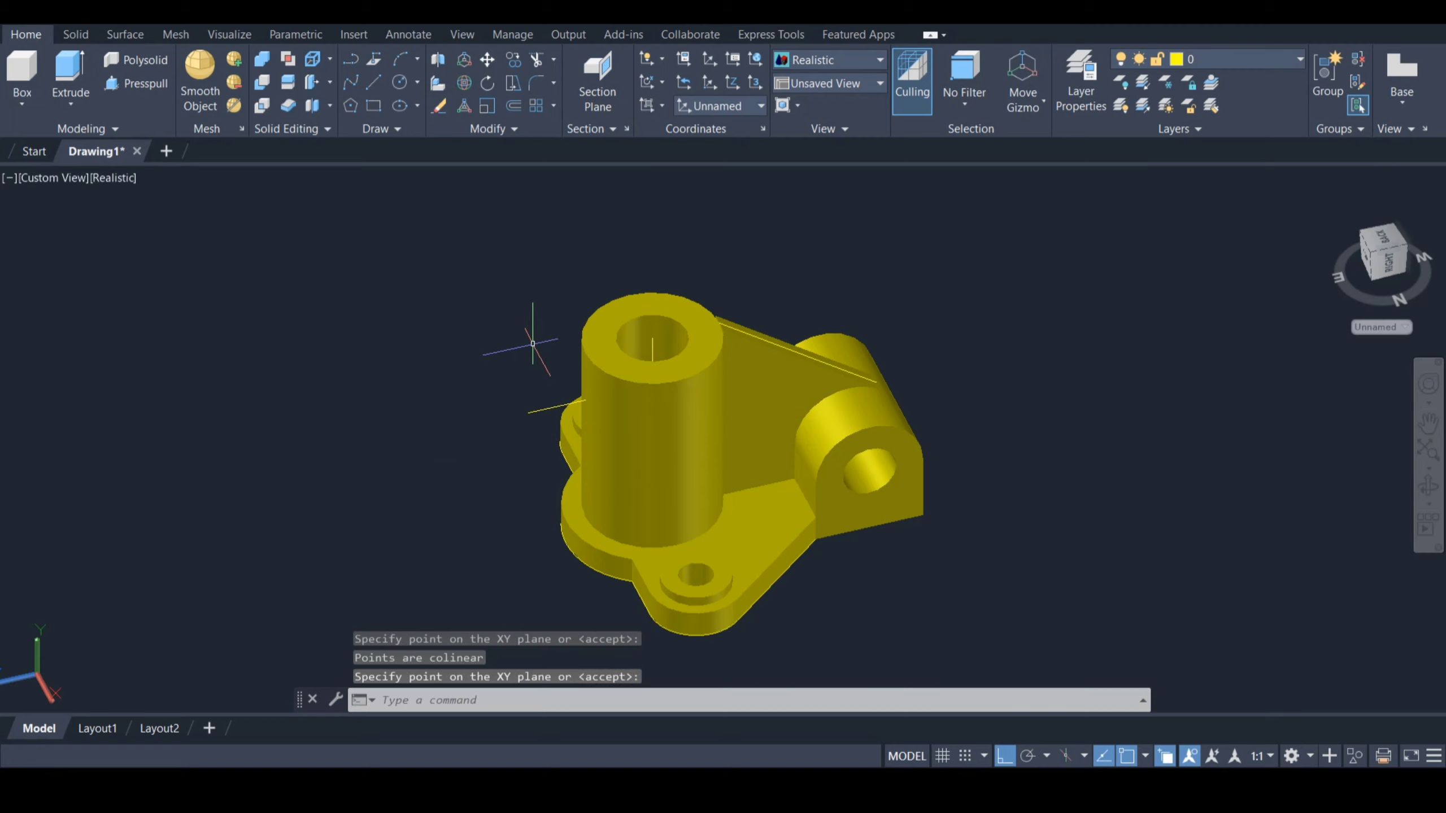
Draw two concentric circles with radii 12.5 and 24 centred on the outer end of the 65 line.
text(c)
key(Return)
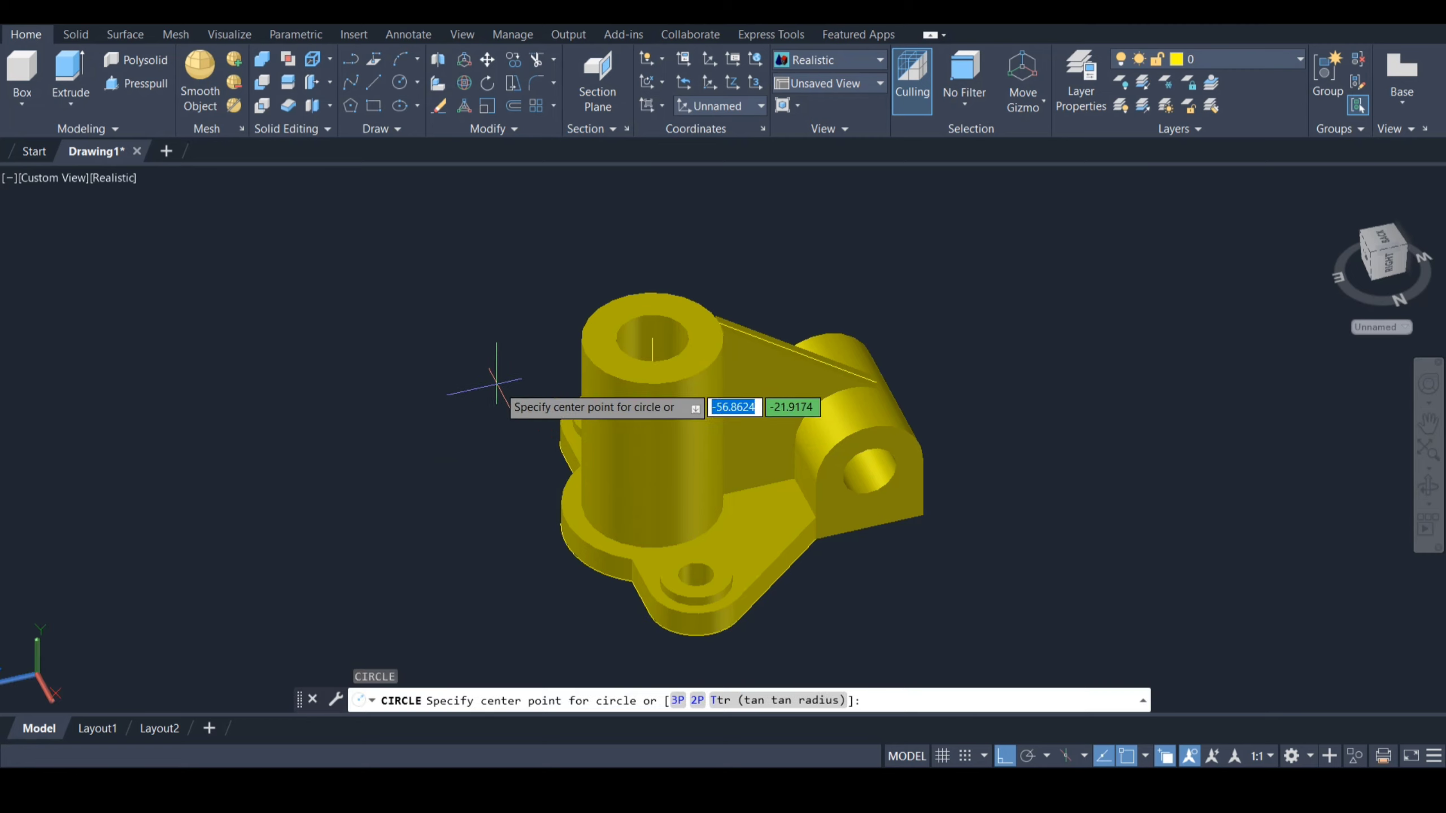
click(528, 412)
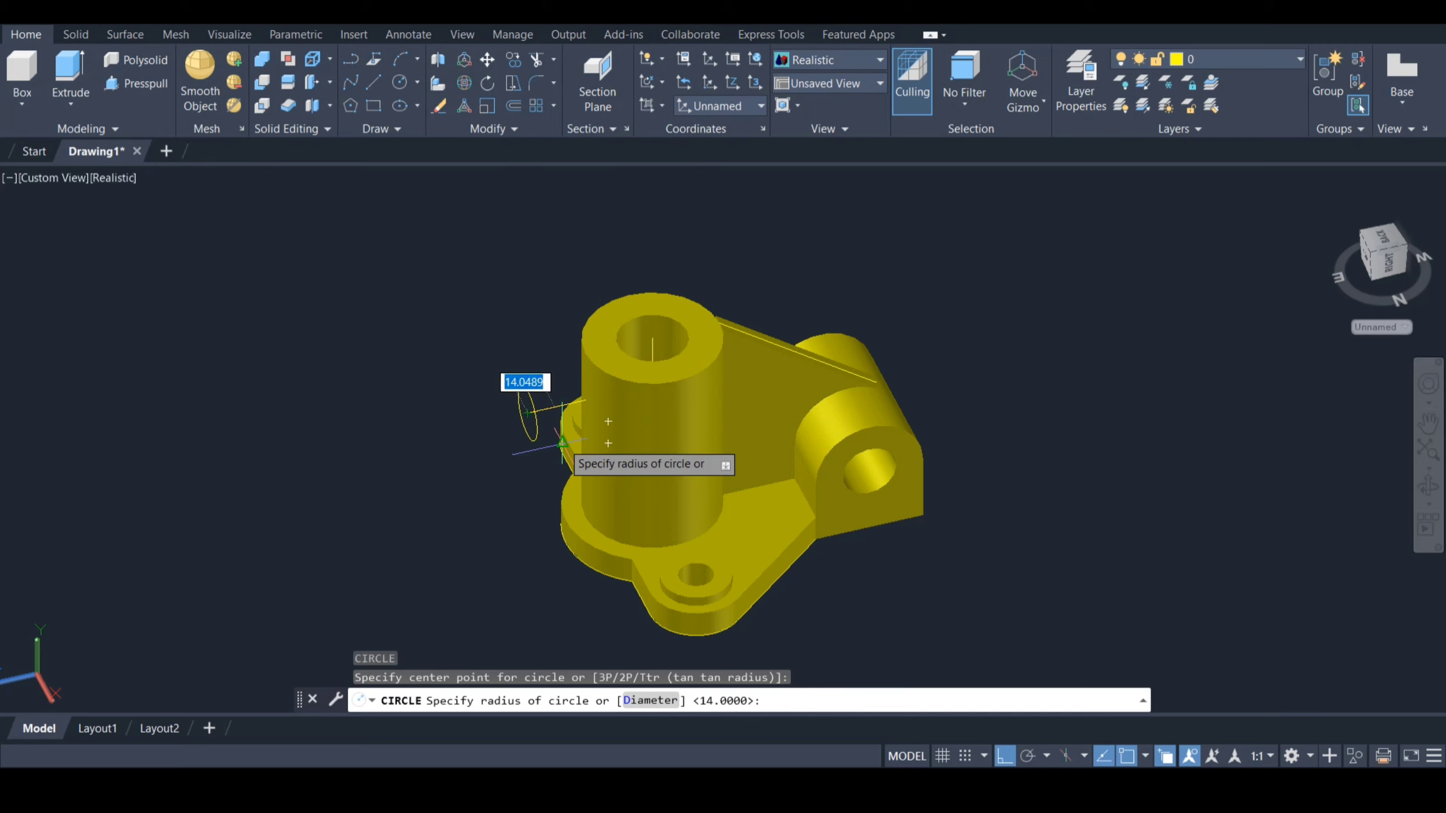
text(12.5)
key(Return)
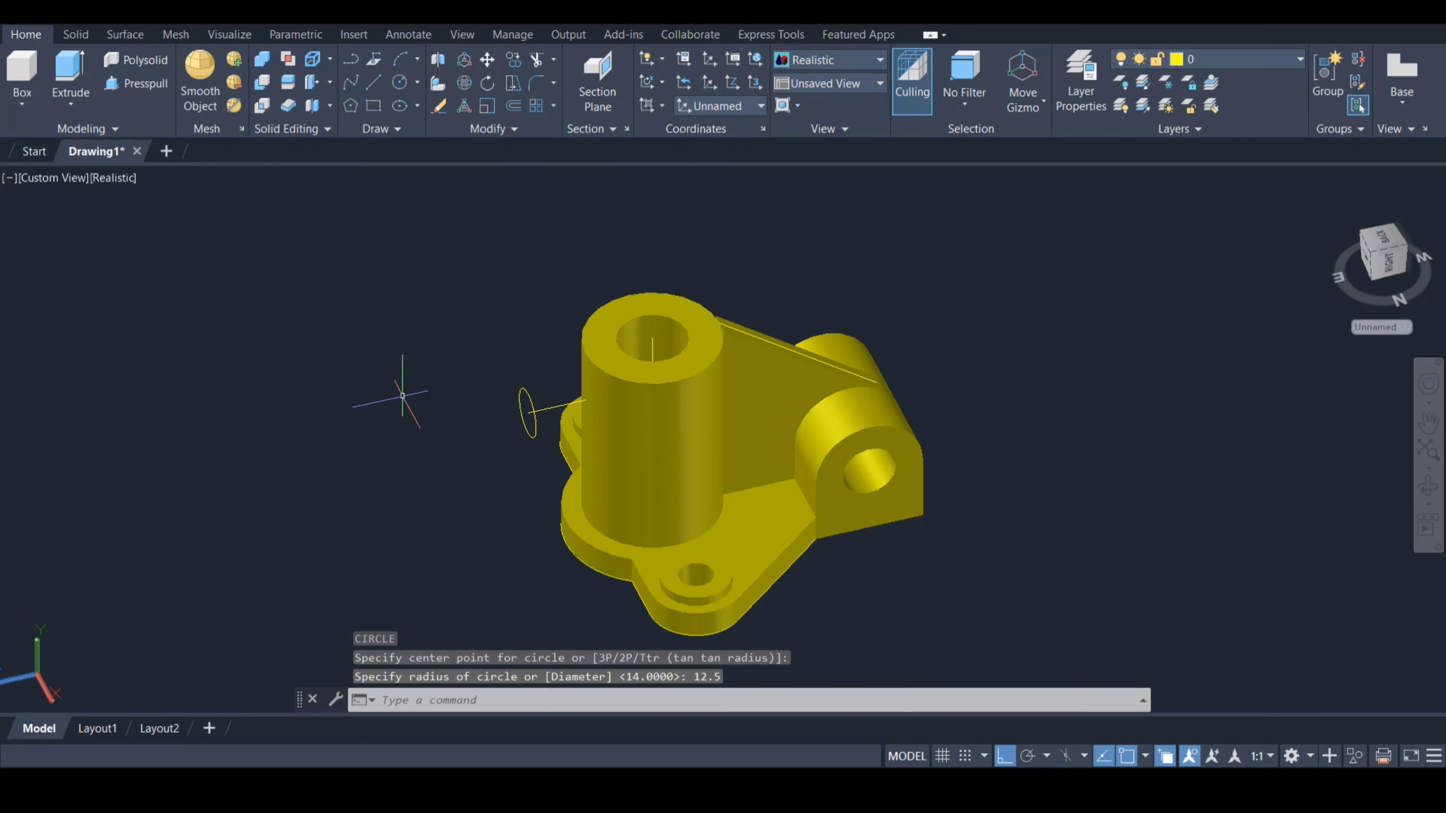
key(Return)
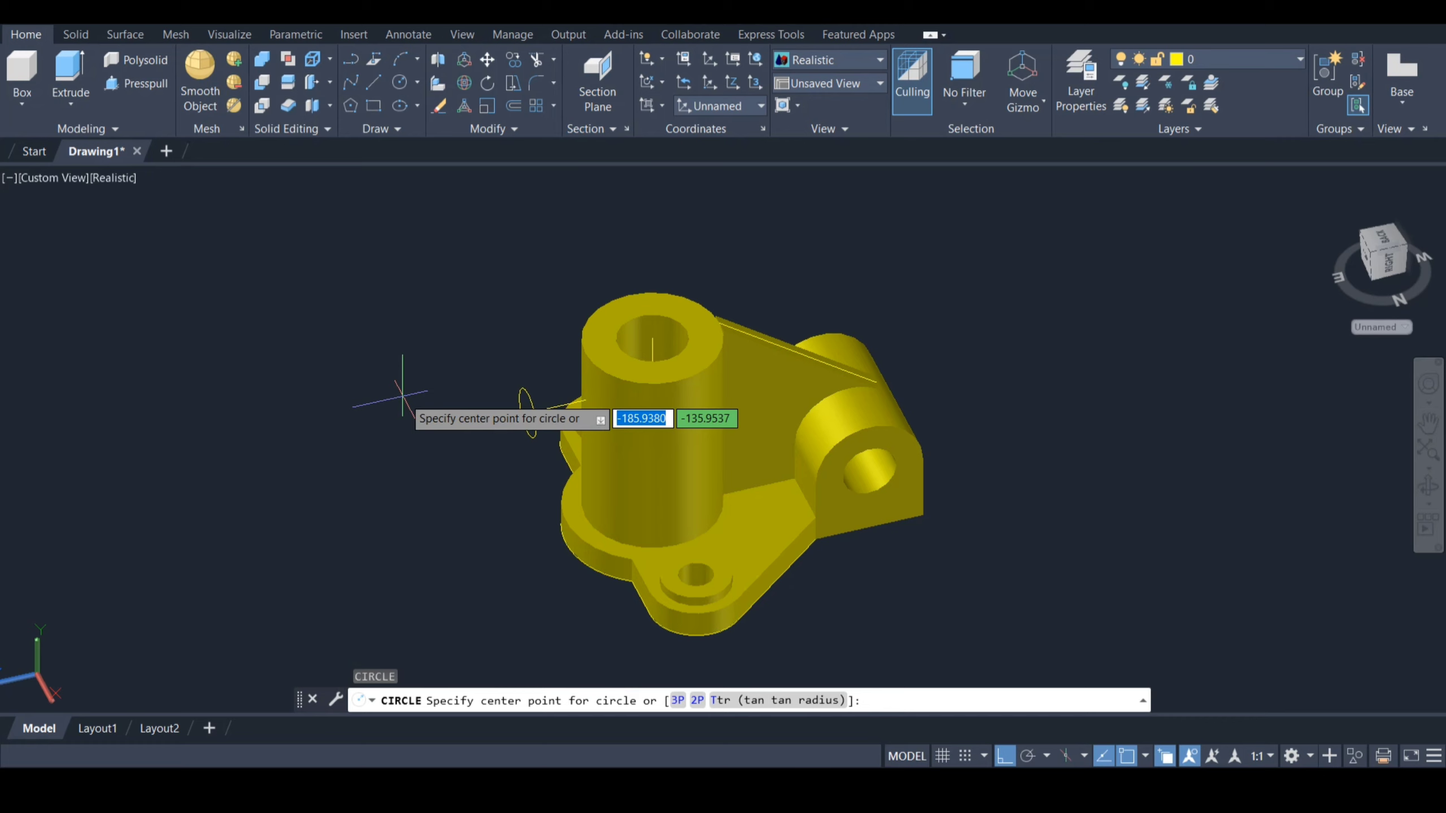
click(527, 414)
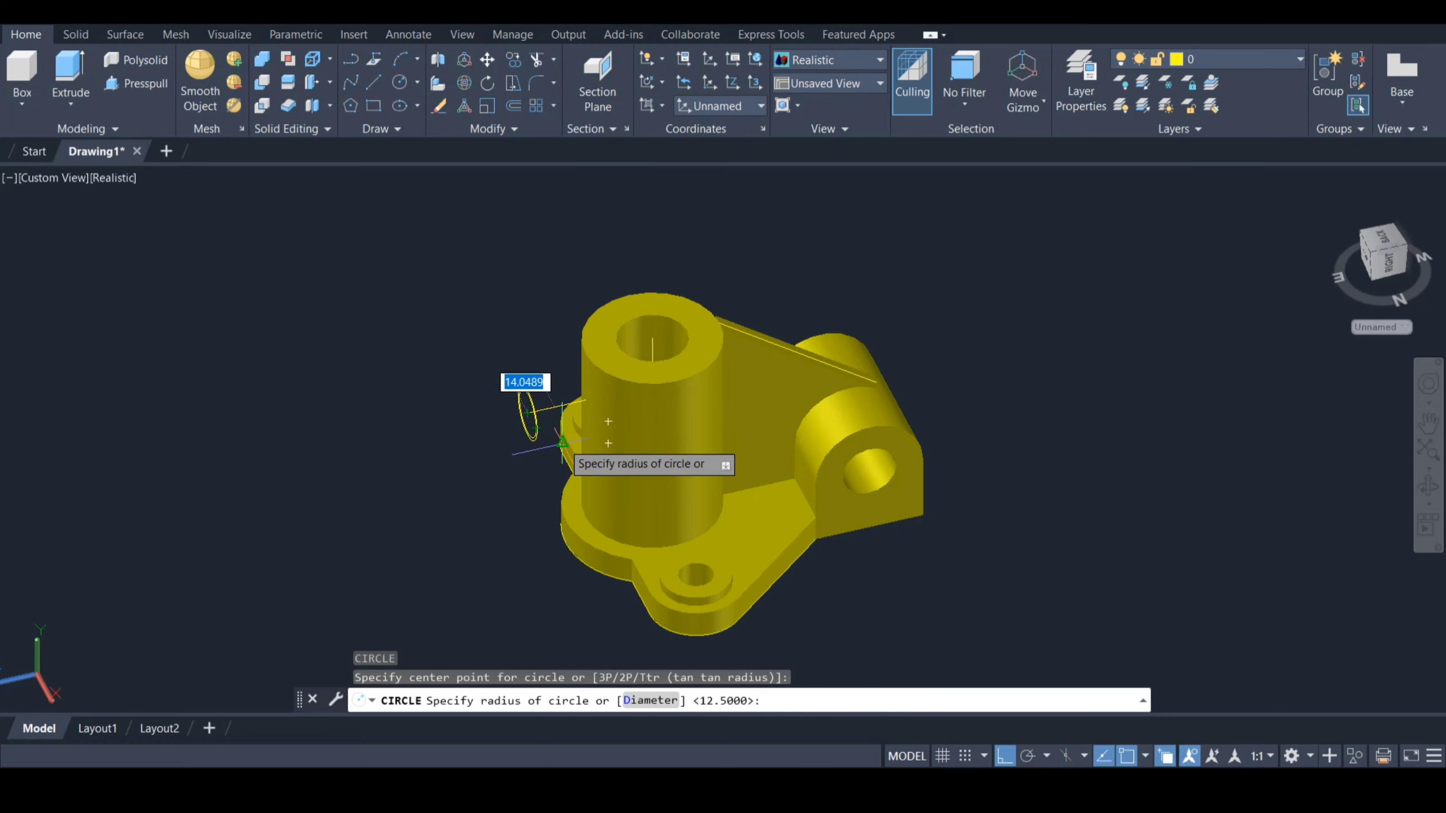
text(24)
key(Return)
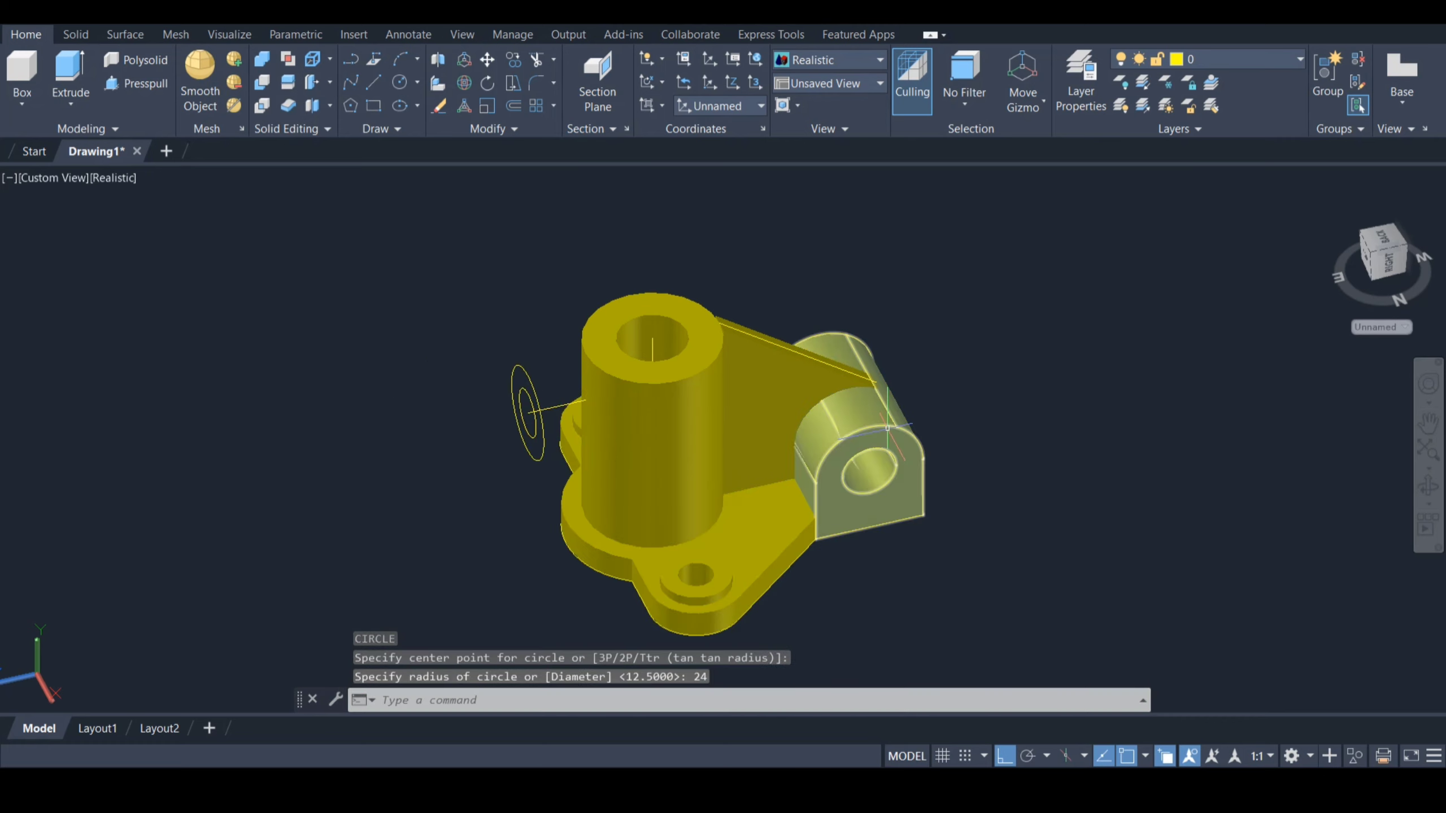
Turn off selection cycling and presspull the ring between the two circles inward until it meets the tube wall.
key(Escape)
key(ctrl+w)
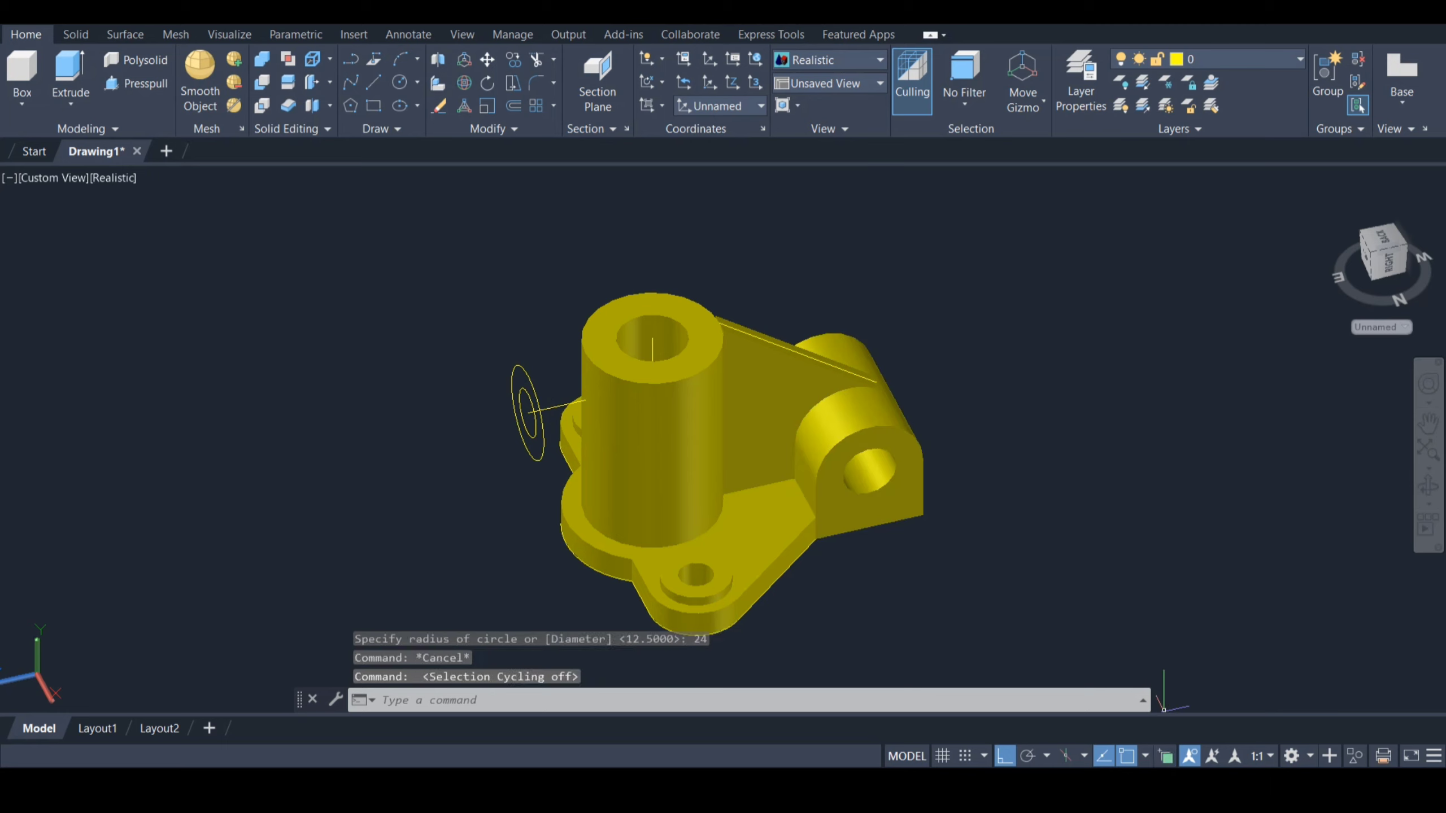
text(p)
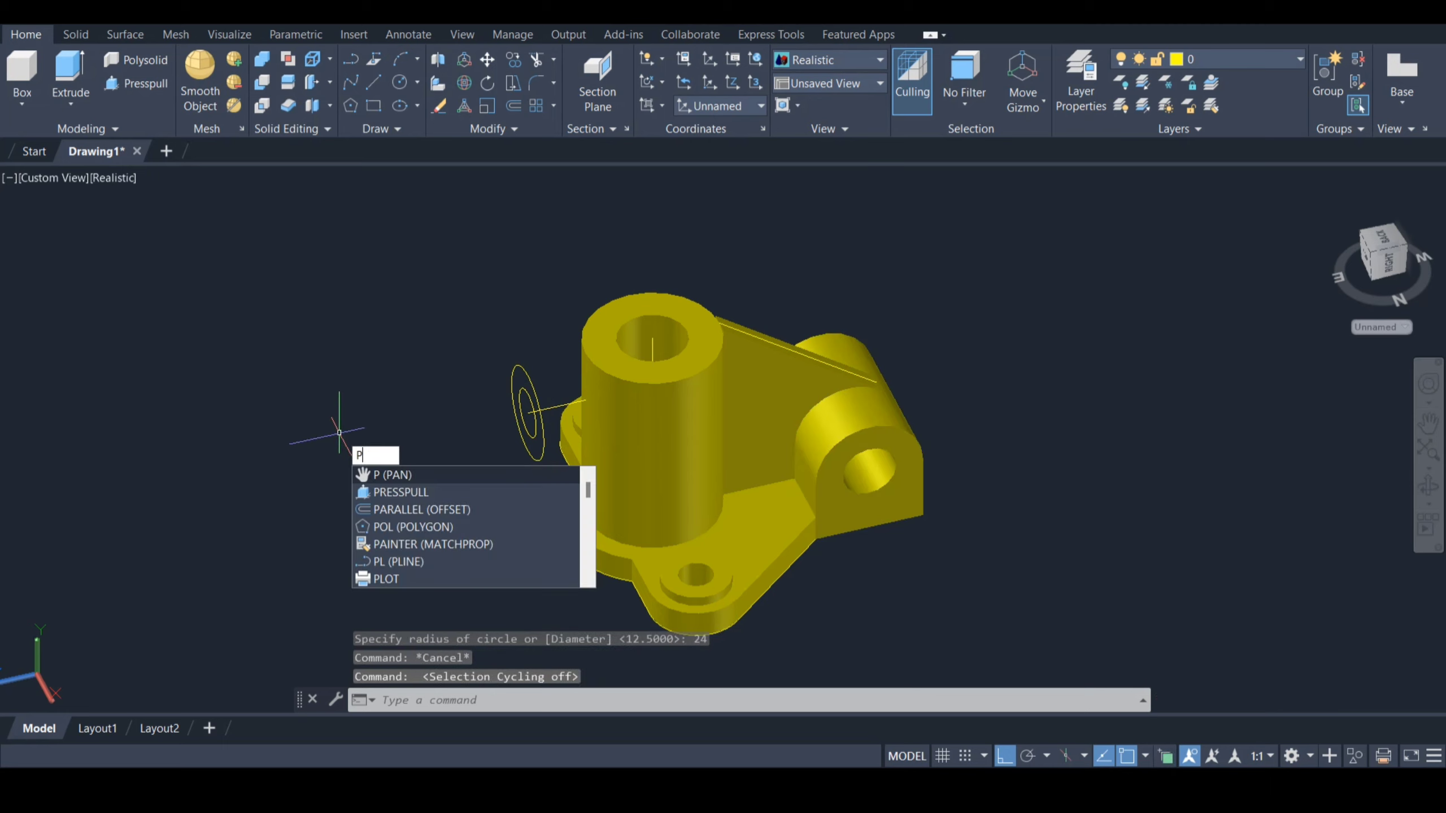
key(Down)
key(Return)
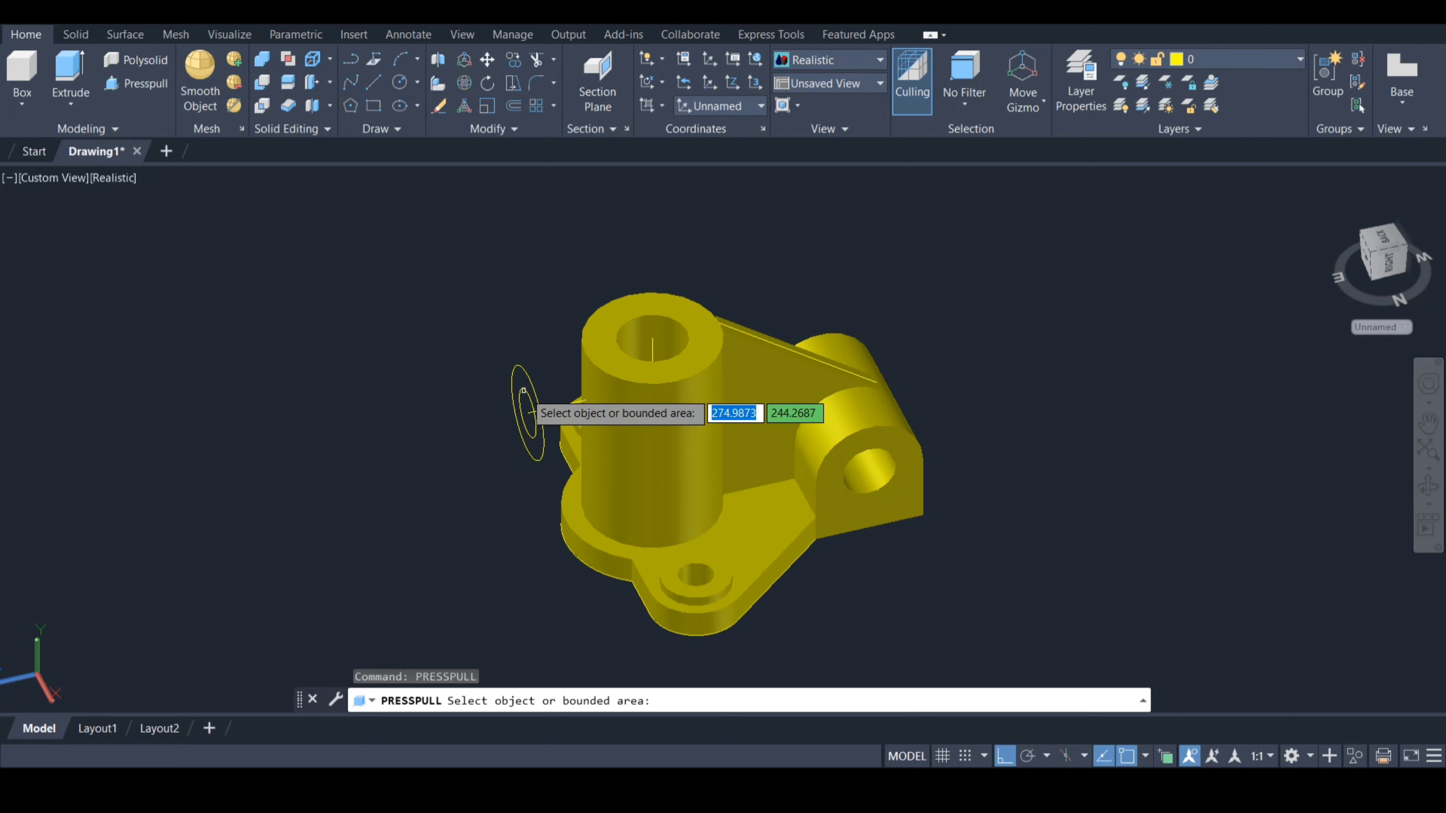
click(522, 378)
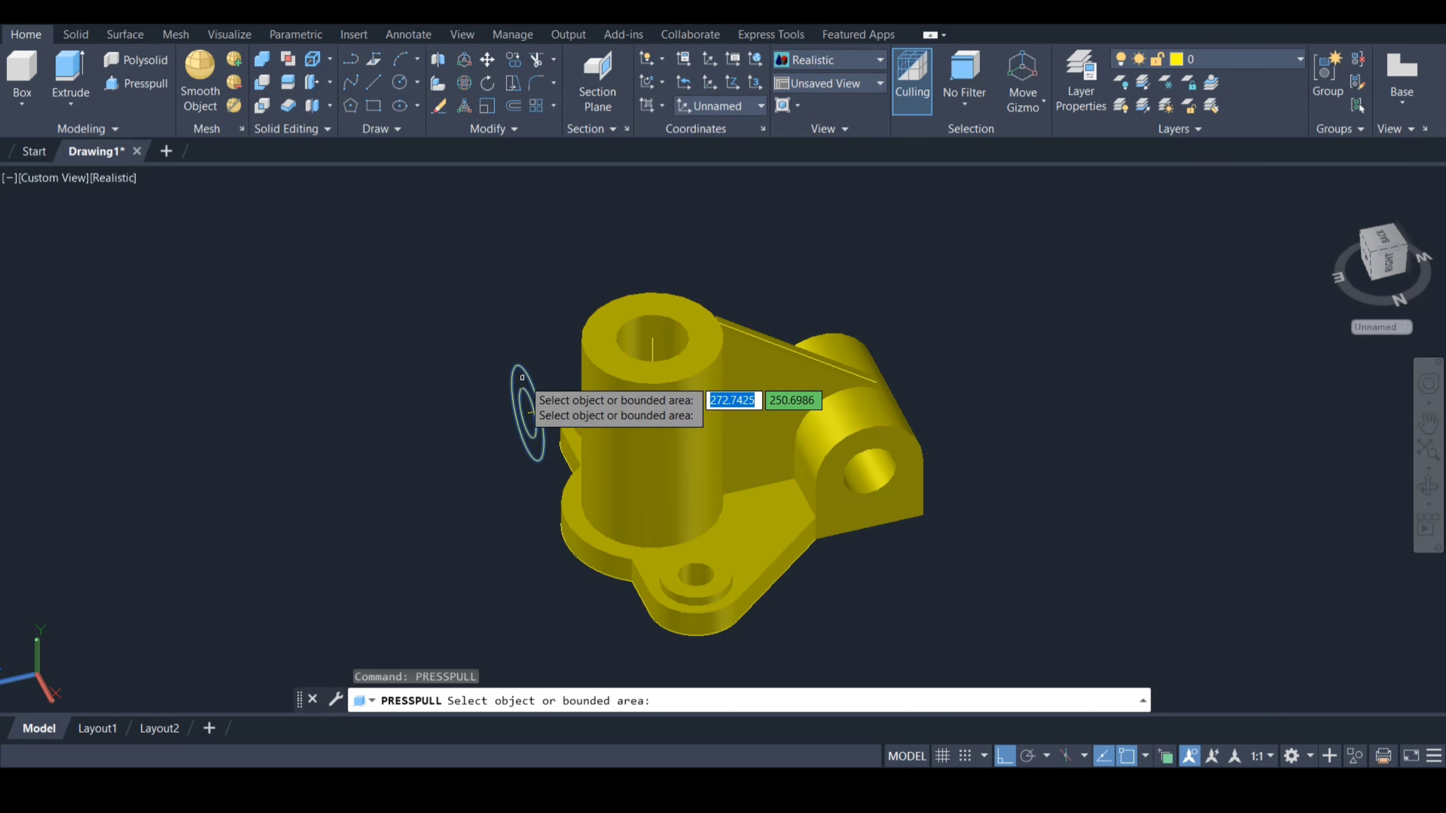
click(522, 378)
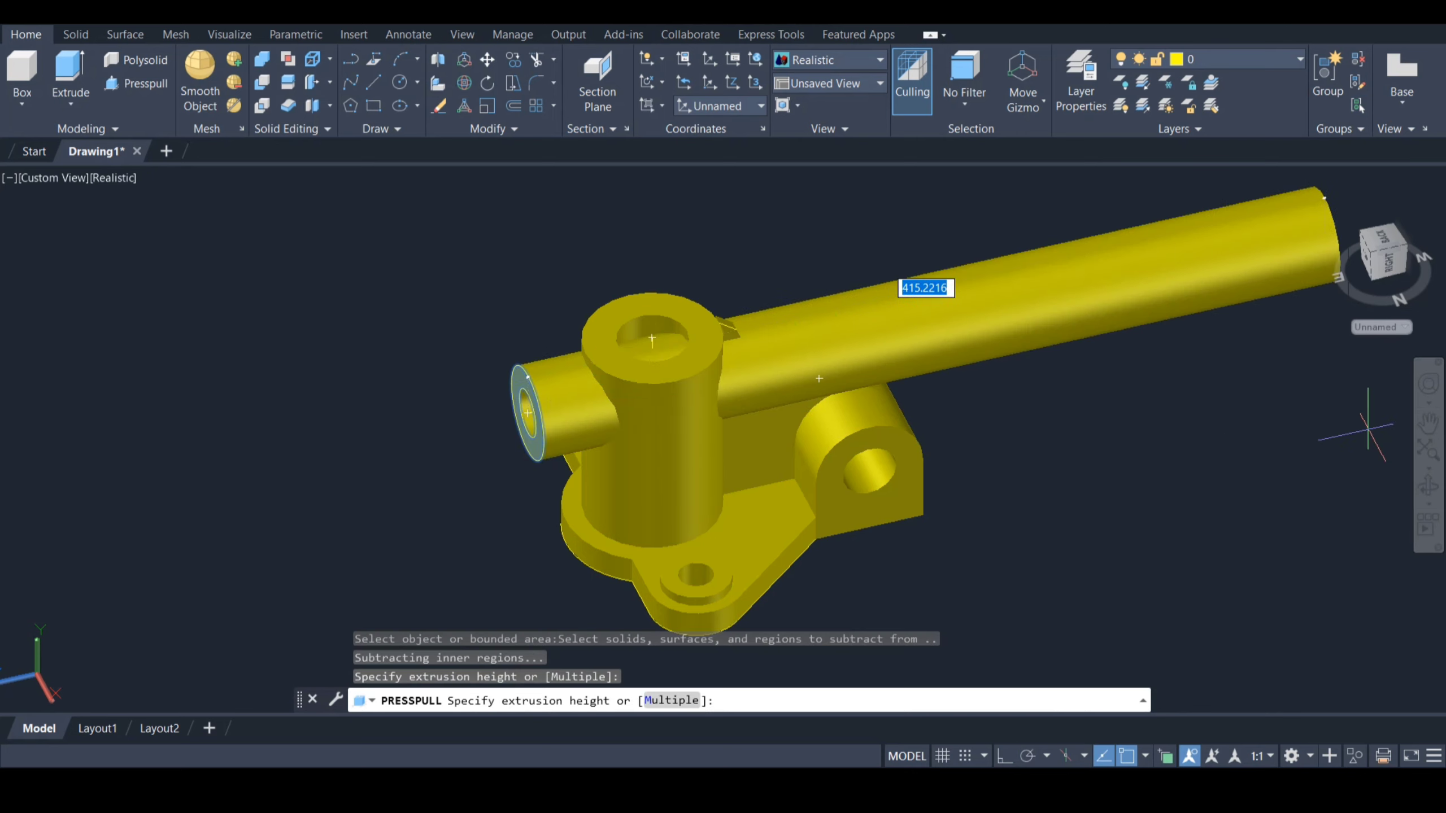
click(1428, 486)
drag(1252, 484, 1252, 569)
key(Escape)
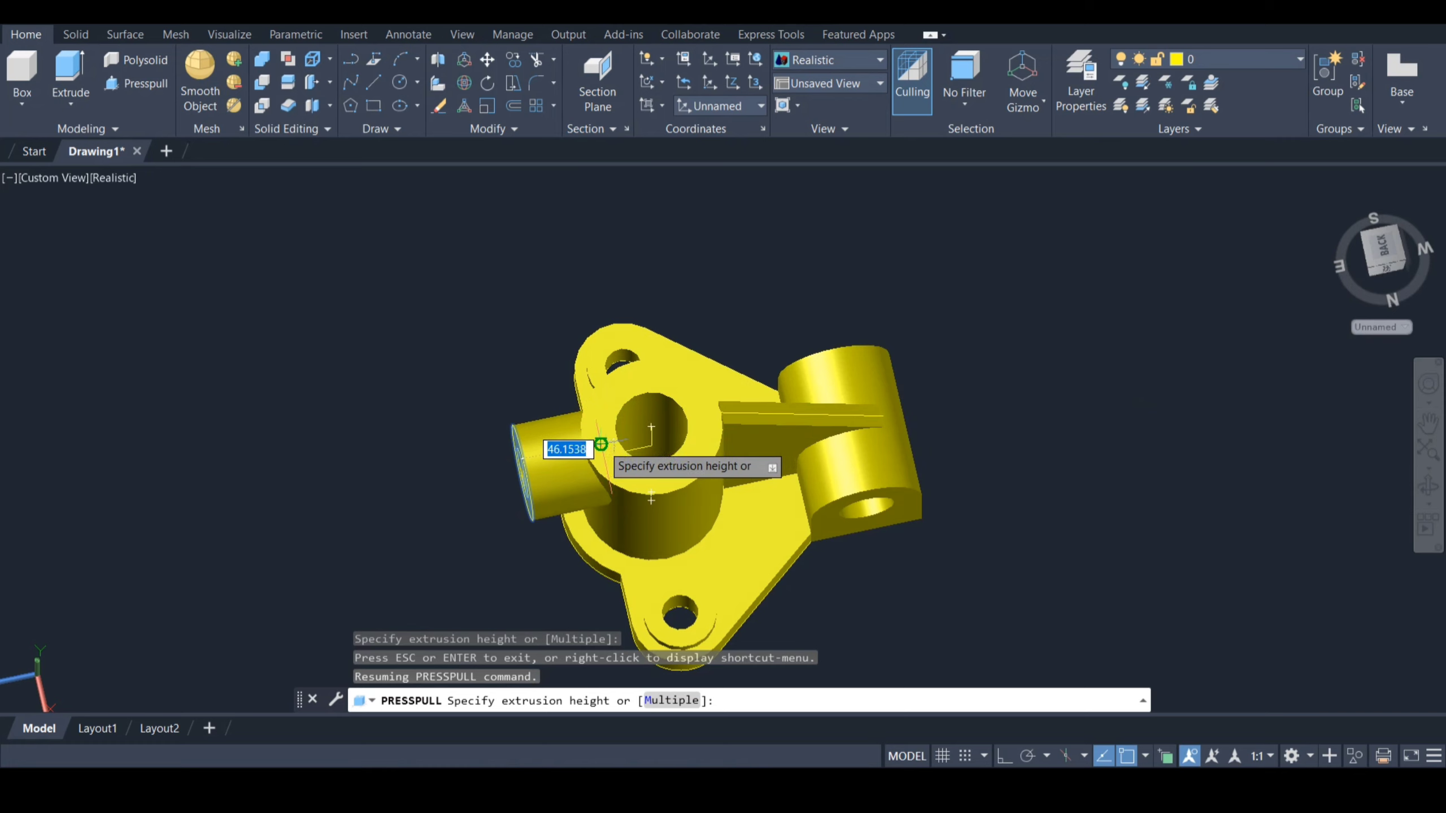
click(601, 445)
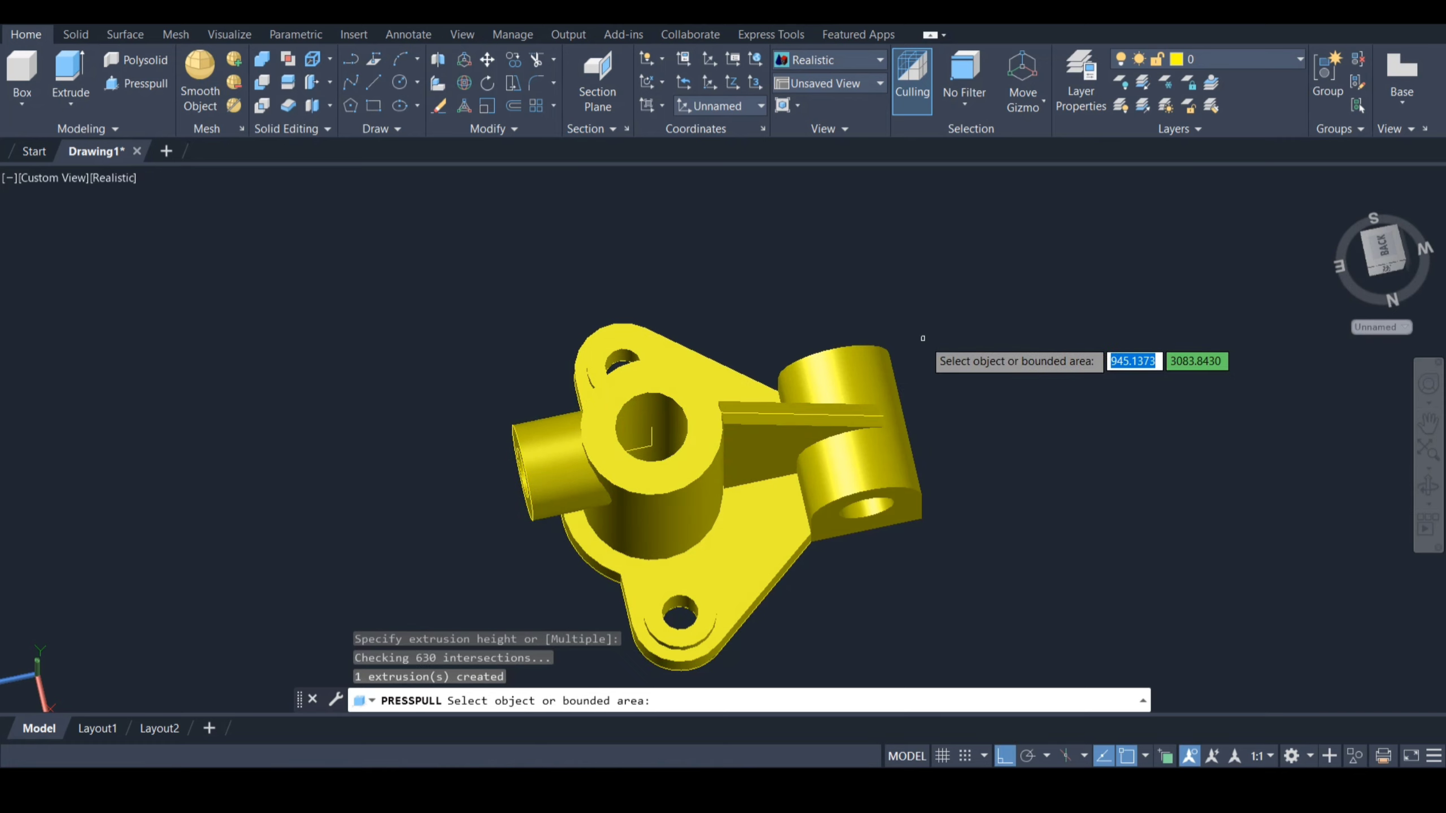
key(Return)
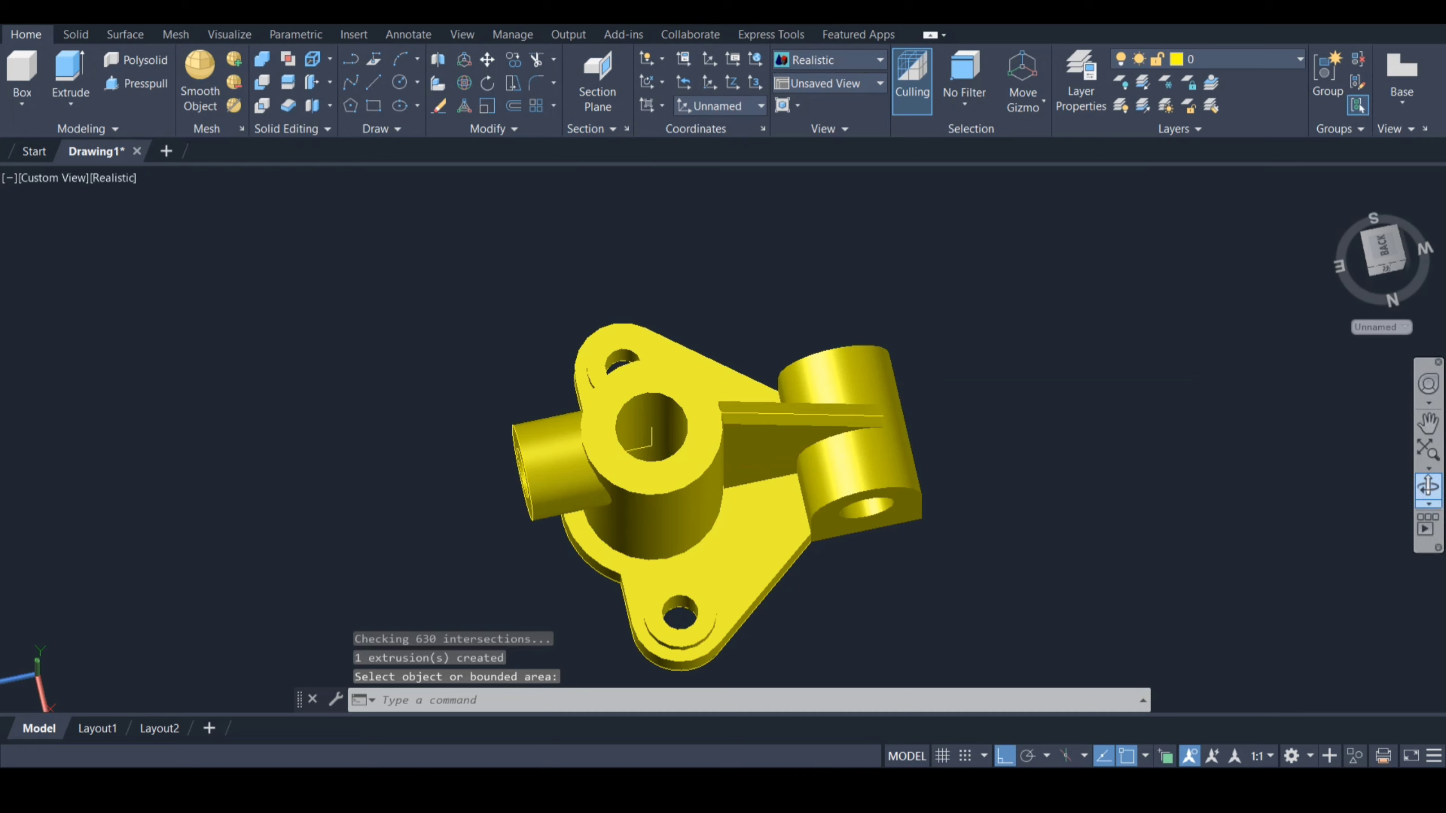
Presspull the inner circle of the side boss inward as a solid cylinder reaching the tube's central axis.
click(1428, 485)
drag(654, 450, 956, 453)
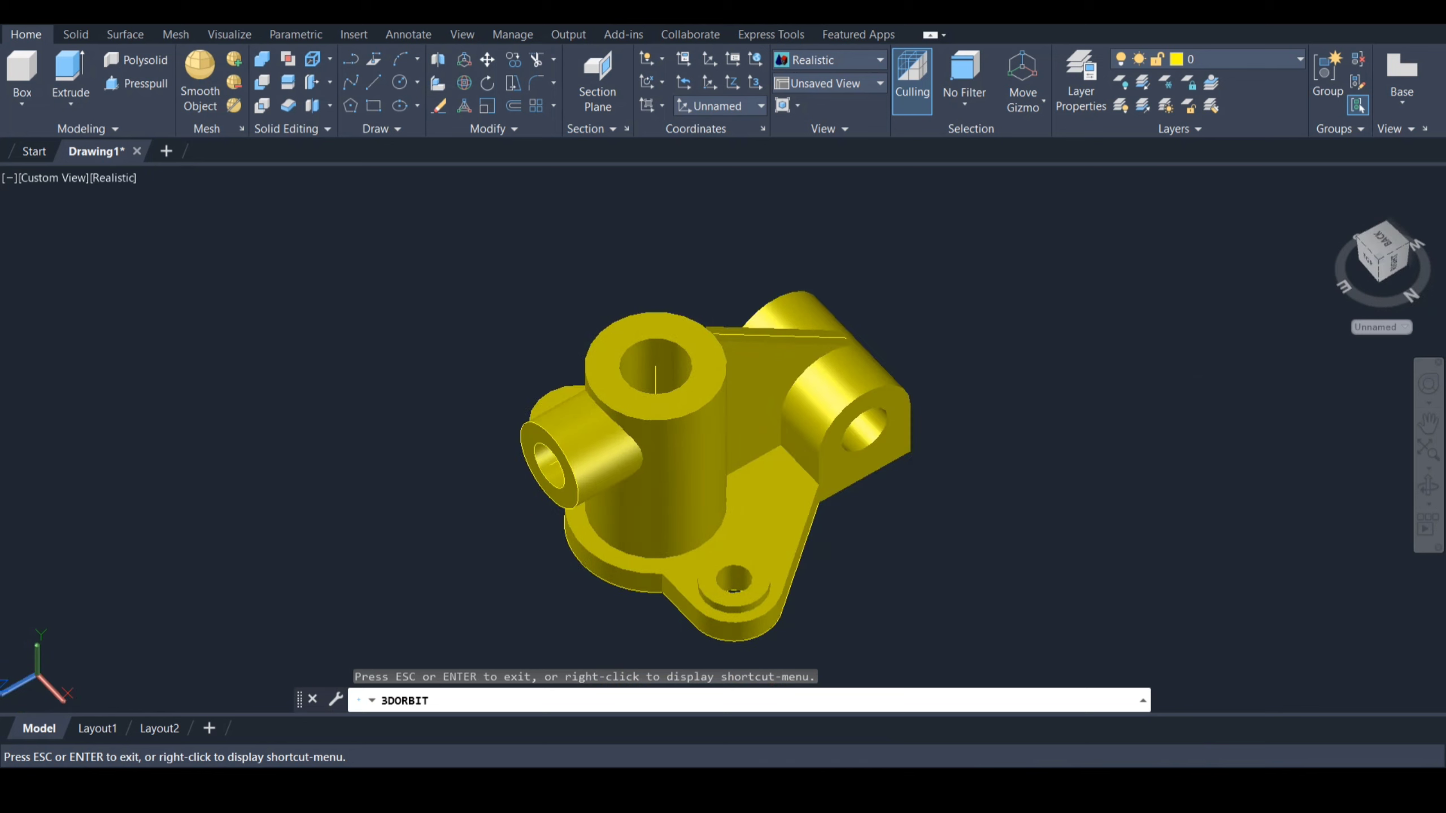
drag(734, 467, 843, 421)
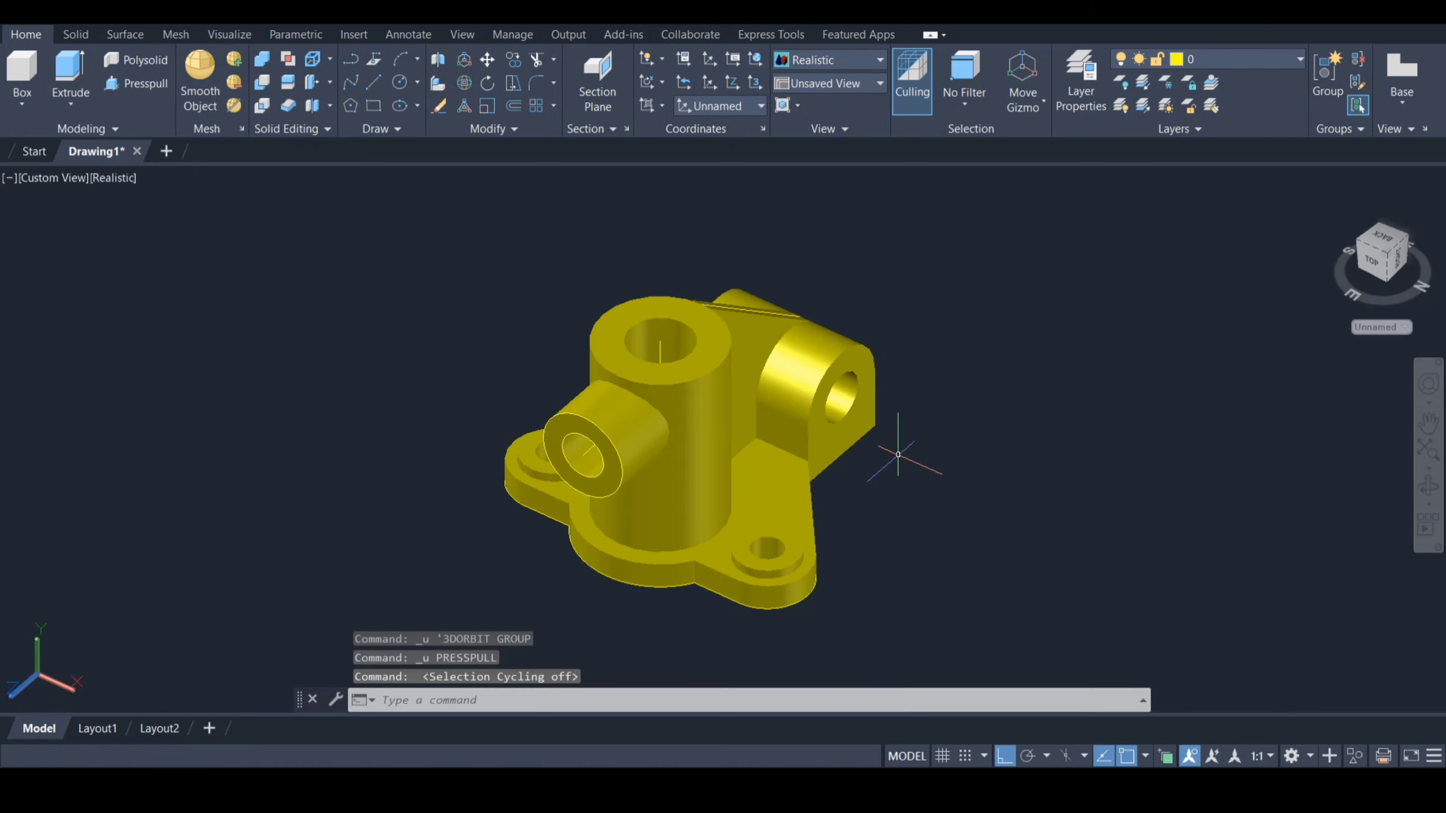
key(Return)
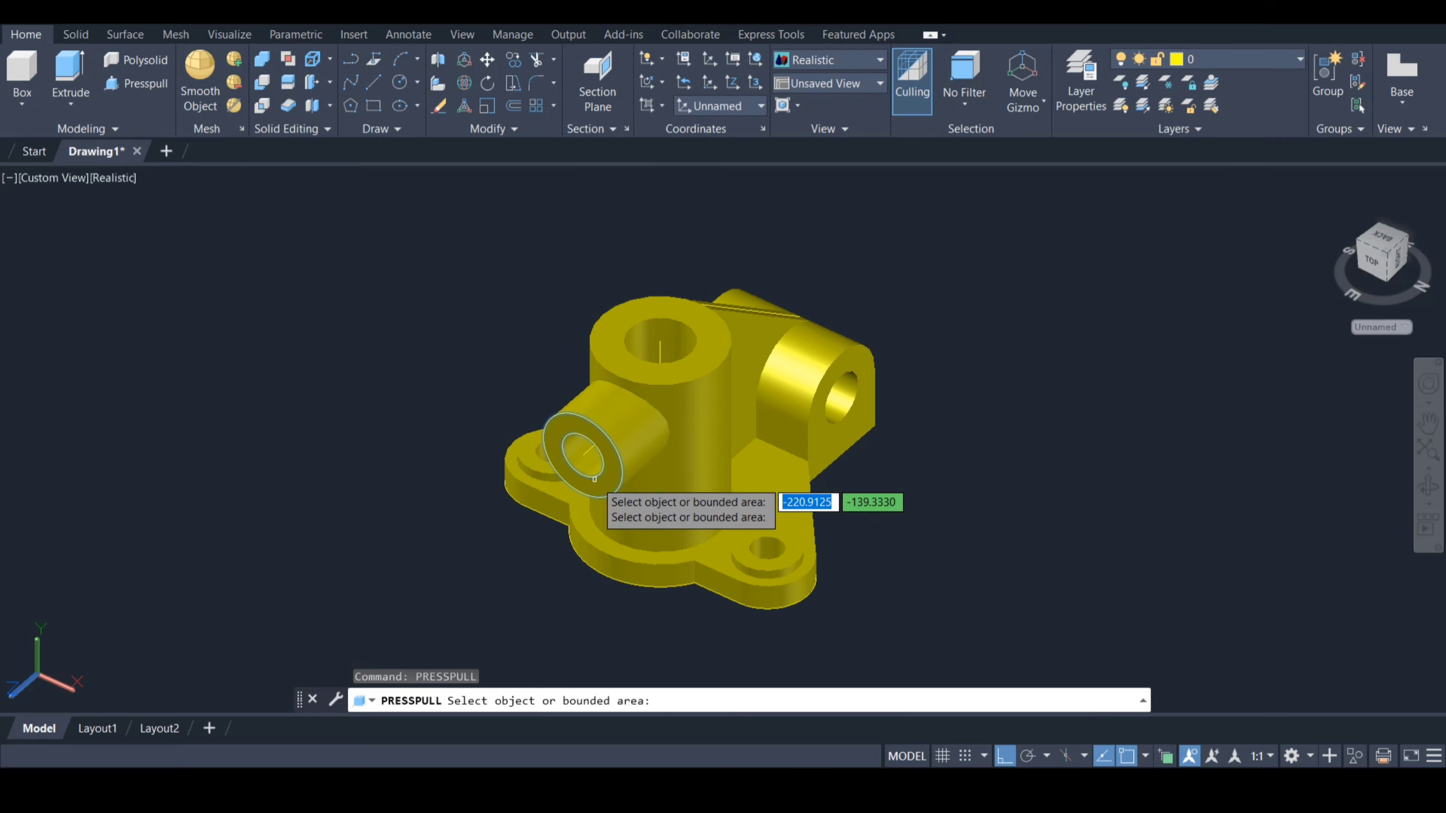
click(583, 456)
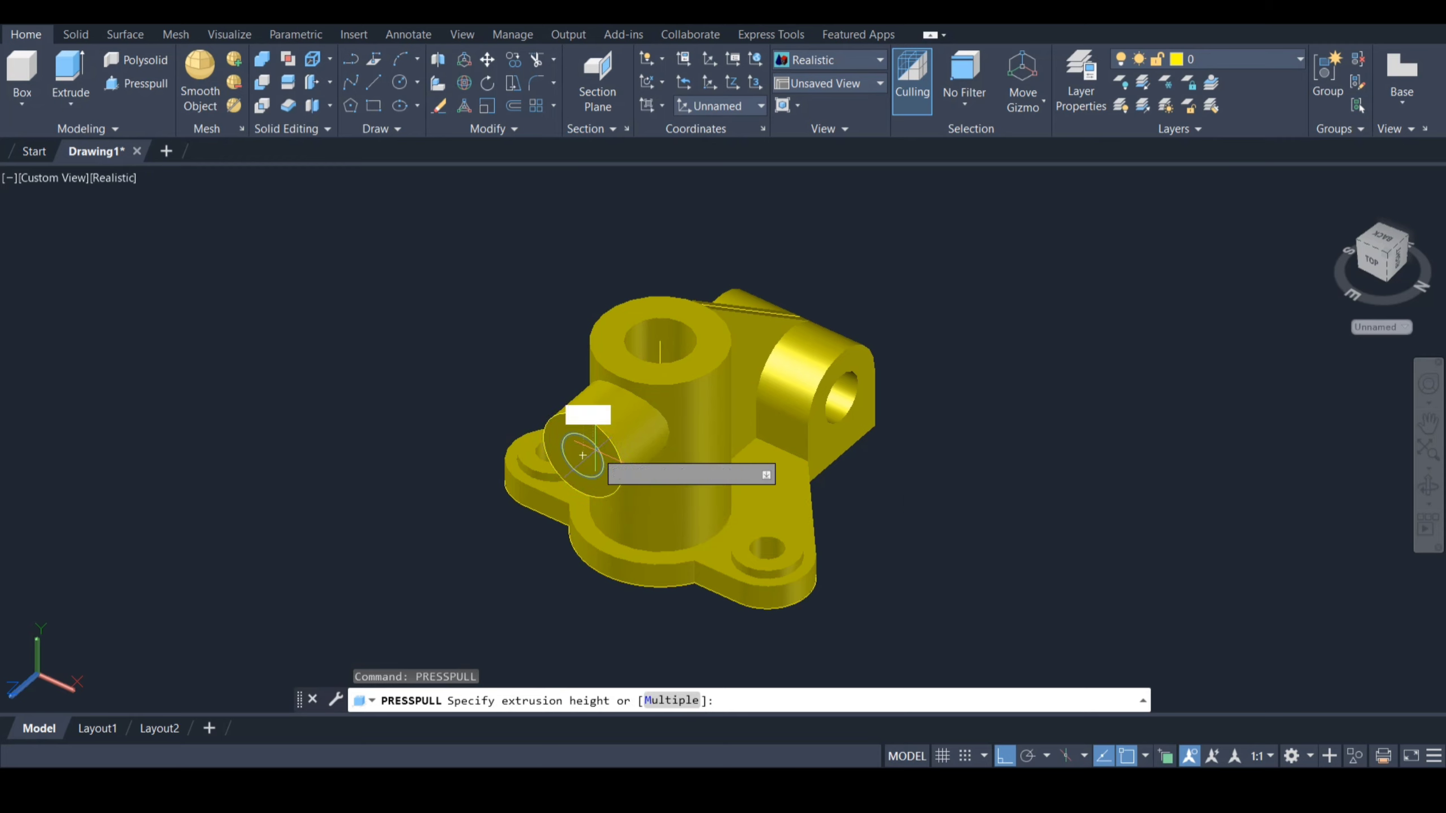
click(660, 340)
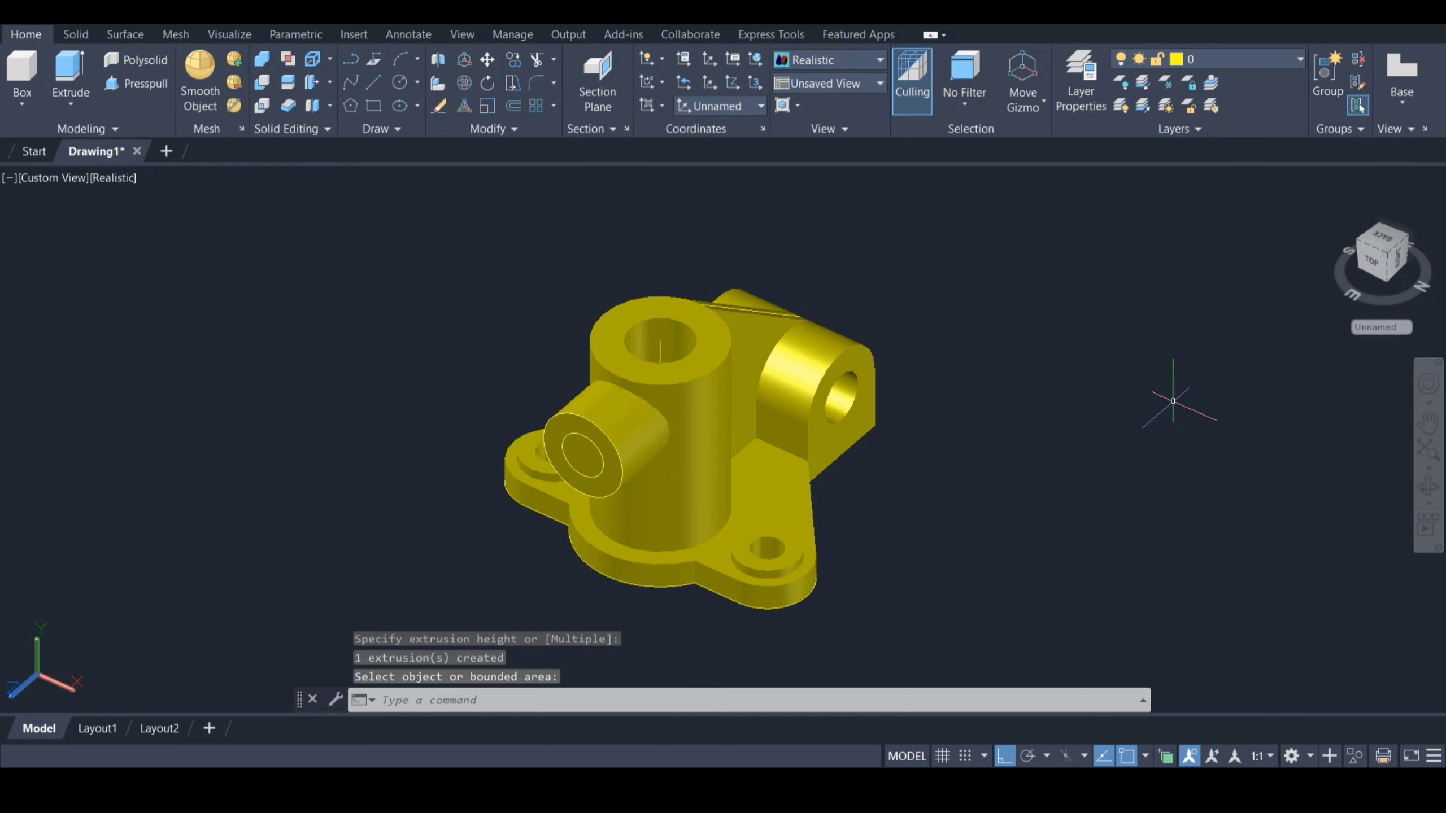
Subtract the inner cylinder of the side boss from the tube to open the cross bore into it.
click(1427, 486)
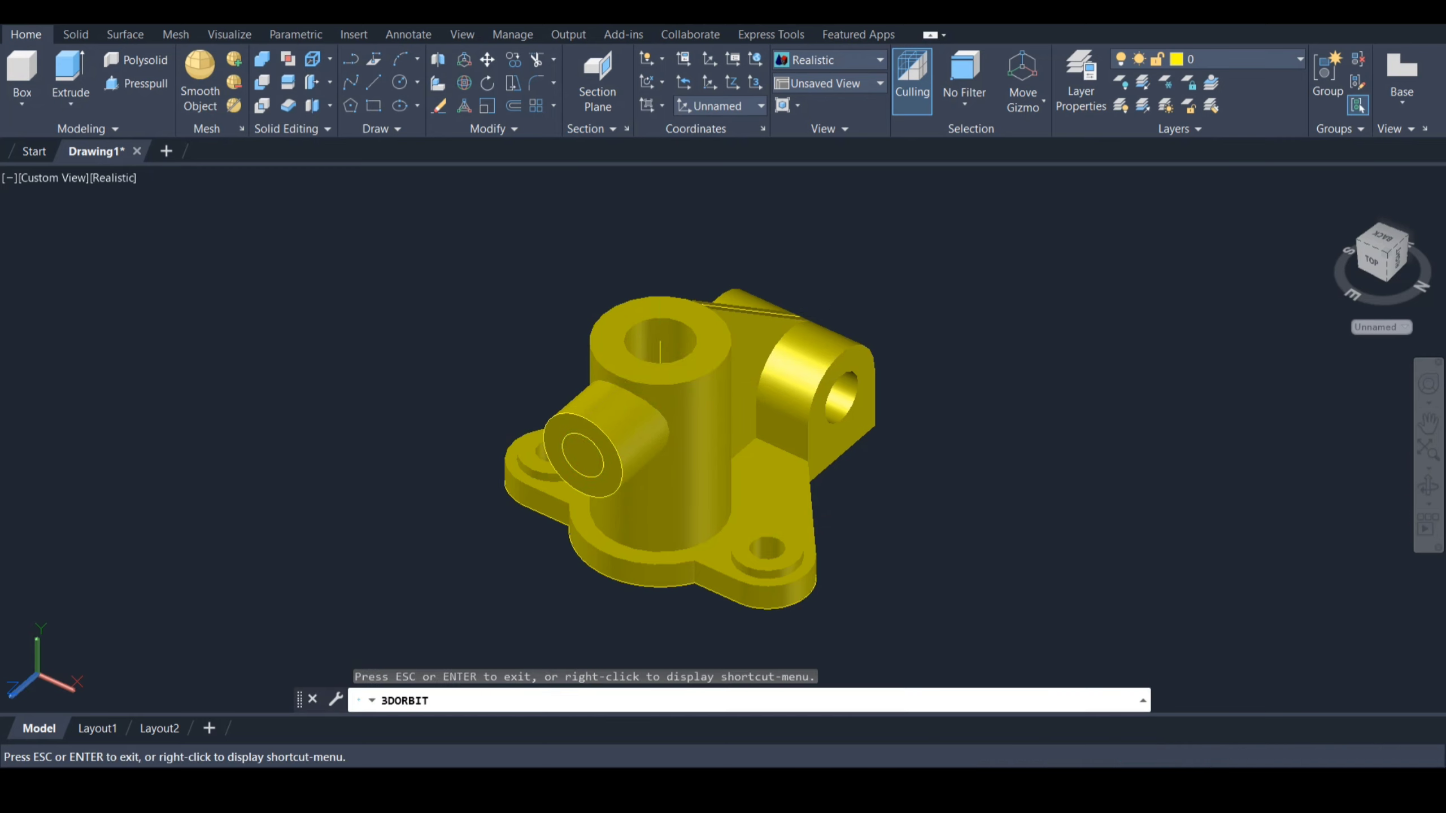
drag(603, 433, 667, 479)
key(Escape)
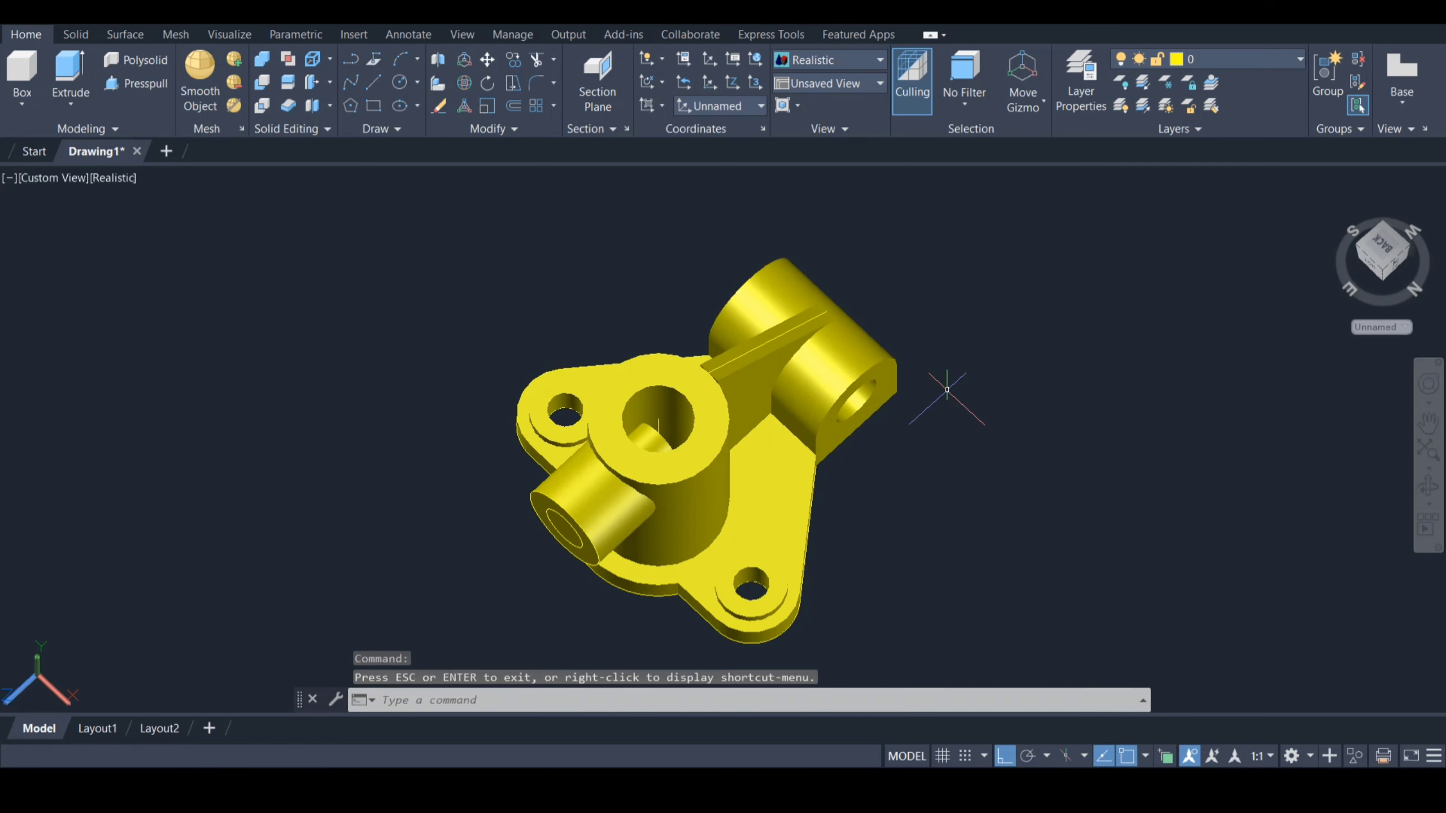
key(Return)
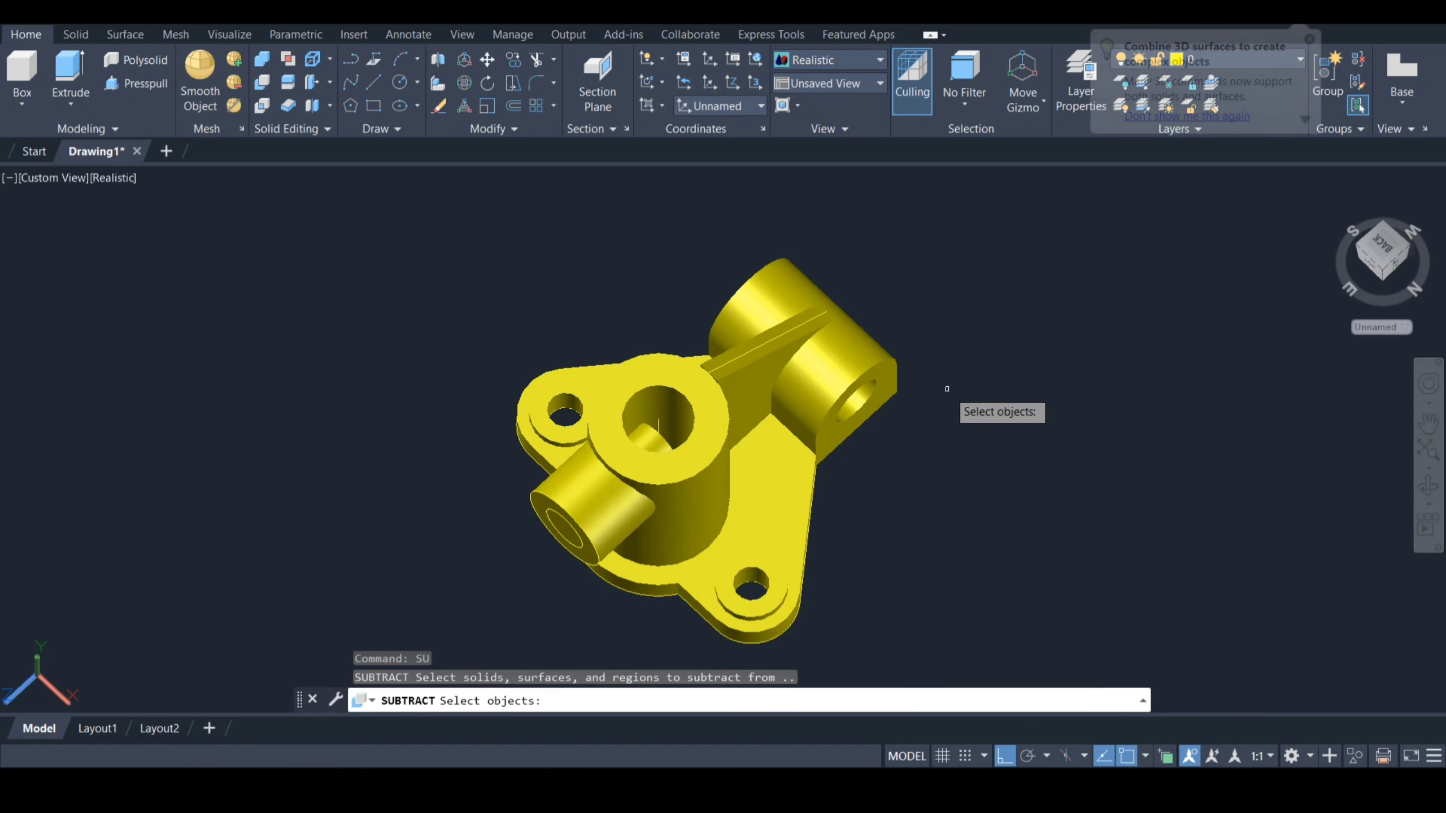
click(699, 457)
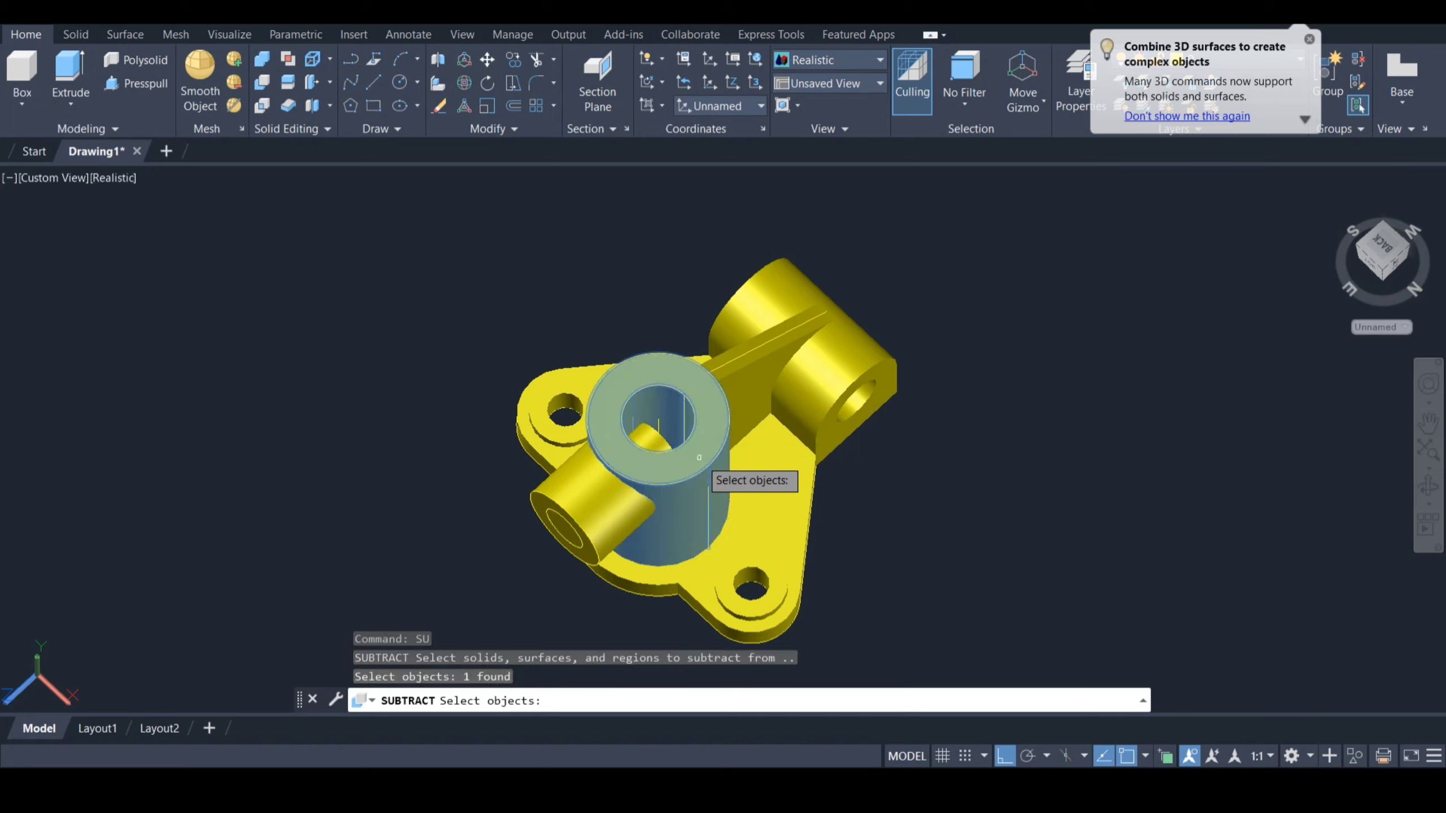
key(Return)
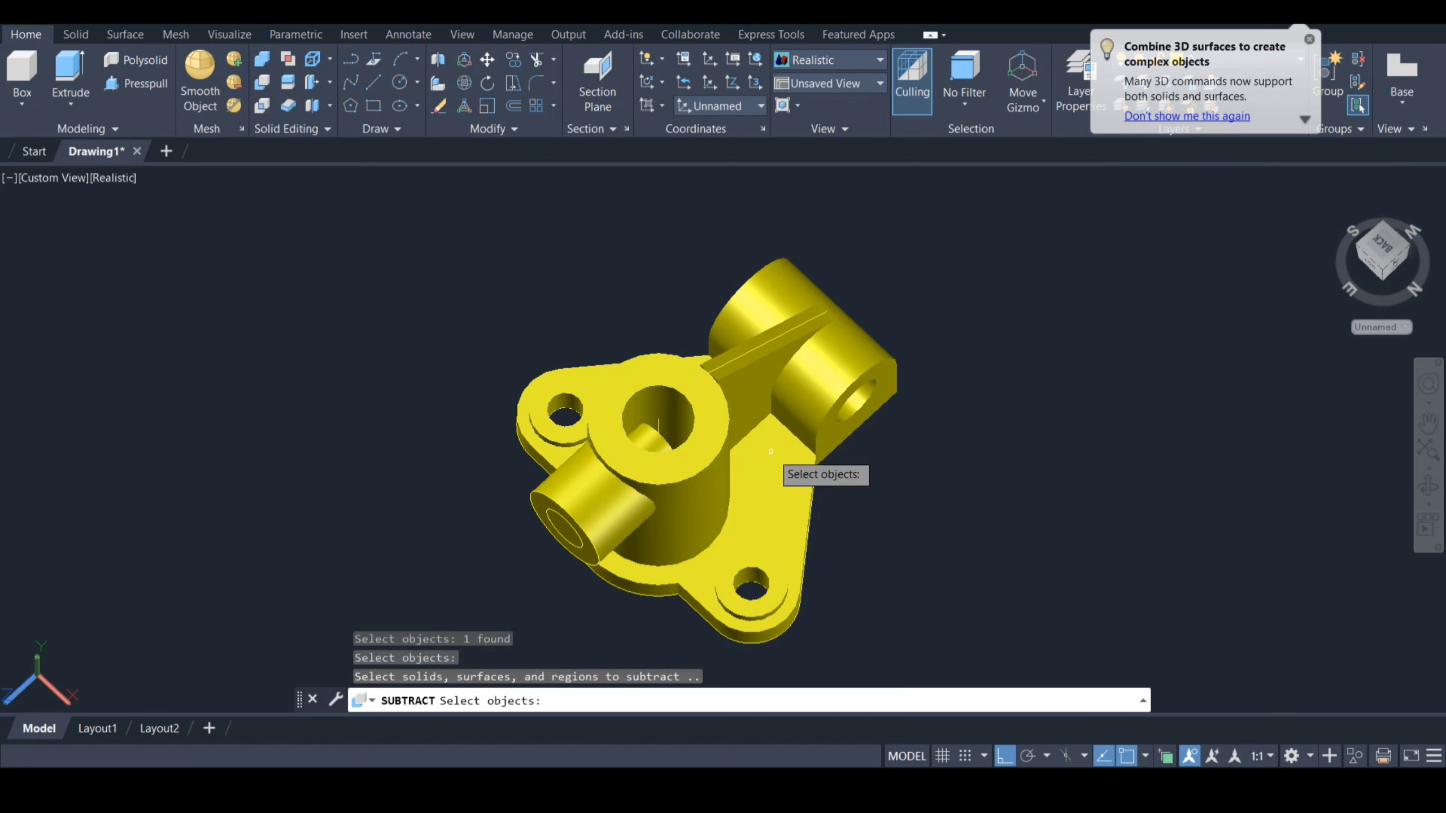
click(655, 437)
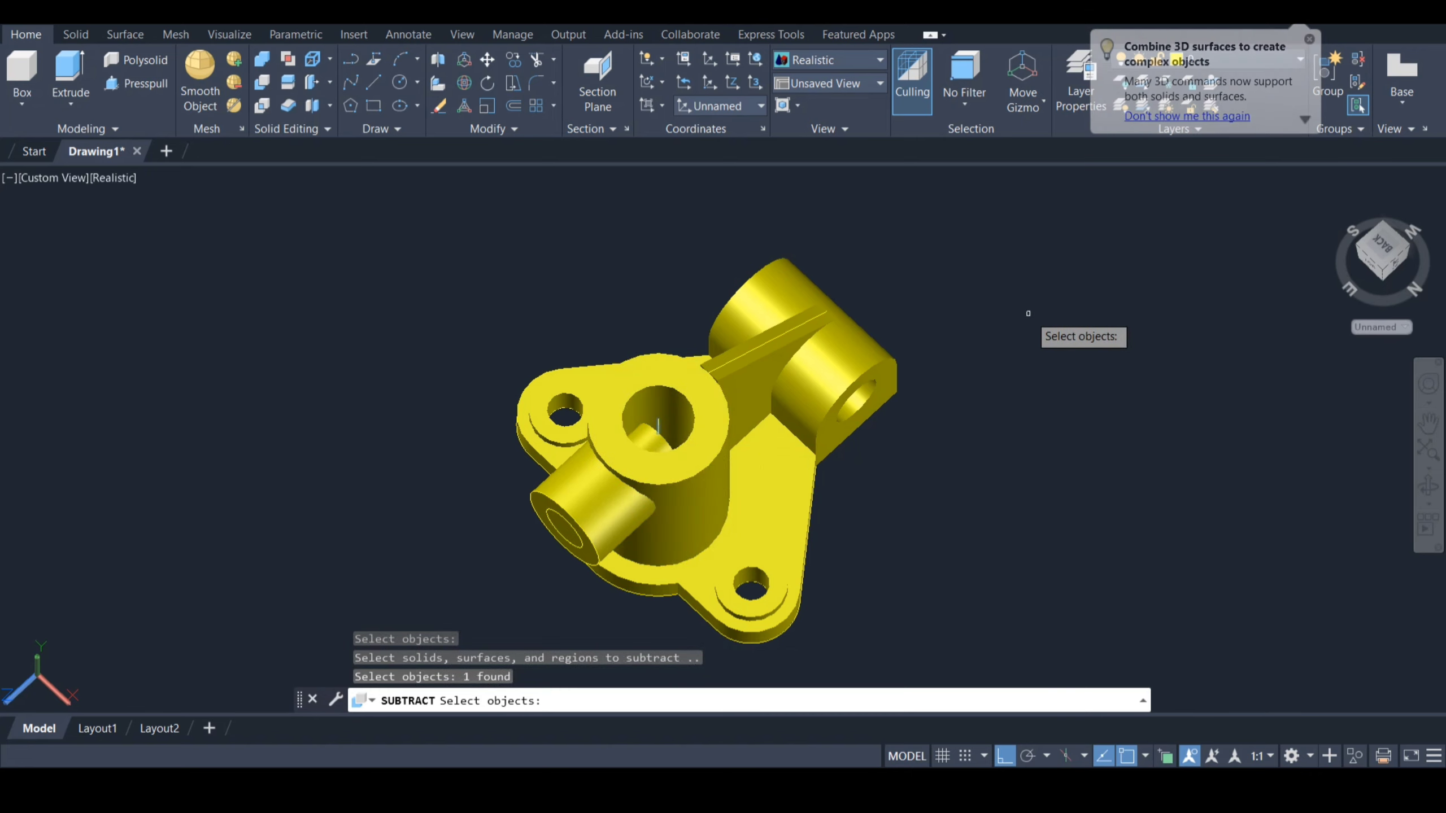
click(645, 438)
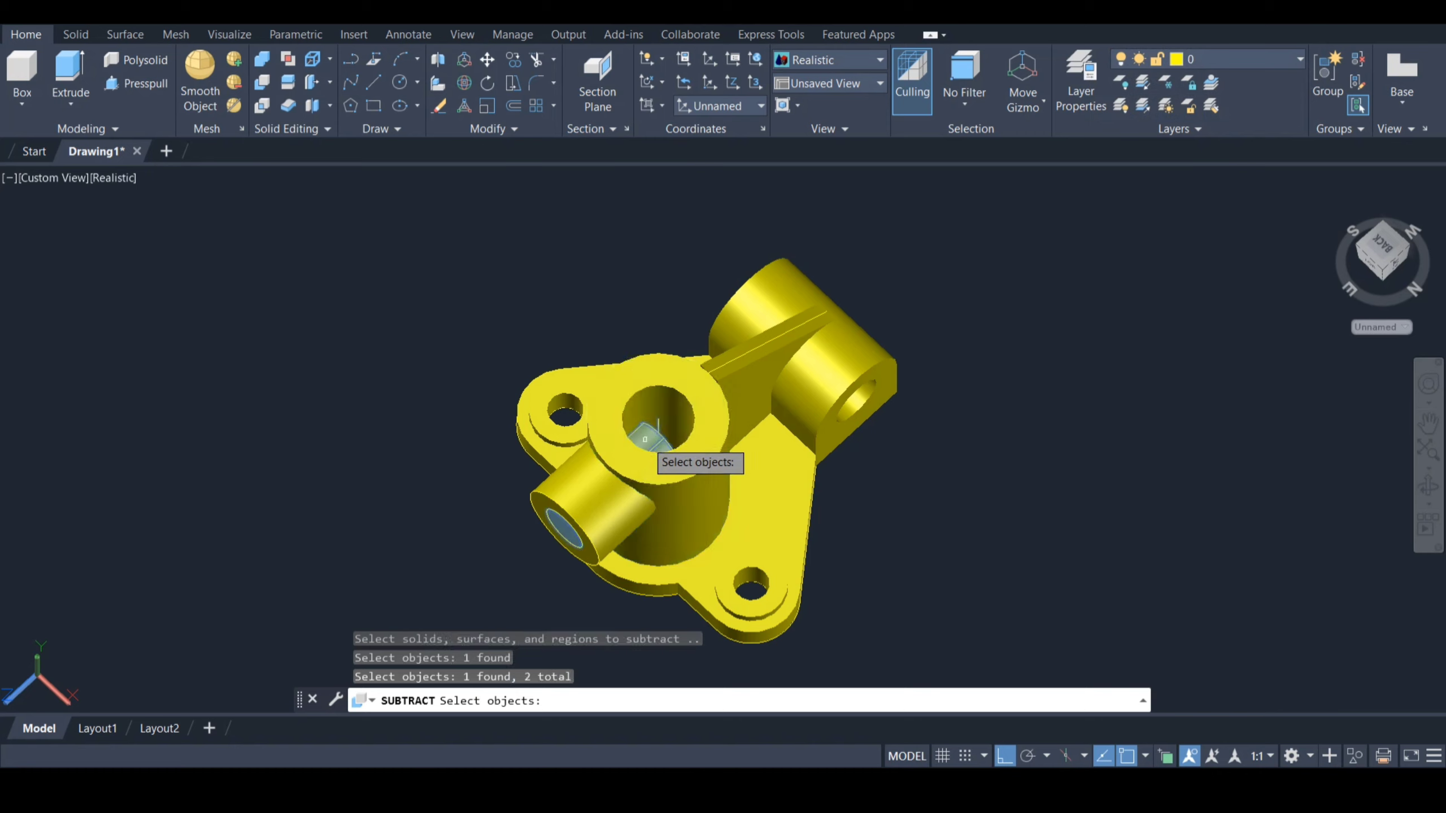
key(Return)
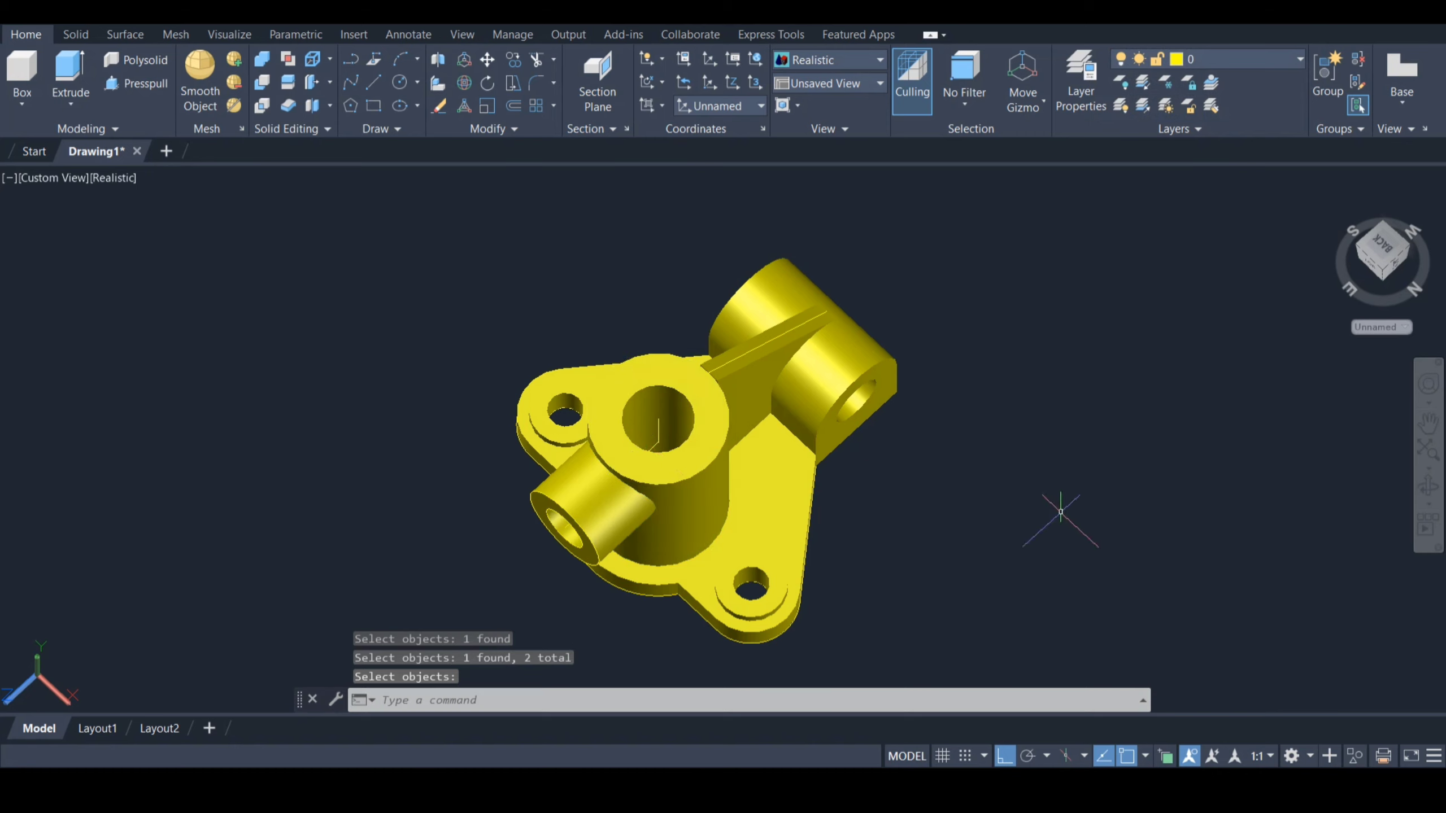
Union the side block, rib, tube, horizontal side boss, base plate and both plate bosses into one solid.
click(1427, 486)
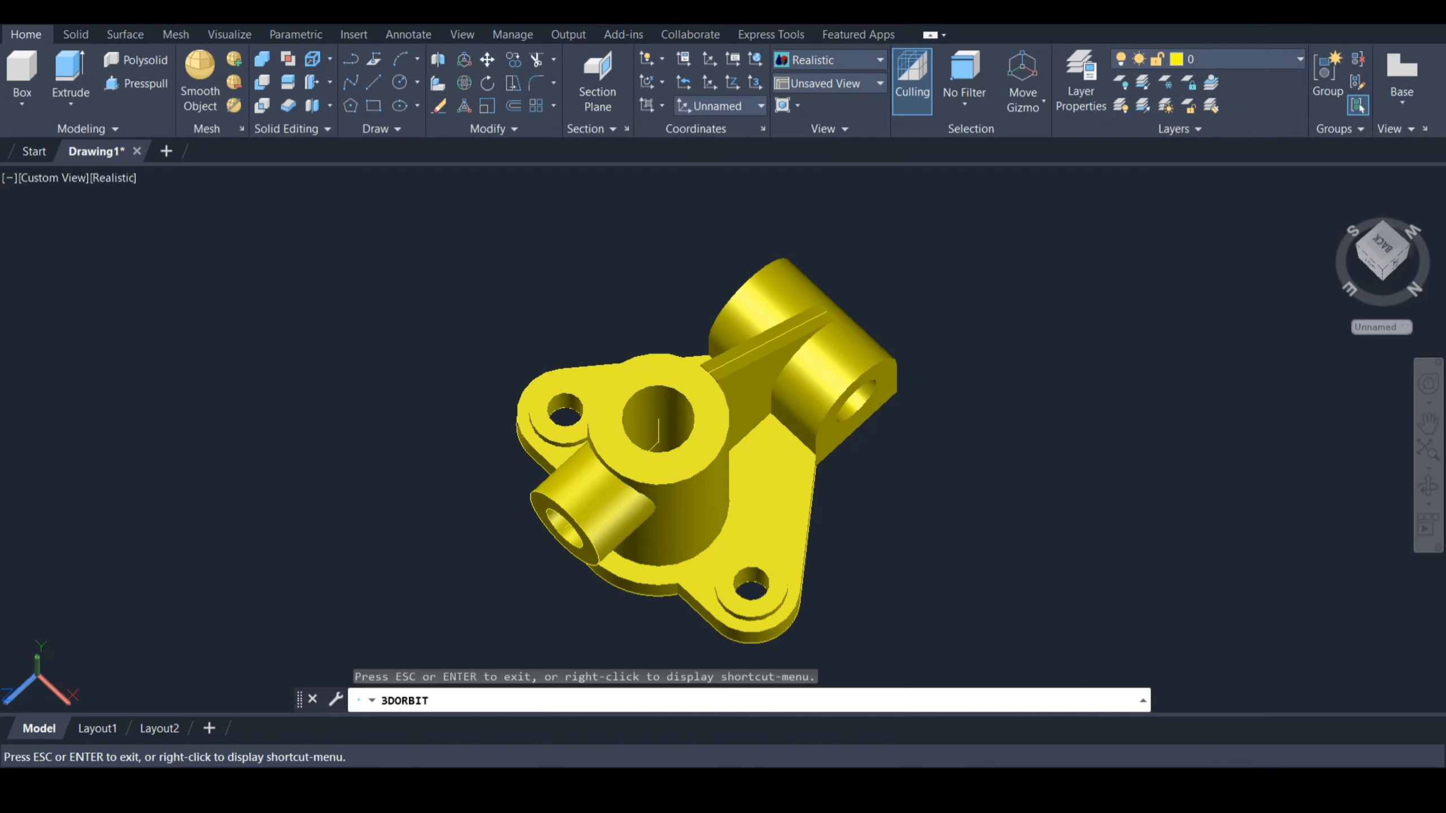
drag(654, 473, 669, 480)
shift+middle_drag(669, 479, 782, 393)
drag(669, 480, 668, 480)
shift+middle_drag(669, 479, 630, 530)
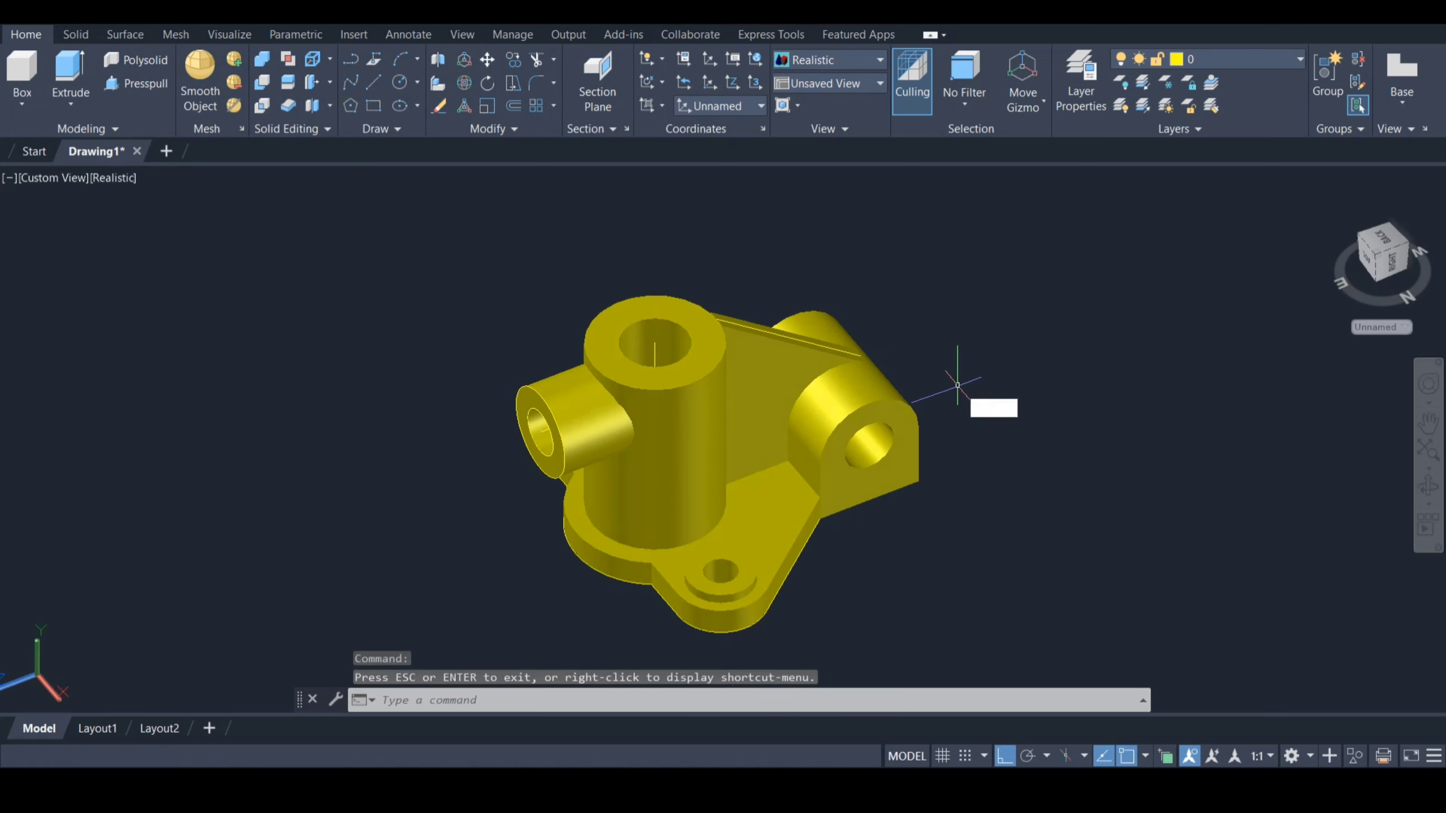
text(UNI)
key(Return)
click(853, 379)
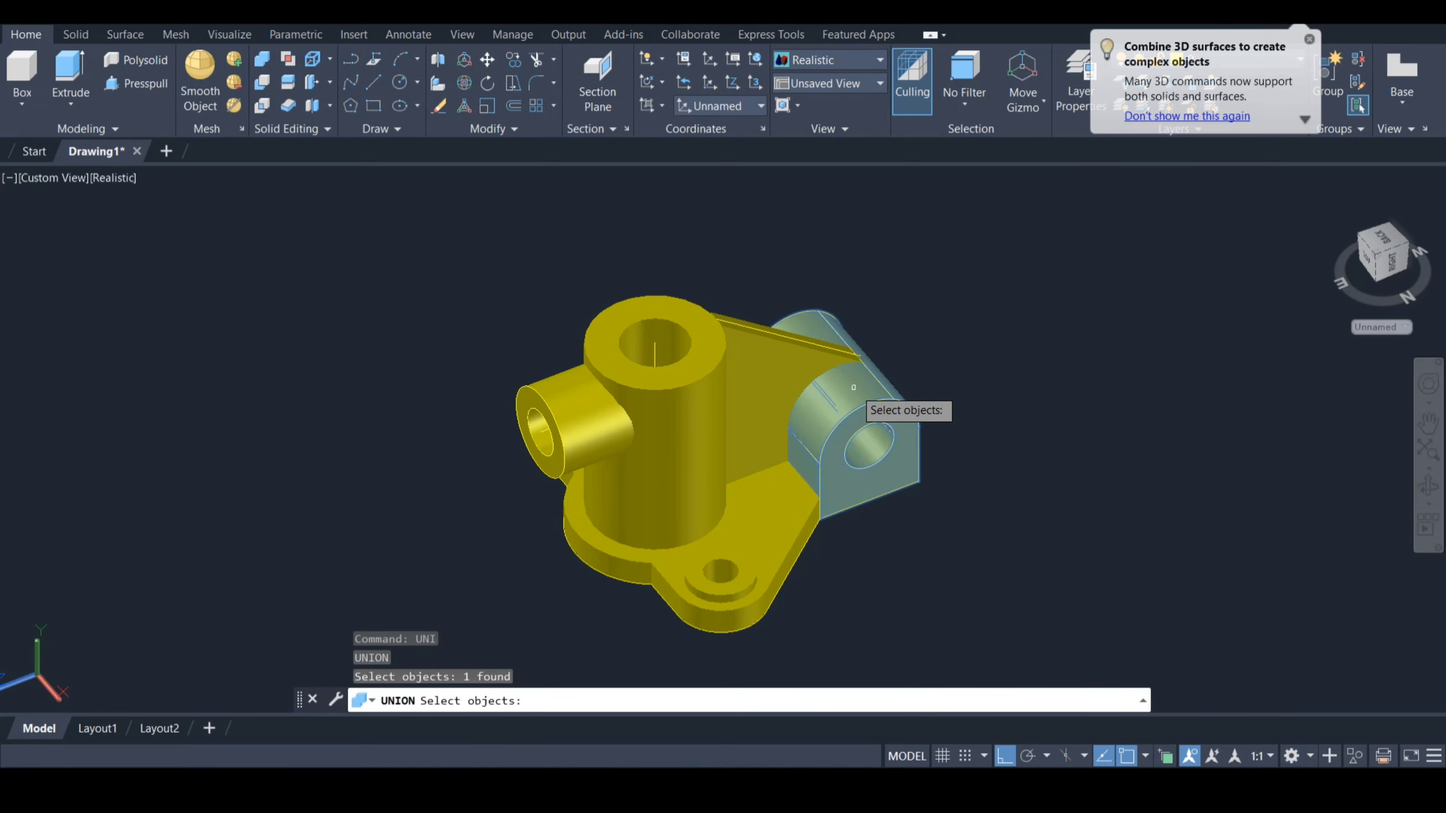
click(769, 376)
click(677, 418)
click(587, 429)
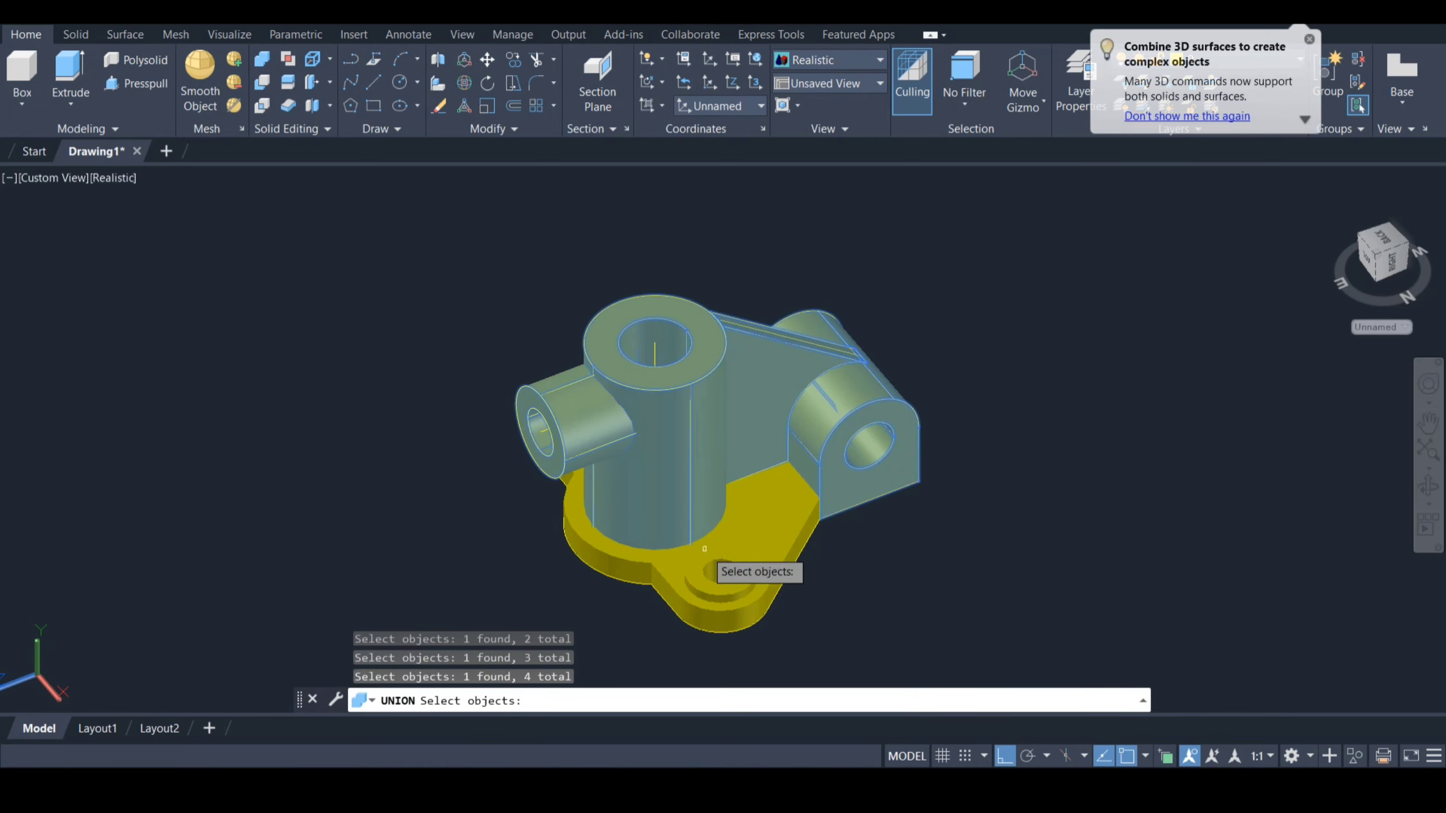
click(725, 578)
click(778, 544)
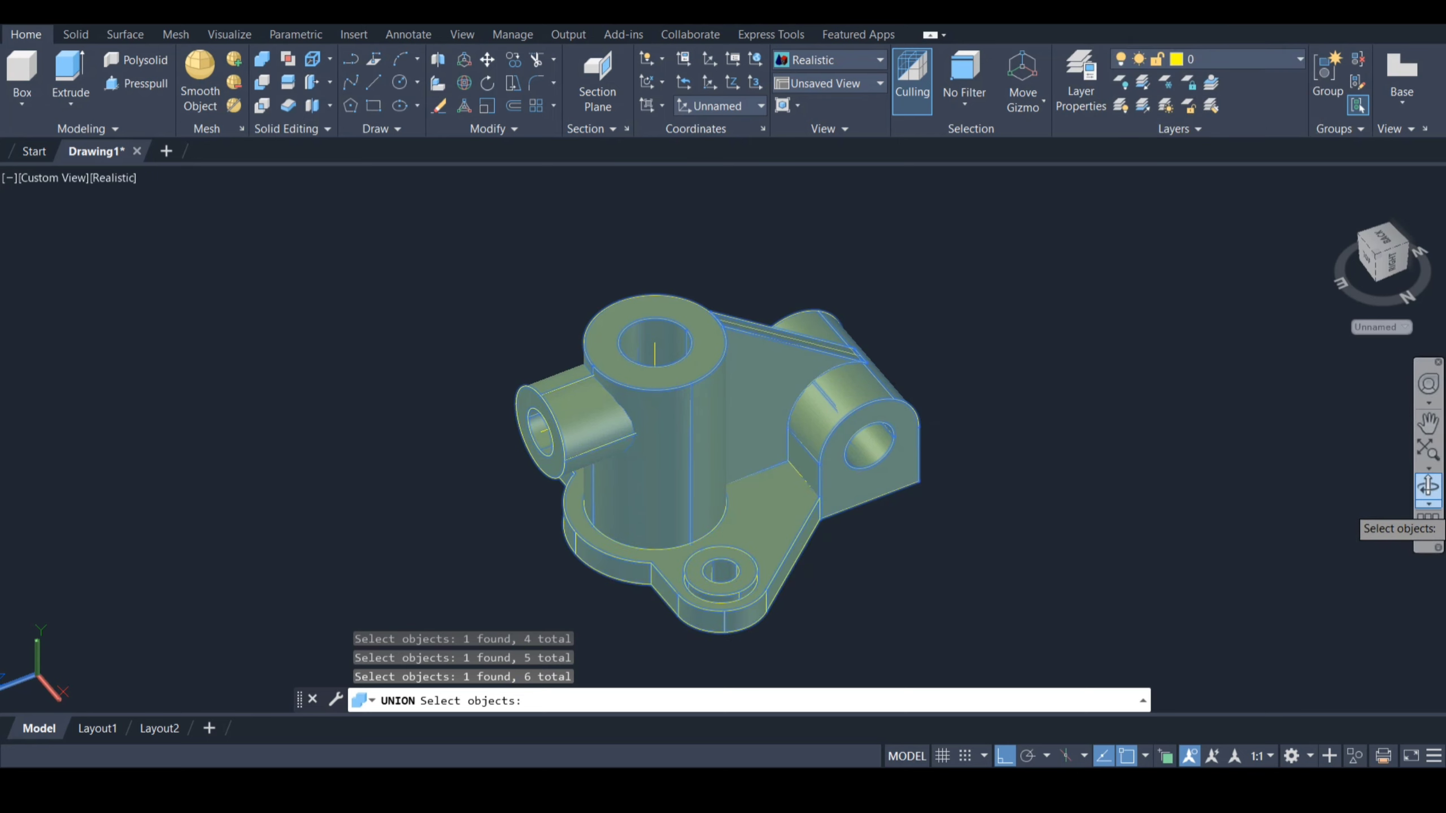
click(1427, 490)
drag(569, 541, 1002, 484)
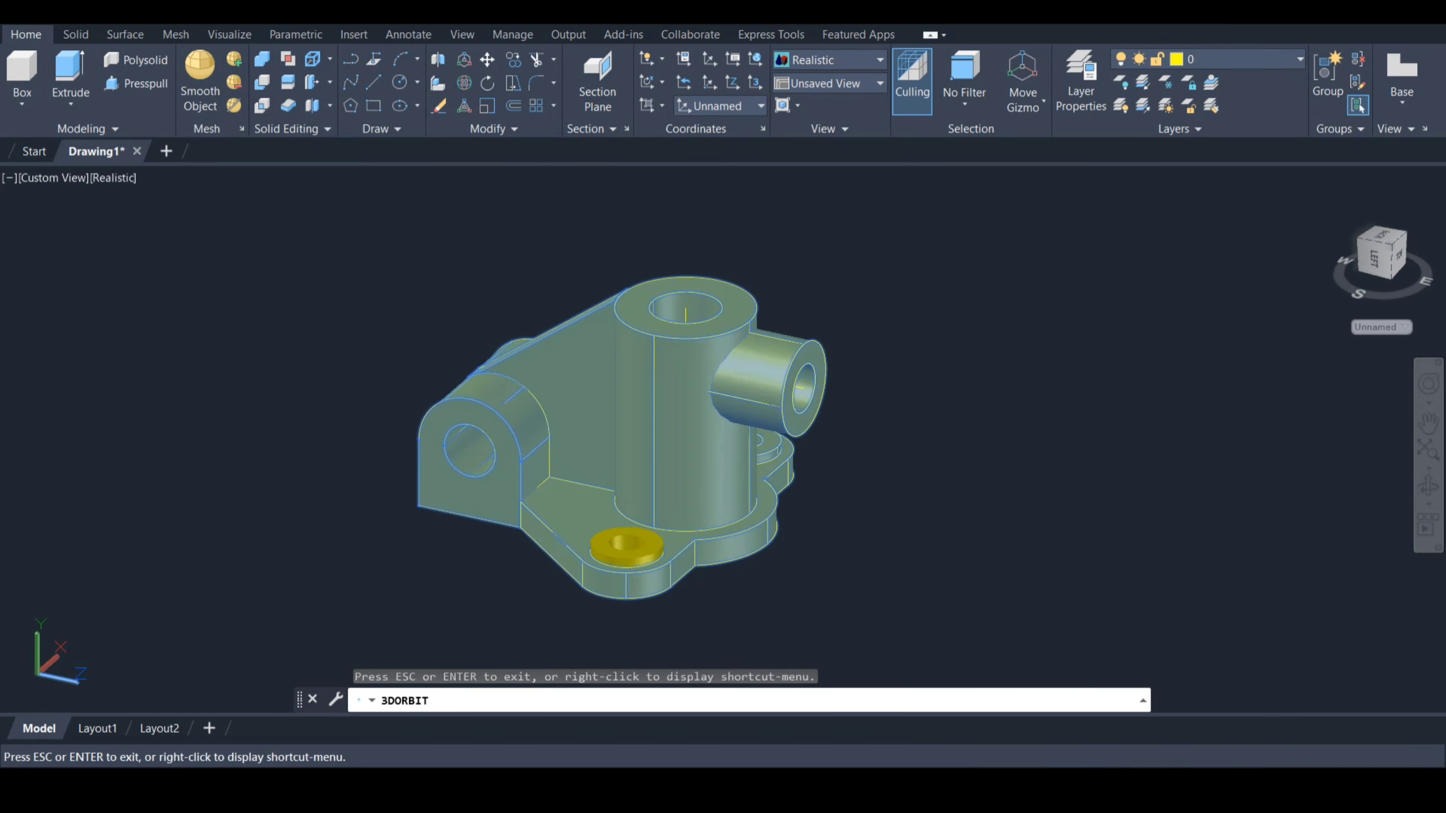
key(Escape)
click(626, 543)
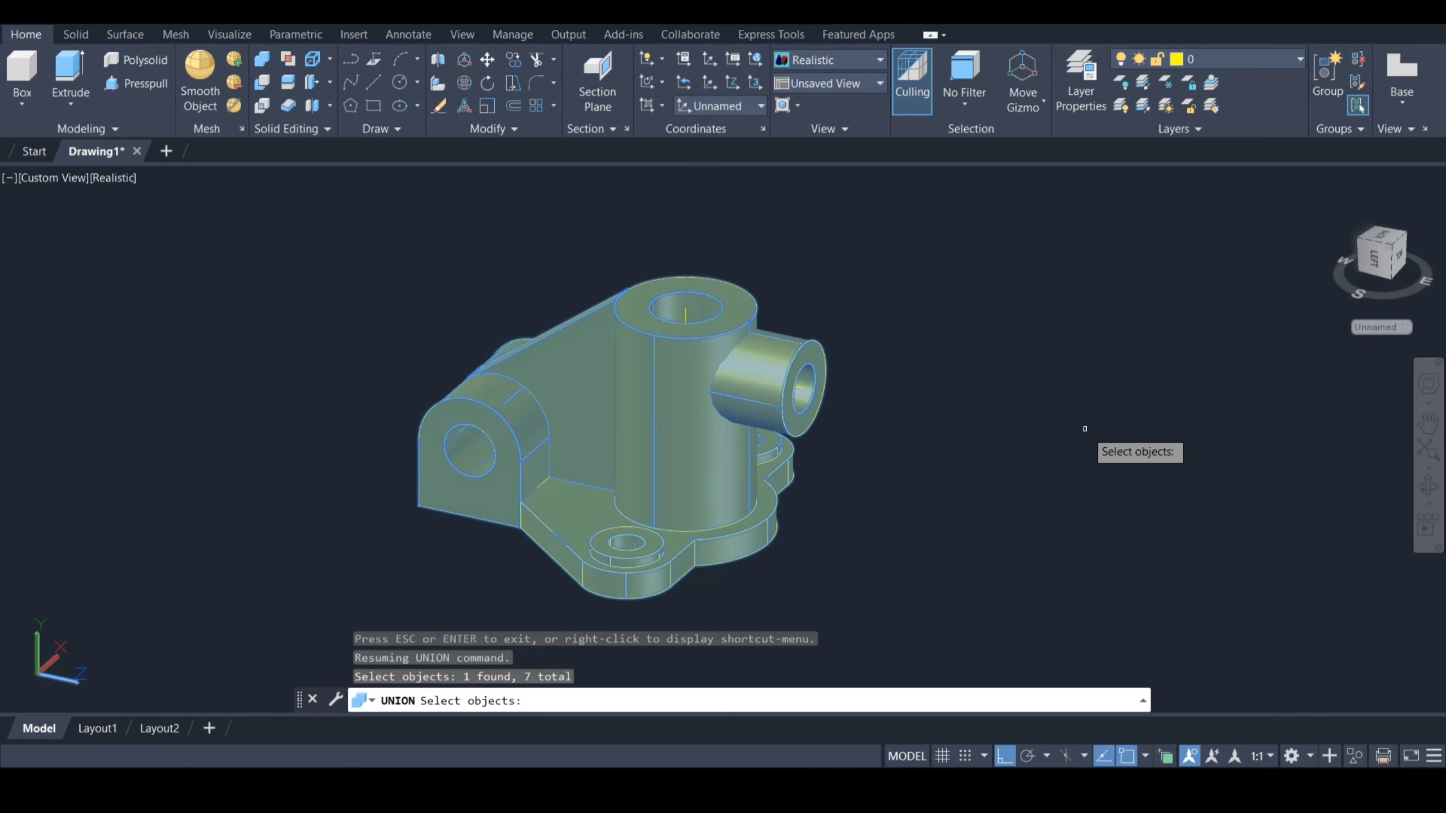
key(Return)
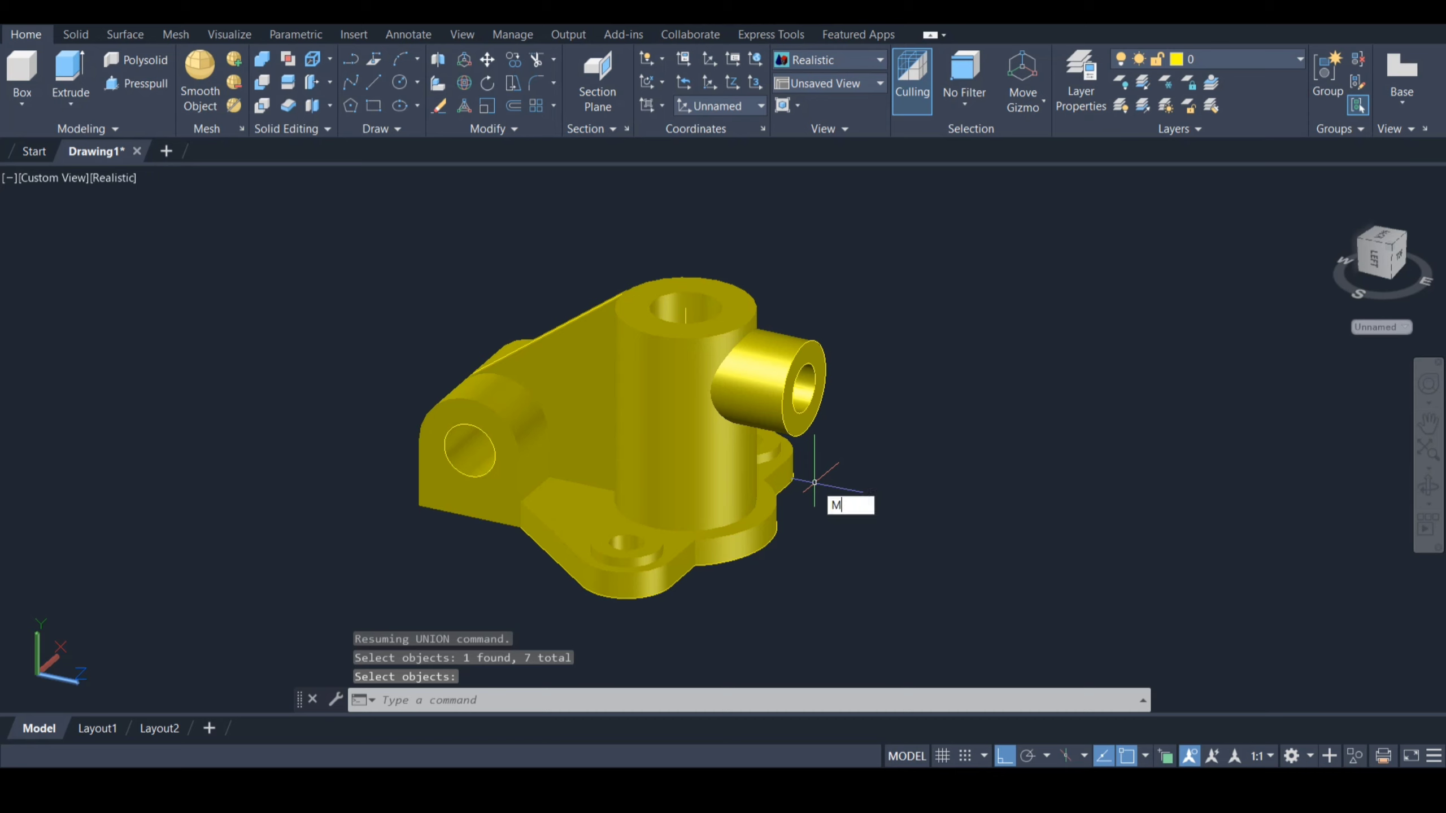
Move the united bracket solid well clear of the leftover construction lines and circles beneath it.
key(Return)
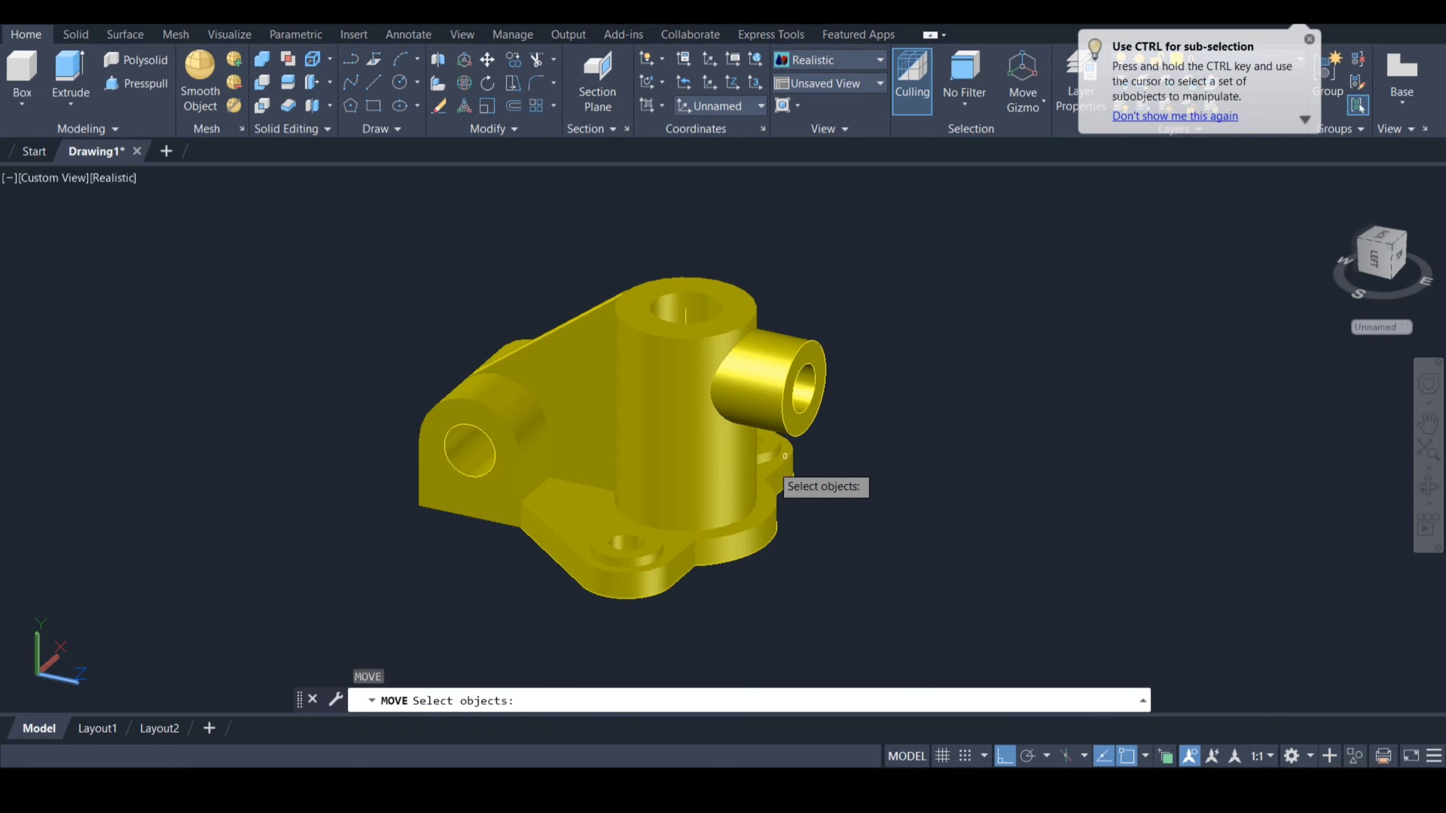
click(704, 498)
key(Return)
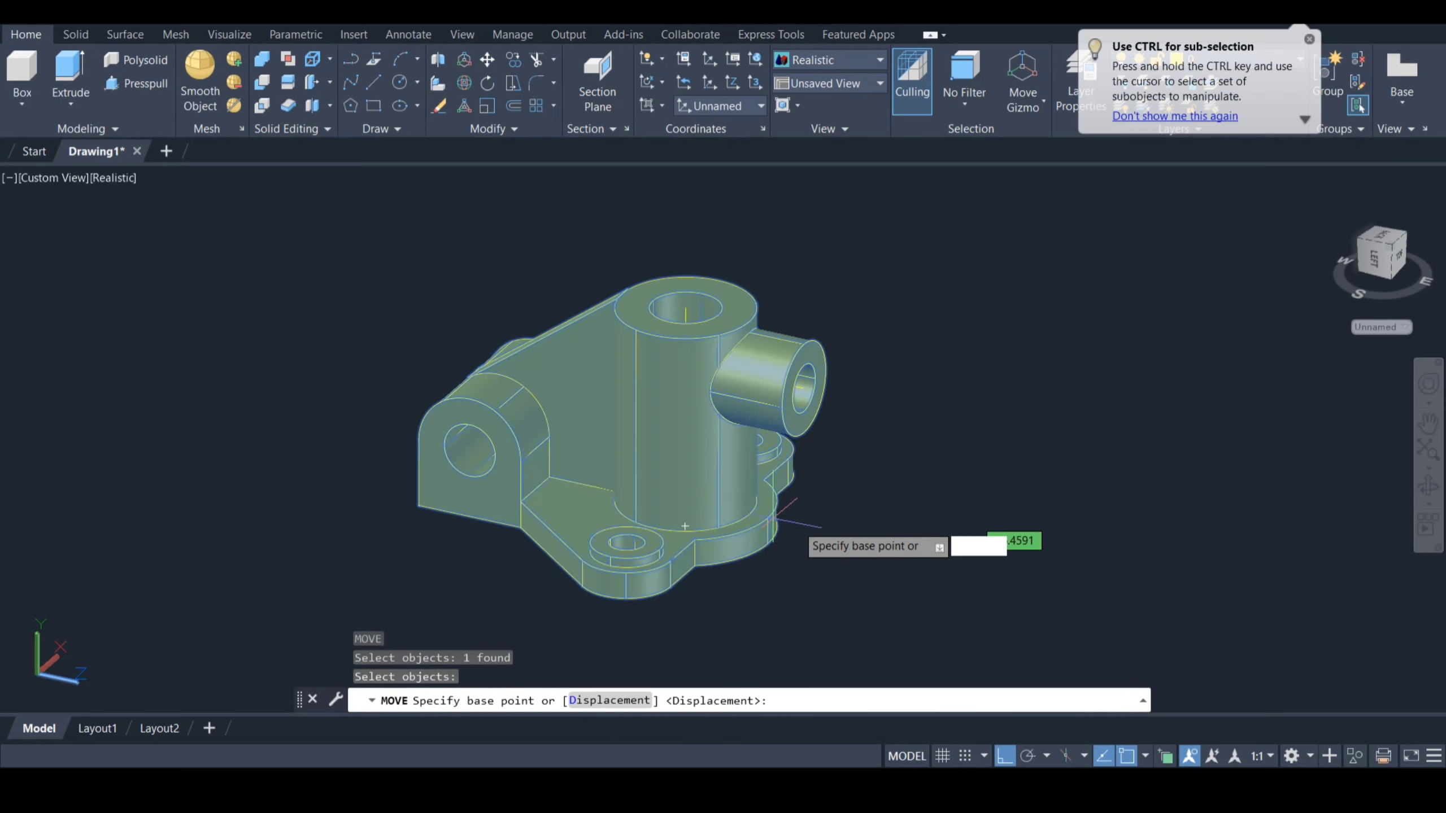
click(840, 593)
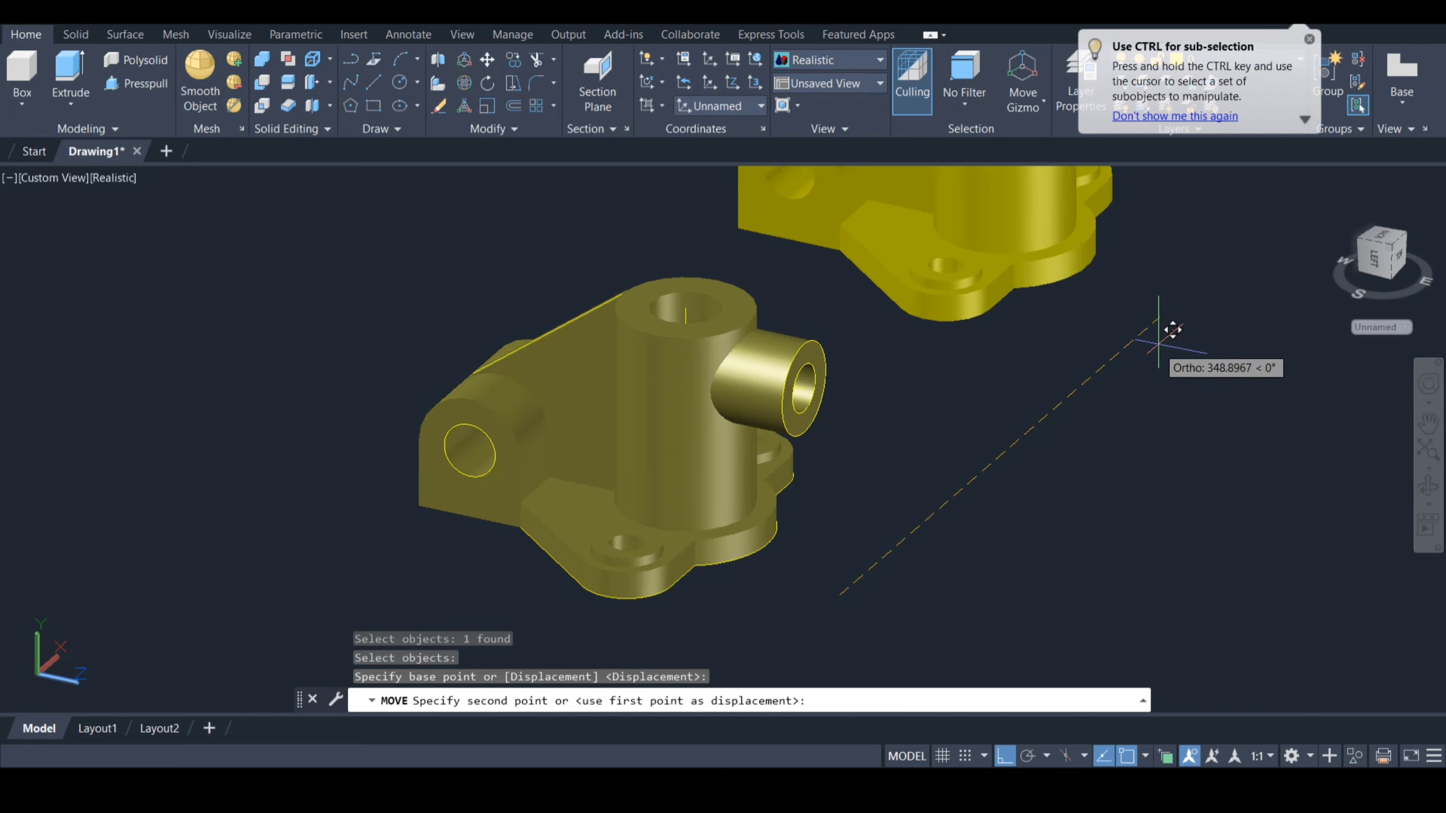
click(1179, 301)
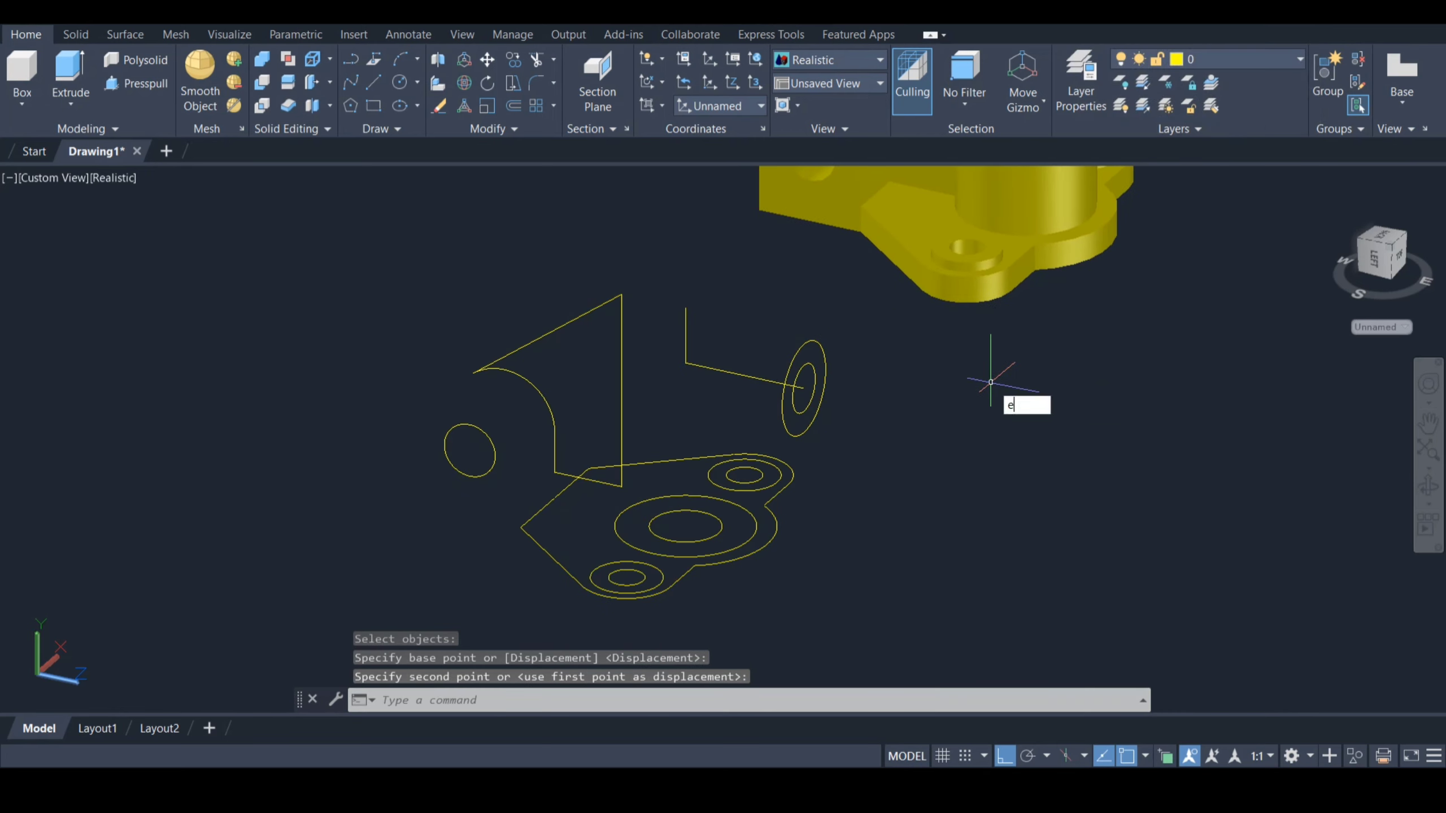
Erase all the leftover construction geometry: base plate outline, boss and hole circles, rib profile and axis lines.
text(e)
key(Return)
click(902, 564)
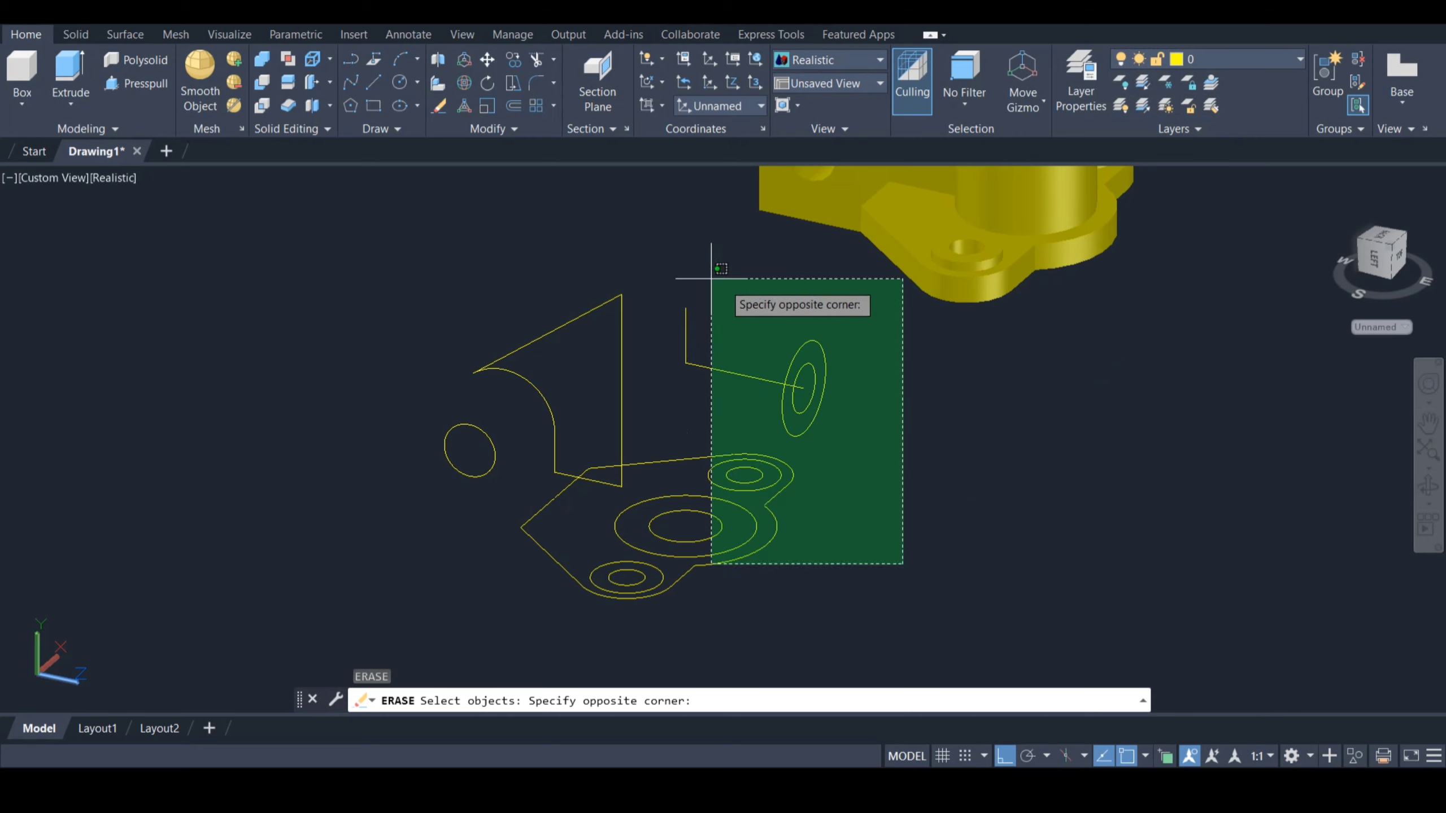
click(426, 320)
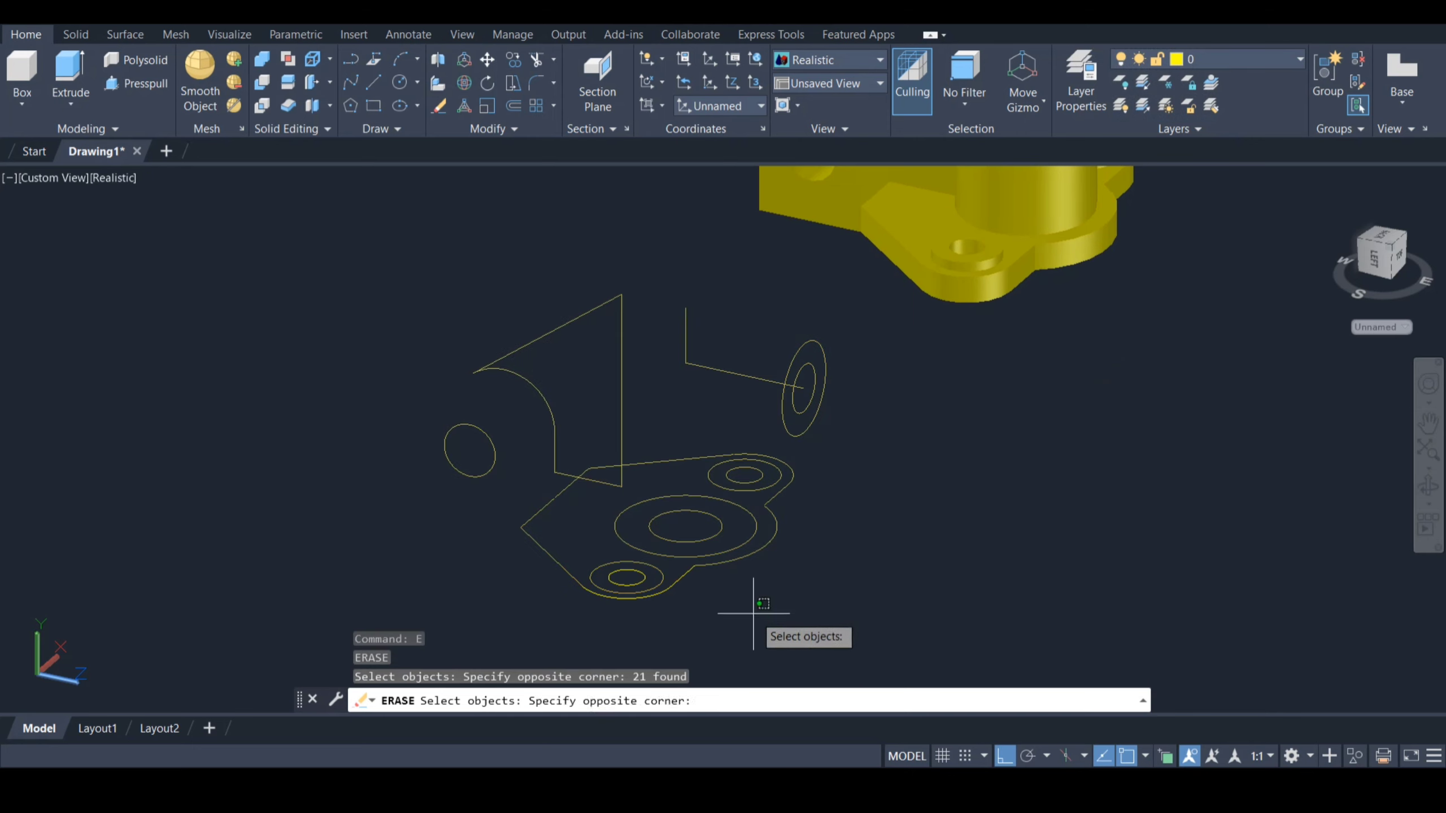
drag(490, 594, 492, 594)
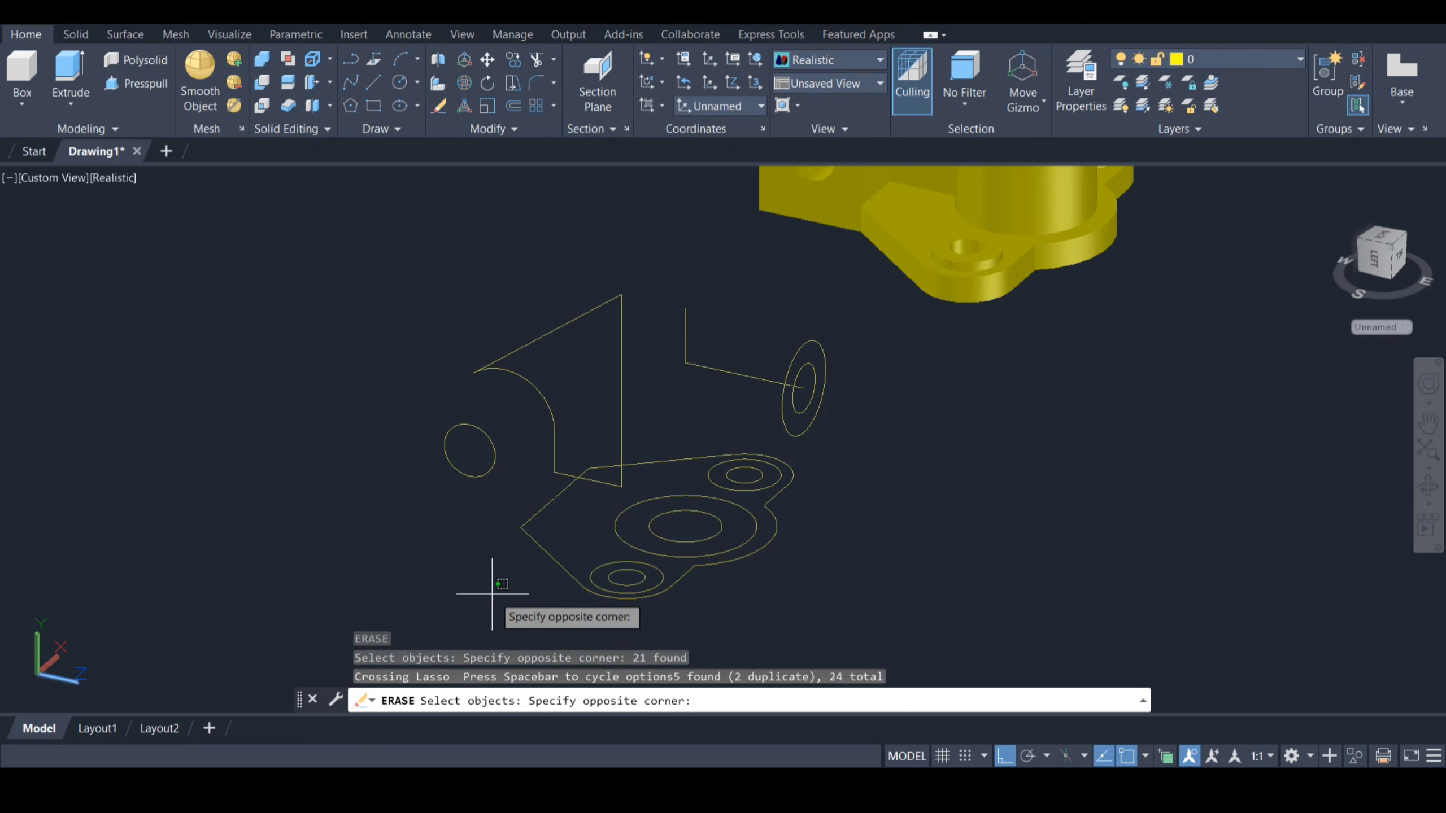
click(492, 594)
click(492, 593)
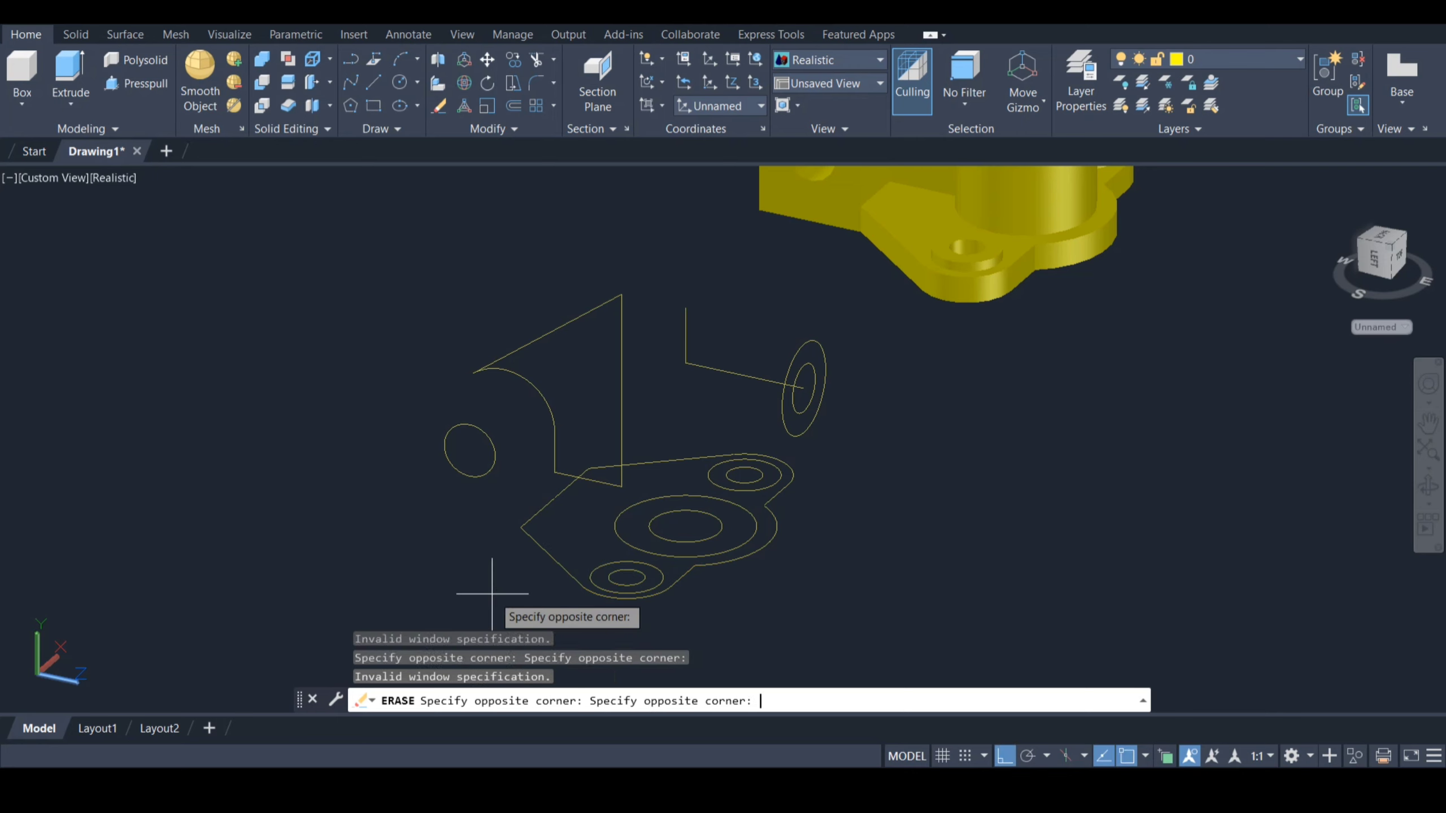
click(480, 579)
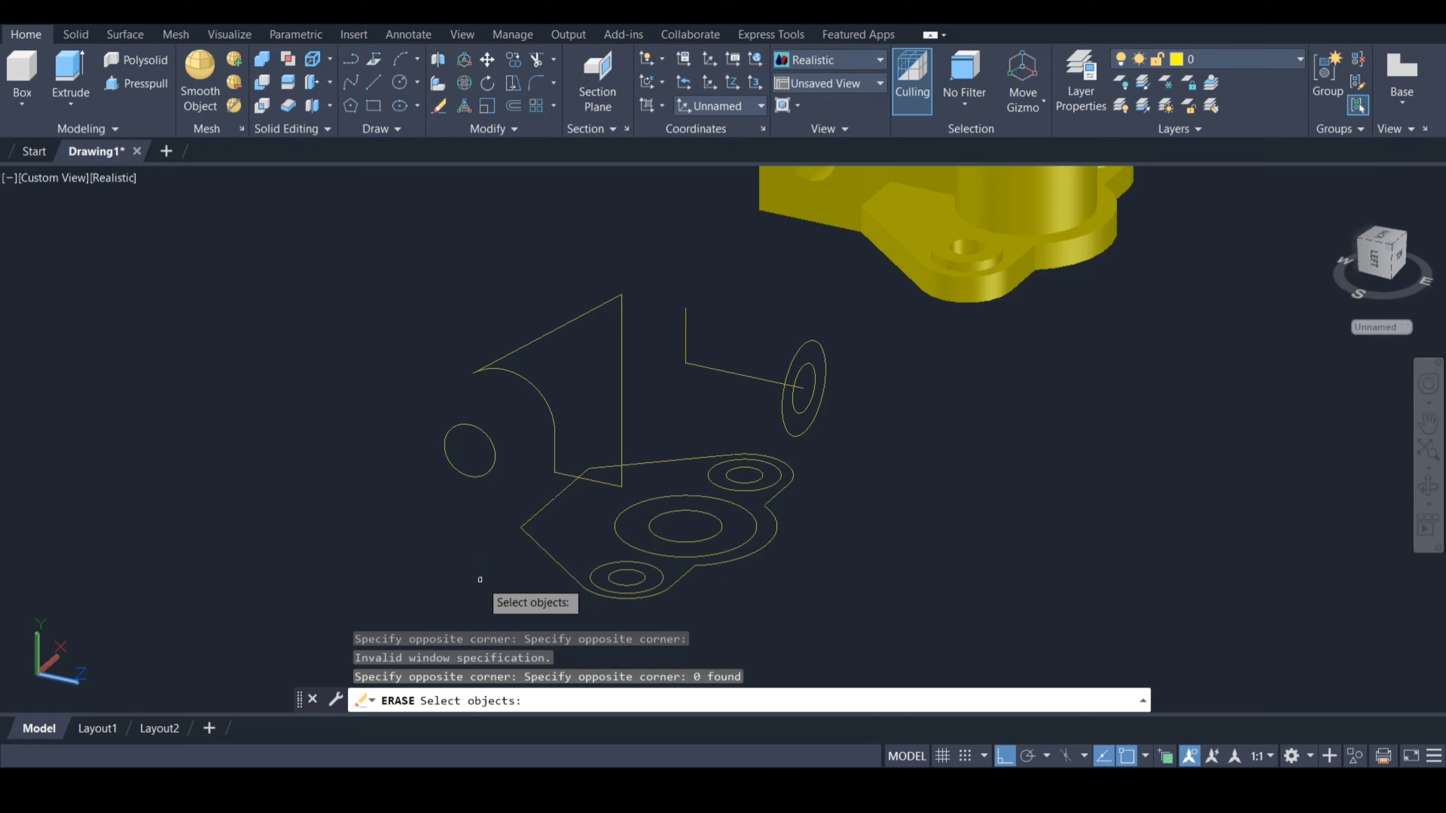
key(Return)
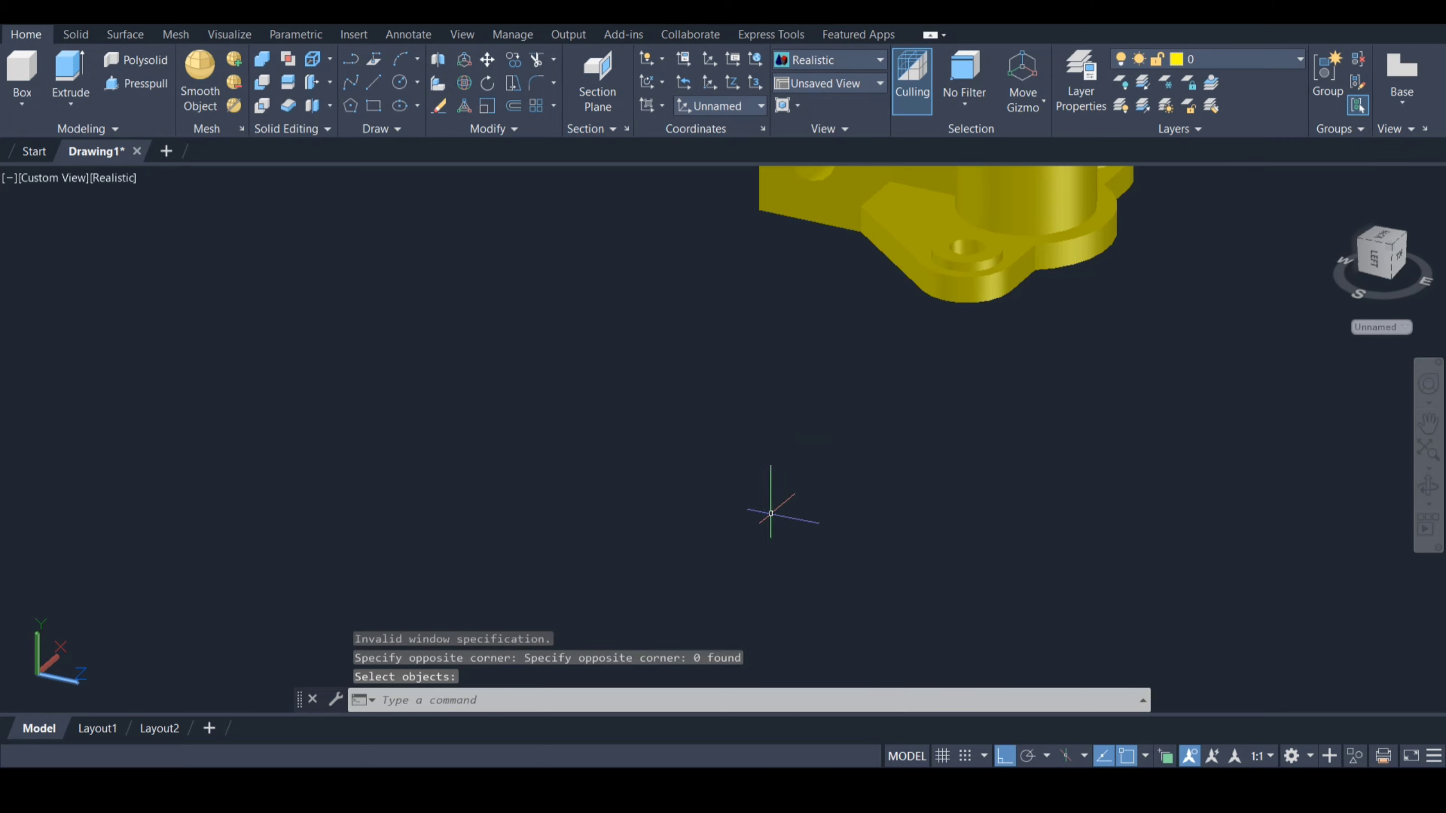
Move the bracket solid back to the middle of the cleared drawing area.
text(m)
key(Return)
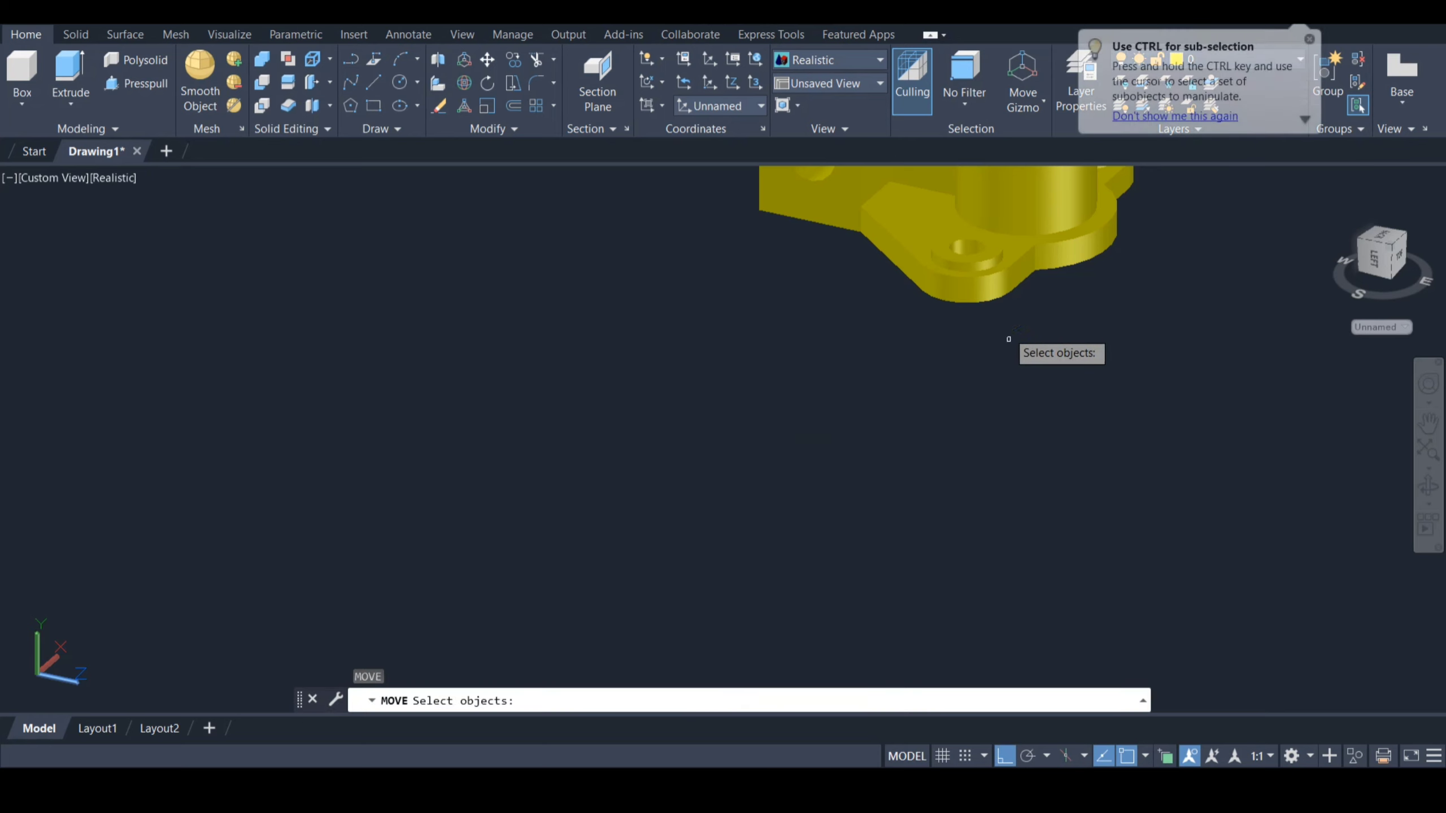
click(993, 294)
key(Return)
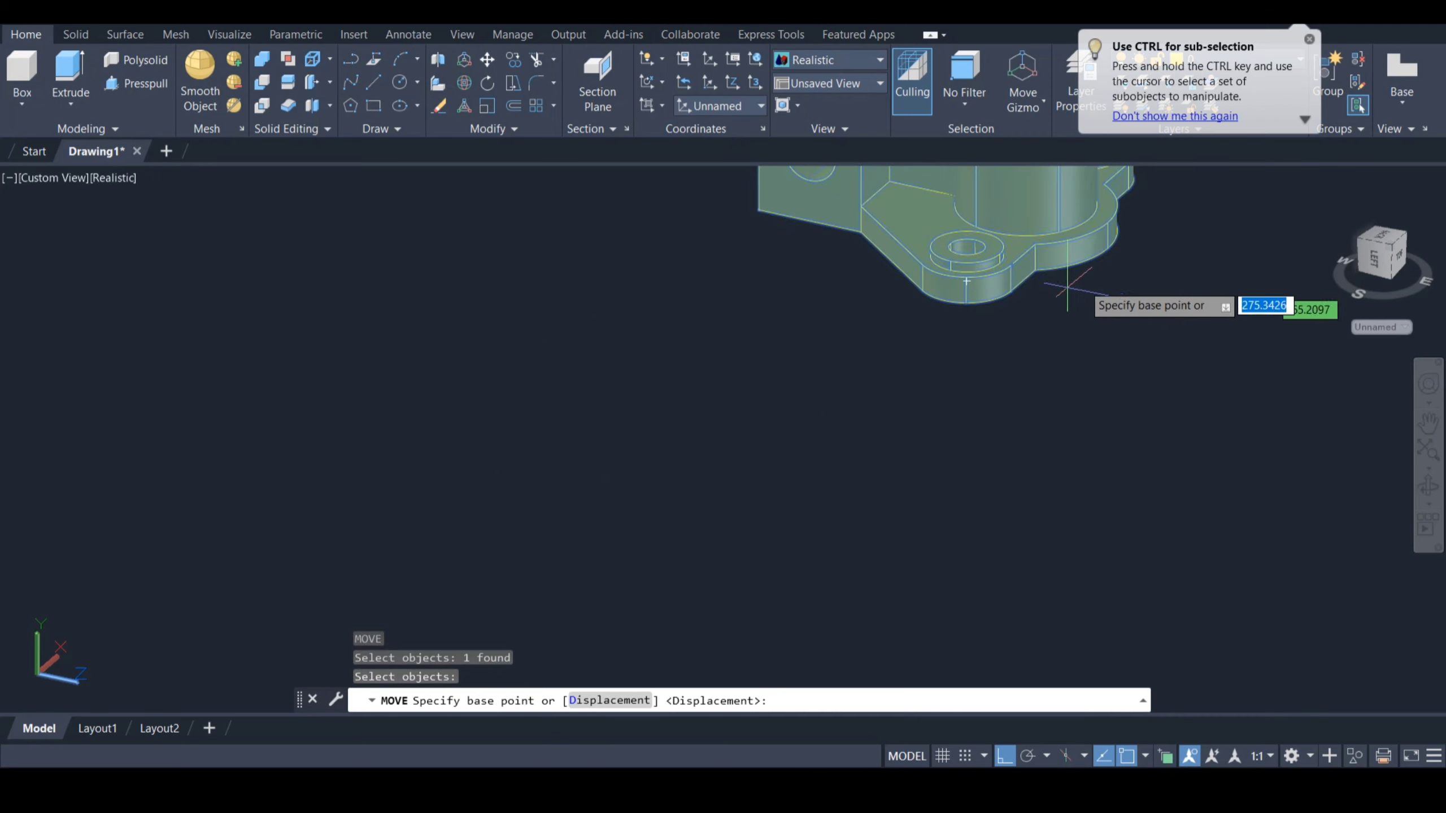
click(1187, 268)
click(871, 598)
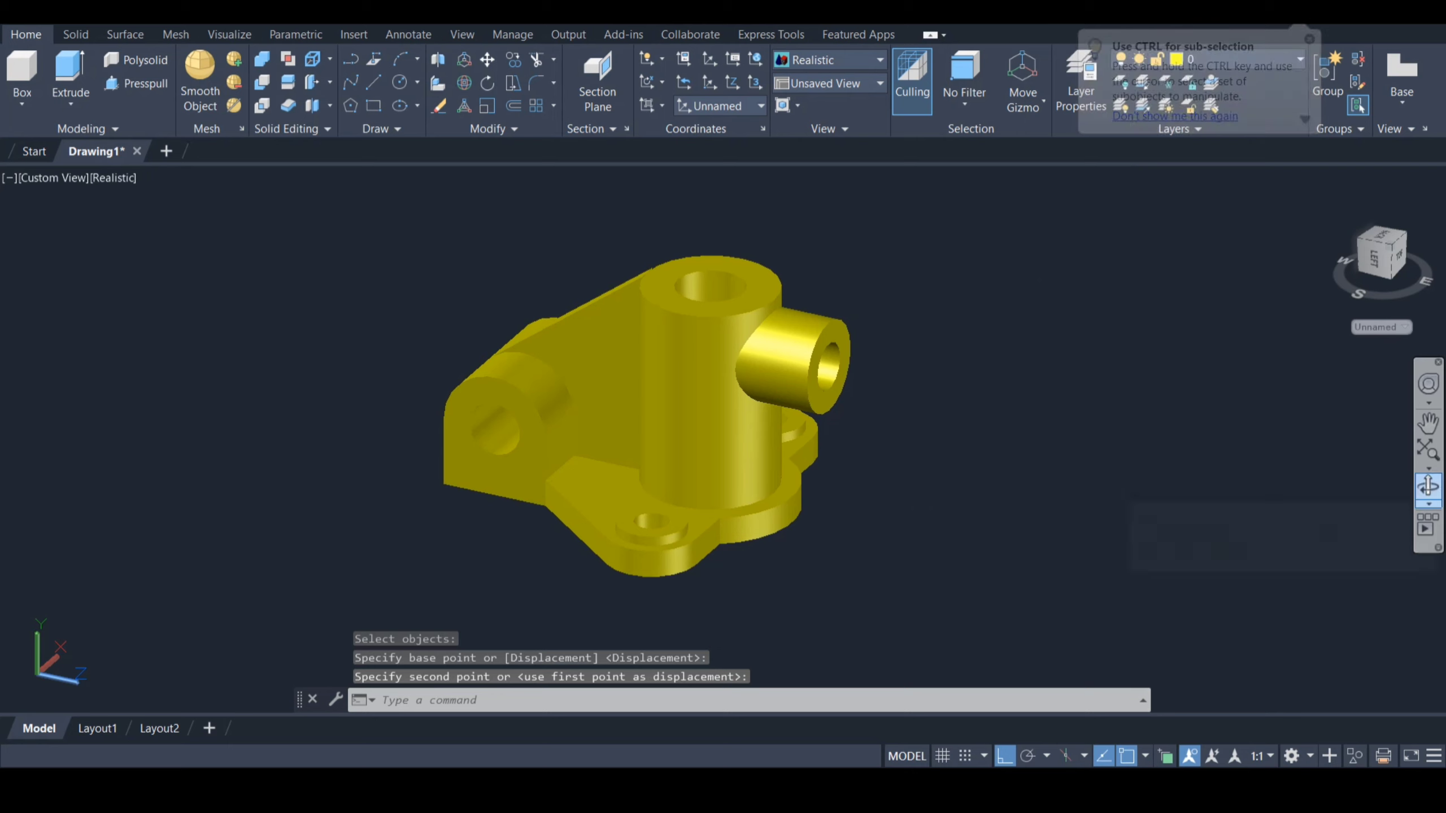
Orbit around the finished bracket to examine the side boss, rib and arched block from the opposite side.
click(1428, 487)
drag(569, 432, 1218, 431)
mouse_move(854, 398)
mouse_down()
mouse_move(853, 502)
mouse_move(852, 432)
mouse_move(847, 453)
mouse_move(828, 401)
mouse_move(827, 457)
mouse_move(827, 397)
mouse_up()
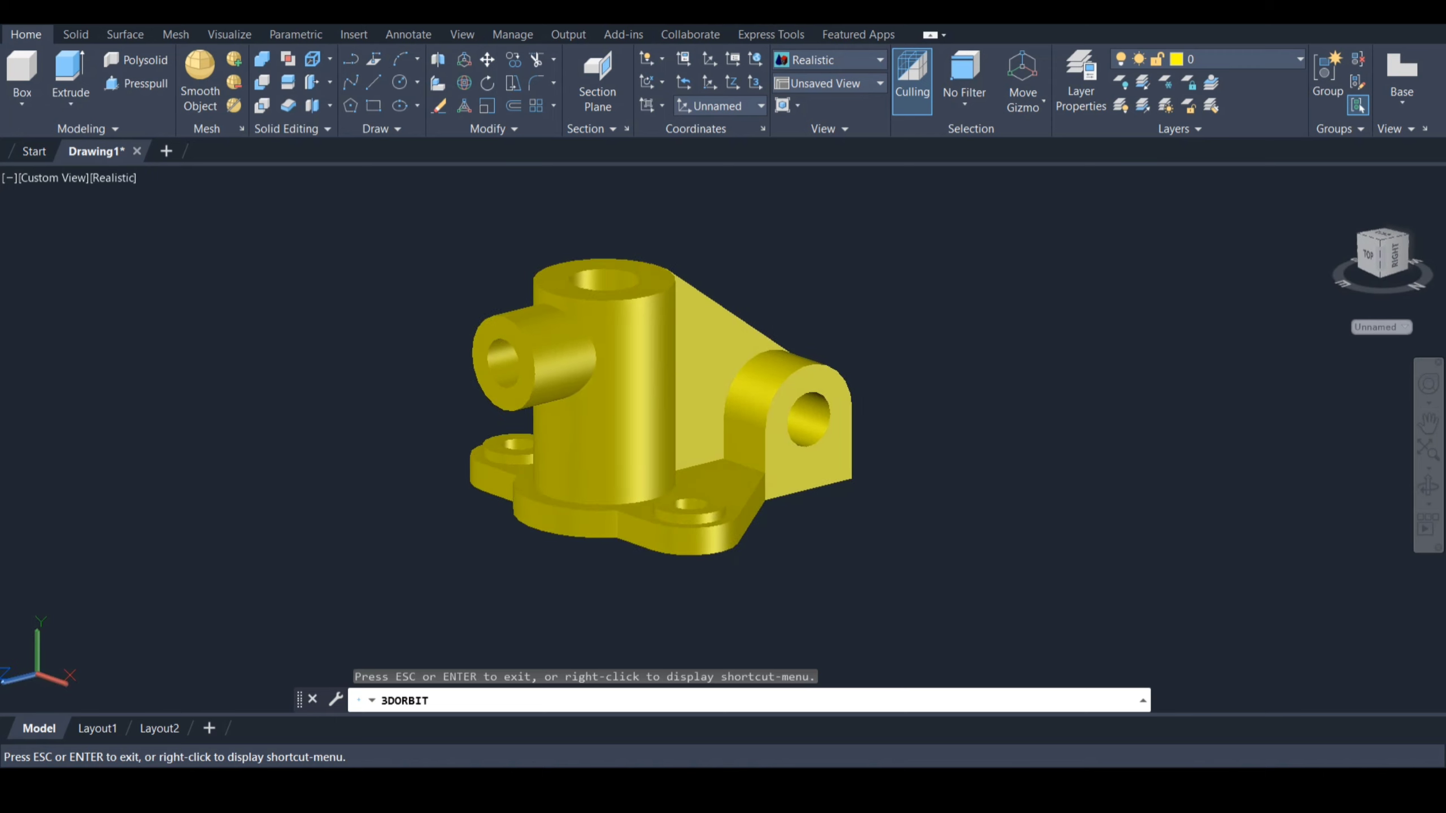
key(Escape)
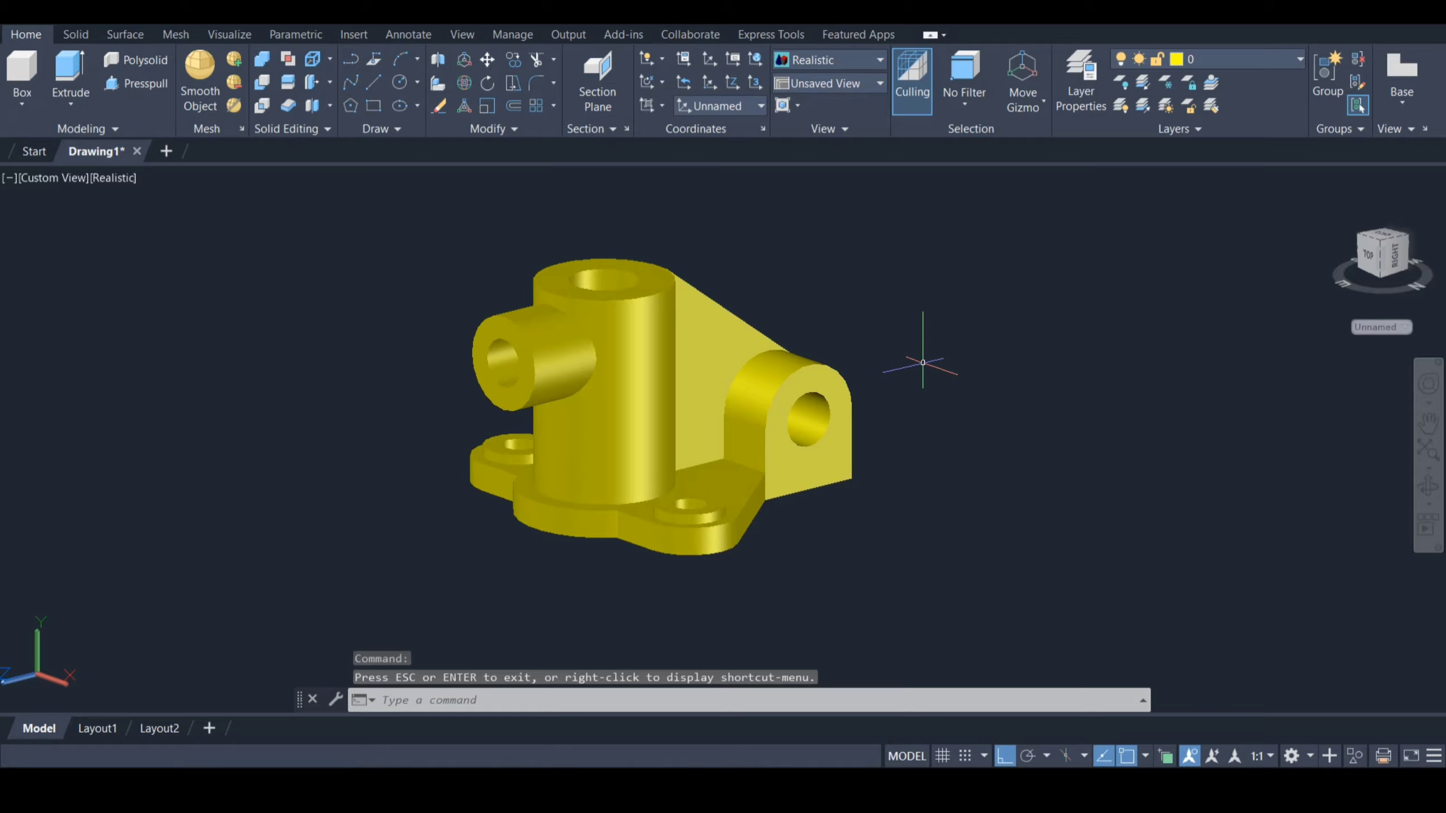